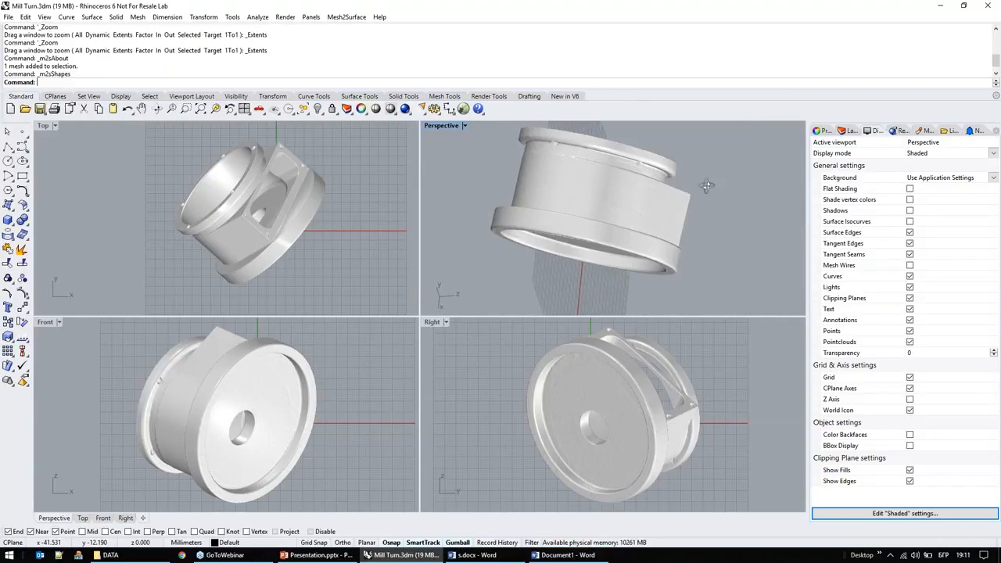
# Step: Maximize the Perspective viewport and examine the scanned mill-turn part's flanges, bore and side window from different angles
pyautogui.moveTo(643, 211); pyautogui.dragTo(638, 228, button='right')
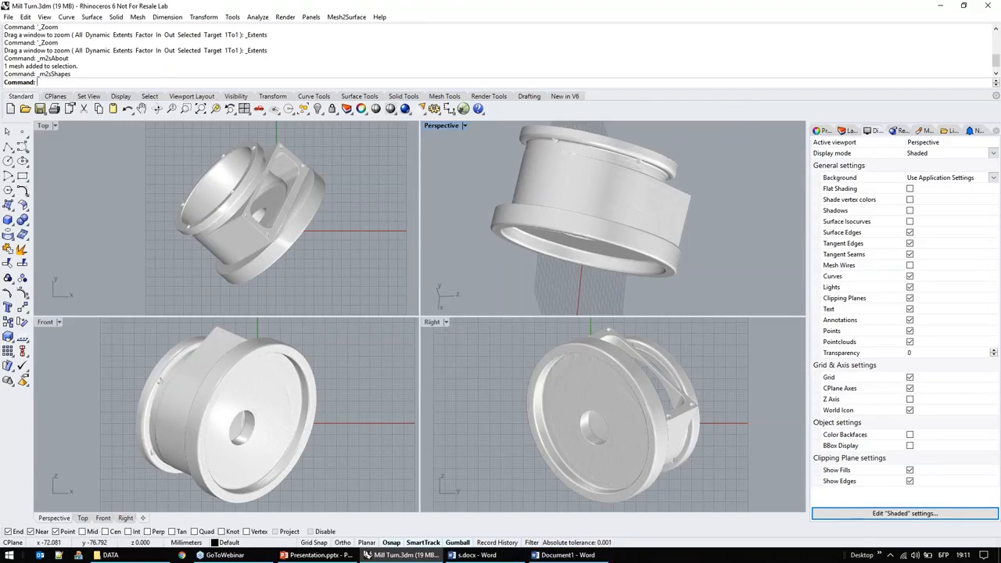
pyautogui.doubleClick(439, 125)
pyautogui.moveTo(446, 235); pyautogui.dragTo(276, 192, button='right')
pyautogui.moveTo(391, 414); pyautogui.dragTo(412, 365, button='right')
pyautogui.scroll(-5, 422, 375)
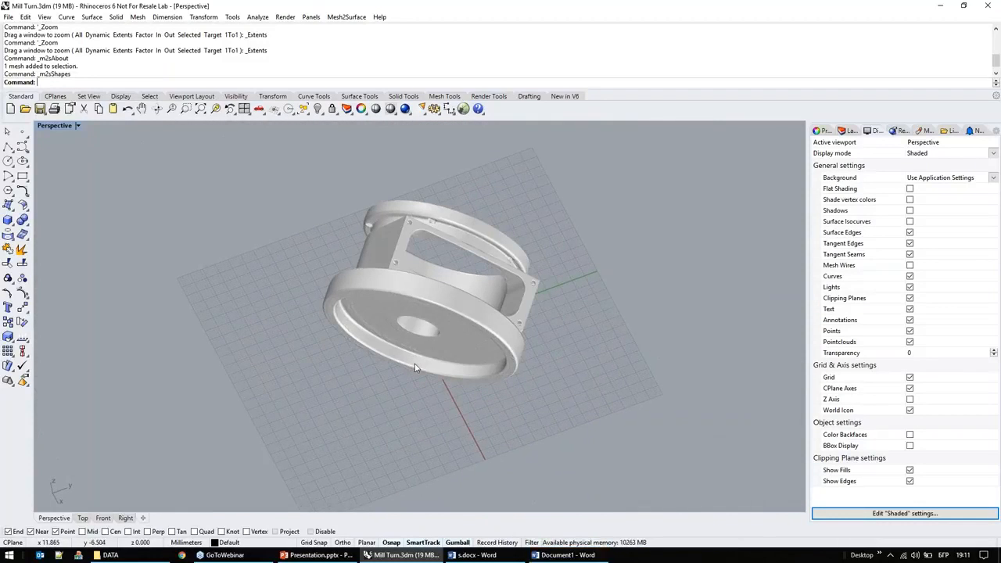
pyautogui.moveTo(418, 369); pyautogui.dragTo(437, 339, button='right')
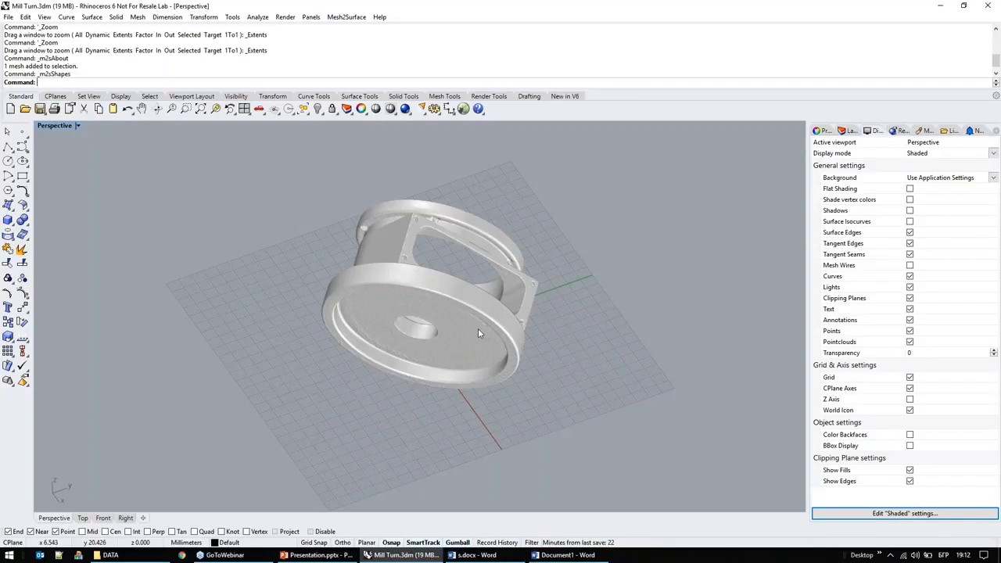
pyautogui.moveTo(477, 329); pyautogui.dragTo(455, 342, button='right')
pyautogui.scroll(2, 455, 340)
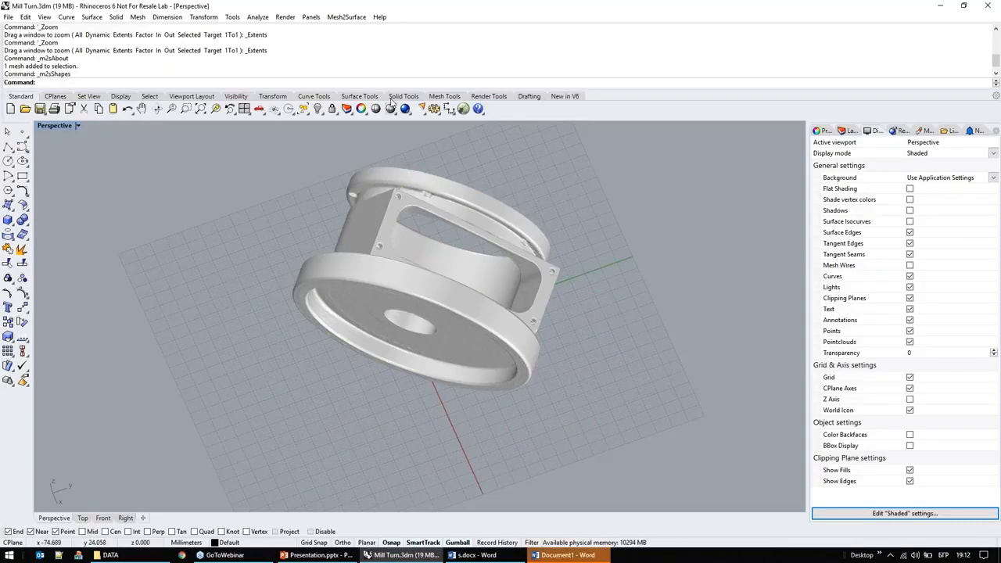
# Step: Select the part mesh, start Mesh2Surface Shapes on it and agree to place the mesh in its own layer
pyautogui.click(346, 16)
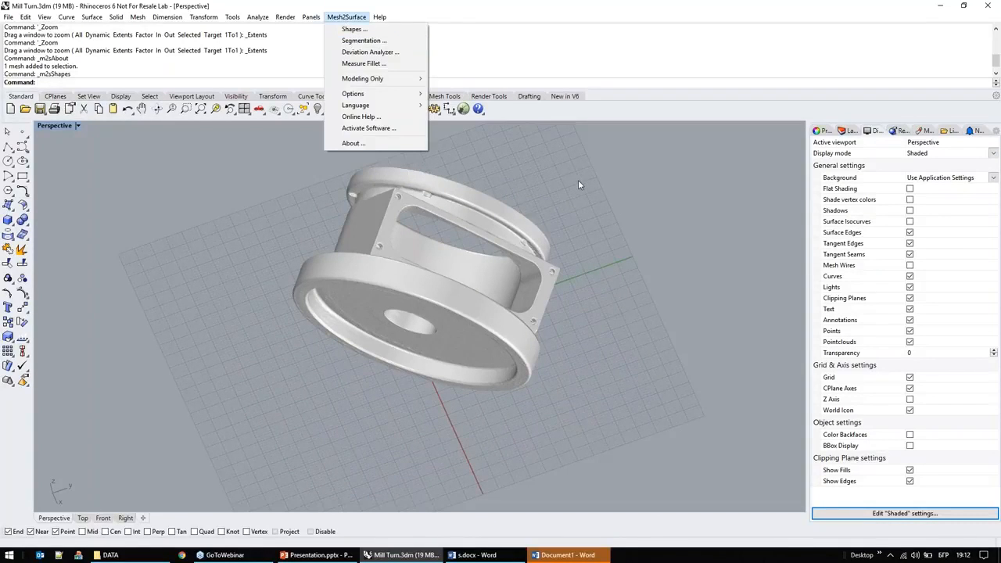
pyautogui.click(579, 181)
pyautogui.click(515, 218)
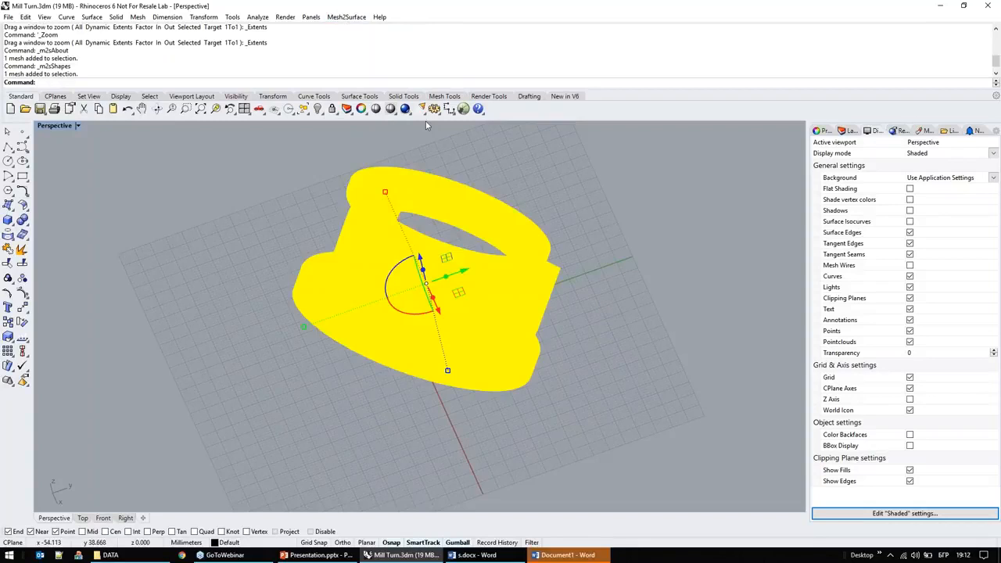
pyautogui.click(349, 17)
pyautogui.click(352, 30)
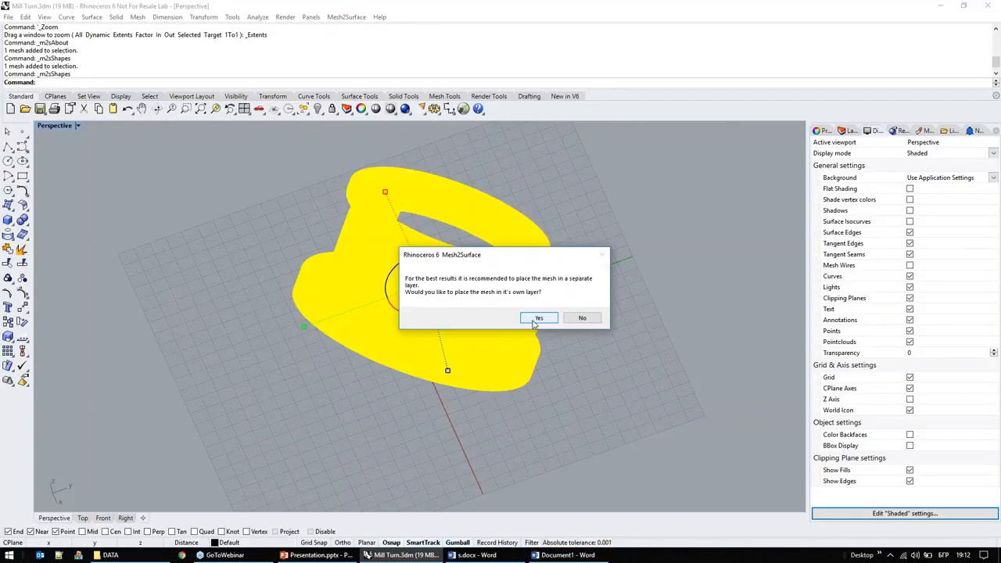
pyautogui.click(537, 319)
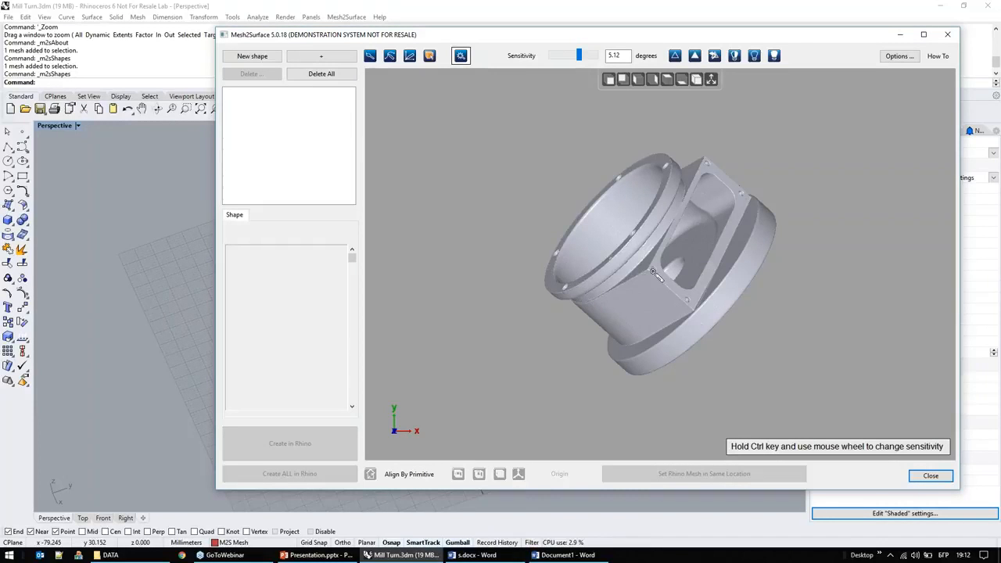
# Step: Show the world axes and grid in the Mesh2Surface view and examine how the scanned mesh is oriented against them
pyautogui.moveTo(654, 271); pyautogui.dragTo(858, 269, button='right')
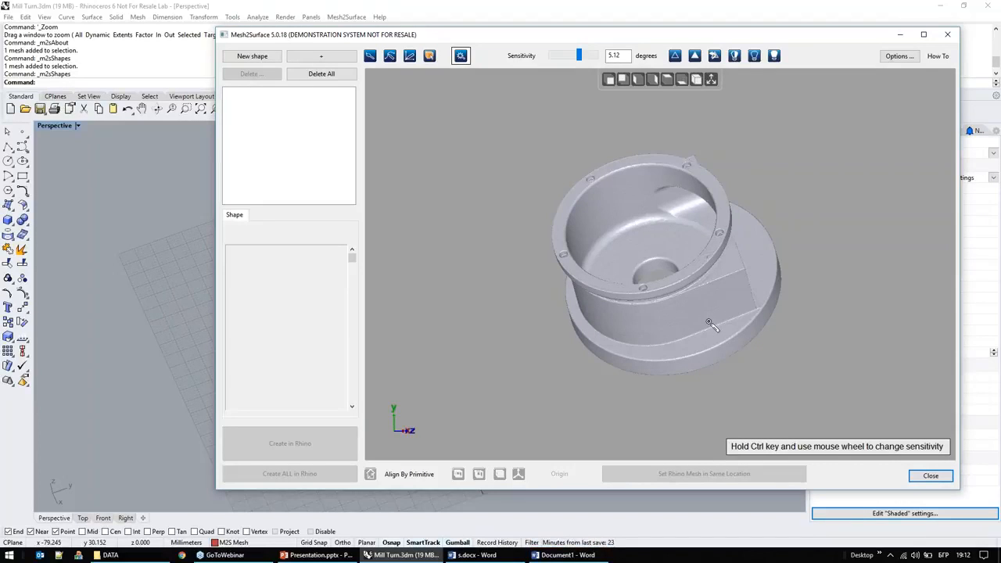
pyautogui.moveTo(690, 323); pyautogui.dragTo(719, 129, button='right')
pyautogui.click(711, 80)
pyautogui.moveTo(743, 213); pyautogui.dragTo(688, 217, button='right')
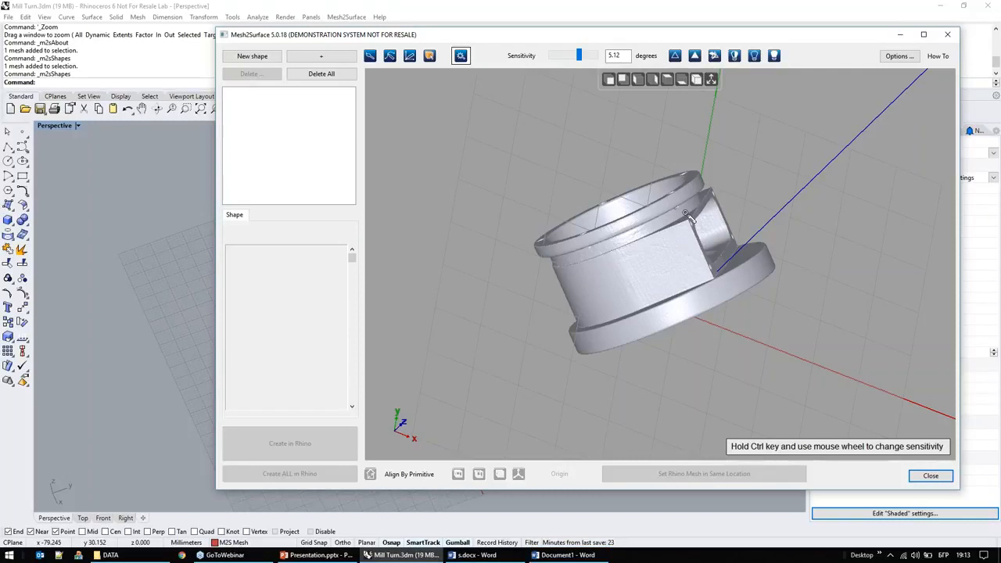
pyautogui.moveTo(673, 271); pyautogui.dragTo(558, 177, button='right')
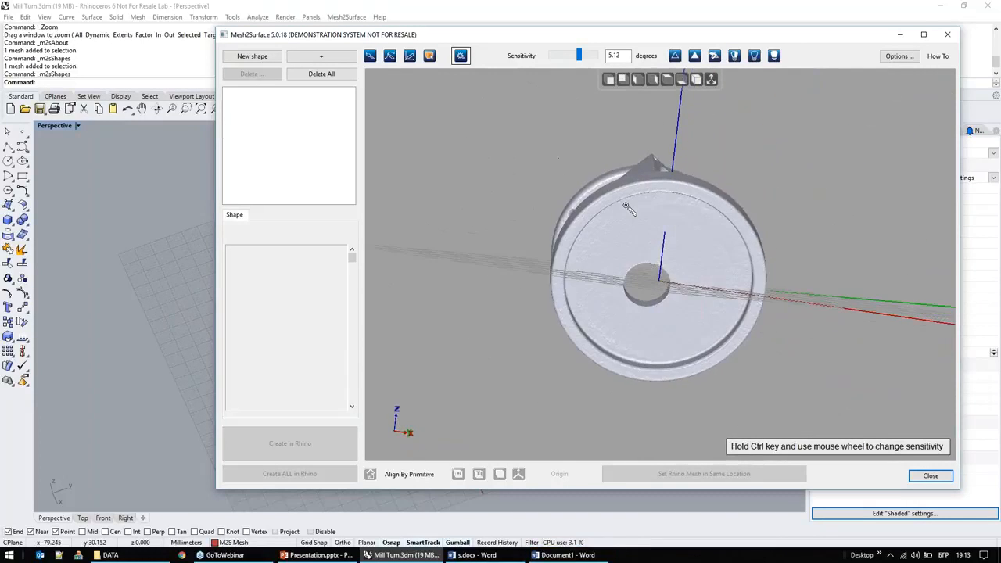
# Step: Select the large flange's flat rim face with the smart selection, and try brushing a selection onto the recessed disc
pyautogui.scroll(5, 625, 223)
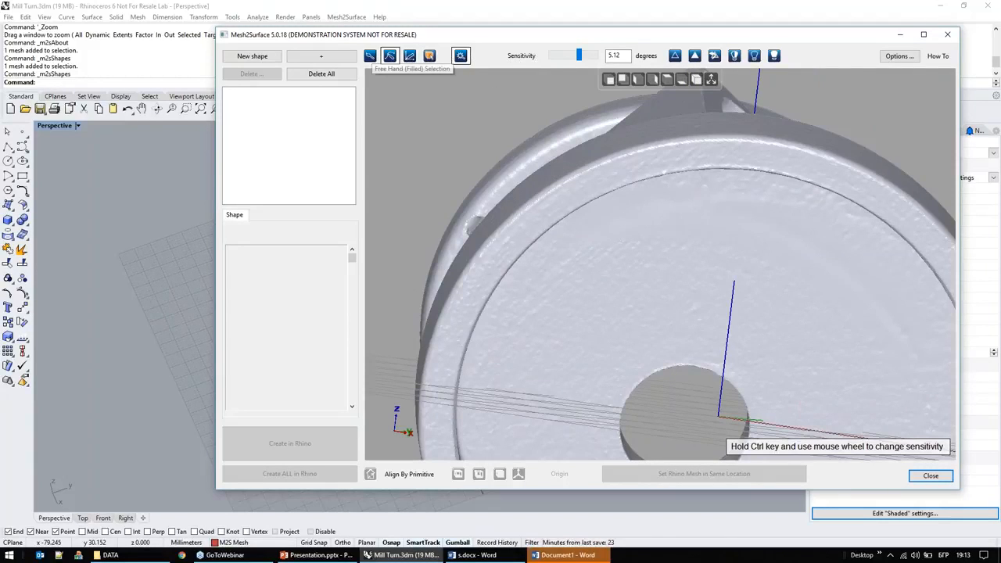
pyautogui.click(612, 174)
pyautogui.click(369, 55)
pyautogui.moveTo(653, 223); pyautogui.dragTo(769, 292)
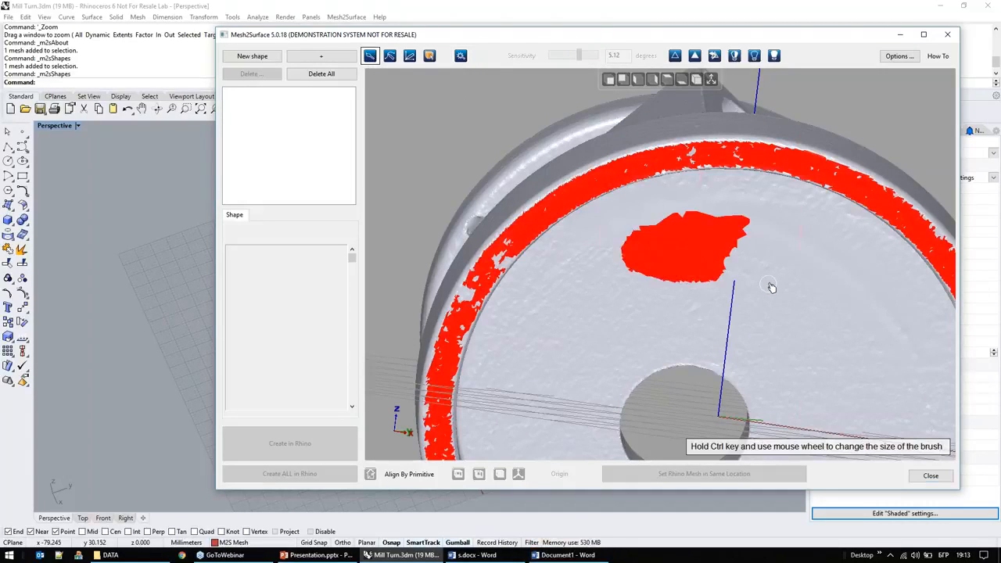
pyautogui.moveTo(784, 222)
pyautogui.keyDown('ctrl'); pyautogui.mouseDown()
pyautogui.moveTo(715, 204)
pyautogui.moveTo(810, 331)
pyautogui.mouseUp(); pyautogui.keyUp('ctrl')
pyautogui.moveTo(667, 290); pyautogui.dragTo(609, 256, button='right')
# Step: Hide the world axes and grid in the Mesh2Surface view
pyautogui.scroll(-5, 607, 256)
pyautogui.moveTo(593, 294); pyautogui.dragTo(666, 324, button='right')
pyautogui.click(712, 82)
pyautogui.moveTo(668, 255); pyautogui.dragTo(597, 154, button='right')
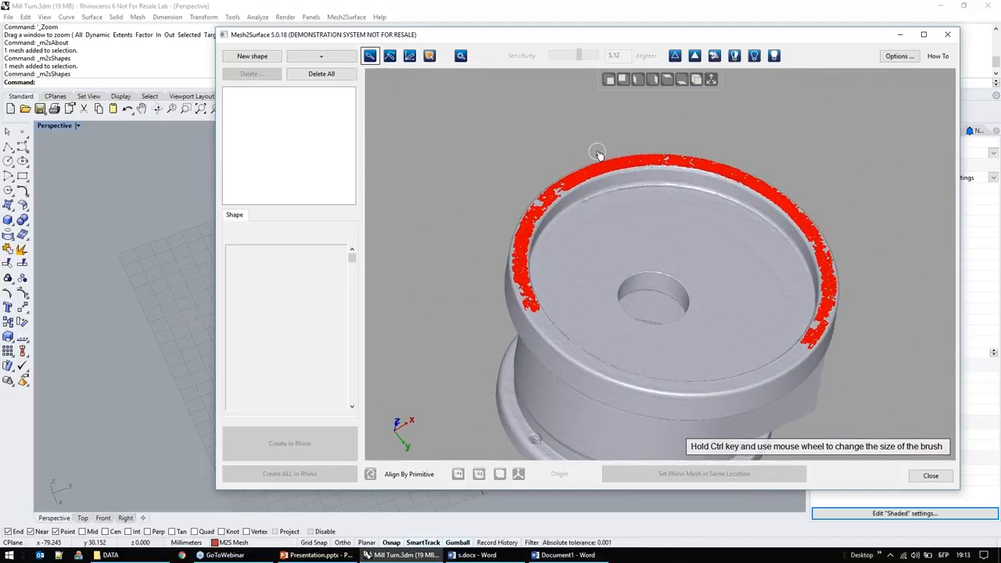
# Step: Try extending the smart selection around the whole flange rim with the sensitivity raised to 6.4 degrees, and clear the selection
pyautogui.click(460, 55)
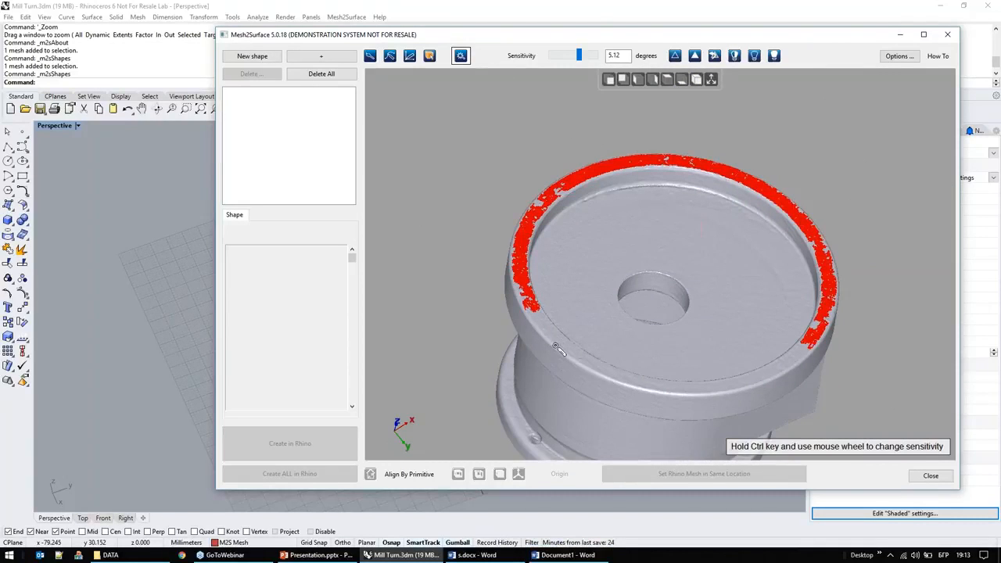
pyautogui.scroll(2, 555, 340)
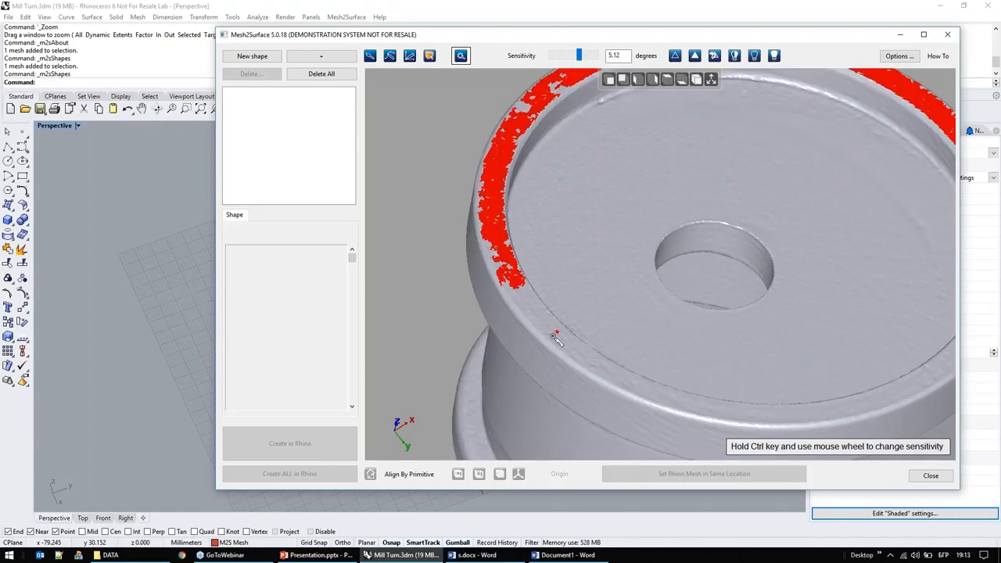
pyautogui.scroll(2, 555, 341)
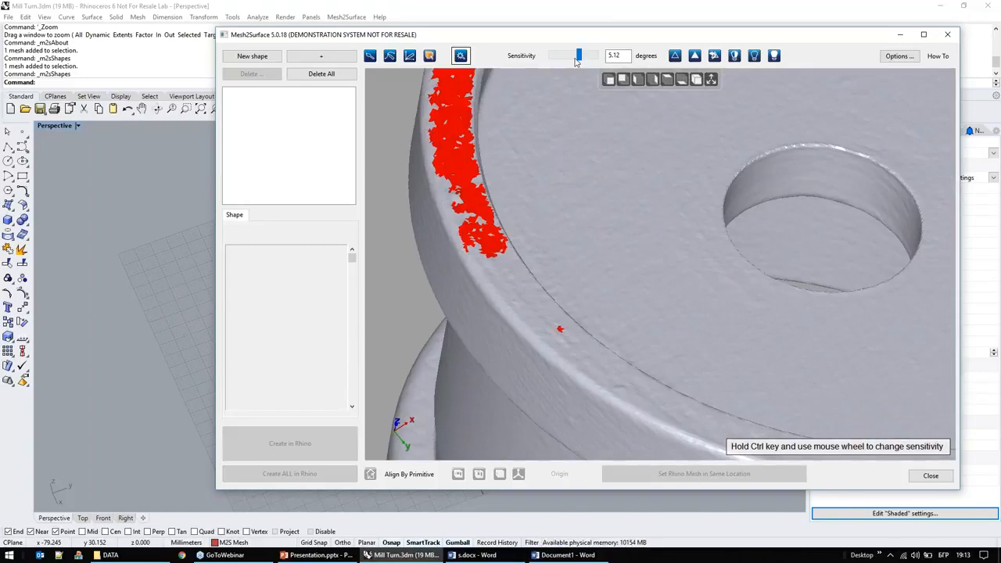
pyautogui.moveTo(577, 60); pyautogui.dragTo(586, 62)
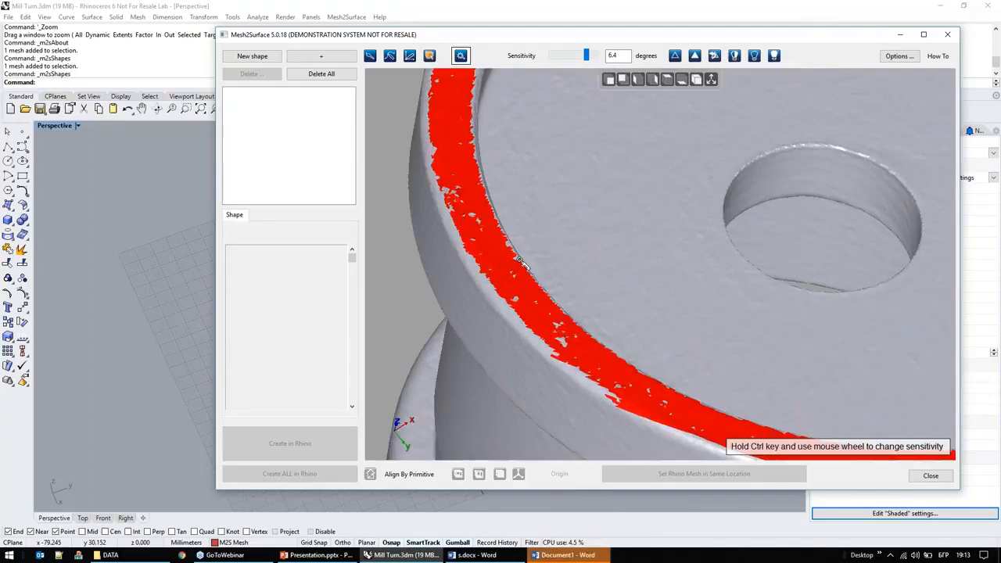
pyautogui.scroll(-6, 539, 262)
pyautogui.scroll(2, 572, 237)
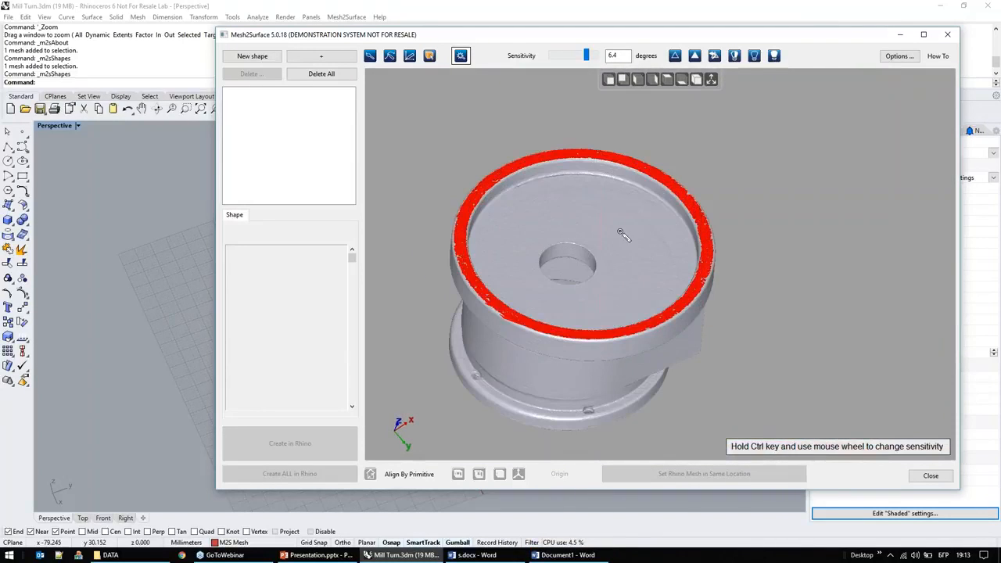
pyautogui.moveTo(614, 186); pyautogui.dragTo(515, 175, button='right')
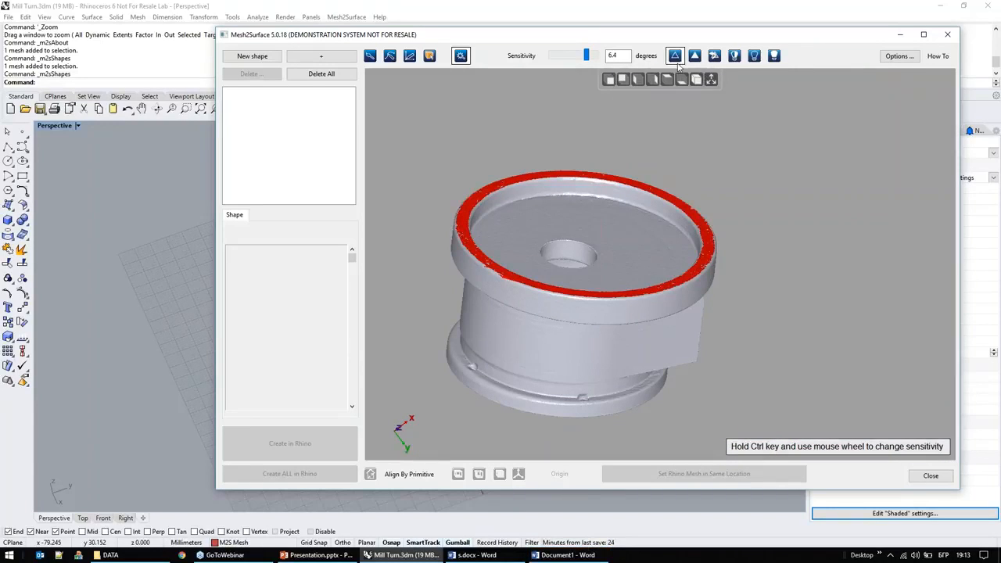
pyautogui.click(675, 57)
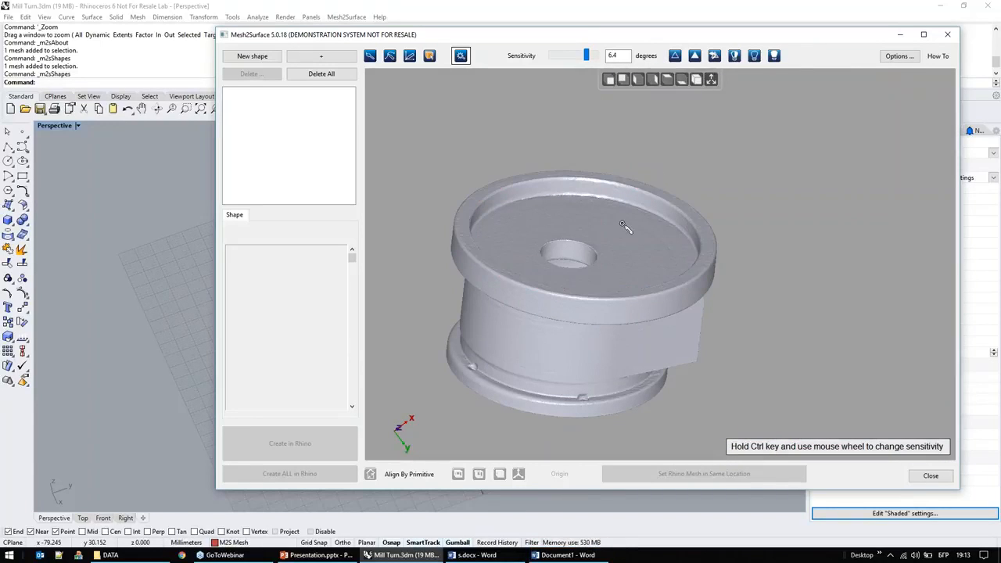
# Step: Try selecting the cylindrical wall and adjoining flat side separately with the sensitivity lowered to 2.16 degrees, and clear the selection
pyautogui.click(595, 350)
pyautogui.moveTo(757, 356); pyautogui.dragTo(736, 252, button='right')
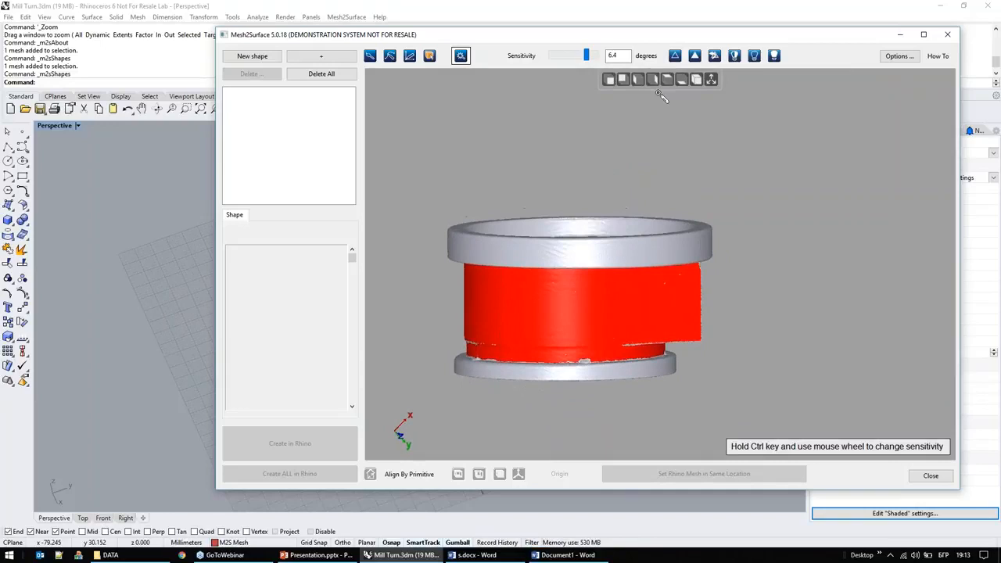
pyautogui.moveTo(587, 60); pyautogui.dragTo(562, 63)
pyautogui.moveTo(708, 279); pyautogui.dragTo(569, 370, button='right')
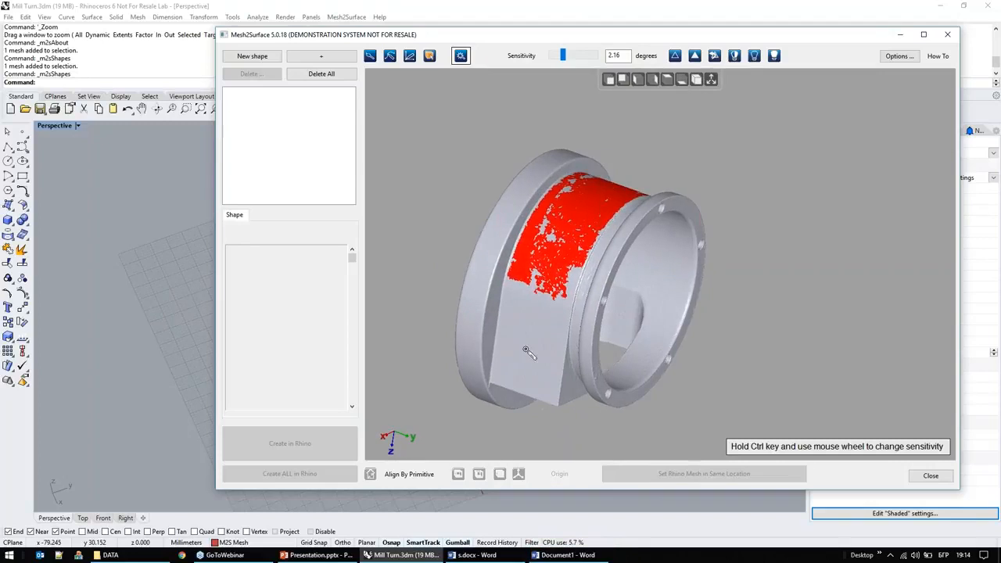
pyautogui.click(549, 340)
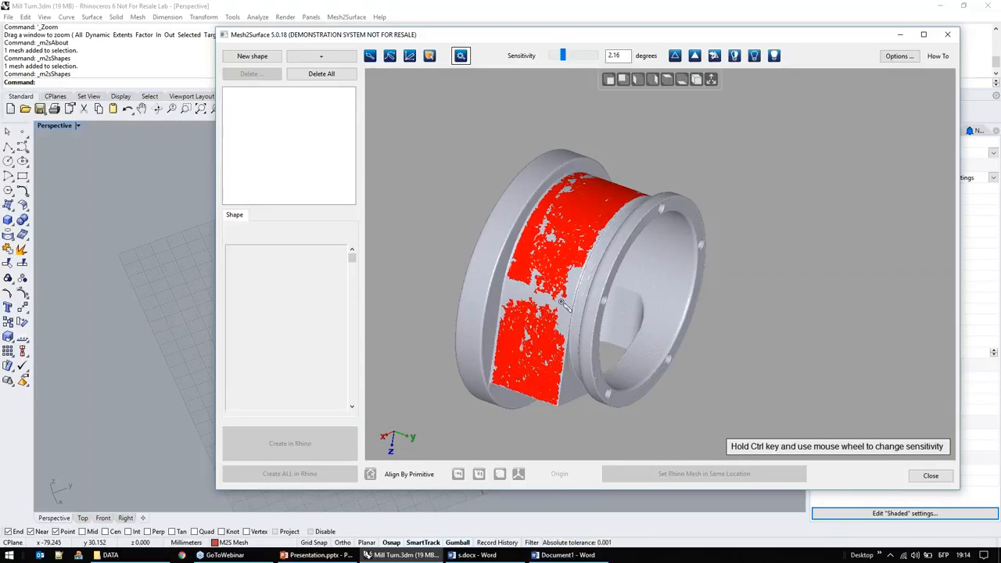
pyautogui.scroll(3, 547, 322)
pyautogui.moveTo(547, 321); pyautogui.dragTo(682, 252, button='right')
pyautogui.click(674, 57)
# Step: Select the large flange's rim face at a sensitivity of 5.28 degrees and fit a plane to it
pyautogui.moveTo(534, 233); pyautogui.dragTo(721, 178, button='right')
pyautogui.scroll(-3, 721, 178)
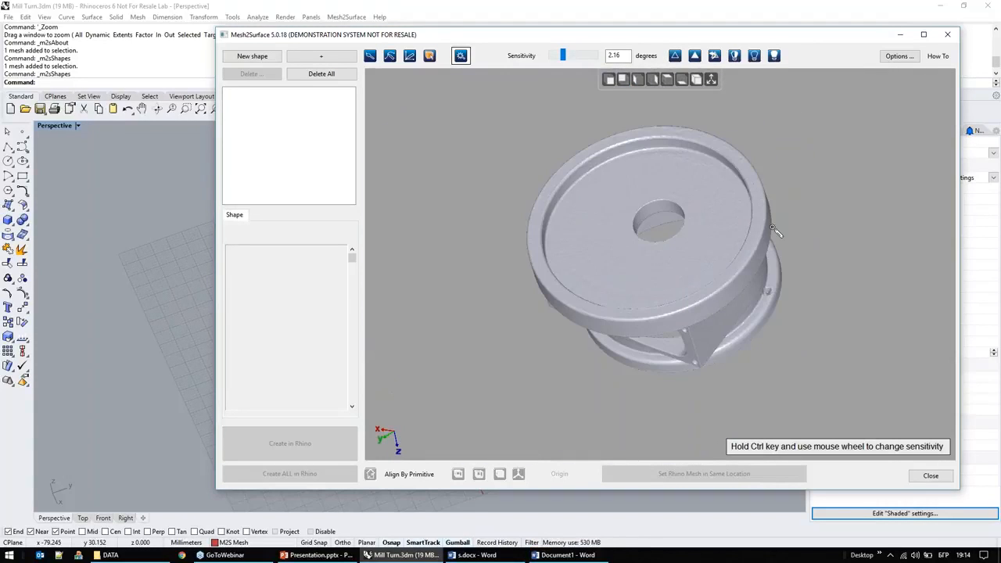
pyautogui.moveTo(563, 56); pyautogui.dragTo(580, 61)
pyautogui.rightClick(656, 270)
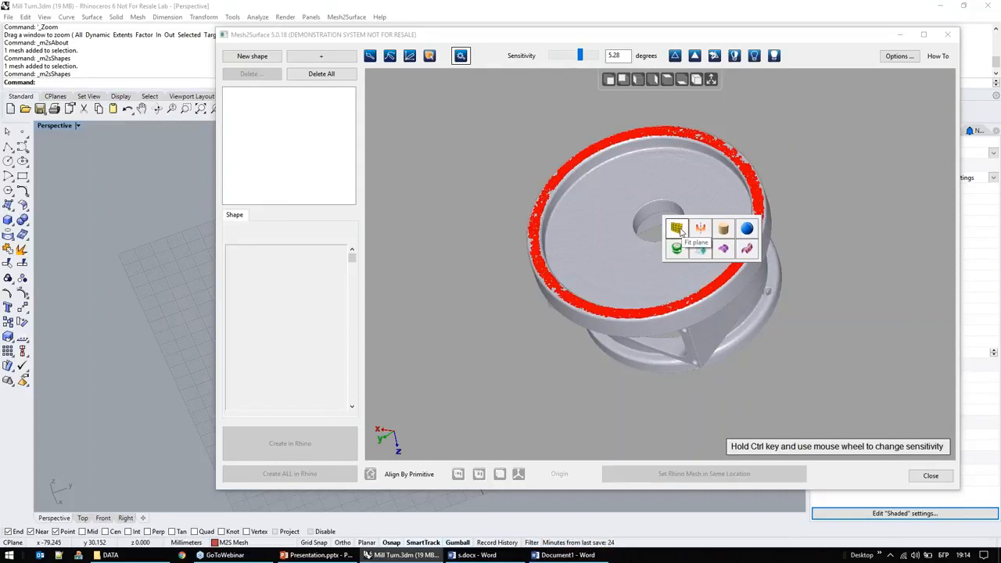
pyautogui.click(320, 56)
pyautogui.click(313, 71)
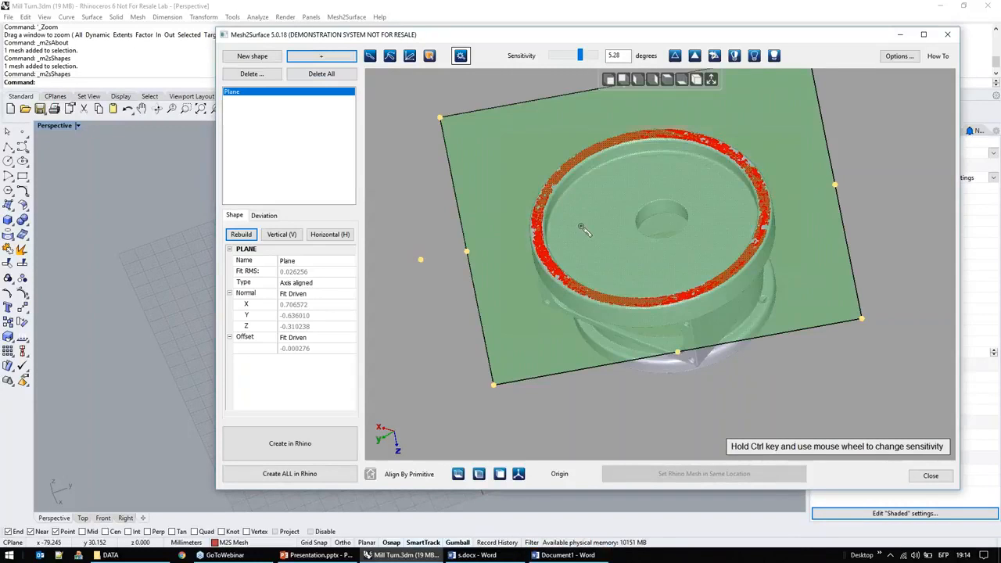
# Step: Examine the fitted plane's deviation from the selected rim points, and return to its shape parameters
pyautogui.moveTo(578, 219); pyautogui.dragTo(605, 154, button='right')
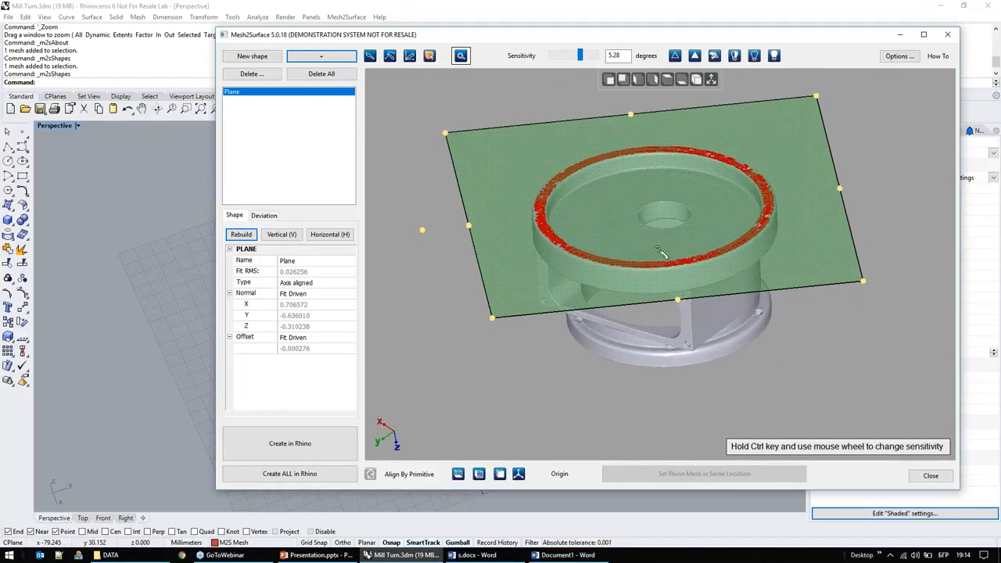
pyautogui.click(264, 216)
pyautogui.moveTo(655, 227); pyautogui.dragTo(651, 281, button='right')
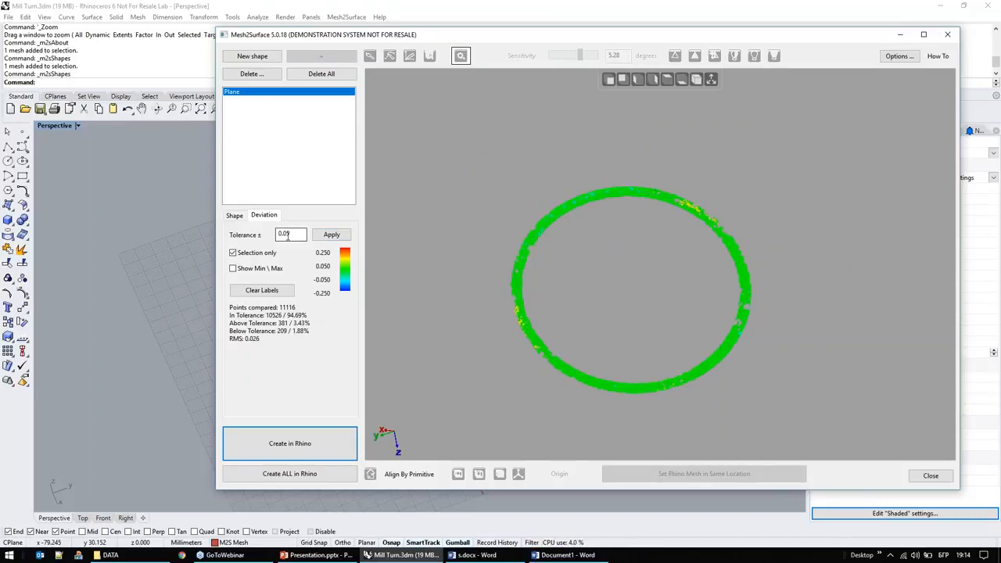
pyautogui.moveTo(610, 263); pyautogui.dragTo(597, 240, button='right')
pyautogui.scroll(3, 615, 237)
pyautogui.moveTo(646, 261); pyautogui.dragTo(646, 246, button='right')
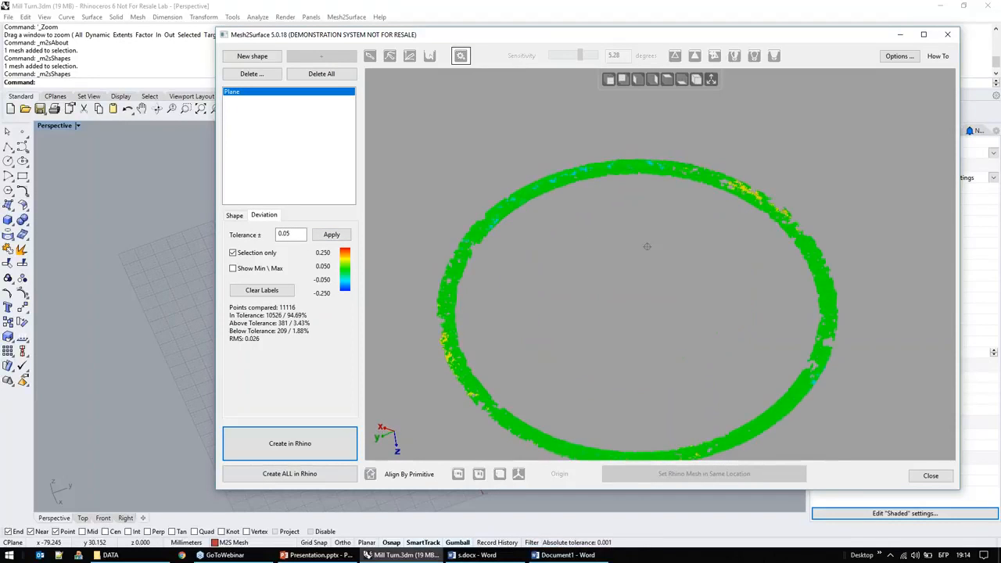
pyautogui.moveTo(680, 260); pyautogui.dragTo(691, 222, button='middle')
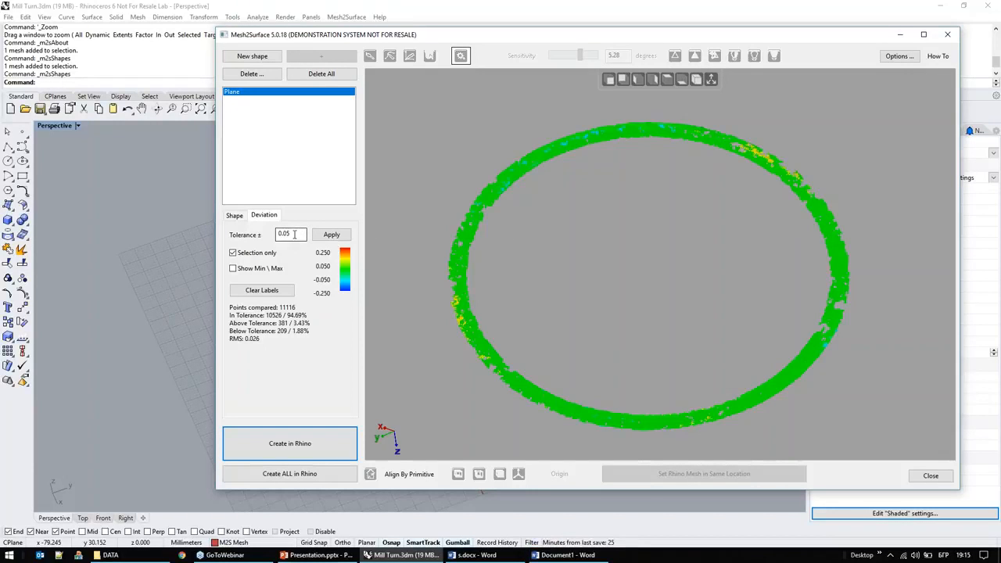
pyautogui.moveTo(614, 242); pyautogui.dragTo(581, 243, button='right')
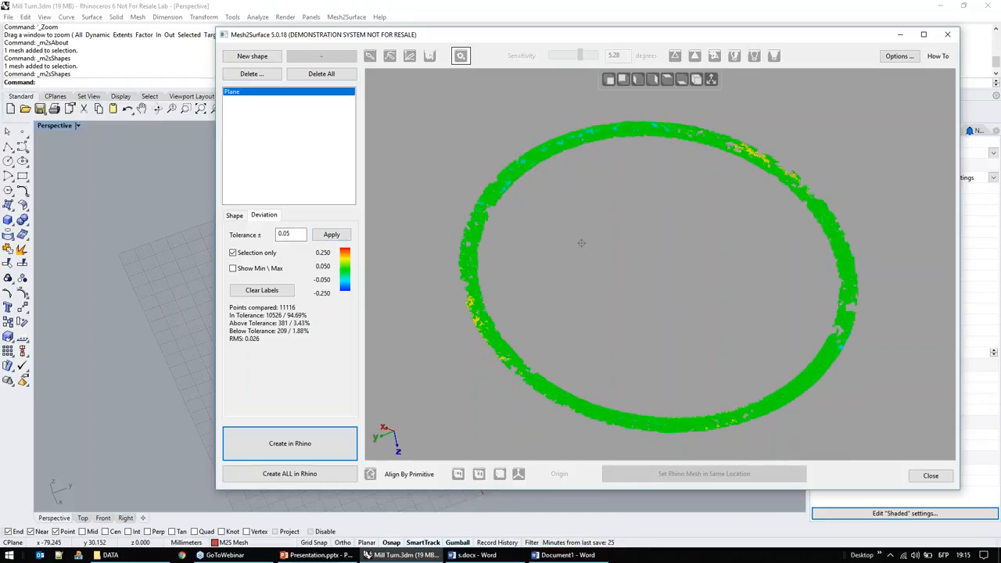
pyautogui.click(234, 215)
pyautogui.scroll(-5, 642, 234)
pyautogui.moveTo(650, 231); pyautogui.dragTo(474, 365, button='right')
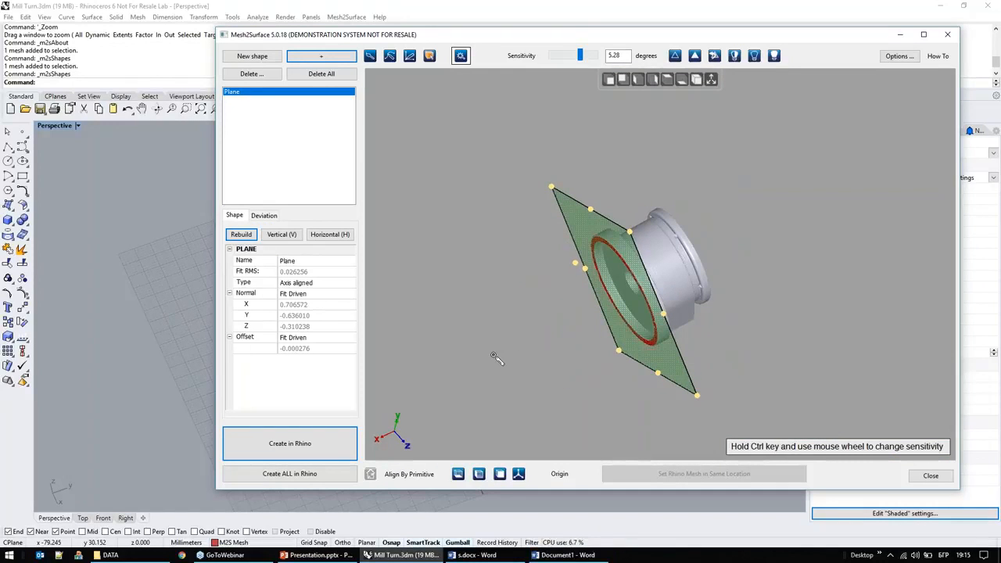
pyautogui.click(459, 474)
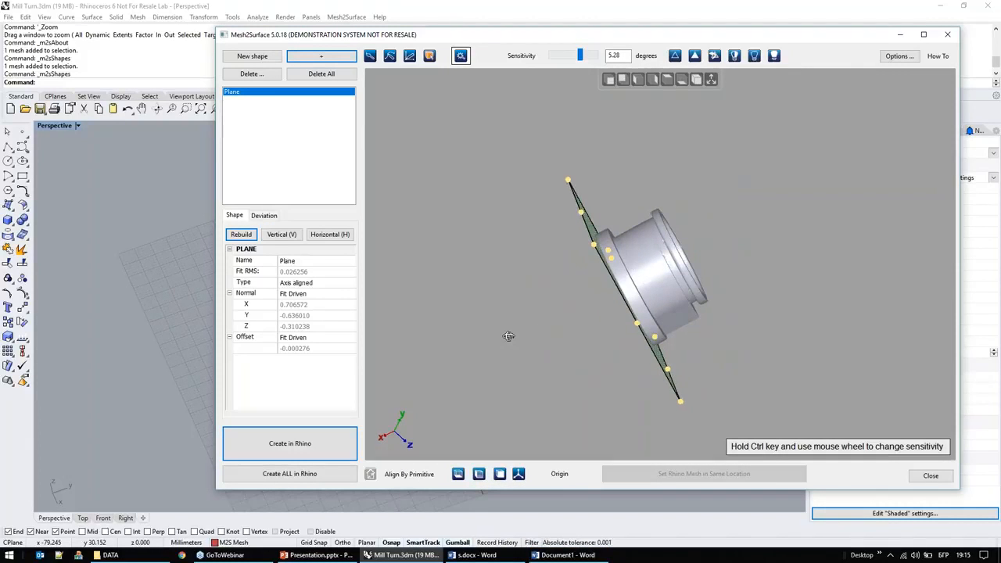
pyautogui.click(519, 474)
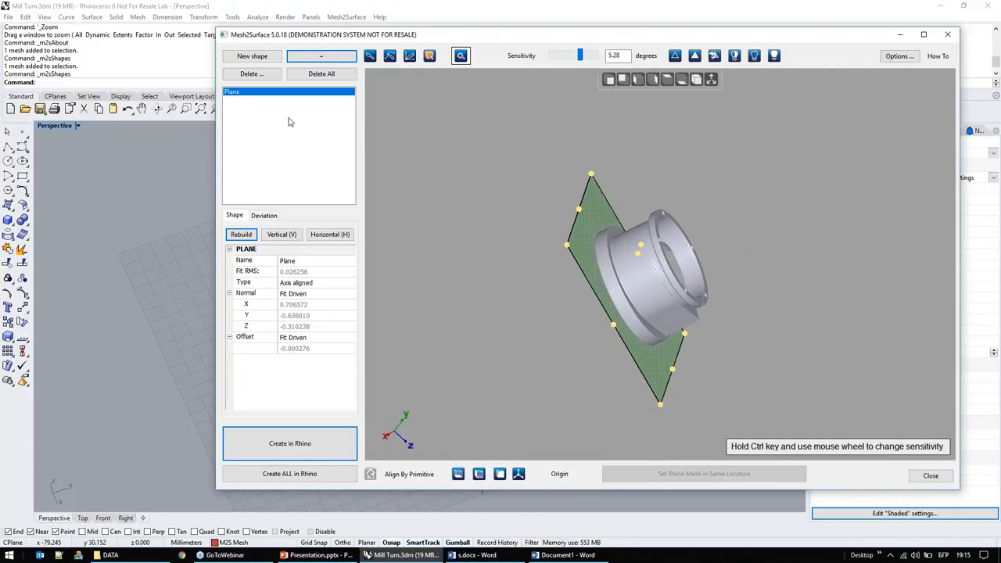
# Step: Align the part to the bottom plane by its fitted rim plane, flipping it so the body stands above the grid, with coordinate axes shown
pyautogui.moveTo(518, 242); pyautogui.dragTo(476, 239, button='right')
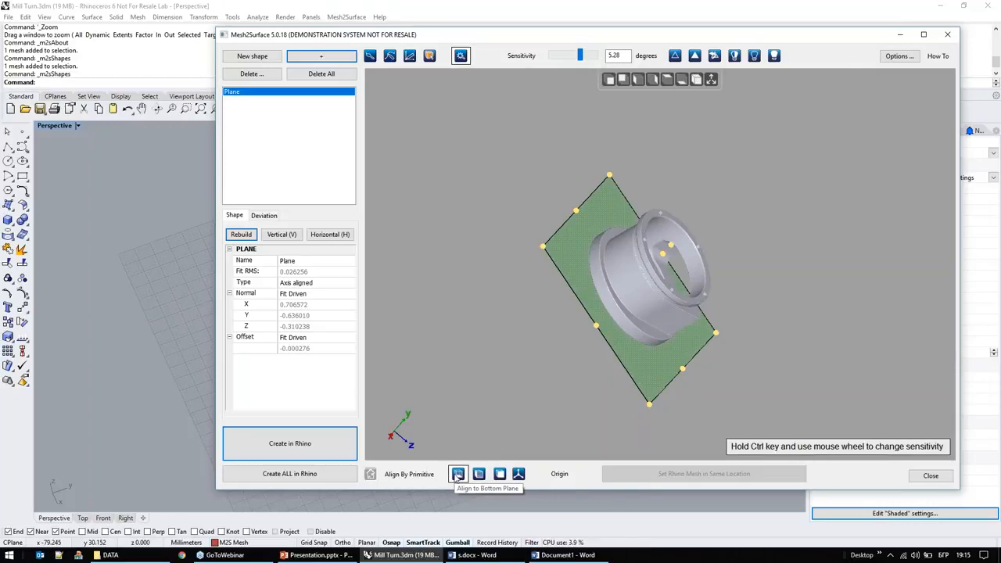
pyautogui.click(458, 474)
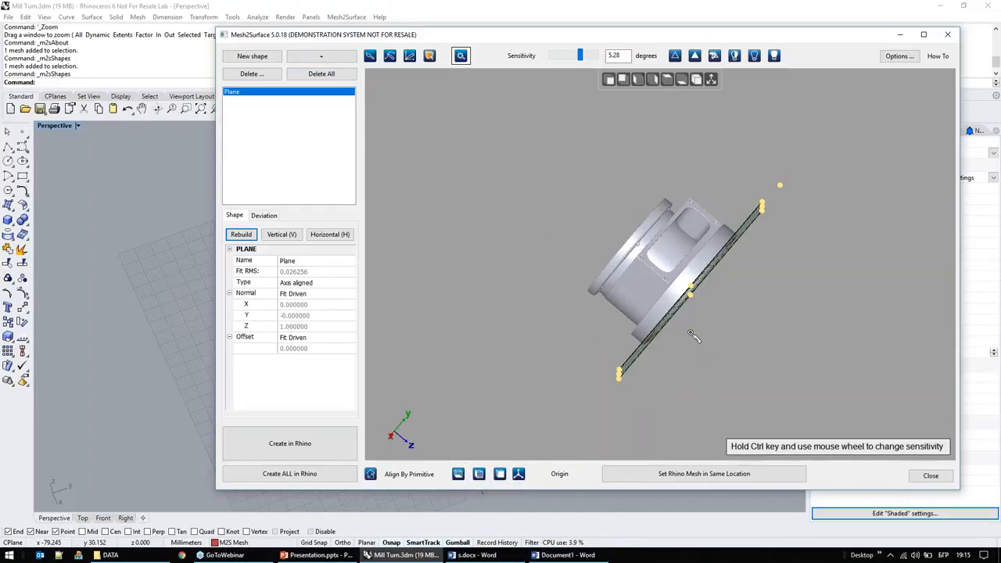
pyautogui.click(710, 79)
pyautogui.moveTo(665, 266); pyautogui.dragTo(698, 290, button='right')
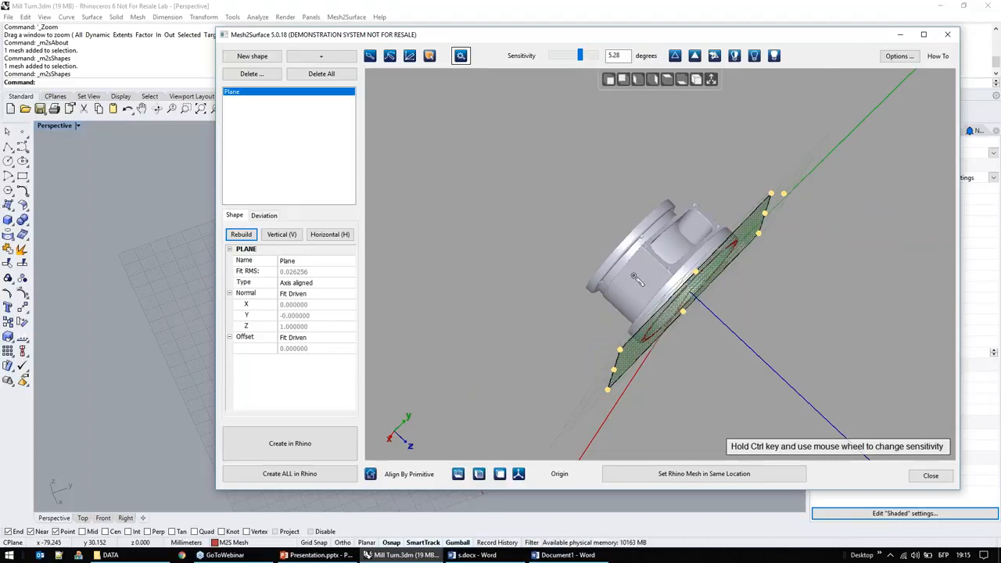
pyautogui.click(457, 474)
pyautogui.moveTo(588, 292); pyautogui.dragTo(528, 173, button='right')
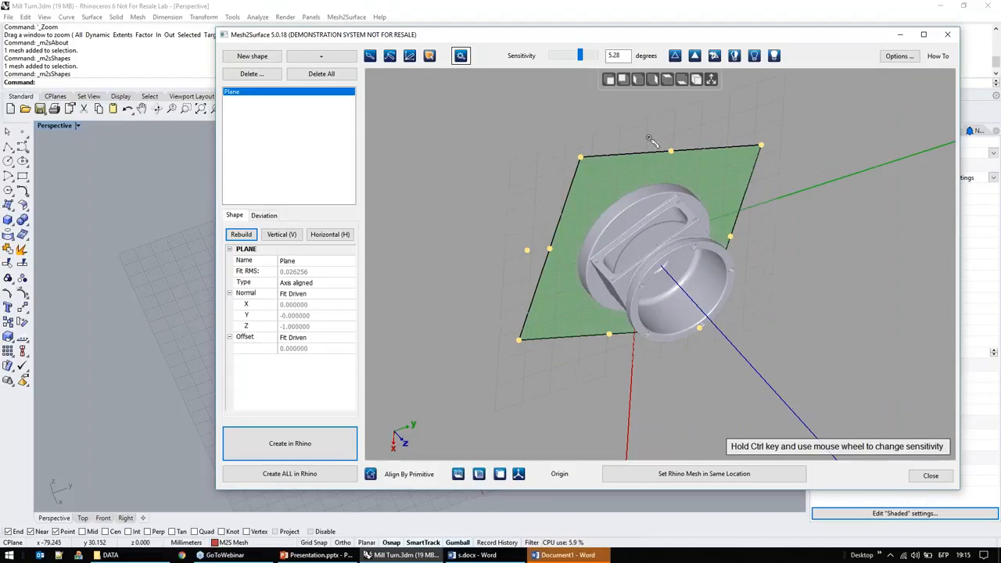
pyautogui.click(669, 80)
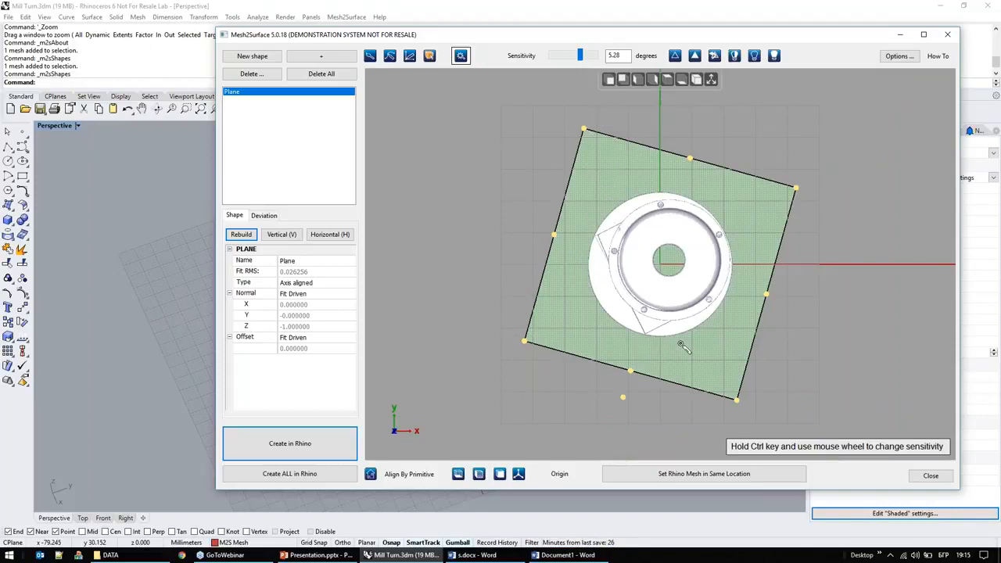
pyautogui.scroll(3, 695, 287)
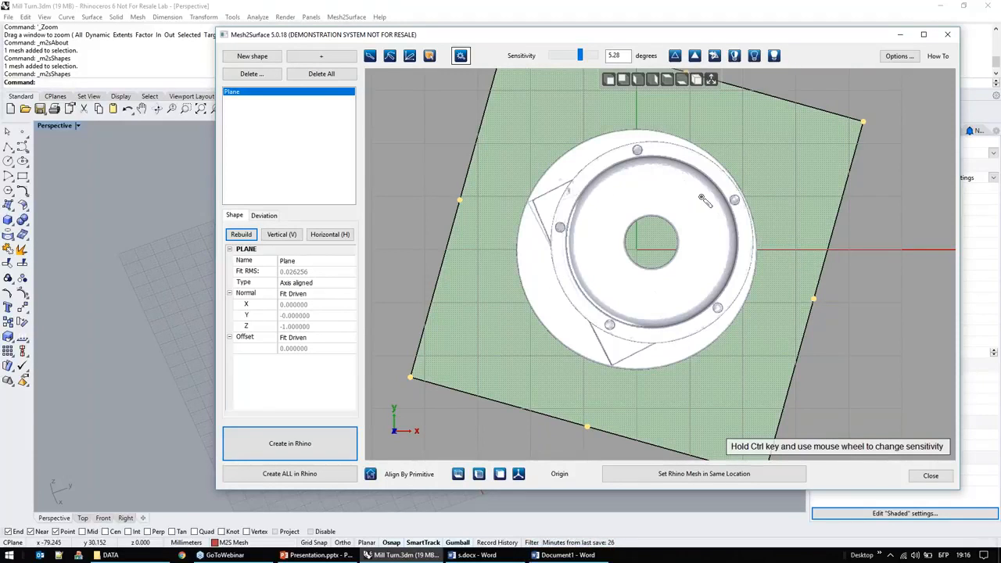
pyautogui.click(610, 80)
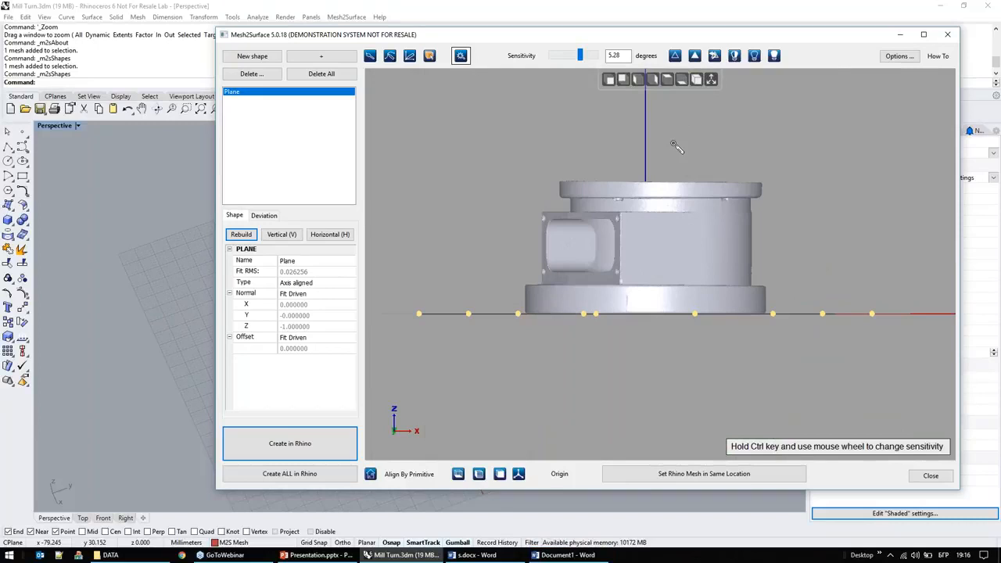
# Step: Start a new shape with the brush selection tool while viewing the aligned part from the top
pyautogui.click(664, 79)
pyautogui.scroll(2, 713, 225)
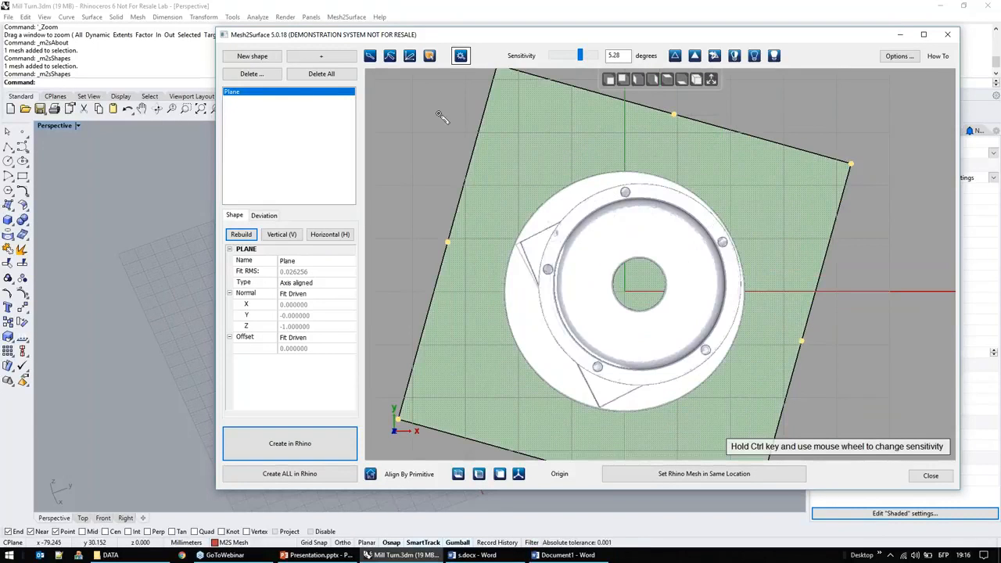
pyautogui.click(264, 61)
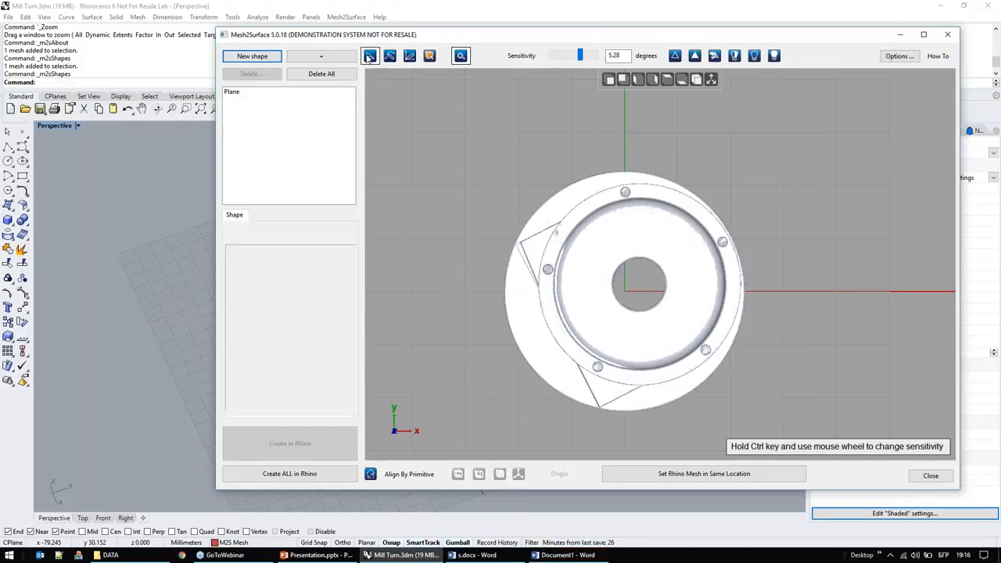
pyautogui.click(410, 55)
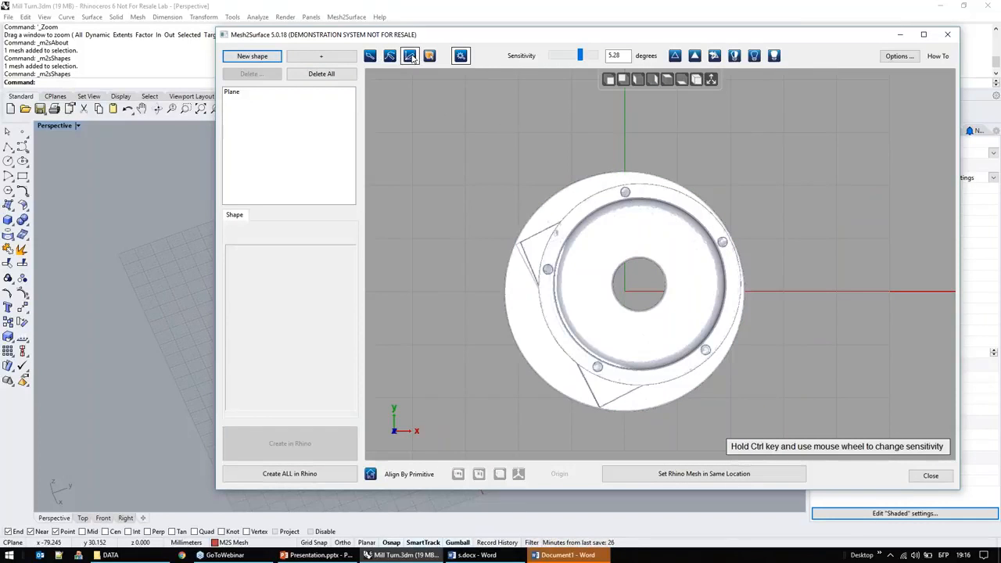
pyautogui.click(321, 56)
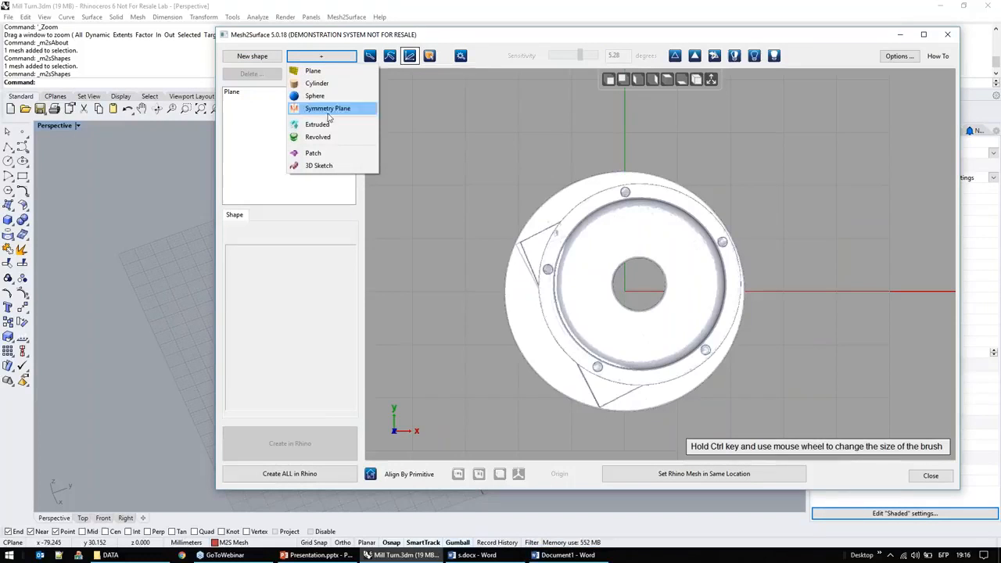
pyautogui.click(395, 37)
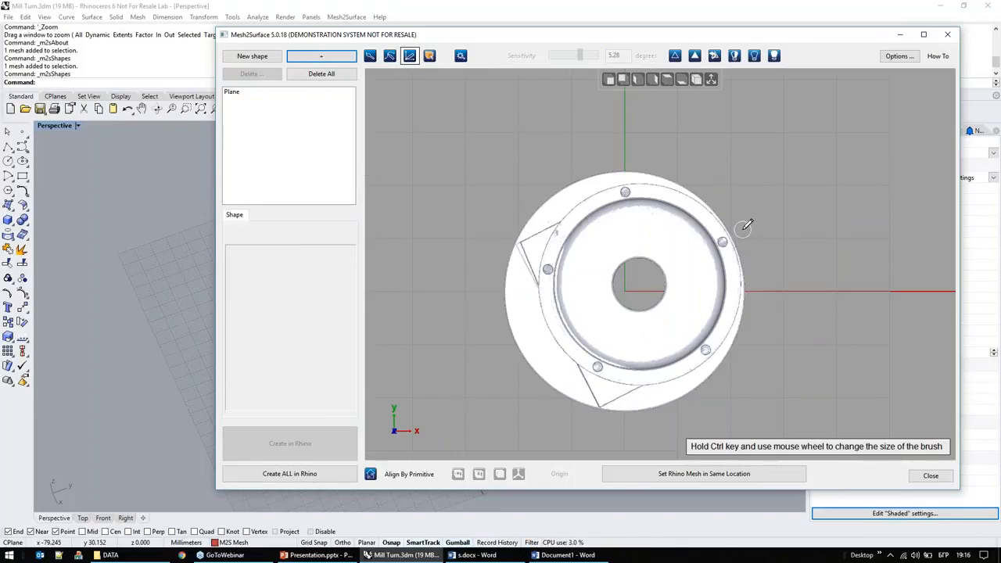
# Step: Try fitting a symmetry plane to a strip brushed across the part through the central bore and the rectangular side opening
pyautogui.moveTo(749, 227); pyautogui.dragTo(477, 352)
pyautogui.moveTo(811, 291); pyautogui.dragTo(740, 326, button='right')
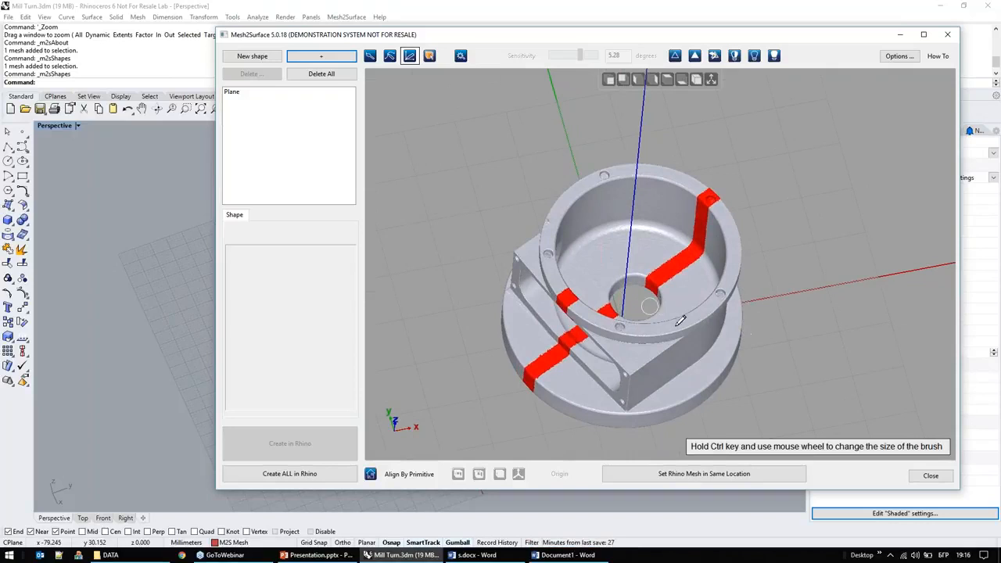
pyautogui.moveTo(792, 237); pyautogui.dragTo(782, 184, button='right')
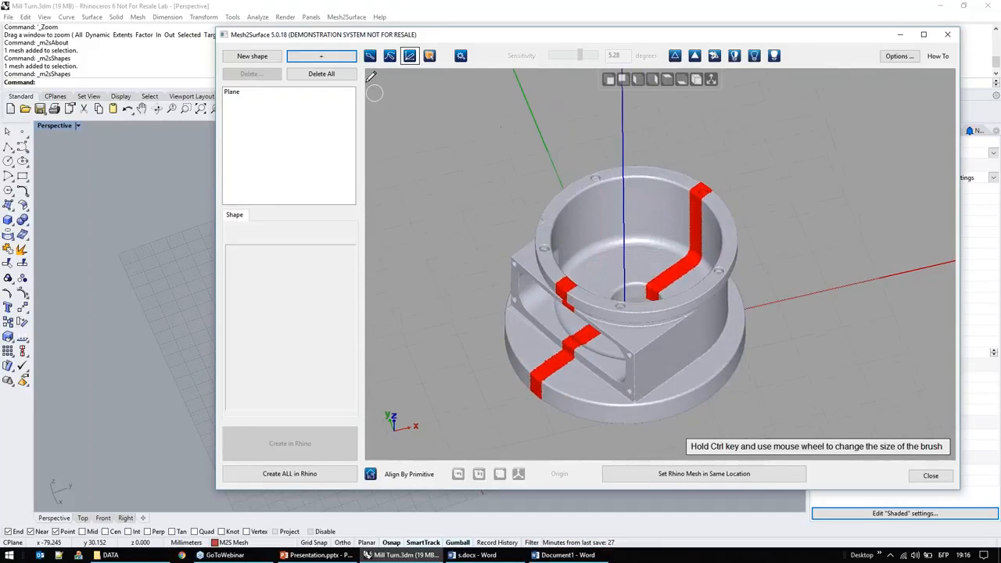
pyautogui.click(321, 55)
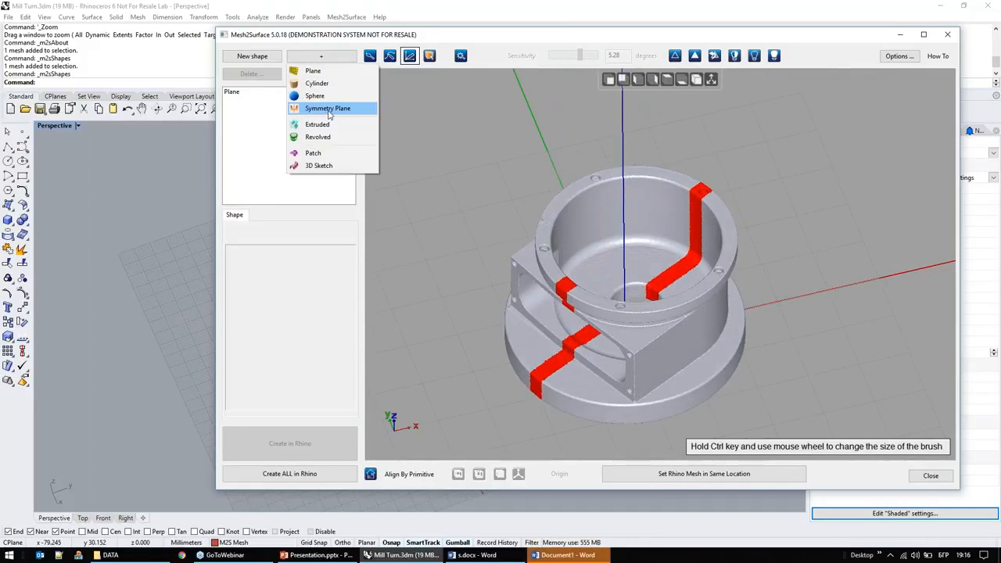
pyautogui.click(328, 111)
pyautogui.moveTo(746, 238); pyautogui.dragTo(762, 219, button='right')
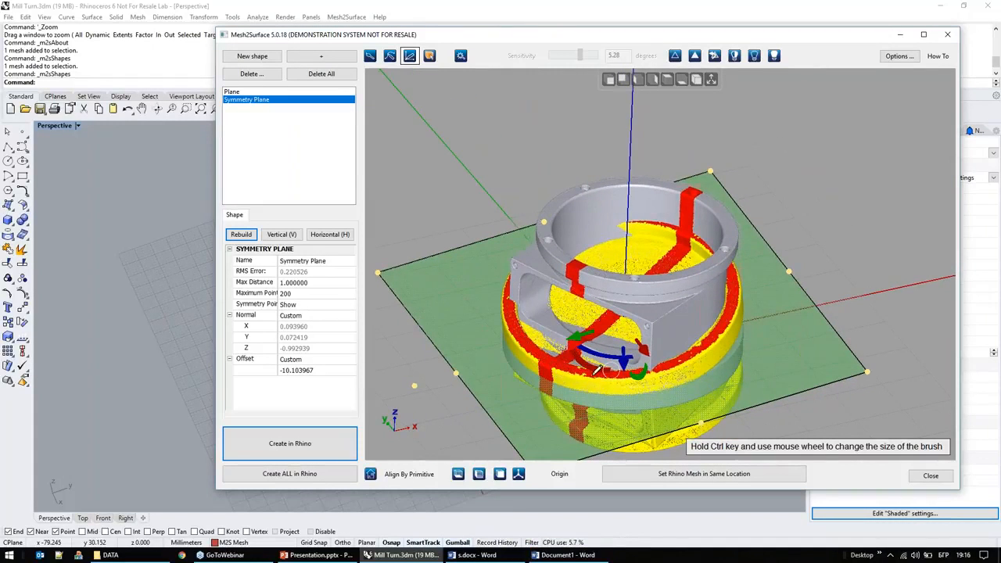
# Step: Examine the mirrored points against the scan and delete the symmetry plane
pyautogui.scroll(3, 560, 371)
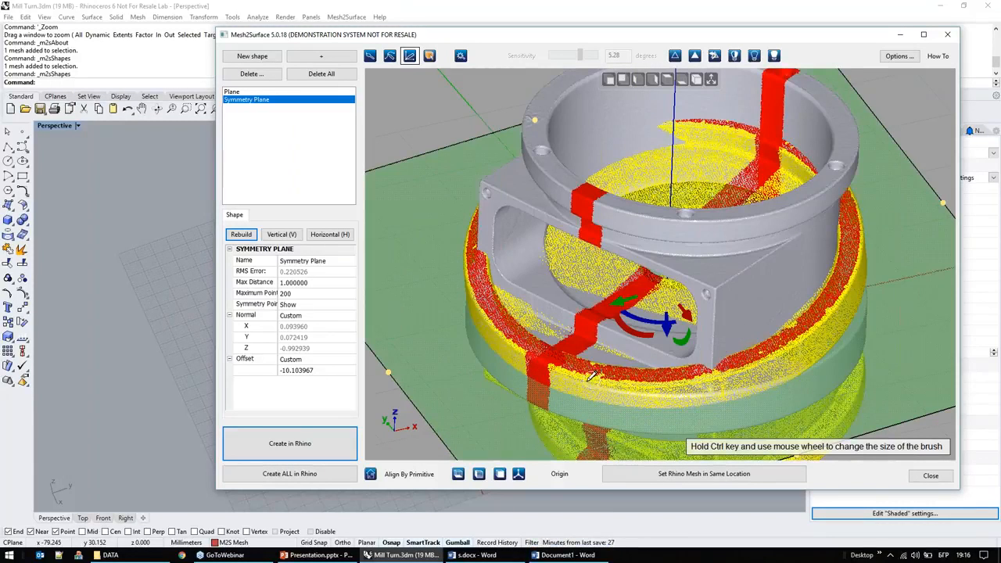
pyautogui.moveTo(604, 332); pyautogui.dragTo(644, 273, button='right')
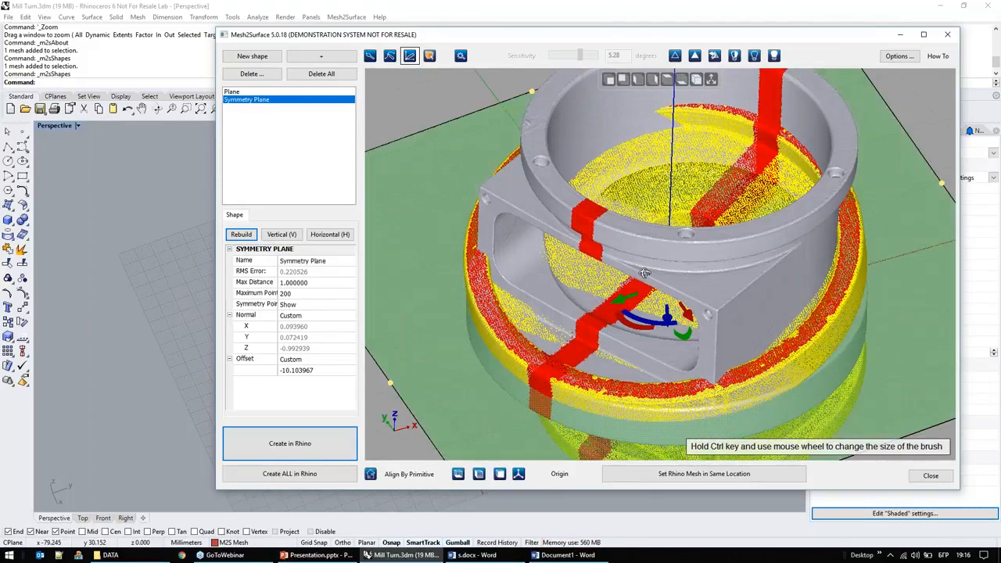
pyautogui.click(674, 55)
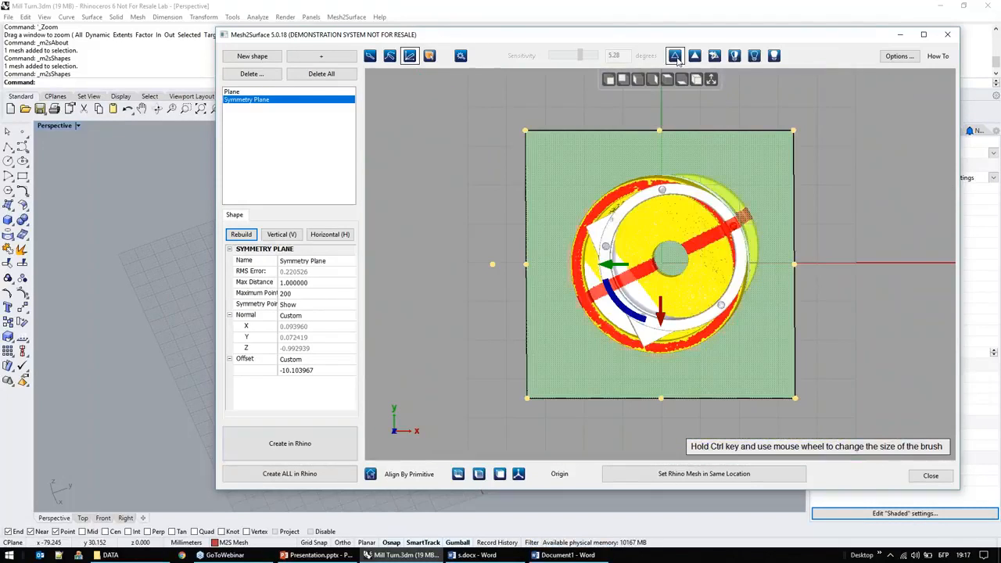
pyautogui.click(255, 75)
pyautogui.click(523, 316)
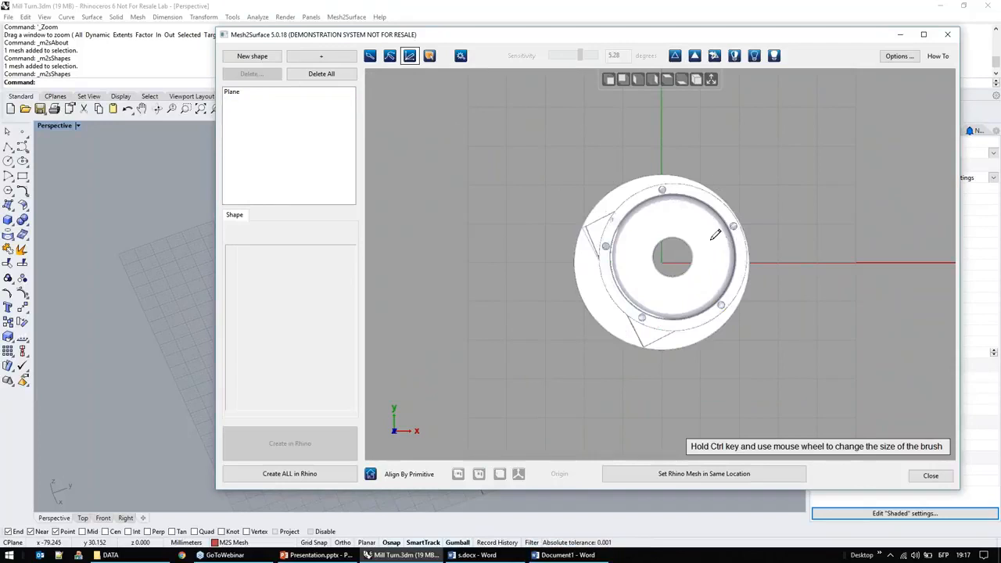
# Step: Brush-select a new diagonal strip from the upper bolt hole through the bore to the flange edge and fit a symmetry plane to it
pyautogui.moveTo(761, 204); pyautogui.dragTo(547, 328)
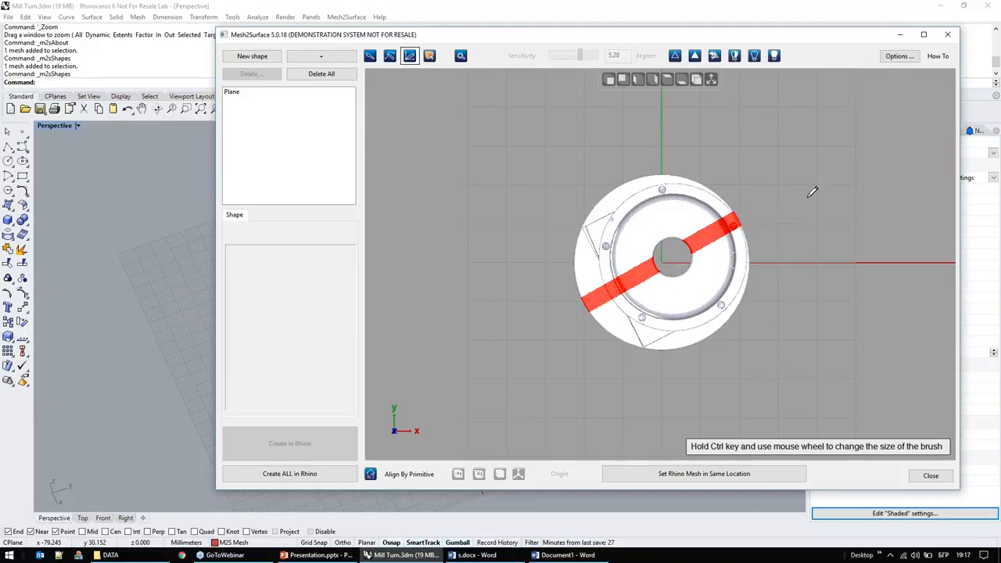
pyautogui.click(327, 58)
pyautogui.click(332, 108)
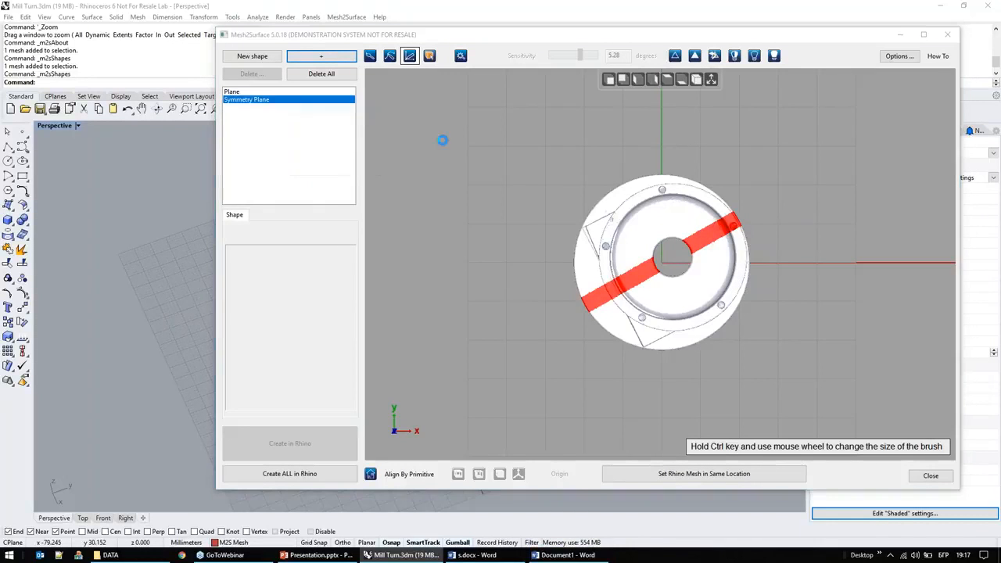
pyautogui.moveTo(799, 277); pyautogui.dragTo(791, 129, button='right')
pyautogui.moveTo(773, 248)
pyautogui.mouseDown(button='right')
pyautogui.moveTo(746, 275)
pyautogui.moveTo(767, 263)
pyautogui.mouseUp(button='right')
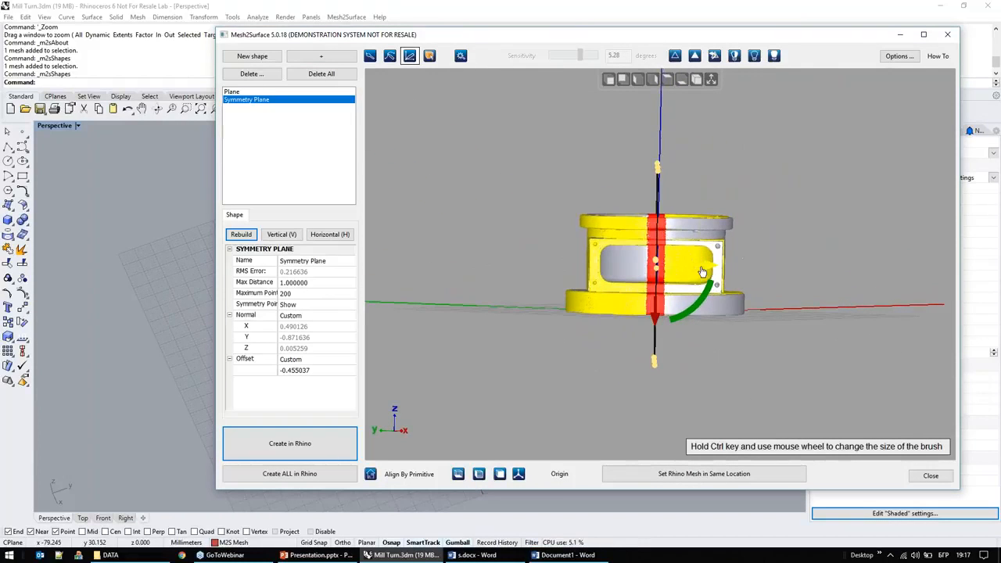
# Step: Shift the symmetry plane to an offset of about -0.72 and rebuild its fit twice
pyautogui.scroll(3, 701, 271)
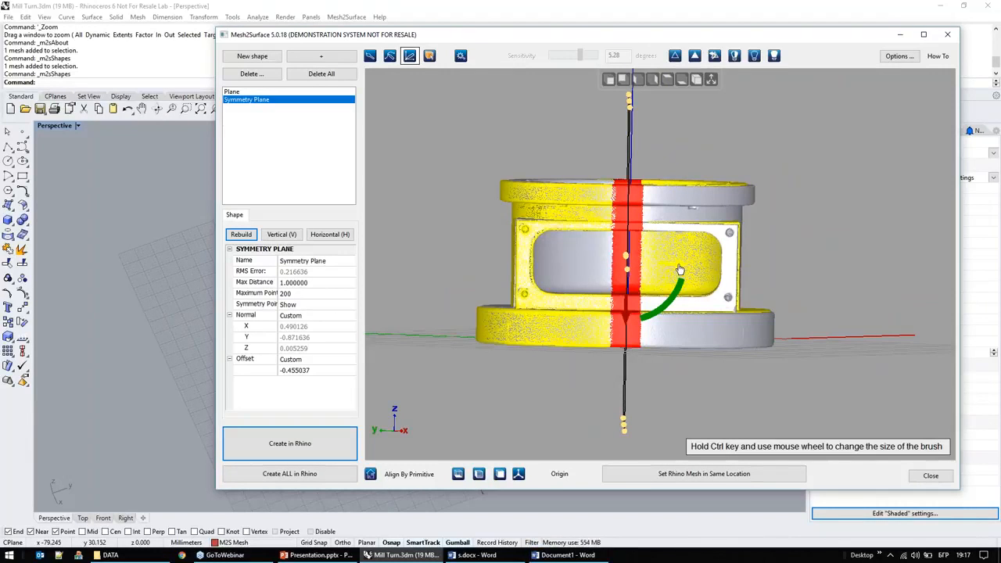
pyautogui.moveTo(681, 269); pyautogui.dragTo(679, 269)
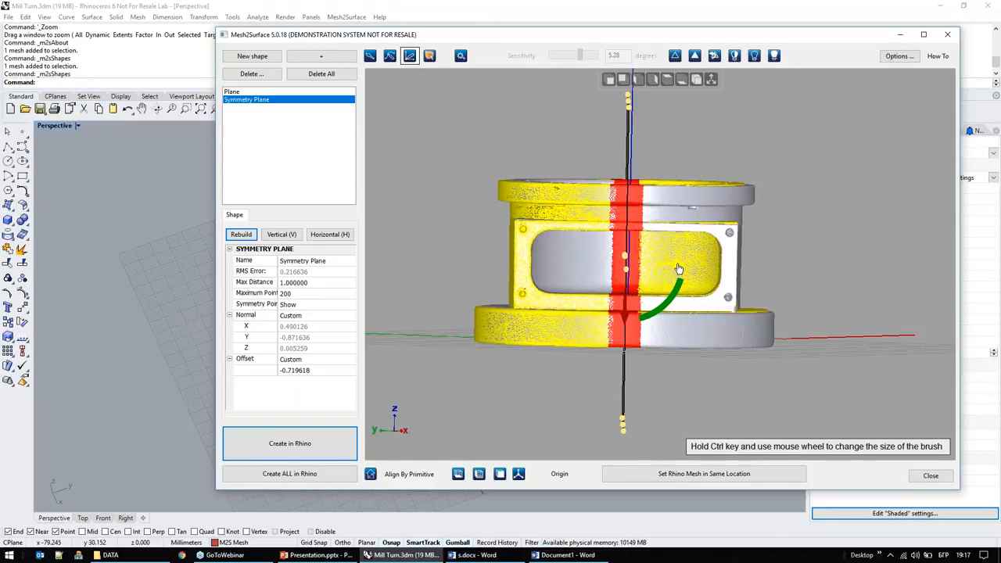
pyautogui.moveTo(783, 290); pyautogui.dragTo(551, 400, button='right')
pyautogui.moveTo(774, 268); pyautogui.dragTo(780, 303, button='right')
pyautogui.click(242, 235)
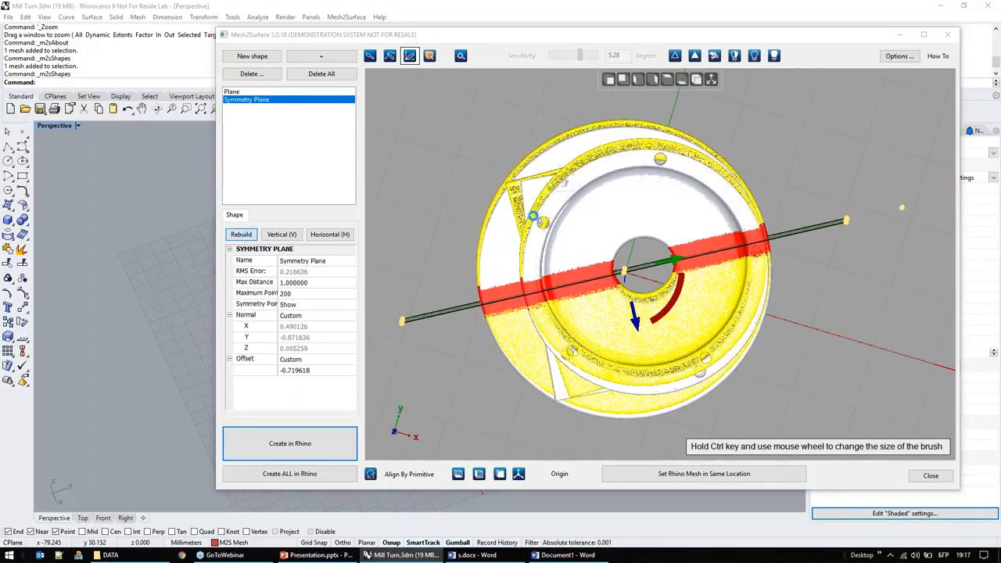
pyautogui.click(251, 235)
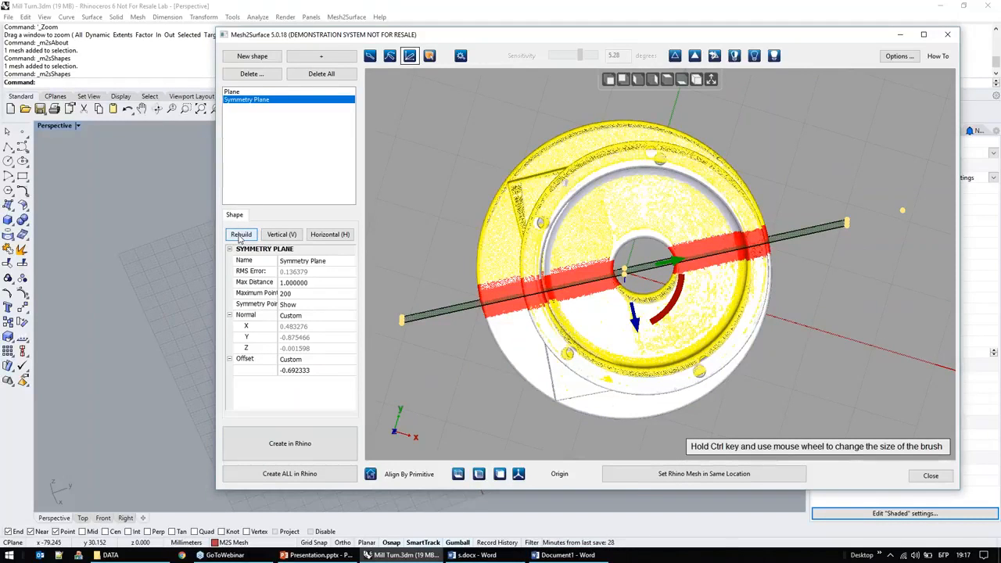
# Step: Set the symmetry plane's maximum points to 2000 and rebuild its fit
pyautogui.click(289, 284)
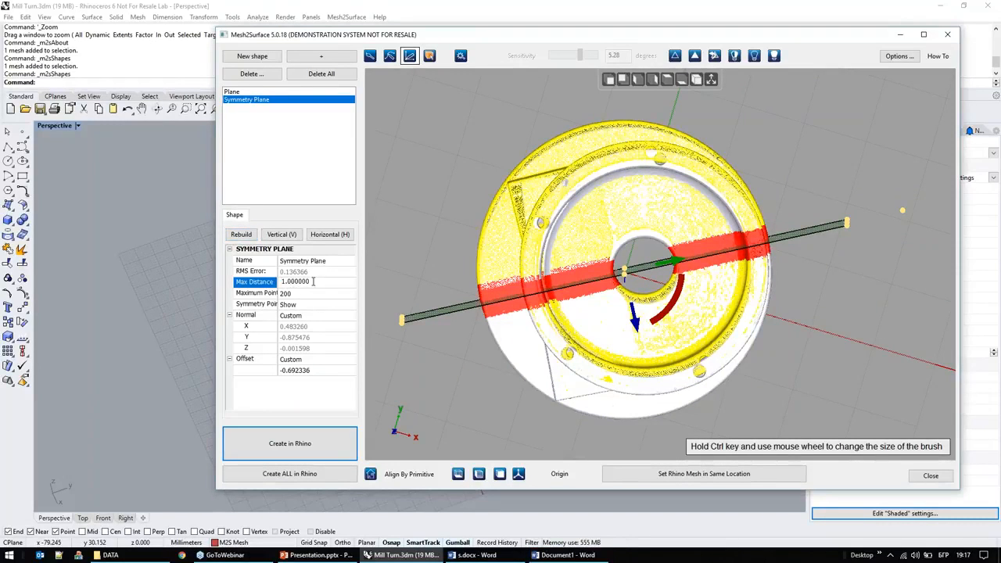
pyautogui.click(307, 294)
pyautogui.write('0')
pyautogui.click(242, 234)
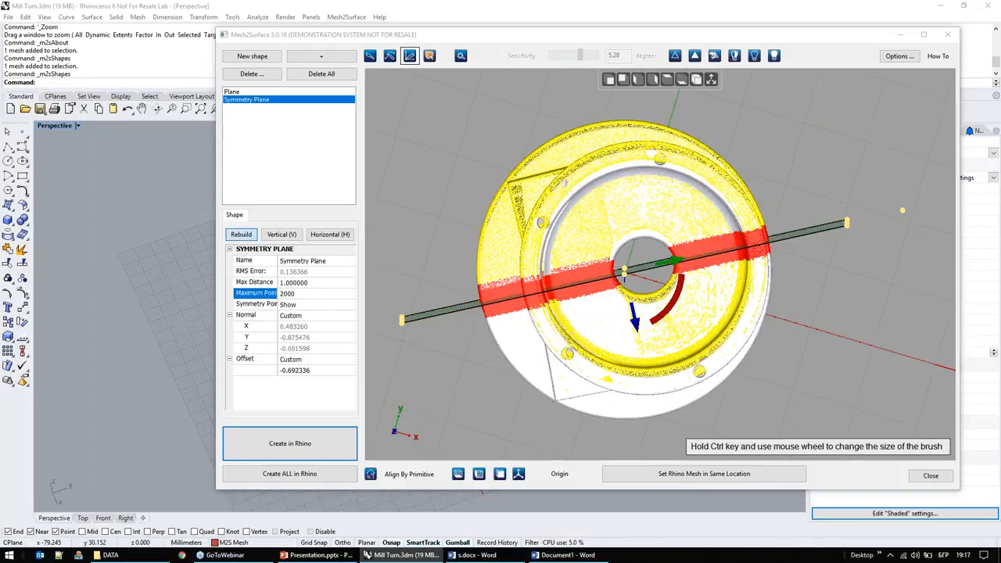
pyautogui.click(573, 274)
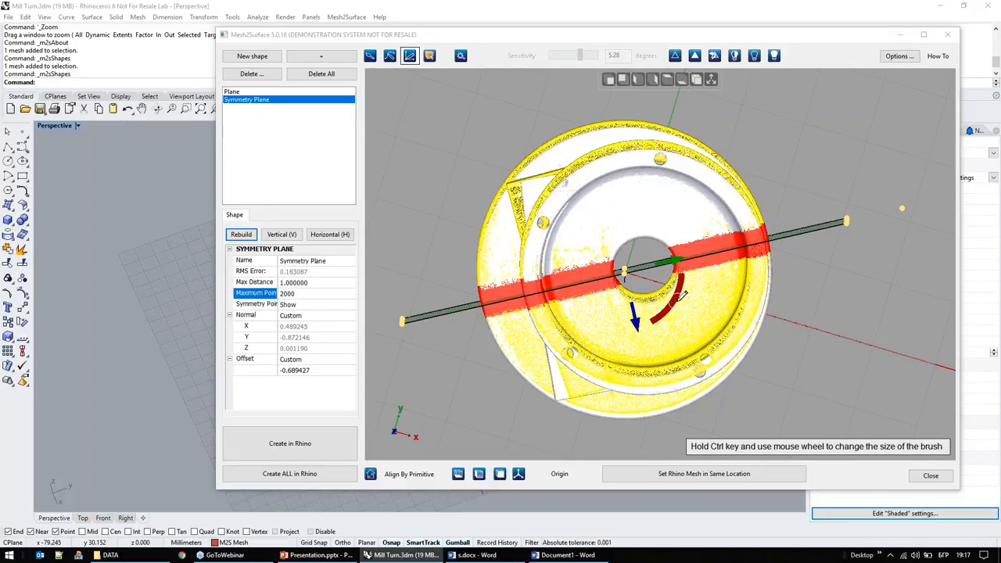
# Step: Rotate the symmetry plane about the part's vertical axis to a normal of about (0.431, -0.902, 0.001)
pyautogui.moveTo(680, 296); pyautogui.dragTo(633, 330)
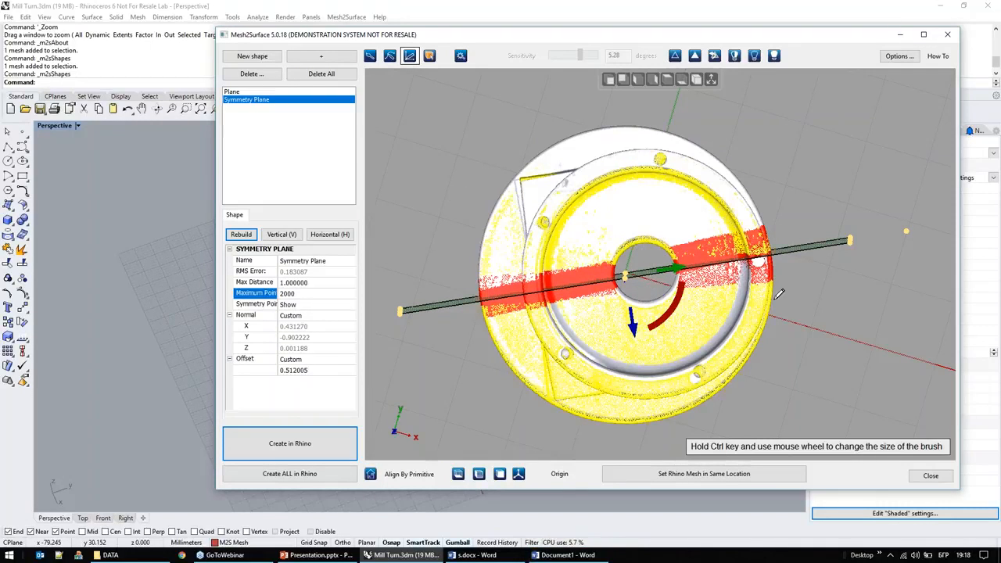
pyautogui.moveTo(852, 339); pyautogui.dragTo(817, 319, button='right')
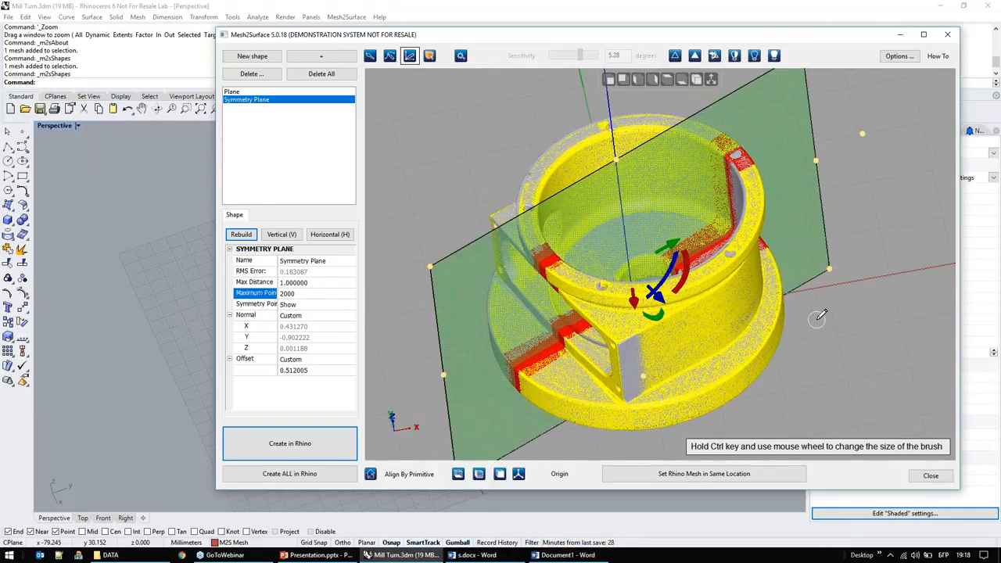
# Step: Align the part by its symmetry plane so the plane's normal lies along the X axis, and start a new shape
pyautogui.click(478, 473)
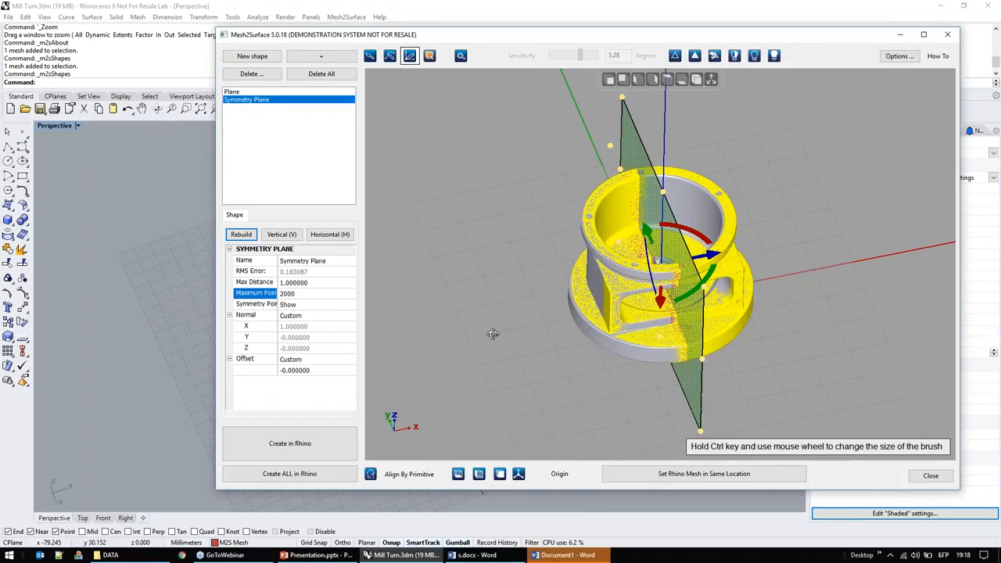
pyautogui.moveTo(492, 333); pyautogui.dragTo(493, 344, button='right')
pyautogui.press('t')
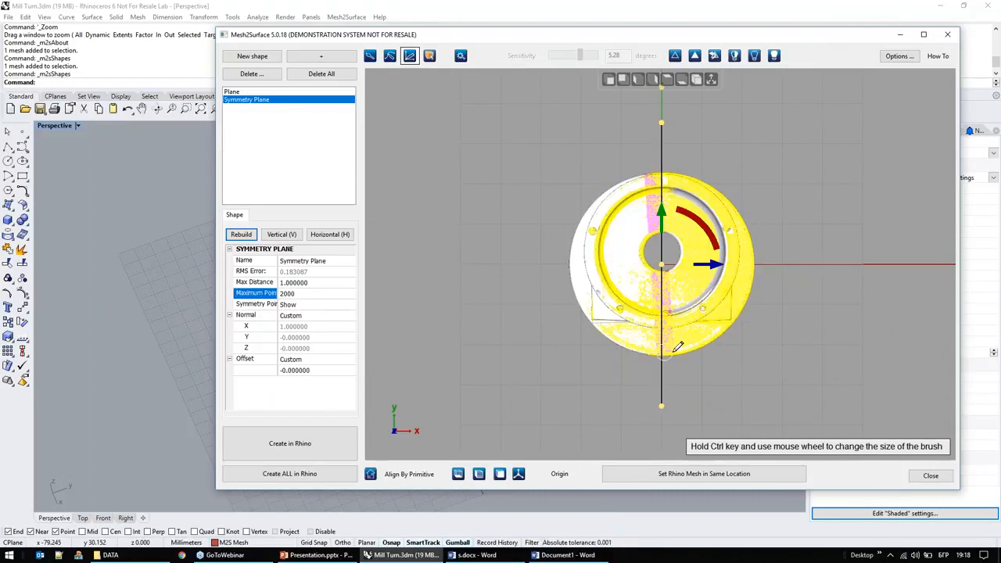
pyautogui.click(252, 57)
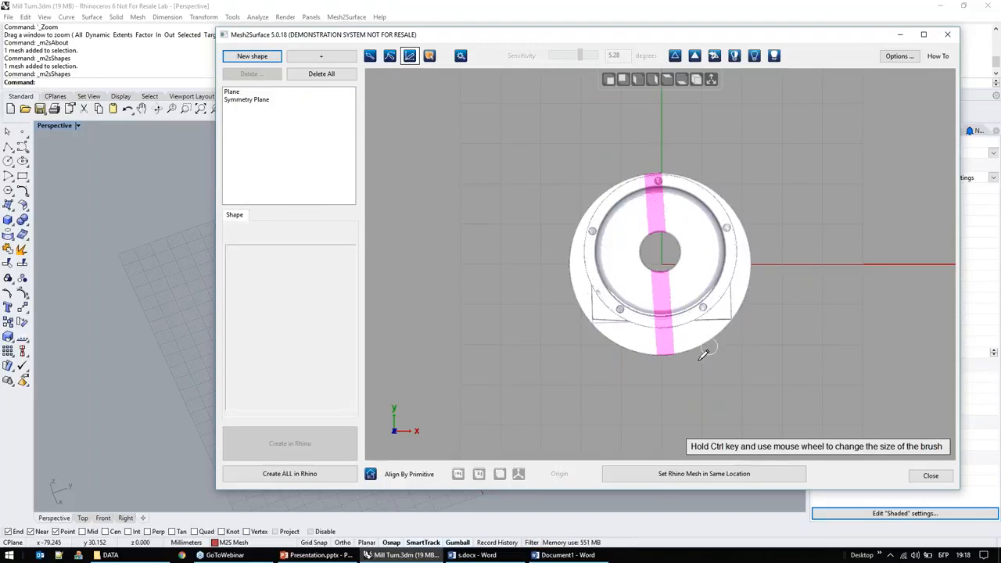
# Step: Select the outer side face of the round base flange on the mesh with region selection at 5.28 degrees sensitivity
pyautogui.moveTo(788, 280)
pyautogui.mouseDown(button='right')
pyautogui.moveTo(811, 167)
pyautogui.moveTo(809, 250)
pyautogui.moveTo(782, 257)
pyautogui.moveTo(784, 247)
pyautogui.moveTo(762, 375)
pyautogui.moveTo(778, 258)
pyautogui.moveTo(771, 295)
pyautogui.mouseUp(button='right')
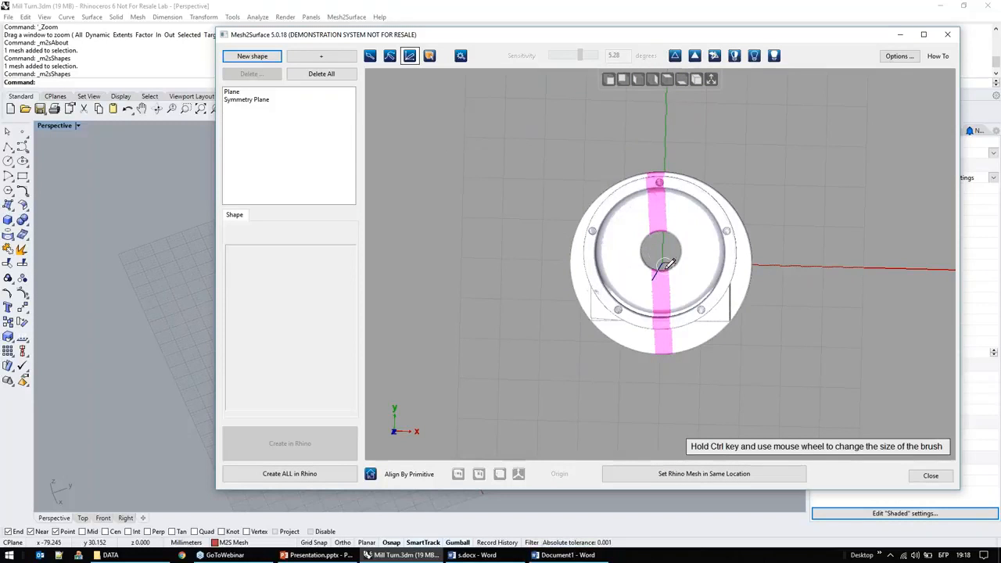
pyautogui.moveTo(666, 249)
pyautogui.mouseDown(button='right')
pyautogui.moveTo(673, 188)
pyautogui.moveTo(698, 240)
pyautogui.moveTo(740, 282)
pyautogui.mouseUp(button='right')
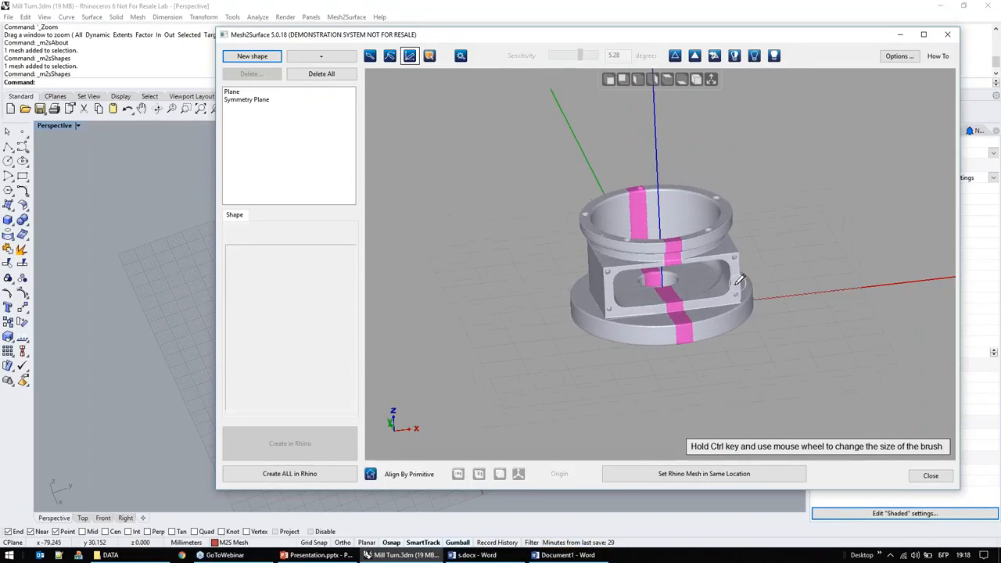
pyautogui.scroll(3, 676, 312)
pyautogui.moveTo(708, 372); pyautogui.dragTo(722, 371, button='right')
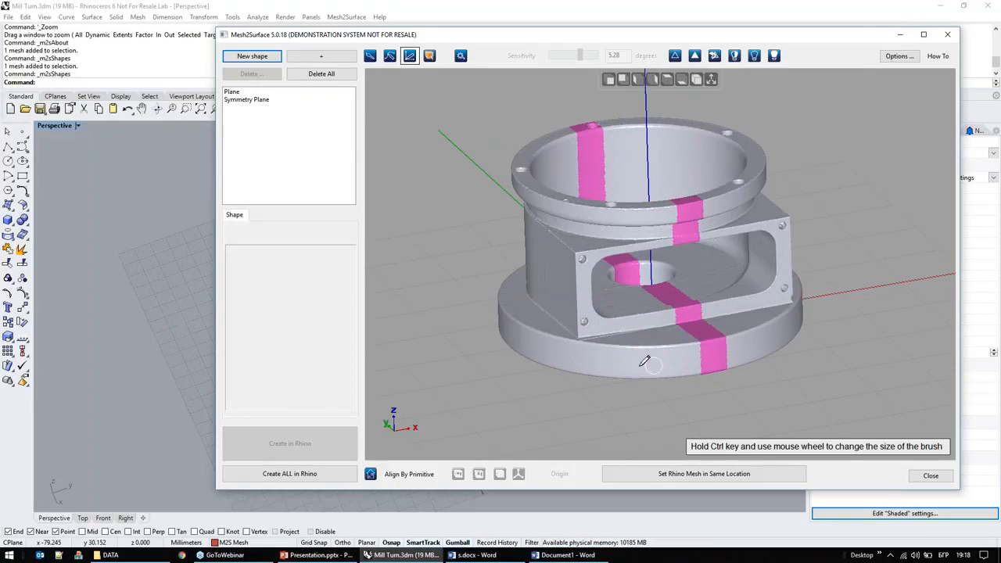
pyautogui.click(462, 57)
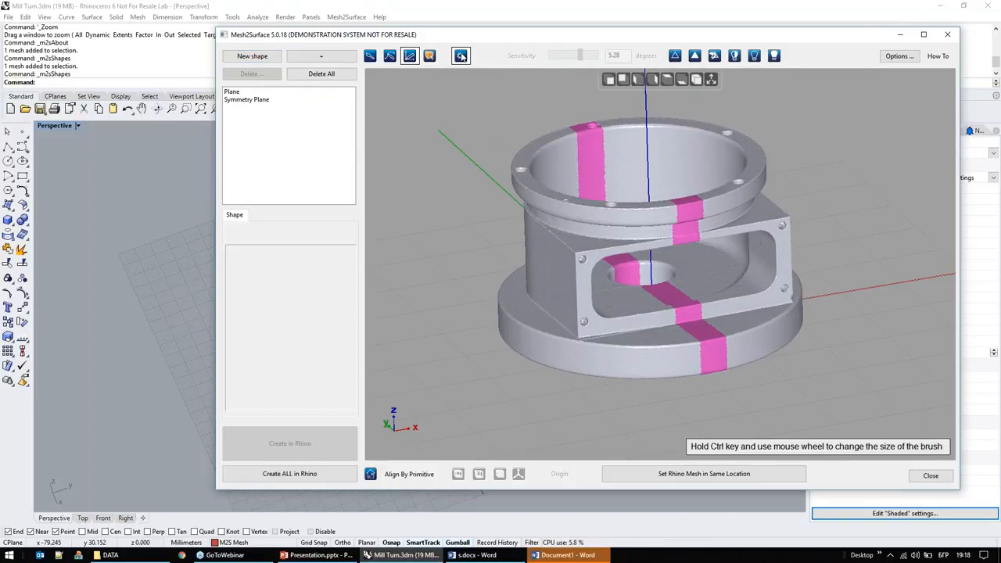
pyautogui.click(661, 369)
# Step: Fit a cylinder to the selected side face of the base flange
pyautogui.moveTo(623, 390); pyautogui.dragTo(625, 425, button='right')
pyautogui.moveTo(661, 319); pyautogui.dragTo(655, 225, button='right')
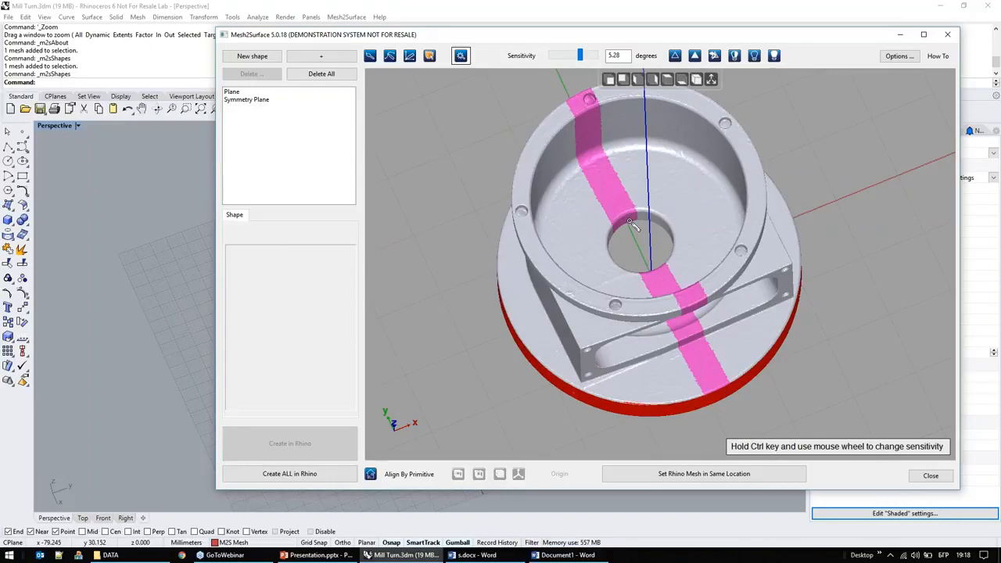
pyautogui.scroll(2, 632, 252)
pyautogui.scroll(-3, 631, 252)
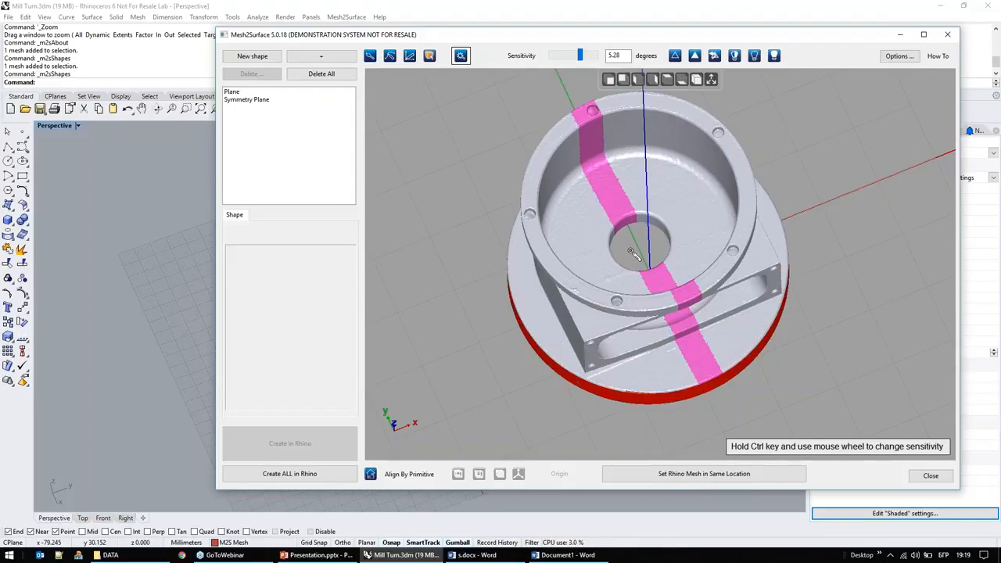
pyautogui.moveTo(656, 244); pyautogui.dragTo(663, 198, button='right')
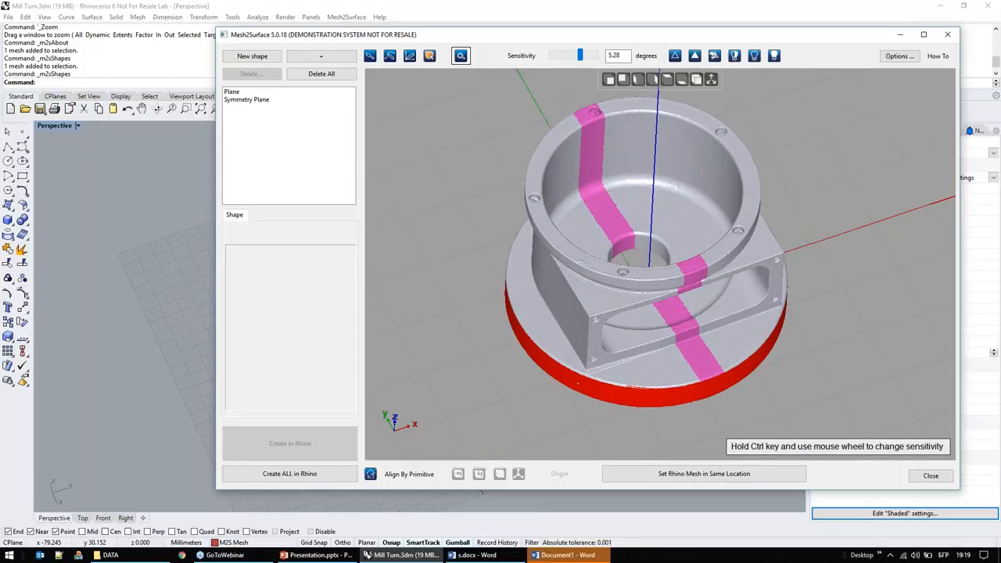
pyautogui.rightClick(663, 197)
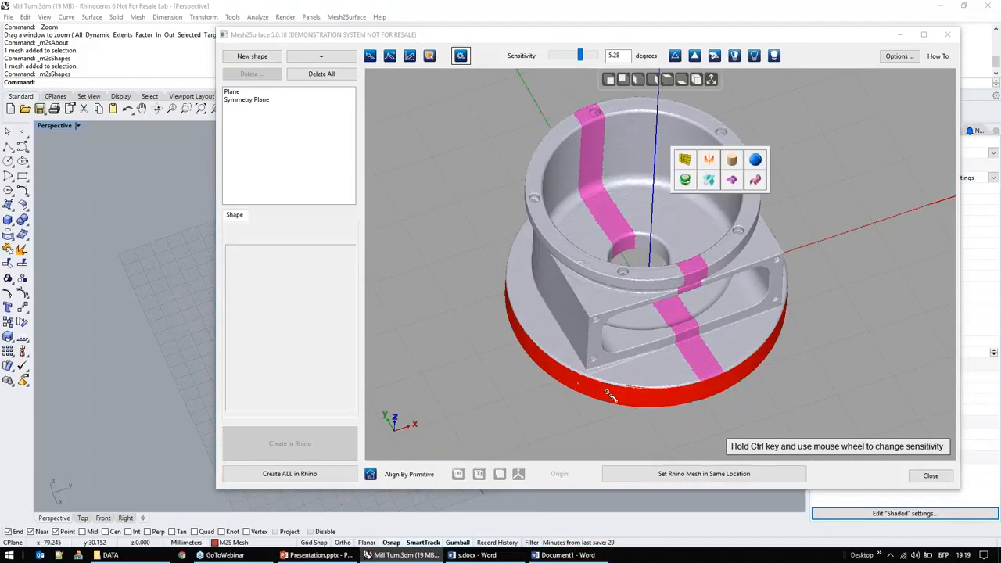
pyautogui.click(731, 161)
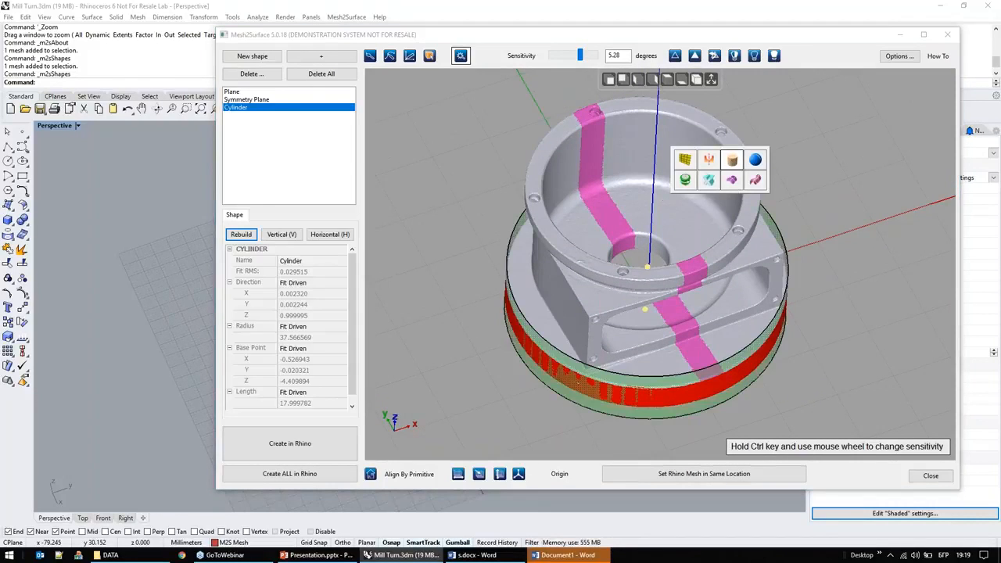
# Step: Extend the fitted cylinder at both ends to a total length of about 52.5 mm
pyautogui.moveTo(731, 160); pyautogui.dragTo(728, 200, button='right')
pyautogui.moveTo(649, 273); pyautogui.dragTo(649, 201)
pyautogui.moveTo(648, 337); pyautogui.dragTo(648, 391)
pyautogui.moveTo(720, 399); pyautogui.dragTo(659, 271, button='right')
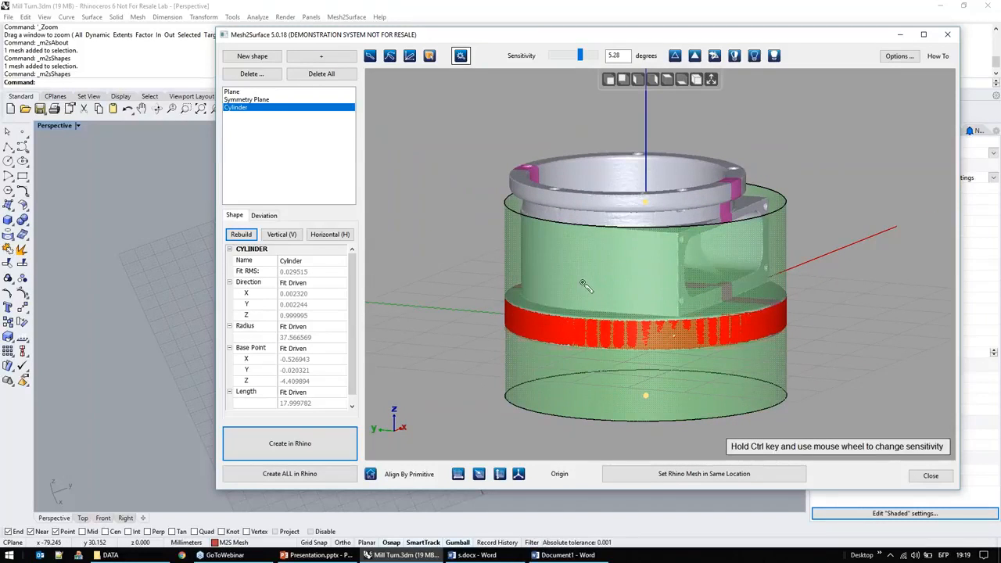
pyautogui.moveTo(613, 327); pyautogui.dragTo(623, 327, button='right')
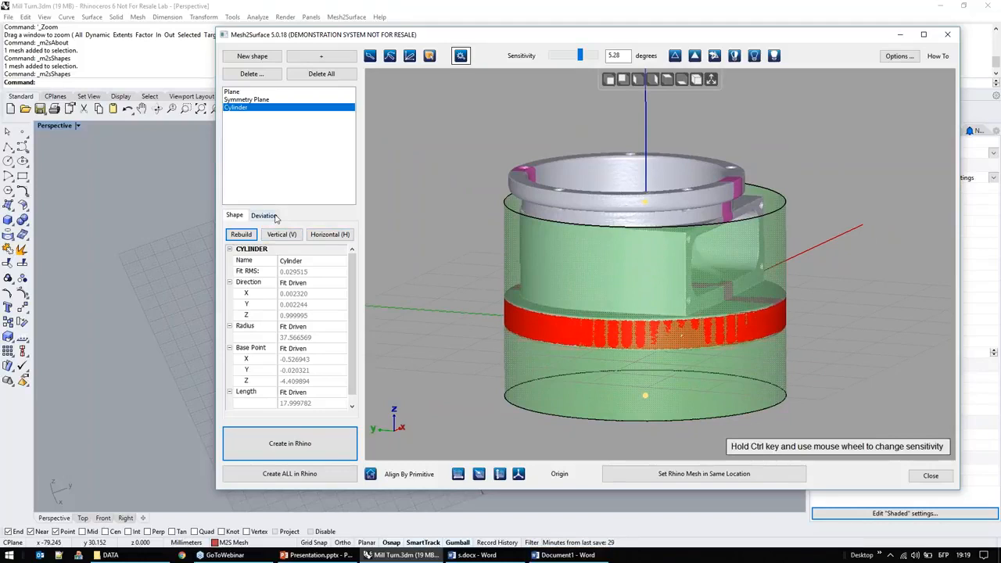
# Step: Examine the cylinder's deviation from the selected mesh points around the flange
pyautogui.click(266, 215)
pyautogui.moveTo(578, 313); pyautogui.dragTo(813, 393, button='right')
pyautogui.moveTo(618, 310); pyautogui.dragTo(494, 267, button='right')
pyautogui.click(234, 215)
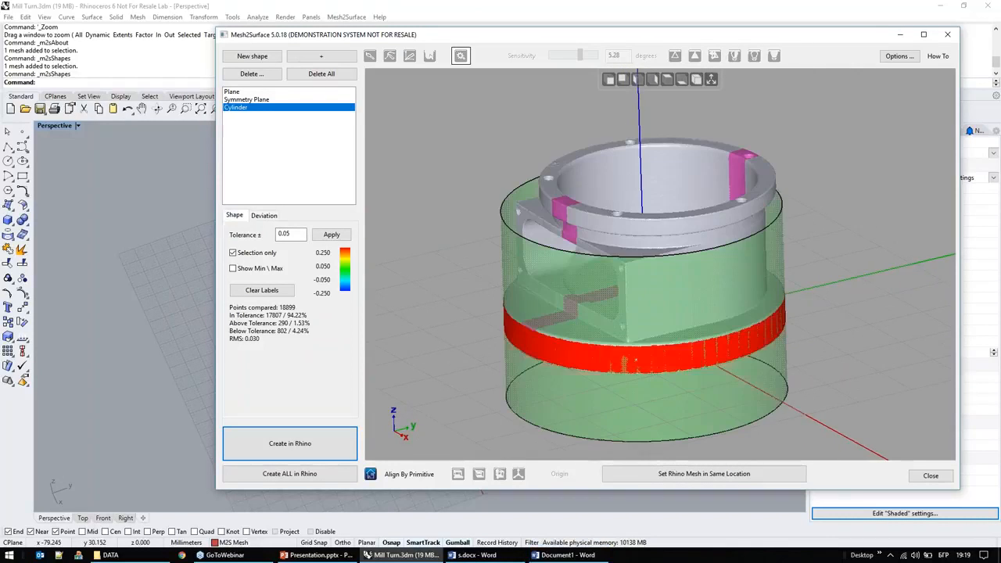
# Step: Create the fitted plane and the extended cylinder as surfaces in Rhino
pyautogui.click(232, 92)
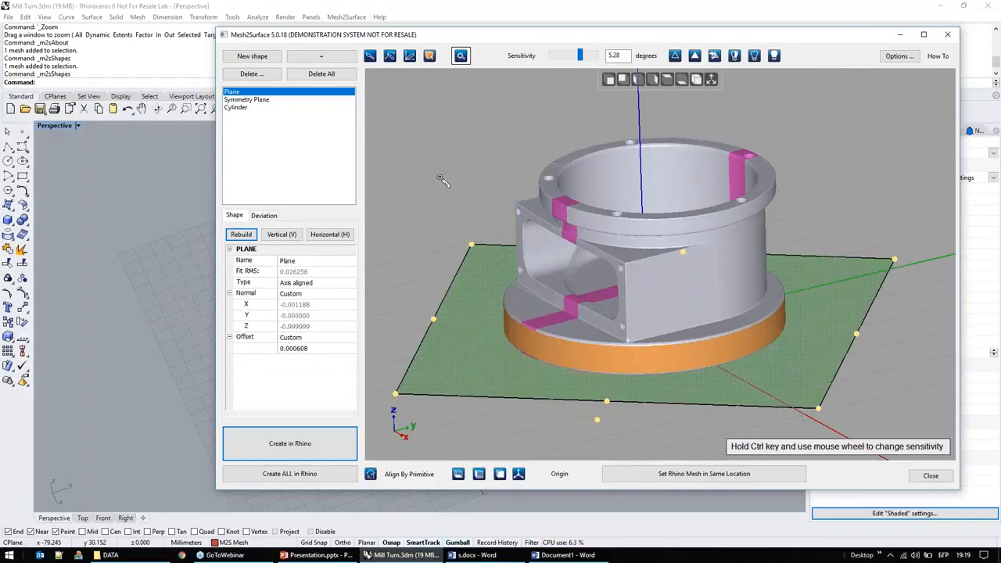
pyautogui.click(258, 107)
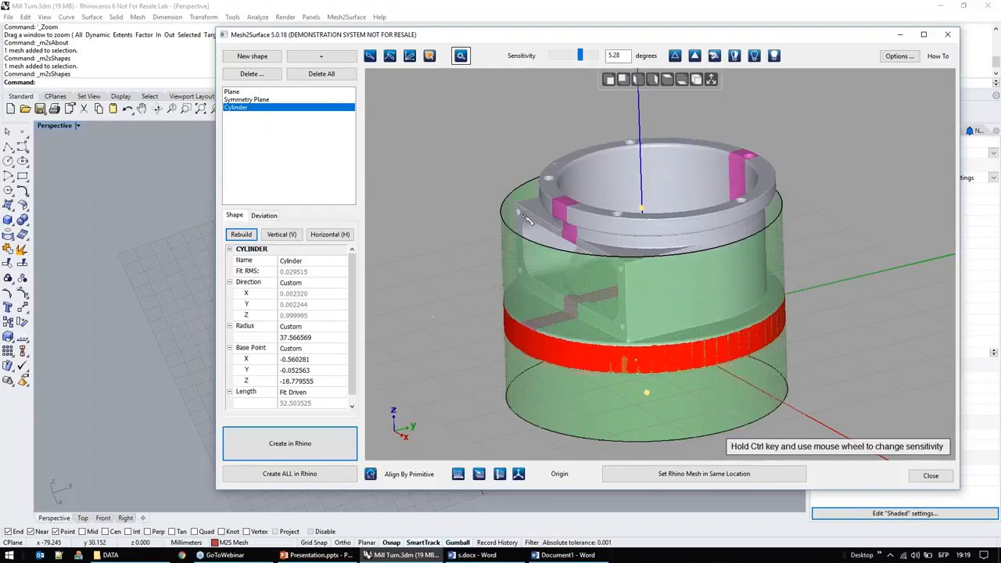
pyautogui.moveTo(489, 282); pyautogui.dragTo(521, 262, button='right')
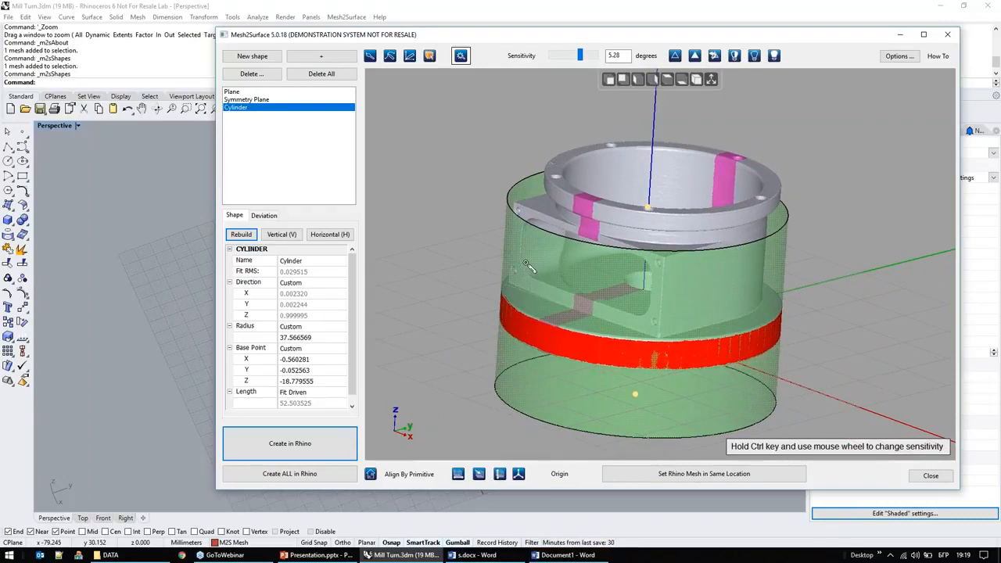
pyautogui.click(234, 92)
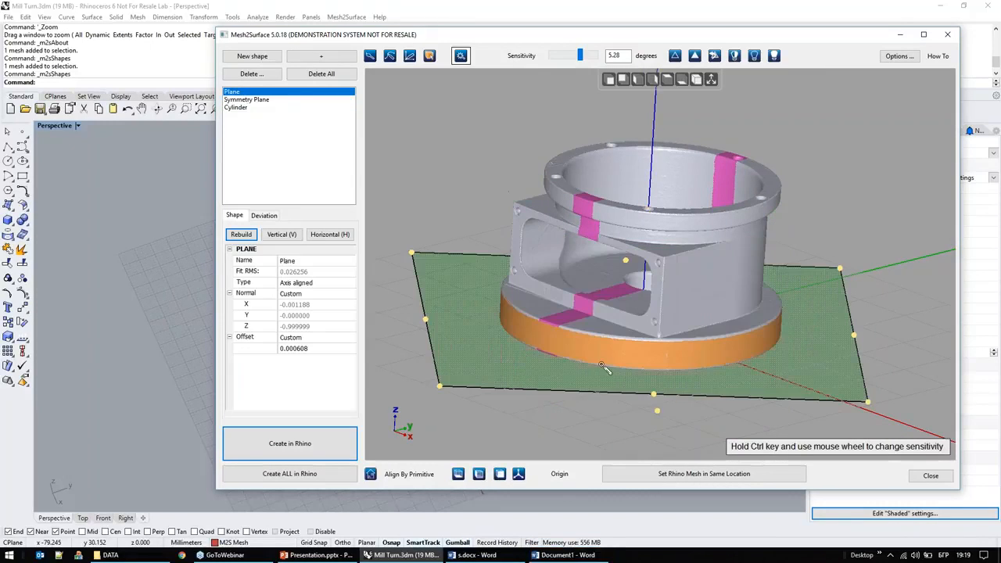
pyautogui.click(286, 458)
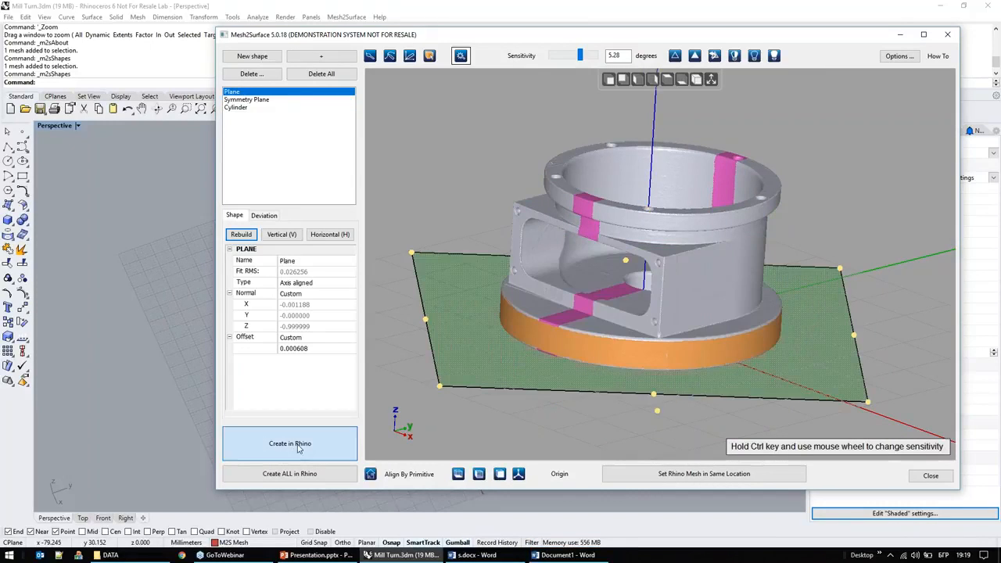
pyautogui.click(247, 108)
pyautogui.click(336, 450)
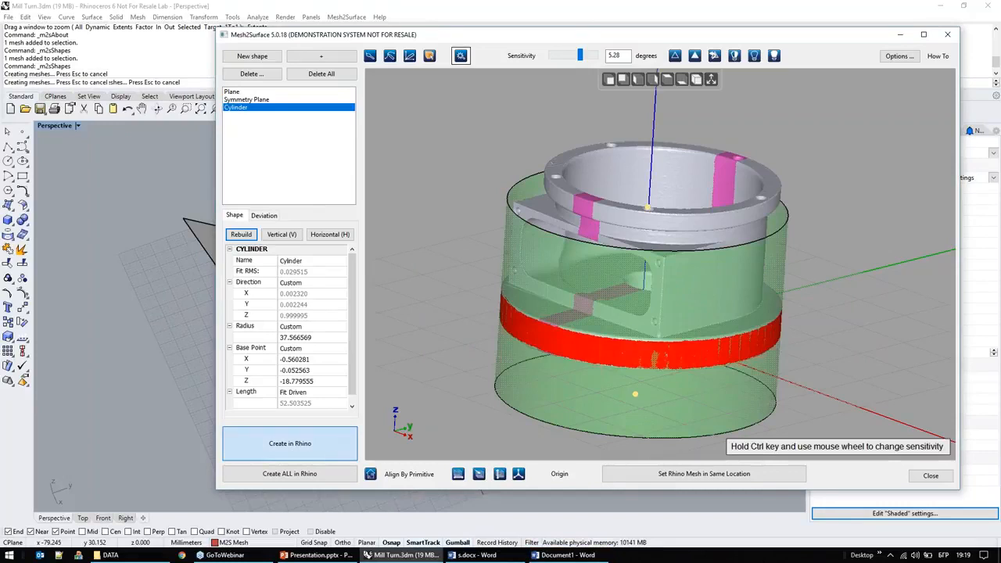
# Step: Minimize the Mesh2Surface window and hide the M2S Mesh layer in Rhino
pyautogui.click(899, 35)
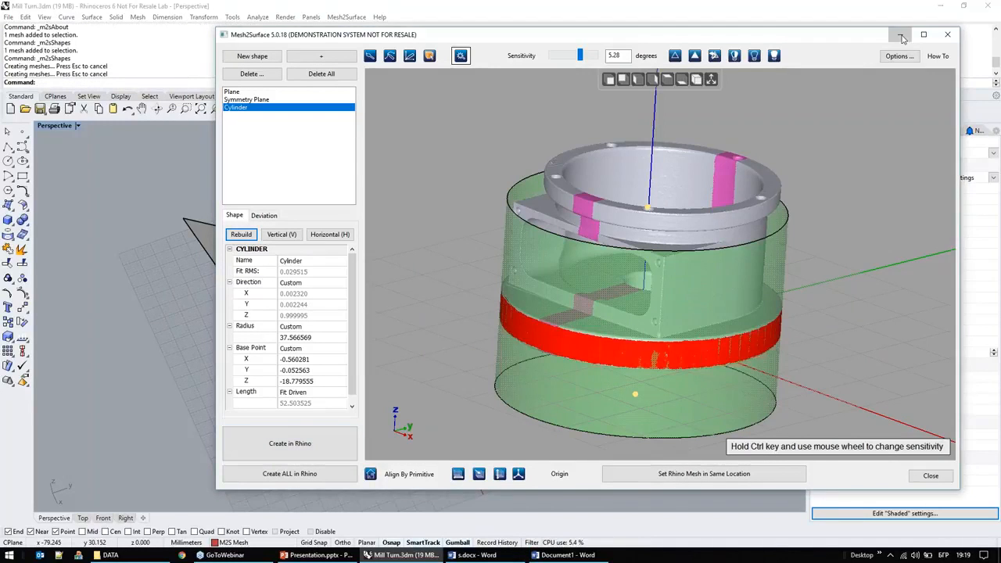
pyautogui.click(848, 131)
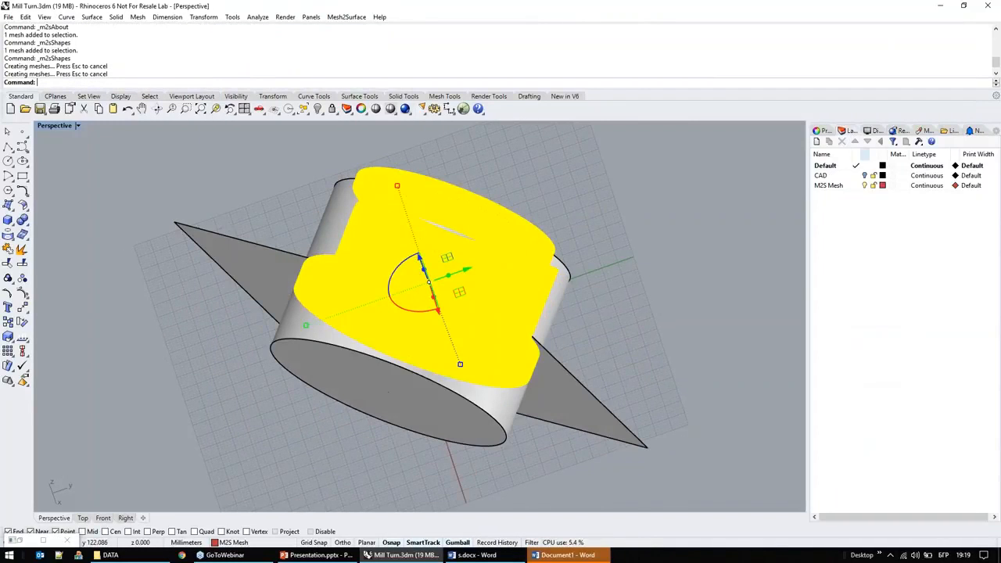
pyautogui.click(866, 187)
pyautogui.click(864, 185)
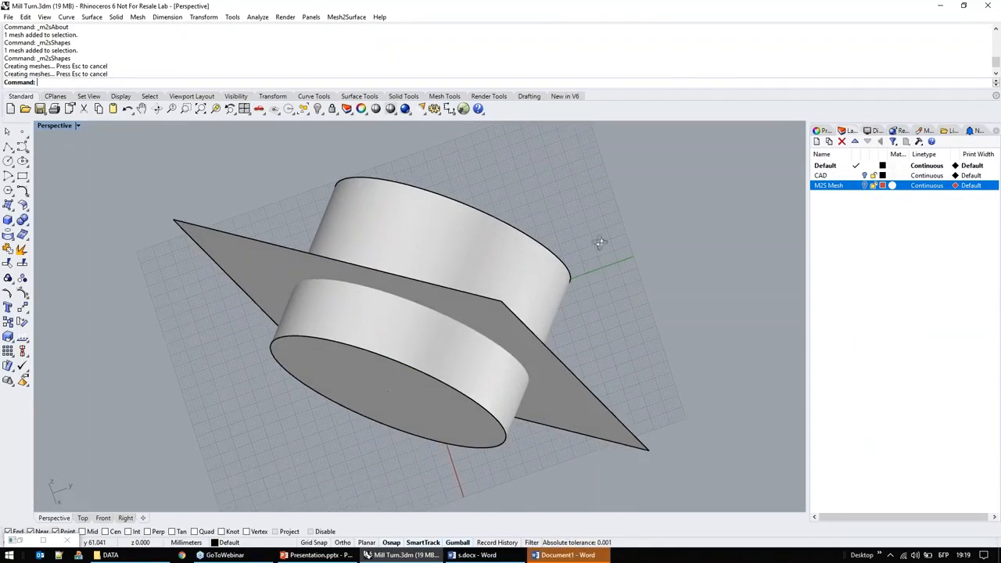
# Step: Trim away the part of the cylinder that projects below the plane, using the plane as the cutting object
pyautogui.click(282, 282)
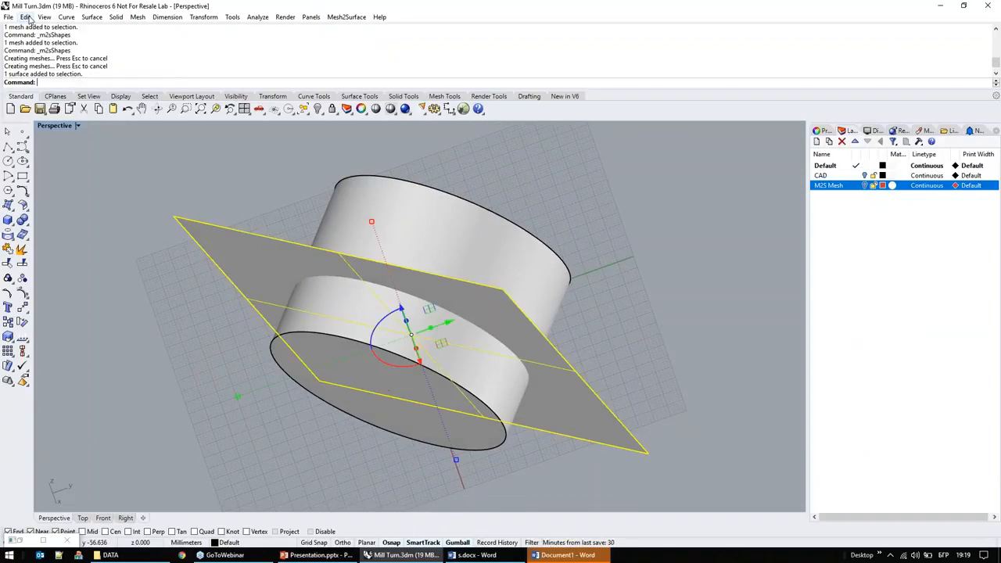
pyautogui.click(26, 17)
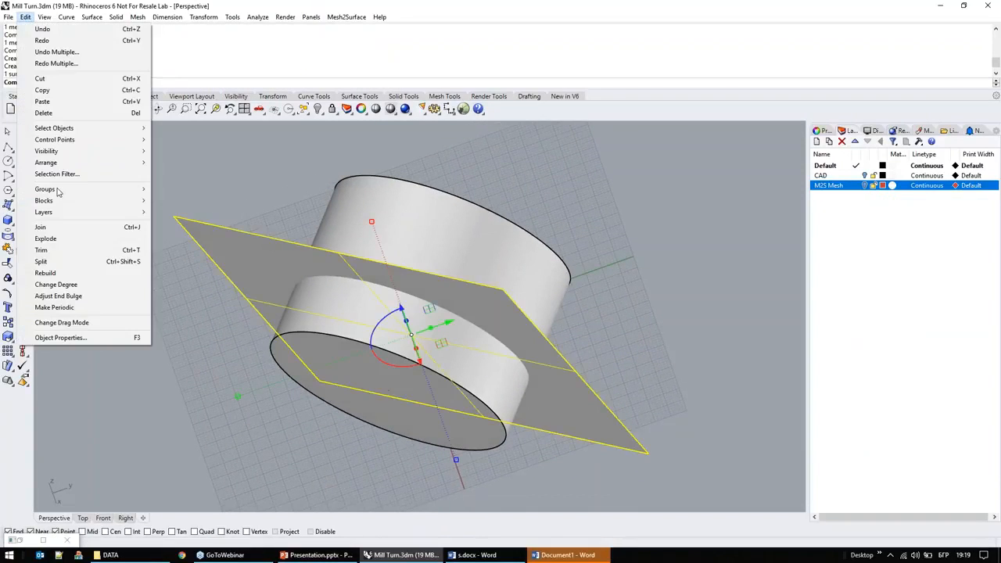
pyautogui.click(42, 250)
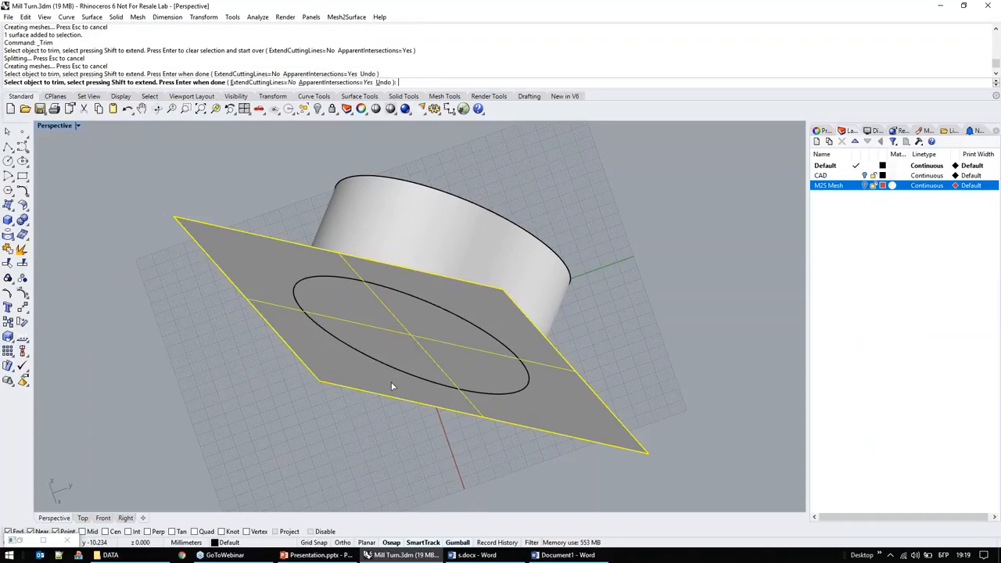
pyautogui.press('Return')
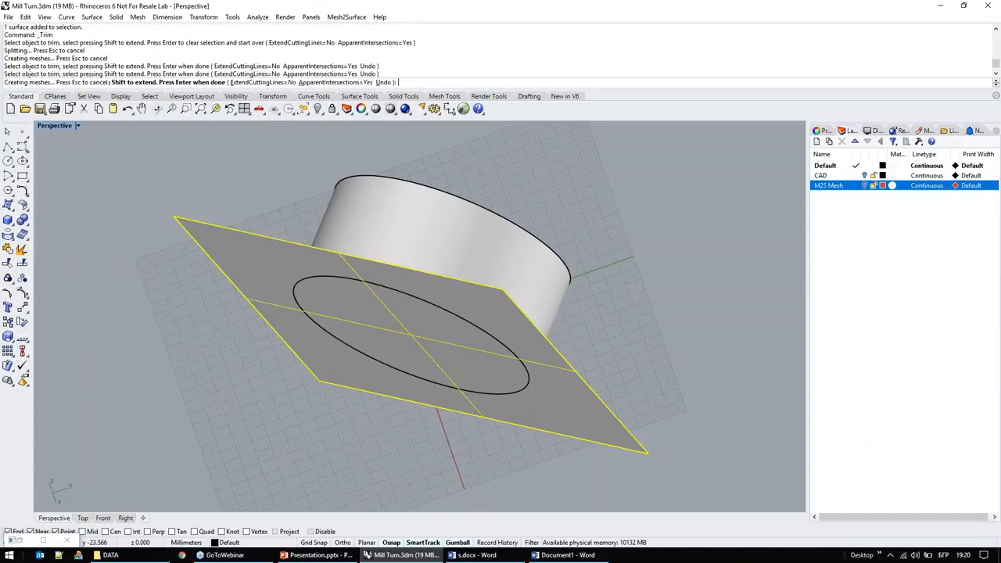
# Step: Trim away the part of the plane outside the cylinder, using the cylinder as the cutting object
pyautogui.click(362, 203)
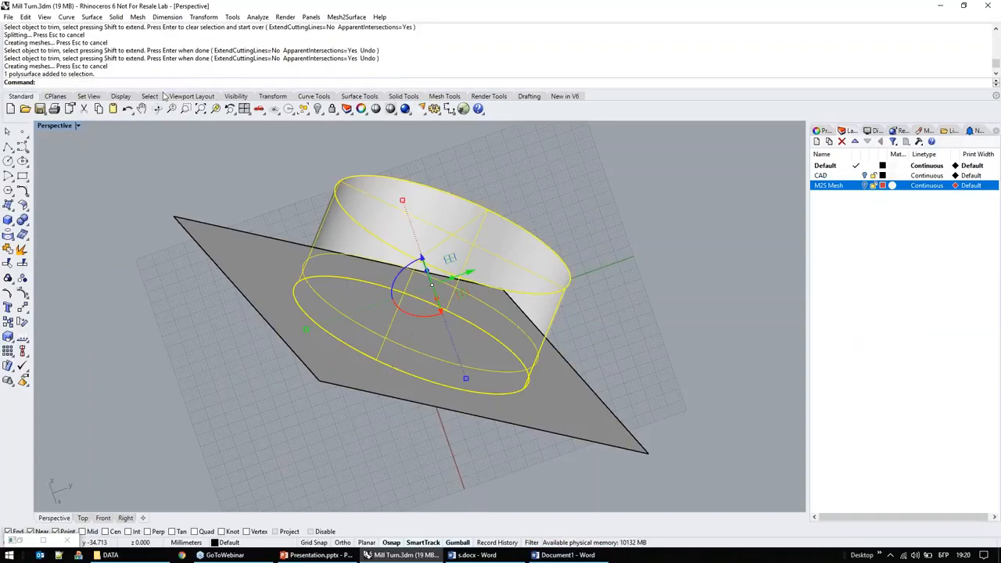
pyautogui.click(25, 17)
pyautogui.click(92, 250)
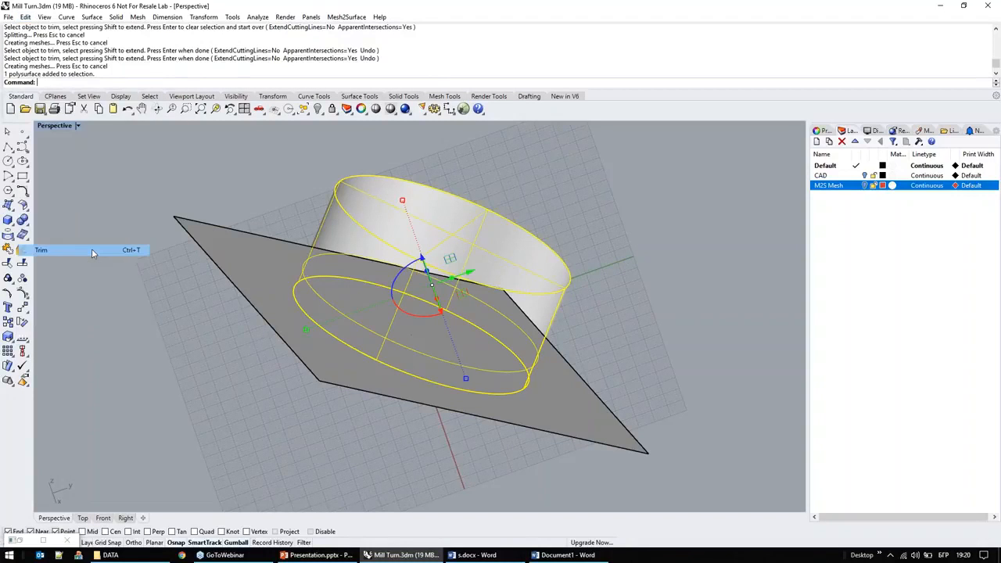
pyautogui.click(217, 263)
pyautogui.press('Return')
pyautogui.moveTo(260, 320); pyautogui.dragTo(469, 289, button='right')
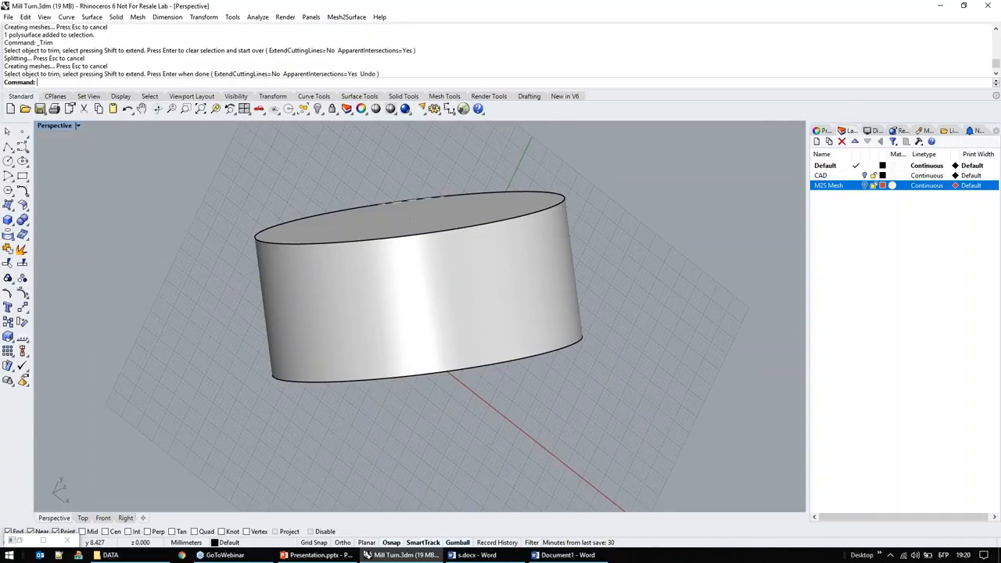
# Step: Switch to the Word document Document1, dismiss its converter error dialogs and return to Rhino
pyautogui.click(568, 555)
pyautogui.click(505, 318)
pyautogui.click(505, 317)
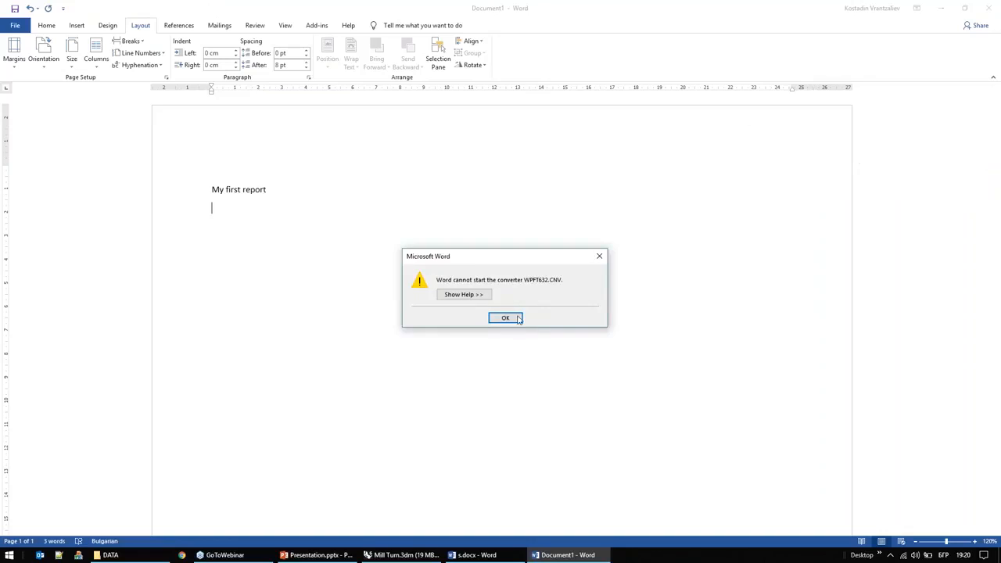
pyautogui.click(505, 317)
pyautogui.click(943, 7)
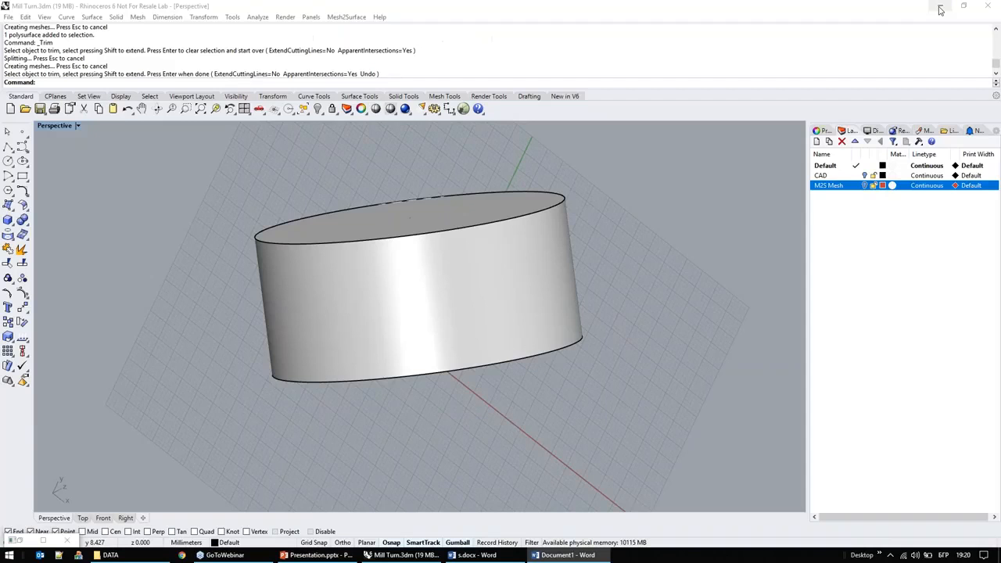
# Step: Delete the trimmed plane and cylinder geometry from the Rhino viewport and restore the Mesh2Surface window
pyautogui.moveTo(520, 182); pyautogui.dragTo(560, 179, button='right')
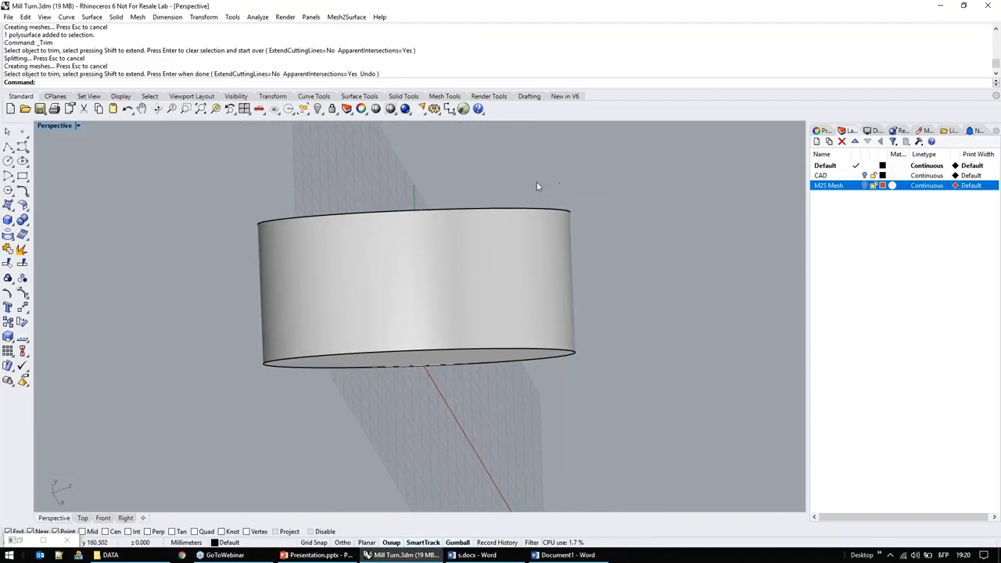
pyautogui.moveTo(453, 266); pyautogui.dragTo(420, 315, button='right')
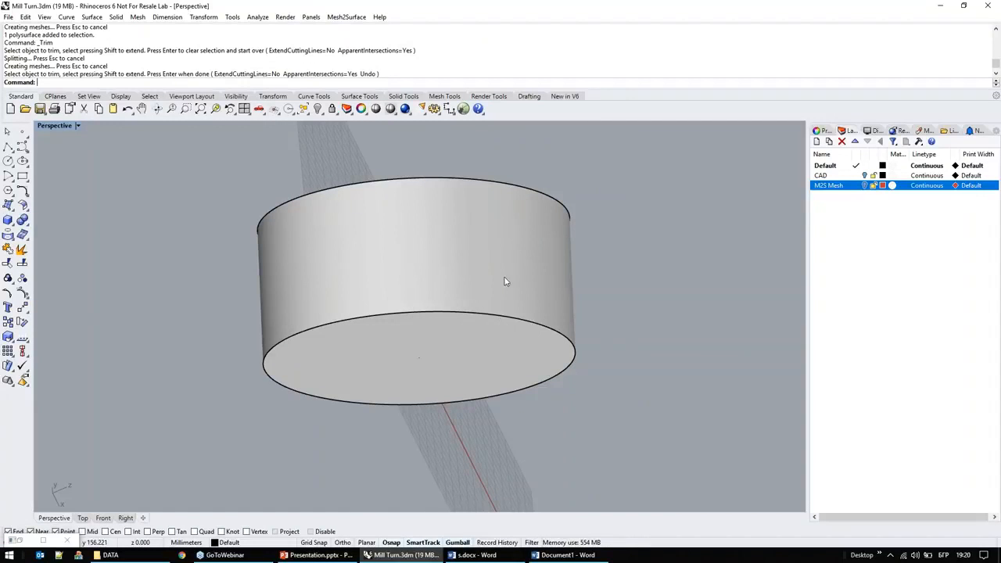
pyautogui.moveTo(419, 357); pyautogui.dragTo(460, 289, button='right')
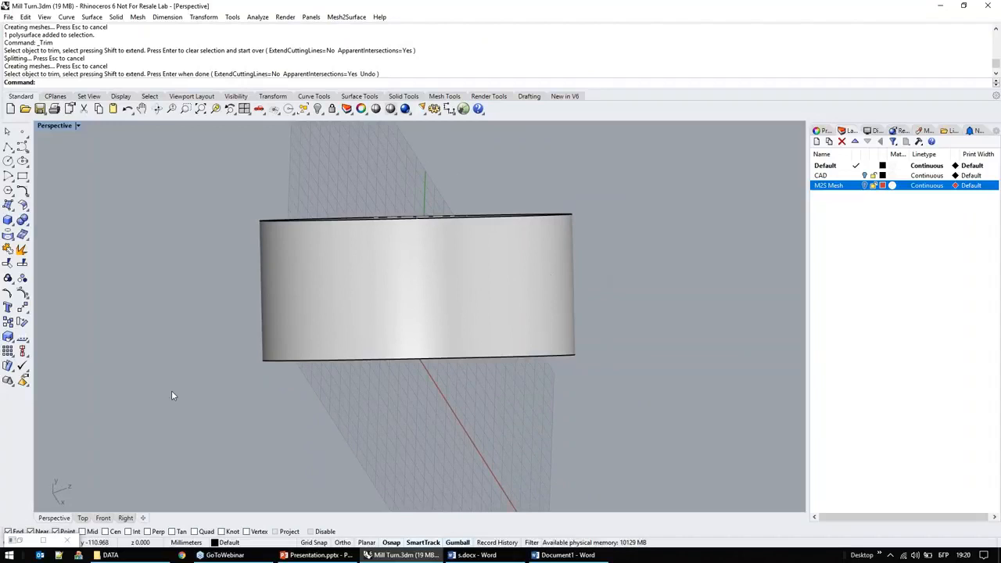
pyautogui.moveTo(639, 421); pyautogui.dragTo(195, 178)
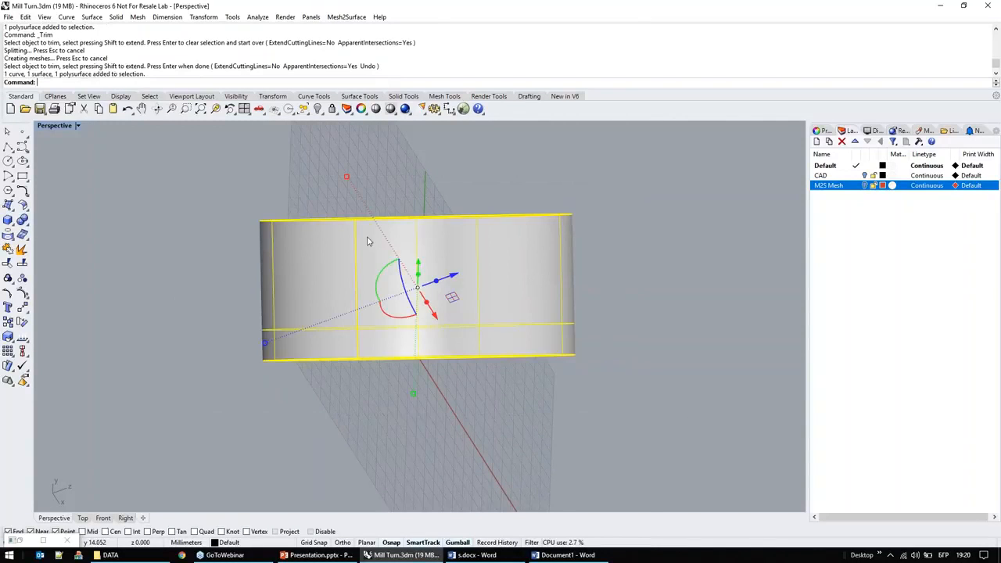
pyautogui.press('Delete')
pyautogui.click(20, 542)
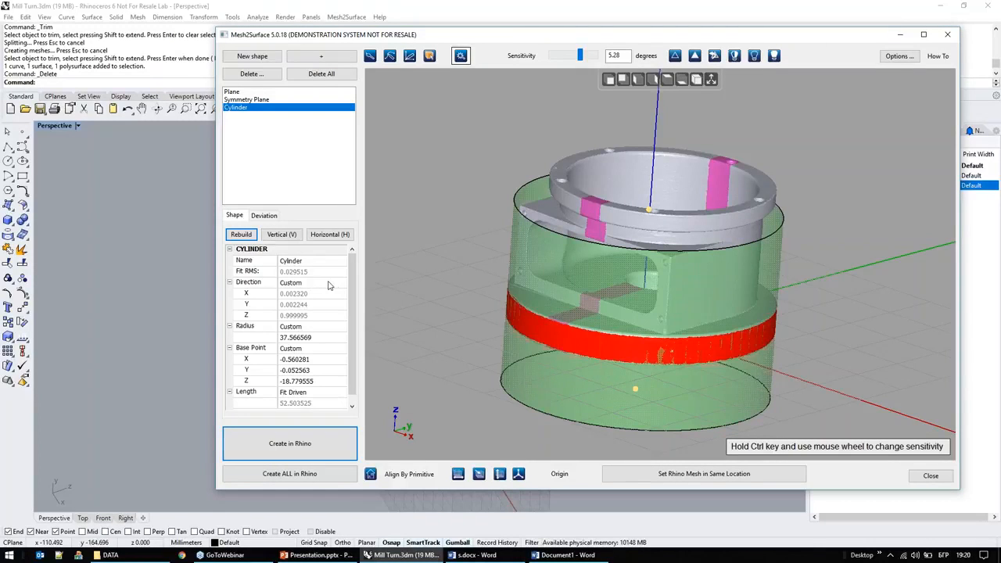
# Step: Set the outer cylinder's direction to match the fitted plane (as Plane) and rebuild it
pyautogui.click(328, 283)
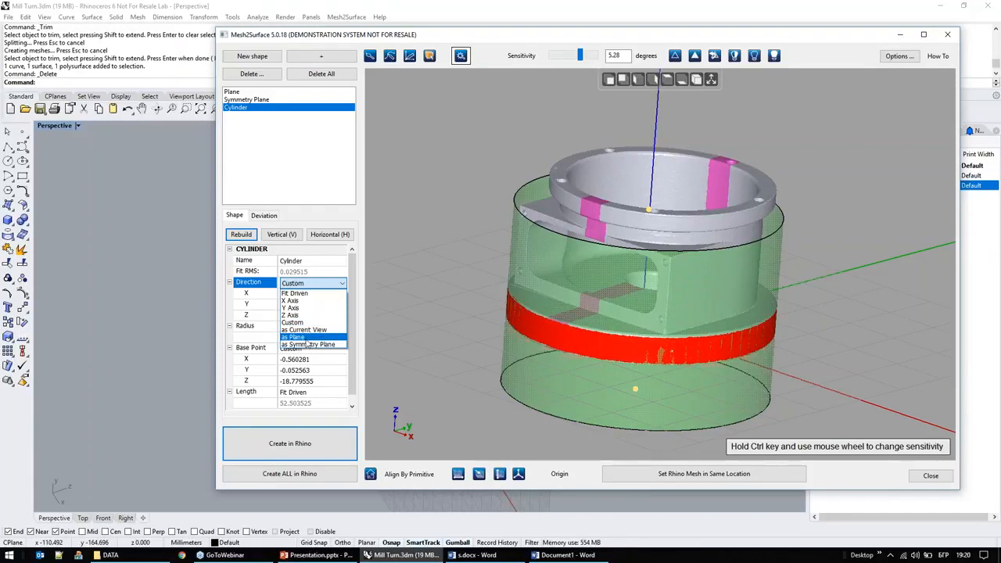
pyautogui.click(306, 338)
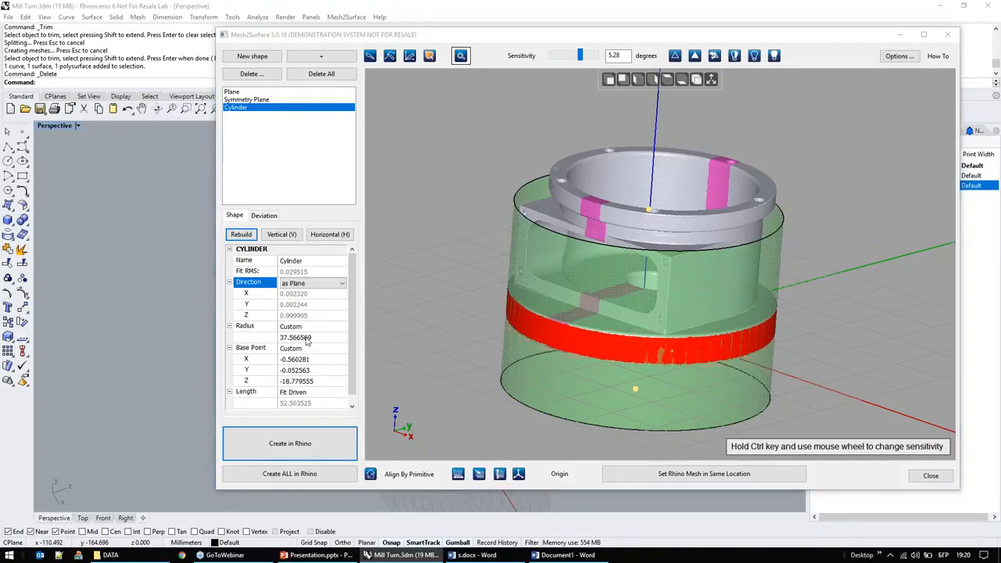
pyautogui.moveTo(635, 387); pyautogui.dragTo(645, 241)
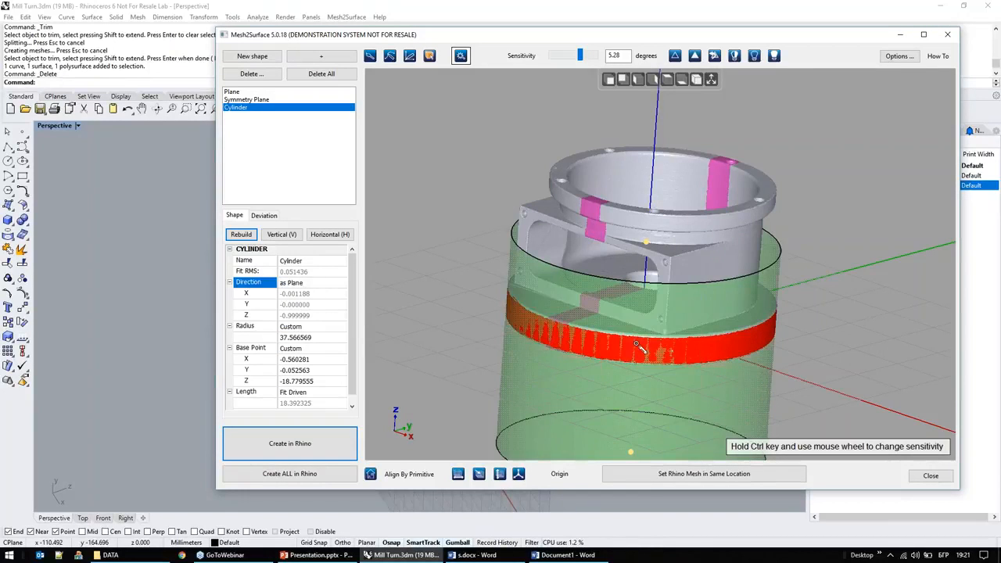
pyautogui.click(249, 236)
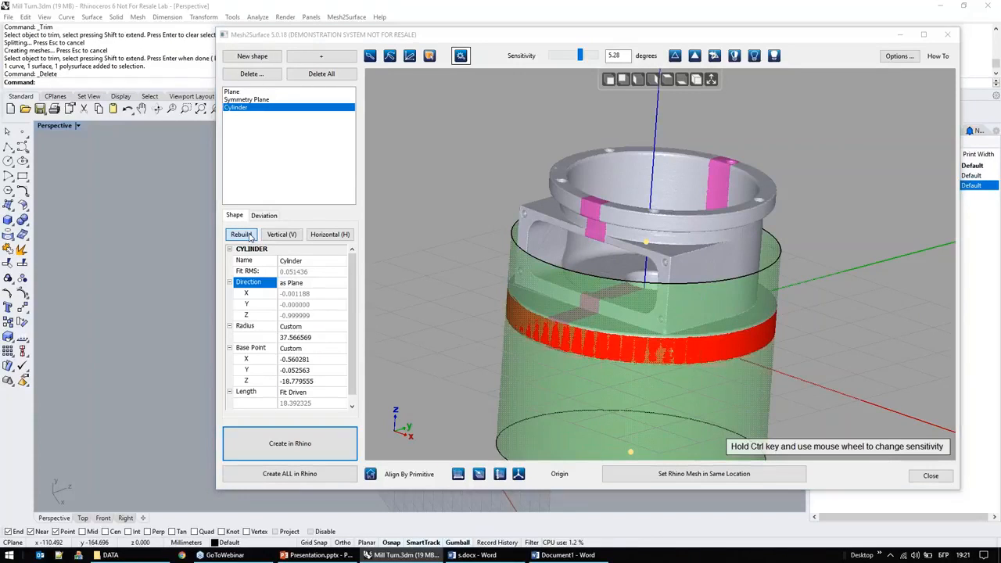
pyautogui.moveTo(640, 381); pyautogui.dragTo(645, 242)
# Step: Align the part to the horizontal coordinate plane using the fitted base plane
pyautogui.click(235, 91)
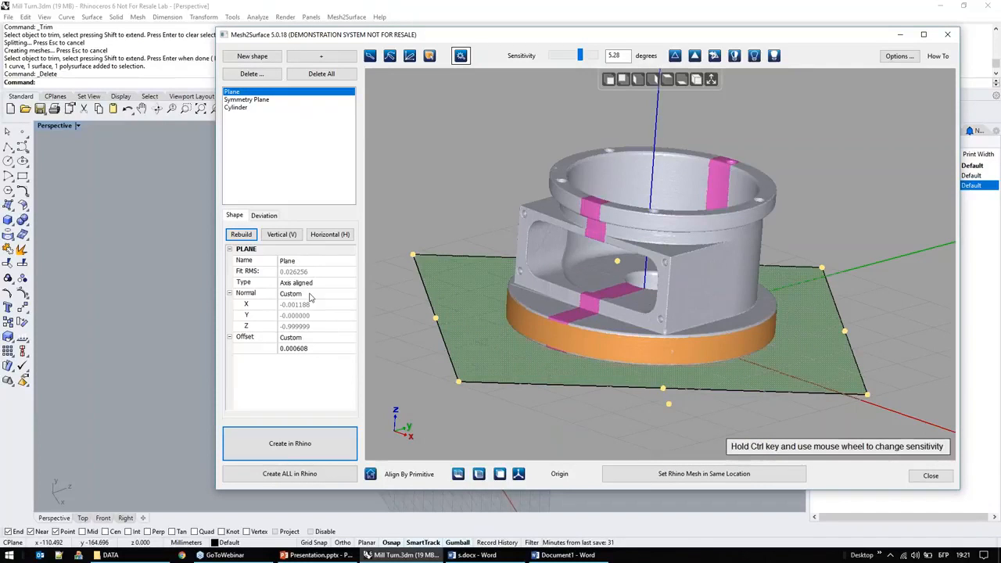
pyautogui.click(458, 474)
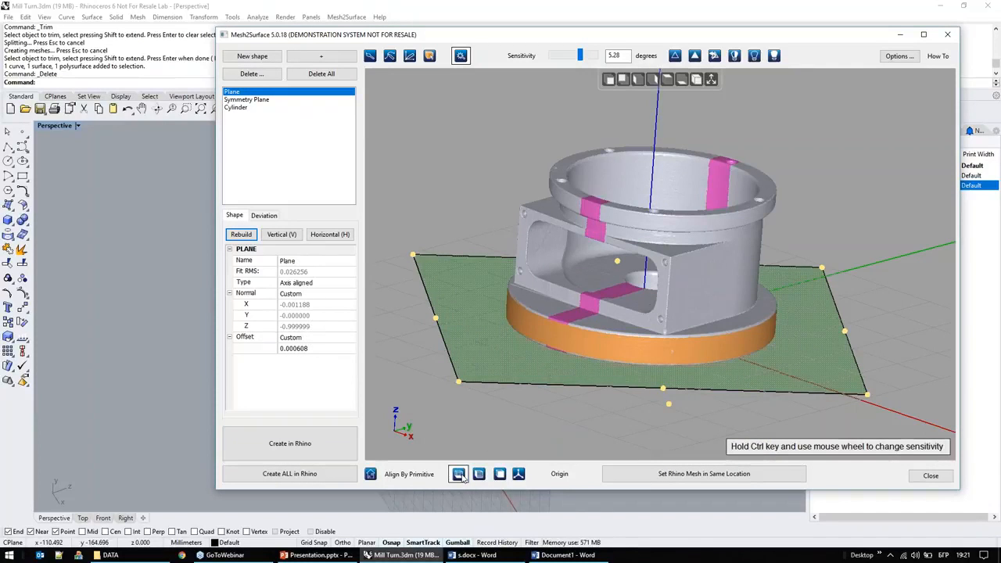
pyautogui.click(458, 473)
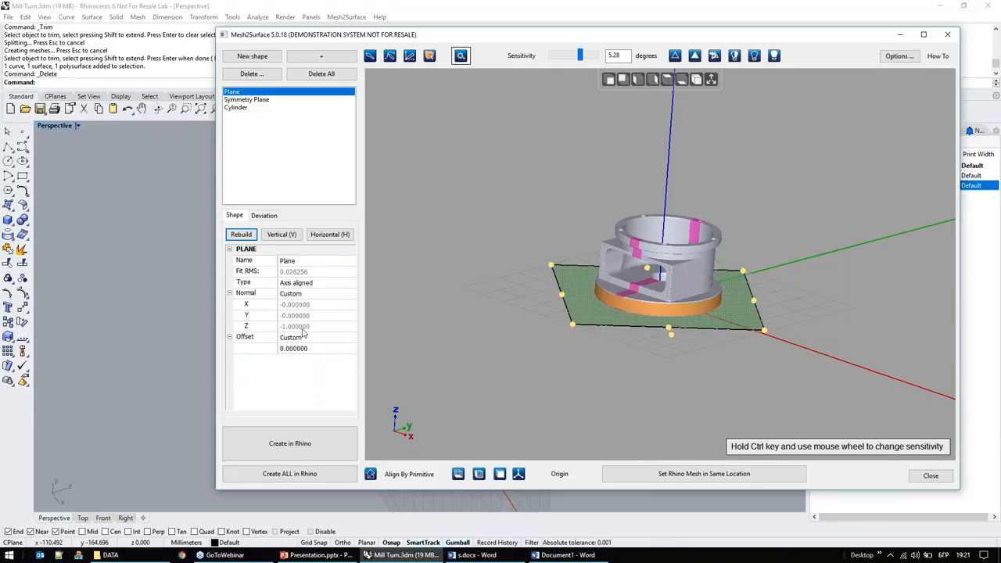
# Step: Lengthen the outer cylinder and align the part to the OZ direction with it, repeating the alignment to turn the part upright
pyautogui.click(249, 108)
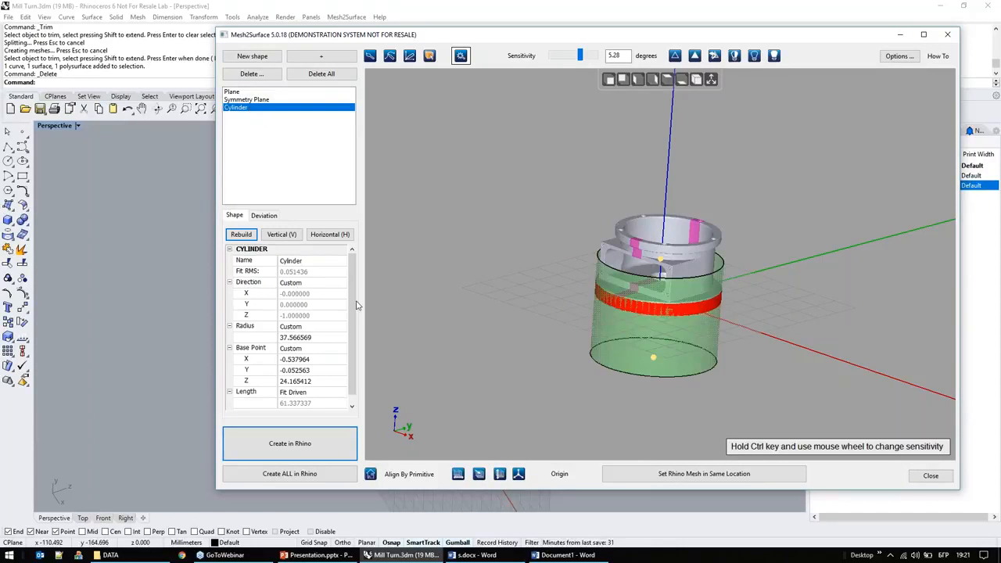
pyautogui.moveTo(660, 258); pyautogui.dragTo(662, 245)
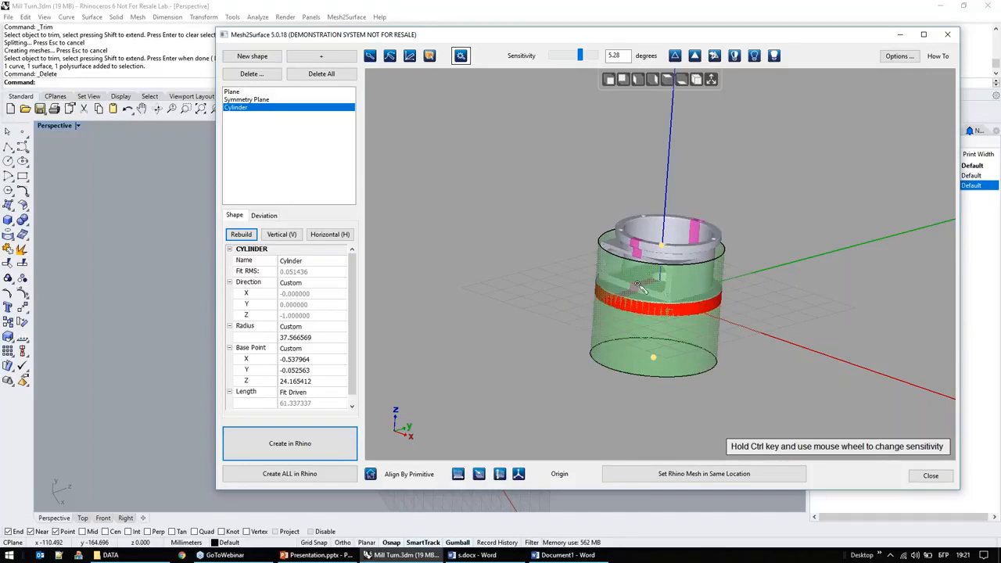
pyautogui.moveTo(662, 353); pyautogui.dragTo(661, 423, button='right')
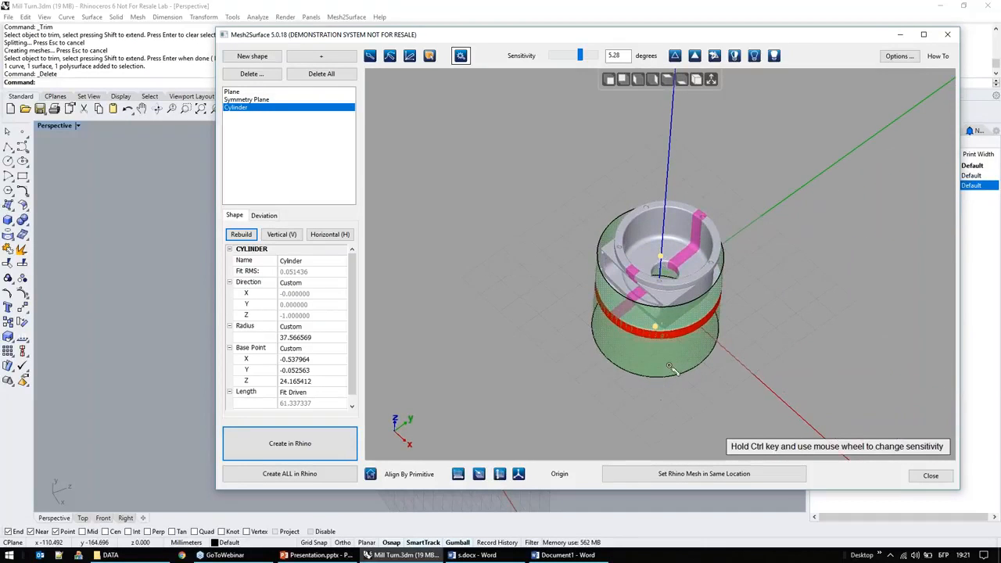
pyautogui.moveTo(653, 359); pyautogui.dragTo(657, 375, button='right')
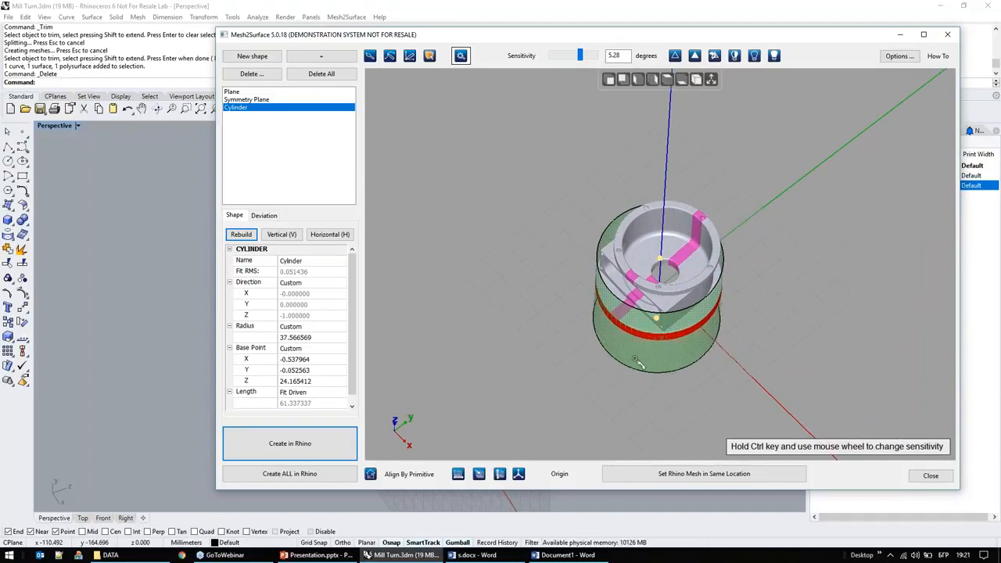
pyautogui.scroll(3, 714, 290)
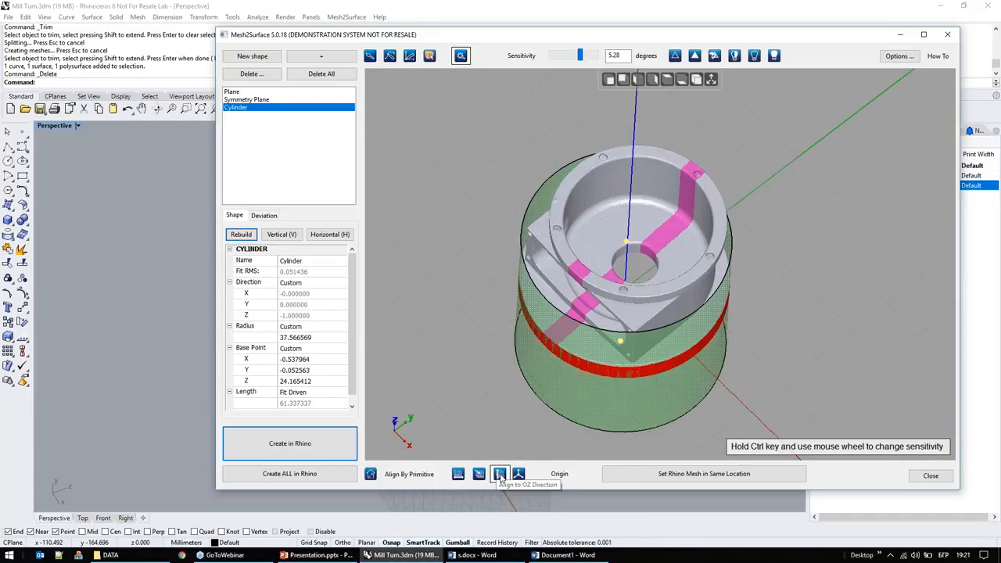
pyautogui.click(500, 475)
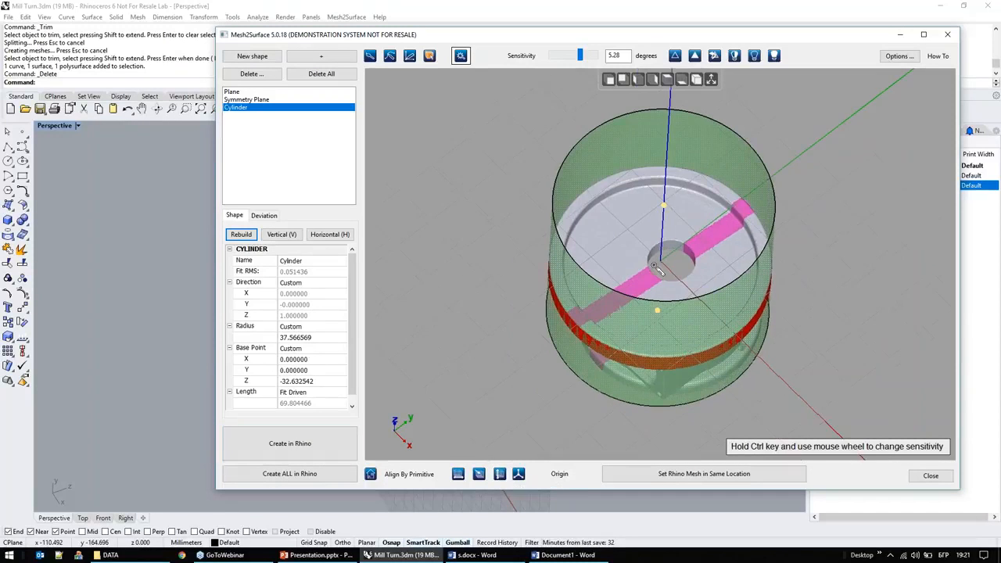
pyautogui.moveTo(664, 291); pyautogui.dragTo(659, 237, button='right')
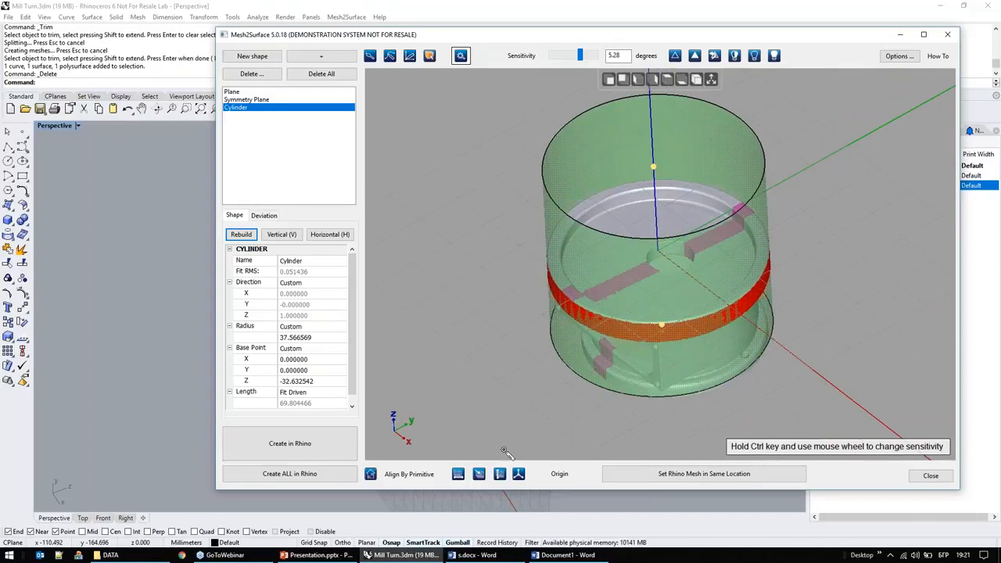
pyautogui.click(500, 474)
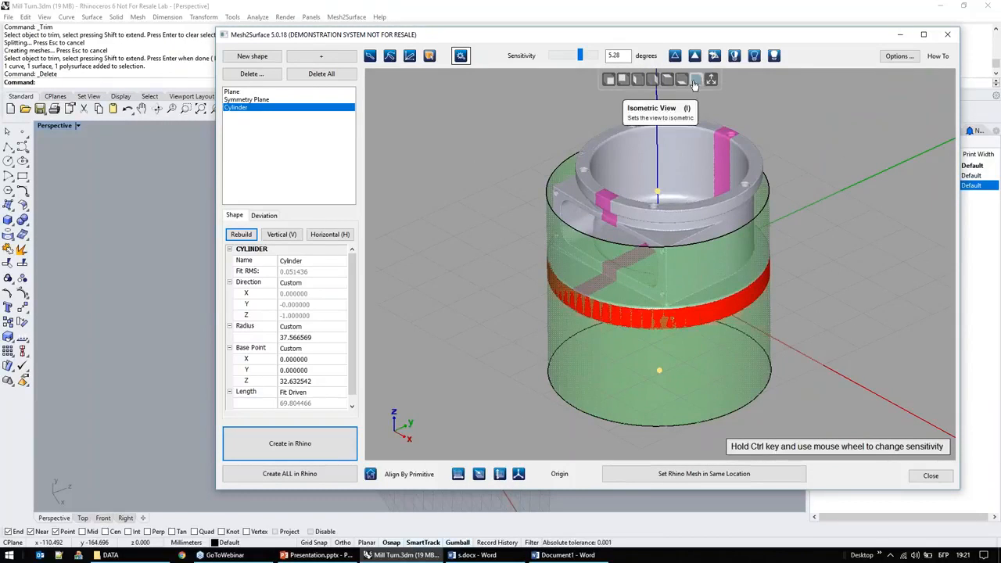
# Step: Check from the top view where the coordinate origin lies relative to the part's central bore
pyautogui.click(667, 80)
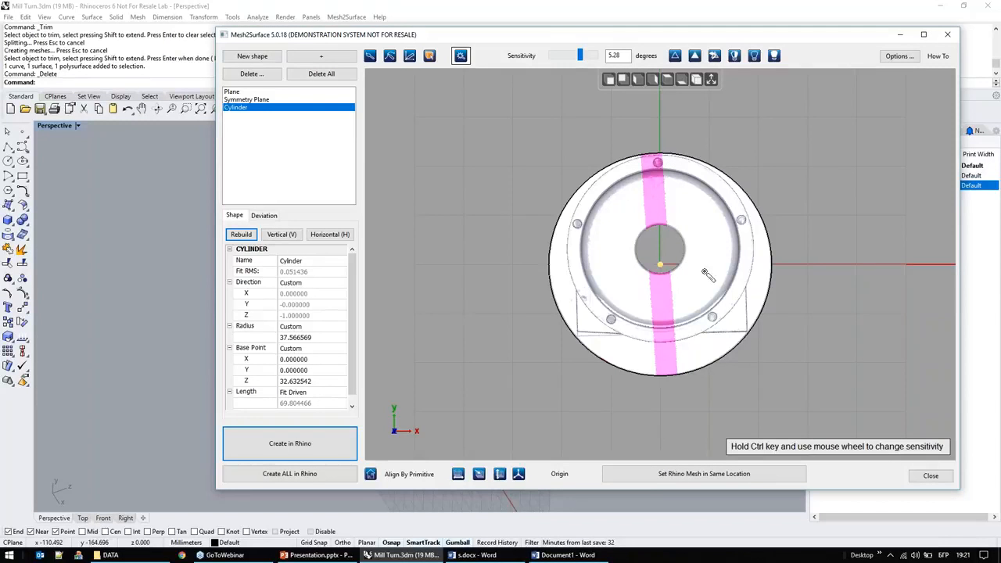
pyautogui.moveTo(838, 211); pyautogui.dragTo(843, 169, button='right')
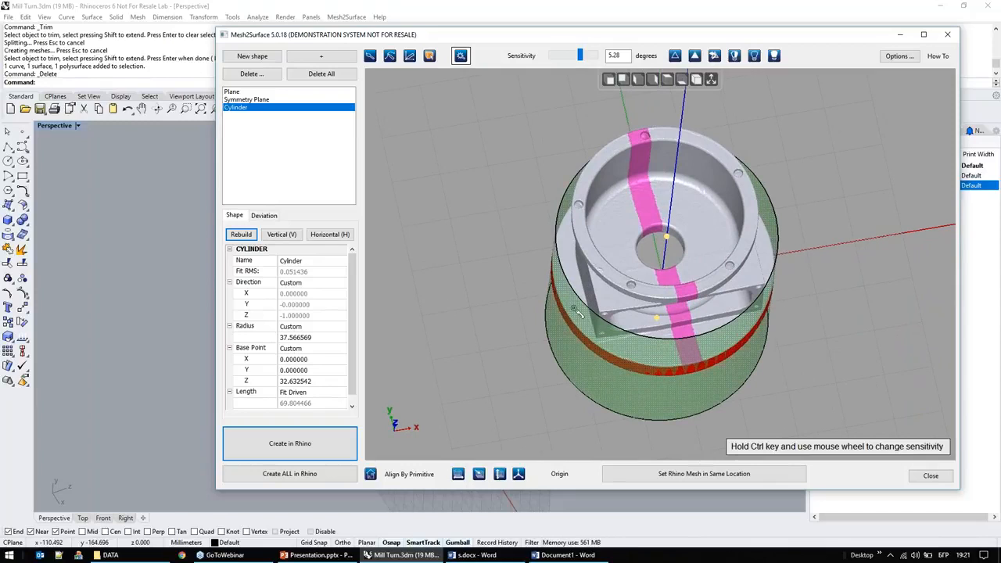
pyautogui.moveTo(707, 206); pyautogui.dragTo(704, 197, button='right')
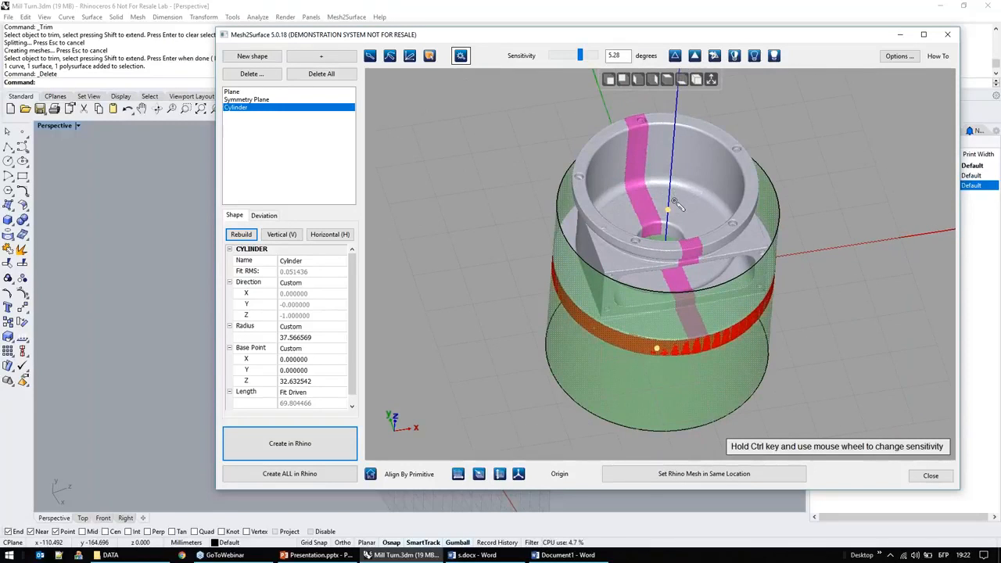
pyautogui.moveTo(666, 233); pyautogui.dragTo(663, 237, button='right')
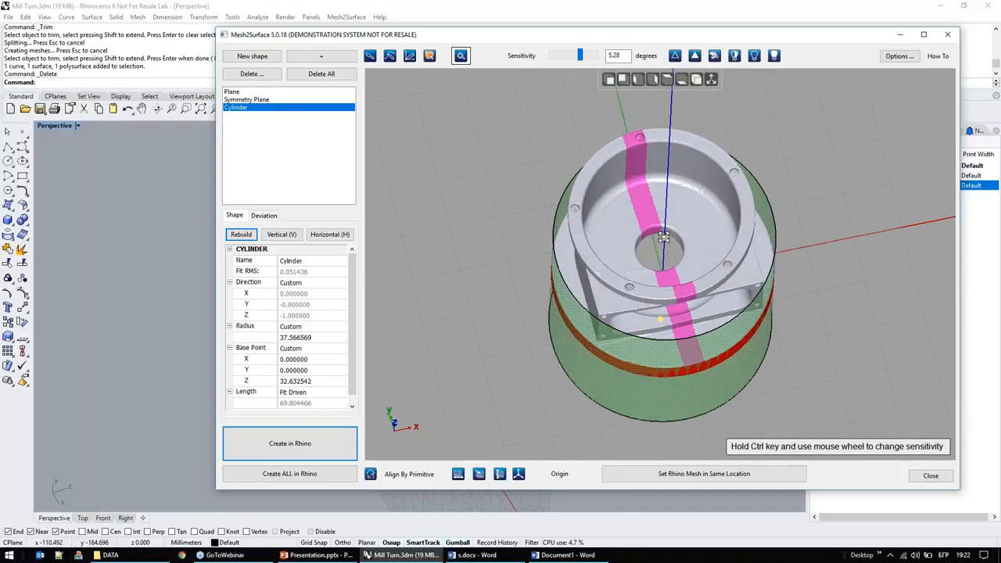
pyautogui.scroll(3, 663, 237)
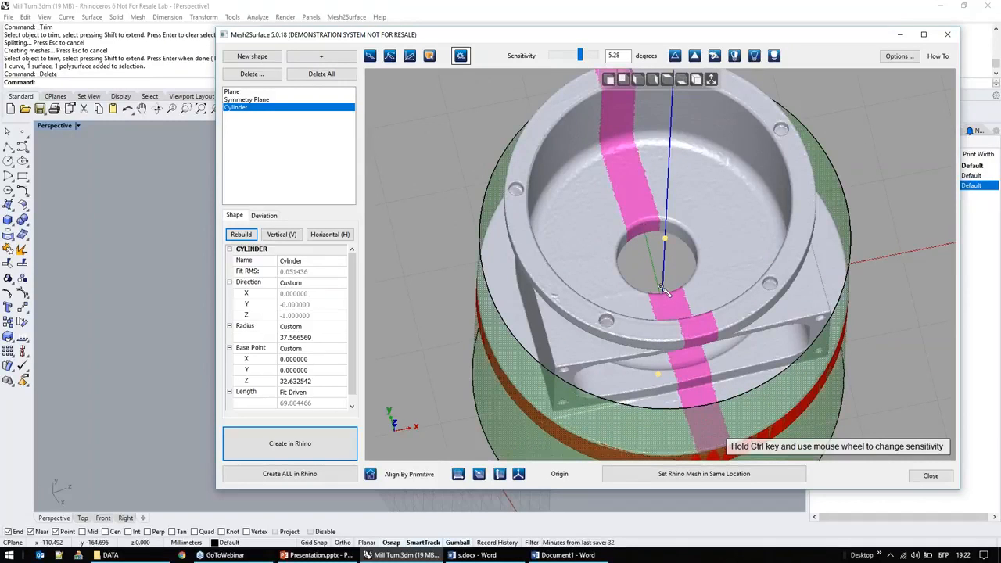
# Step: Try to fit a new cylinder to the selected central bore, and delete the resulting shape
pyautogui.click(251, 56)
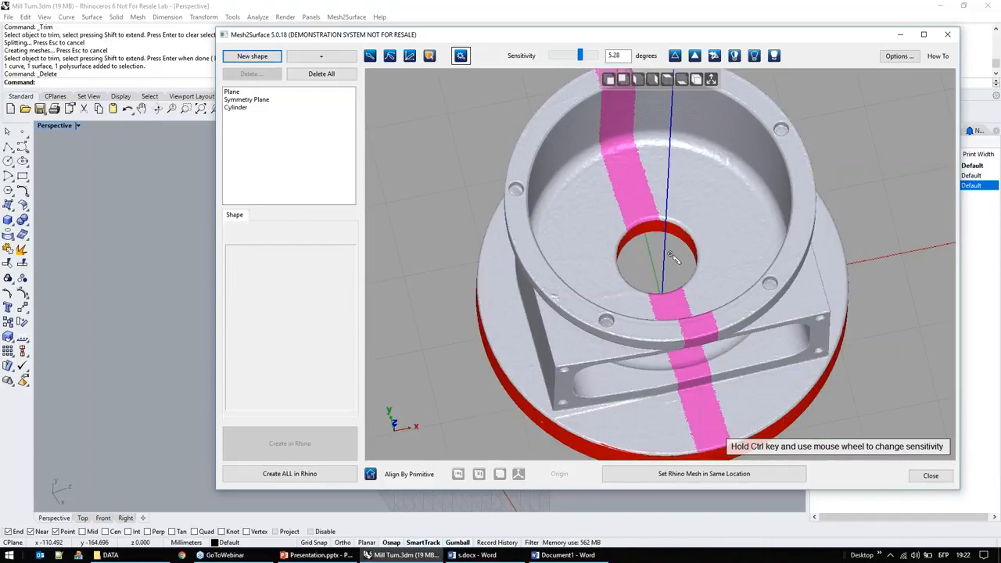
pyautogui.moveTo(642, 270); pyautogui.dragTo(628, 265, button='right')
pyautogui.scroll(5, 663, 250)
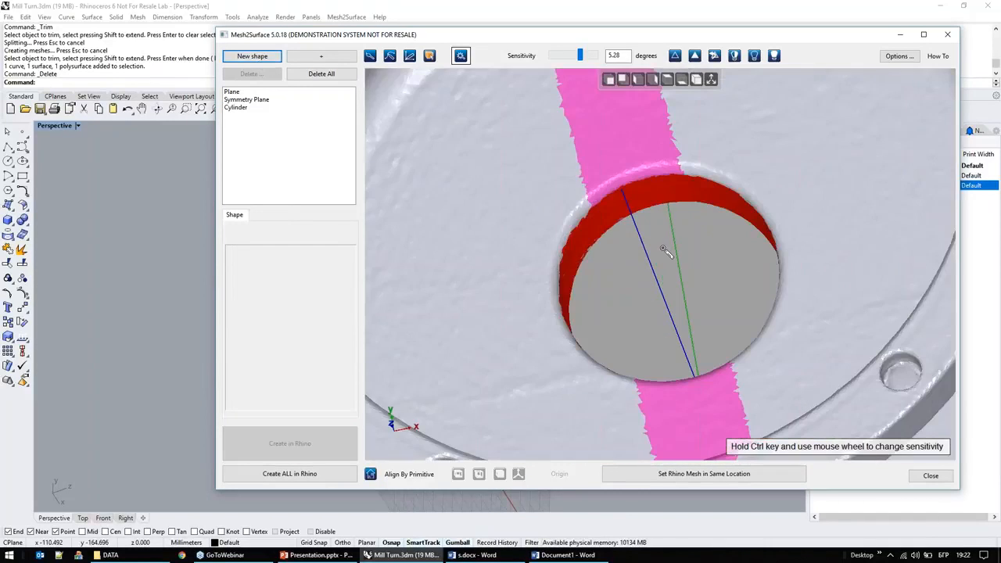
pyautogui.click(671, 247)
pyautogui.click(740, 207)
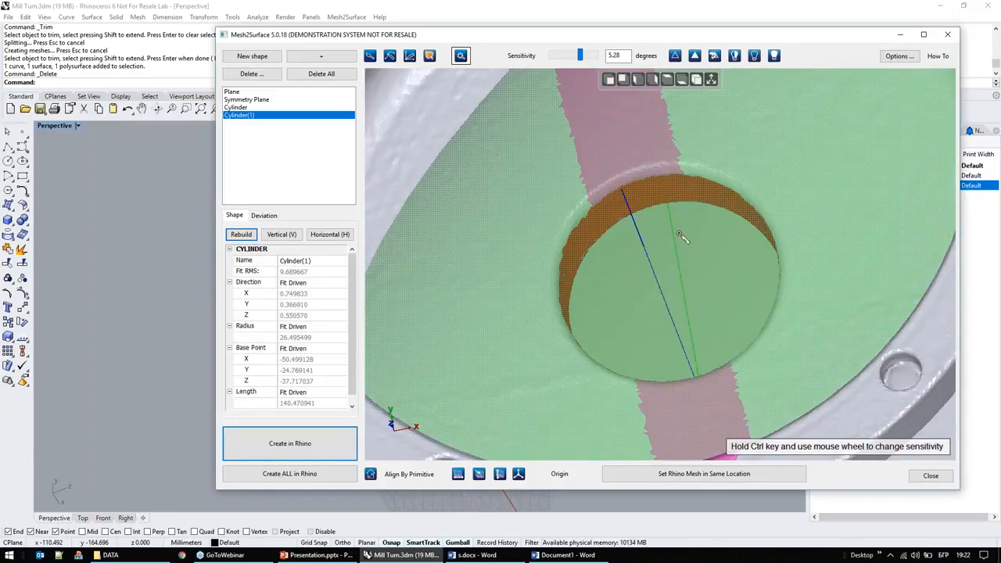
pyautogui.scroll(-5, 707, 172)
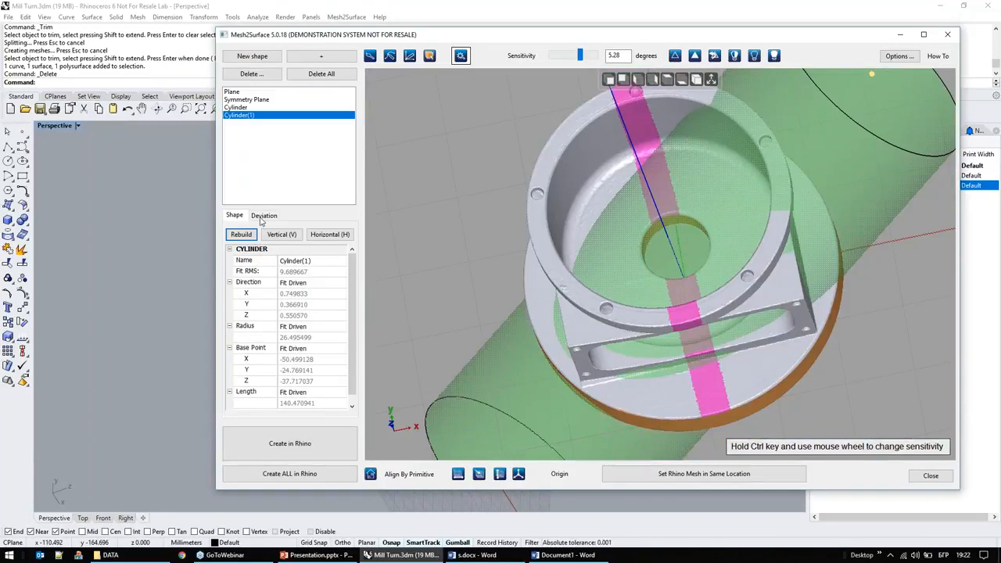
pyautogui.click(251, 73)
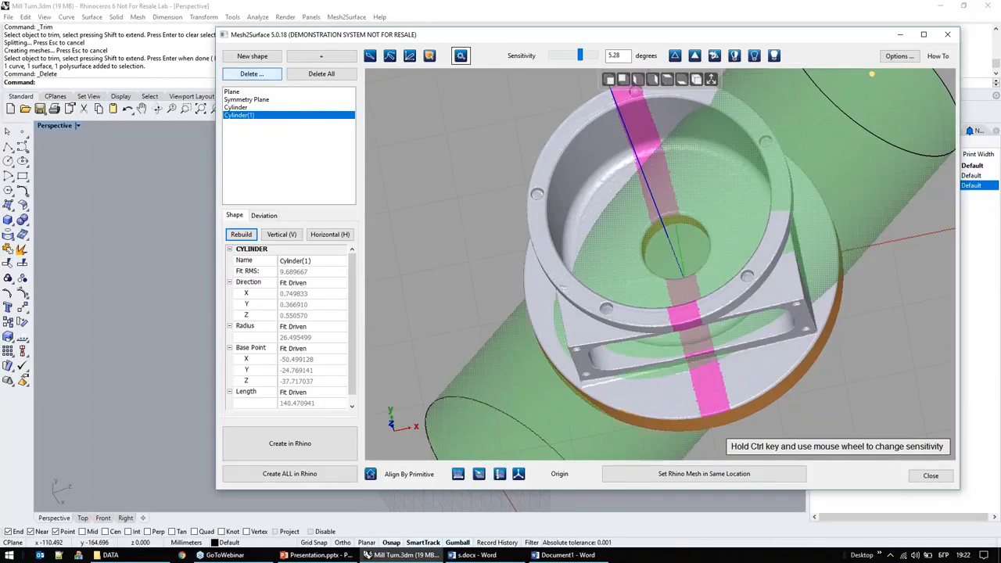
pyautogui.click(518, 317)
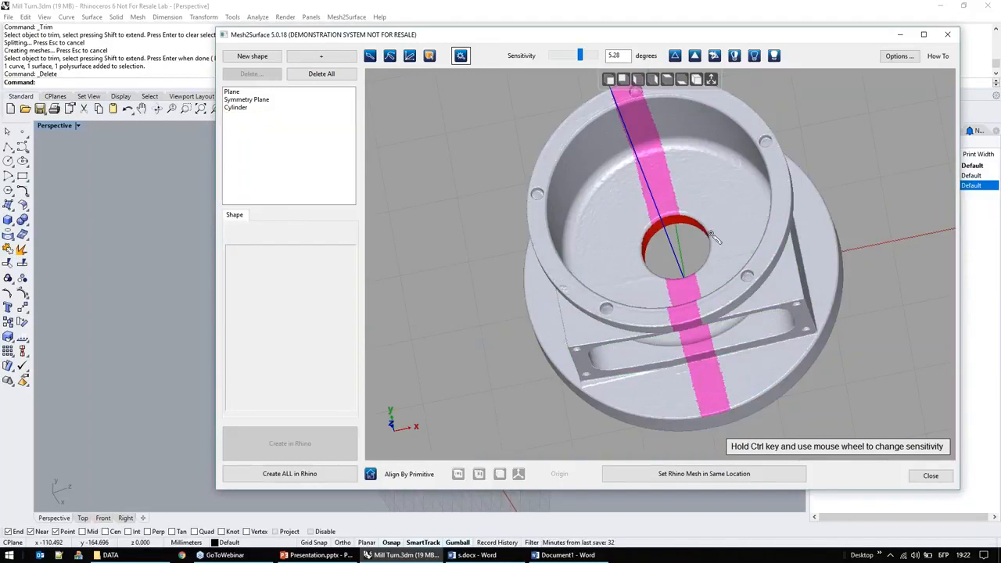
# Step: Fit a cylinder to the selected wall of the central bore and set its direction as Plane
pyautogui.rightClick(672, 237)
pyautogui.click(739, 198)
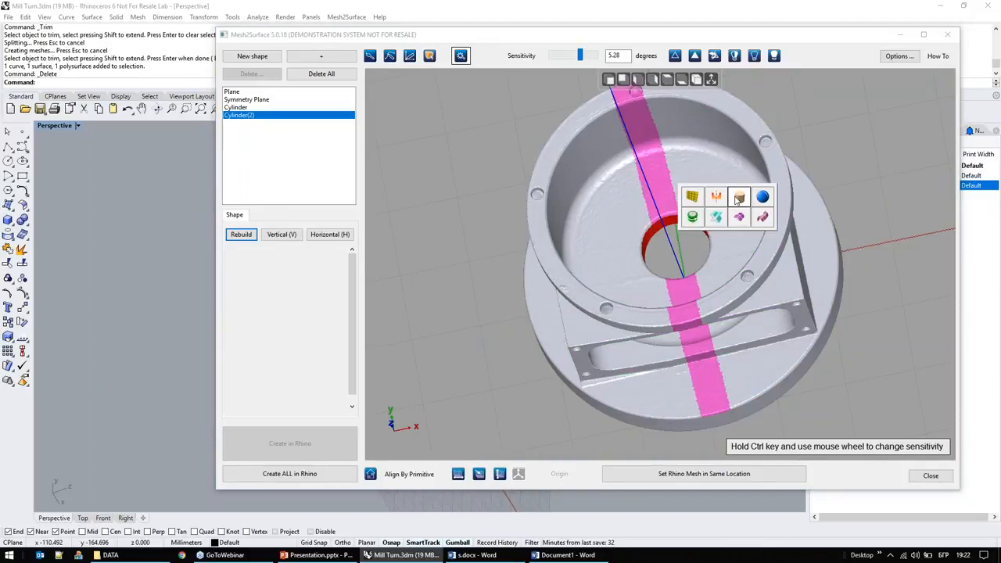
pyautogui.moveTo(738, 199); pyautogui.dragTo(720, 176, button='right')
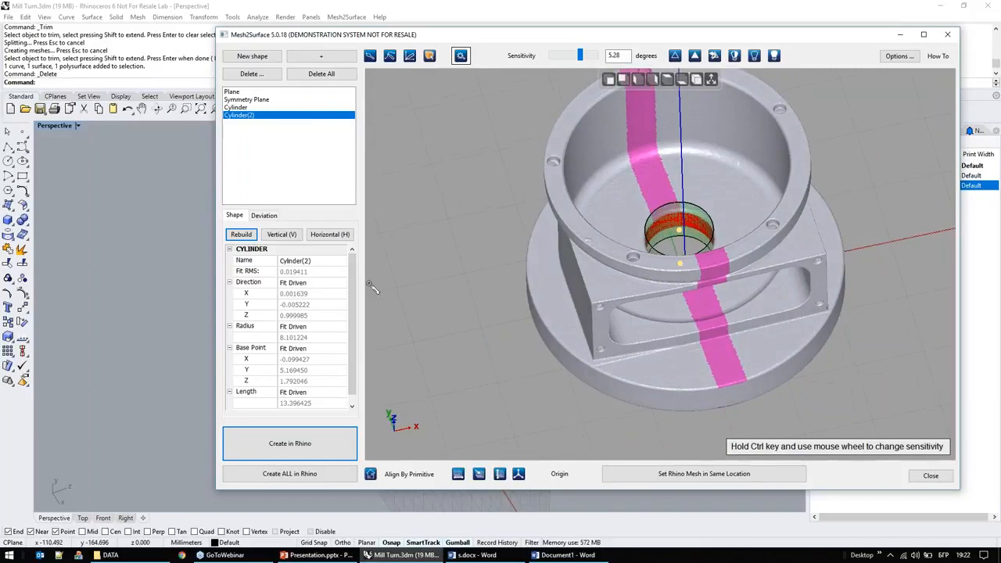
pyautogui.click(324, 284)
pyautogui.click(310, 337)
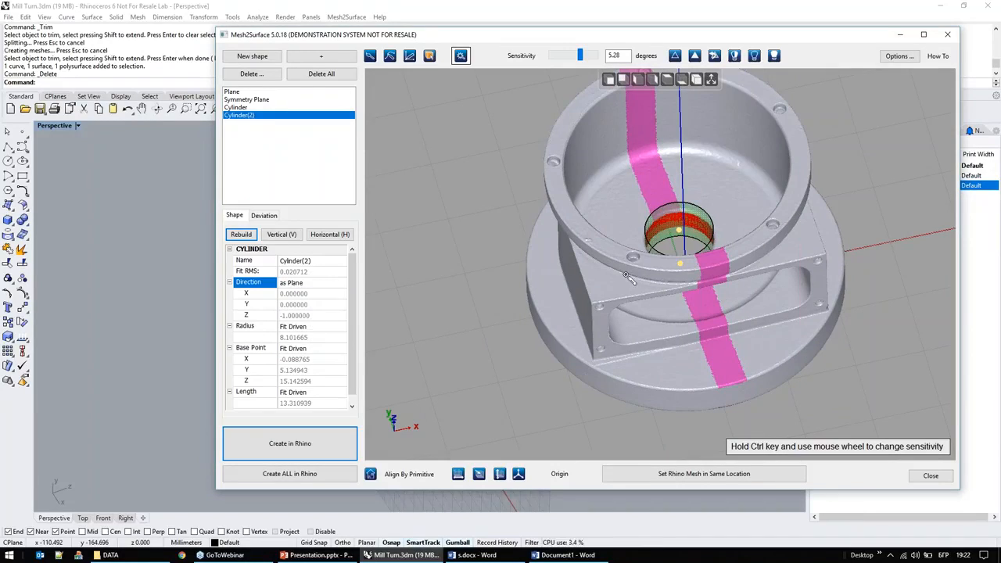
# Step: Examine the deviation map of the bore cylinder against the scanned mesh, then return to its shape parameters
pyautogui.click(269, 218)
pyautogui.moveTo(623, 253); pyautogui.dragTo(582, 128, button='right')
pyautogui.scroll(8, 679, 228)
pyautogui.moveTo(565, 370); pyautogui.dragTo(685, 389, button='right')
pyautogui.moveTo(804, 323); pyautogui.dragTo(440, 257, button='middle')
pyautogui.moveTo(604, 241)
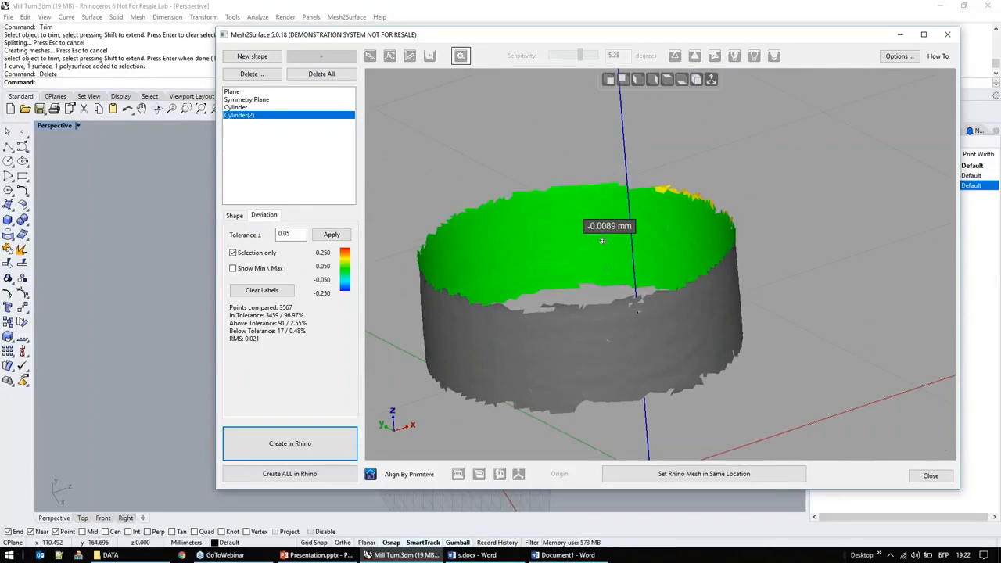
pyautogui.click(233, 215)
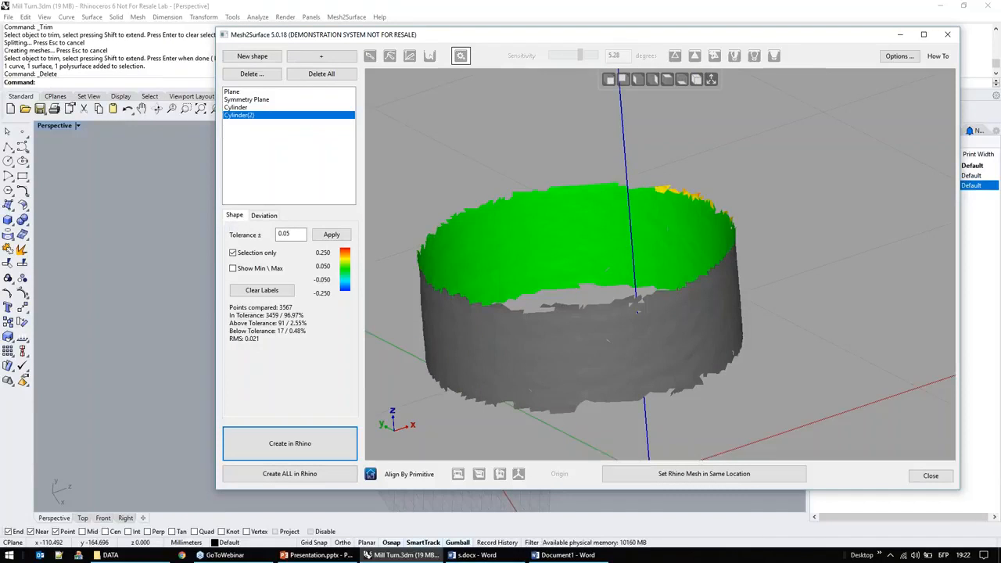
# Step: Align the part to the OZ direction with the bore cylinder, keep it upright, and check the centring from the top view
pyautogui.scroll(-10, 634, 299)
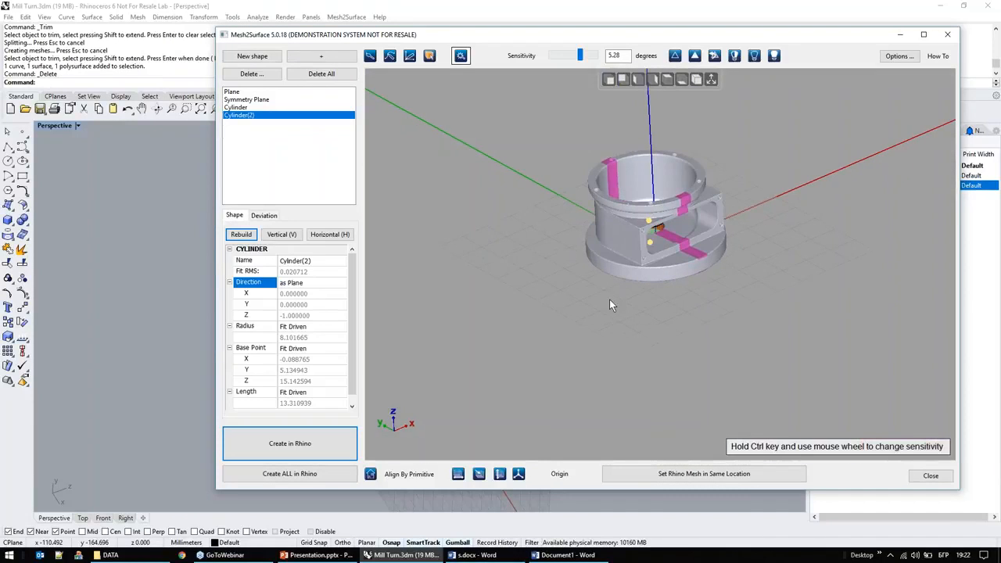
pyautogui.click(500, 476)
pyautogui.click(502, 474)
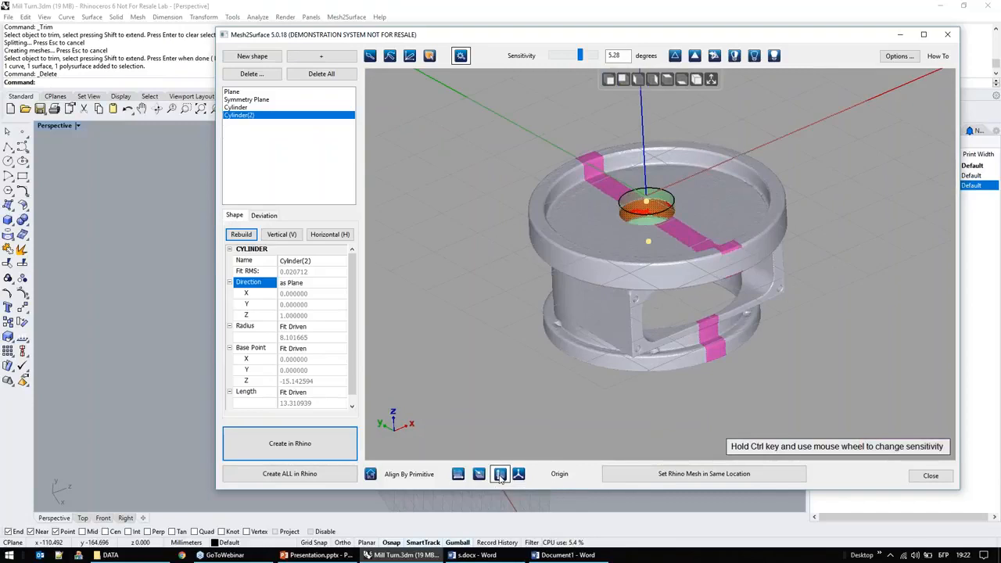
pyautogui.moveTo(620, 311); pyautogui.dragTo(630, 389, button='right')
pyautogui.moveTo(673, 275); pyautogui.dragTo(674, 305, button='right')
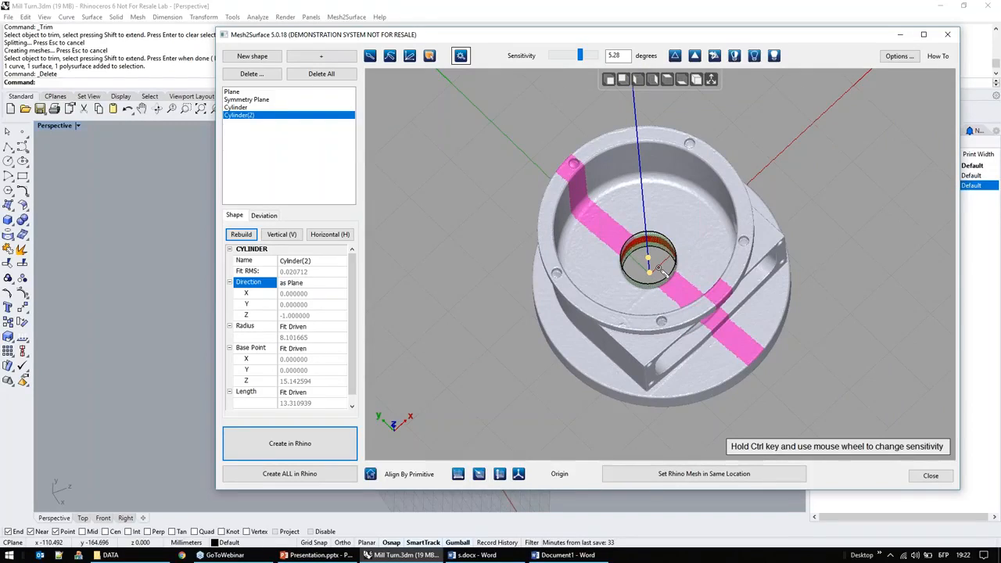
pyautogui.click(666, 79)
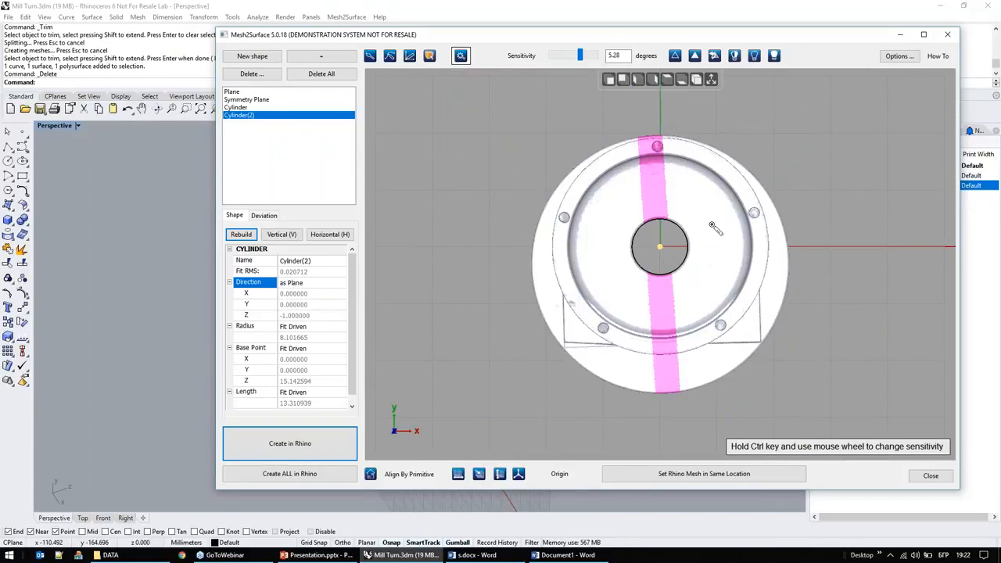
# Step: Start a new shape and select the connected smooth outer wall of the housing's main body
pyautogui.moveTo(866, 292); pyautogui.dragTo(678, 389, button='right')
pyautogui.moveTo(764, 286); pyautogui.dragTo(764, 285, button='right')
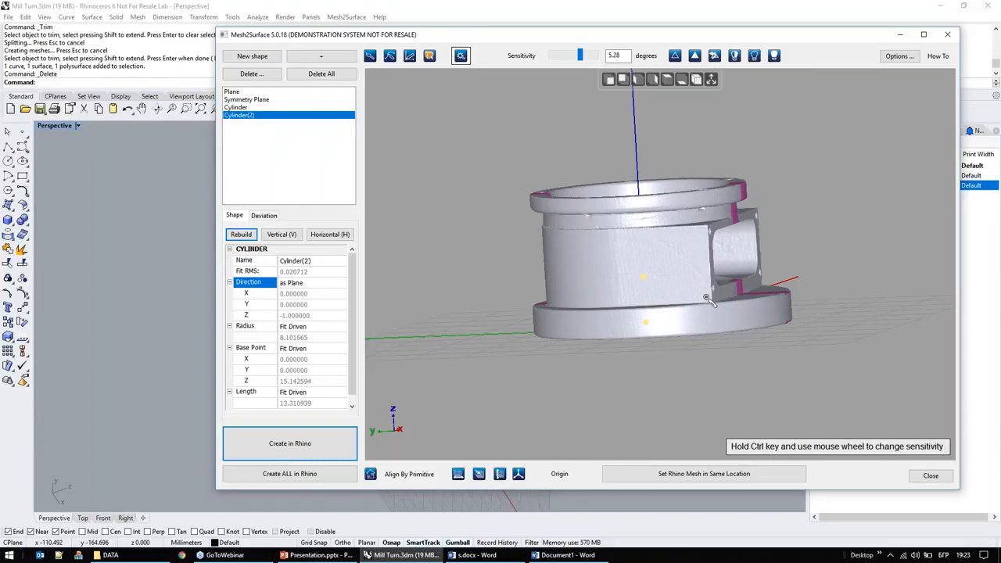
pyautogui.click(252, 55)
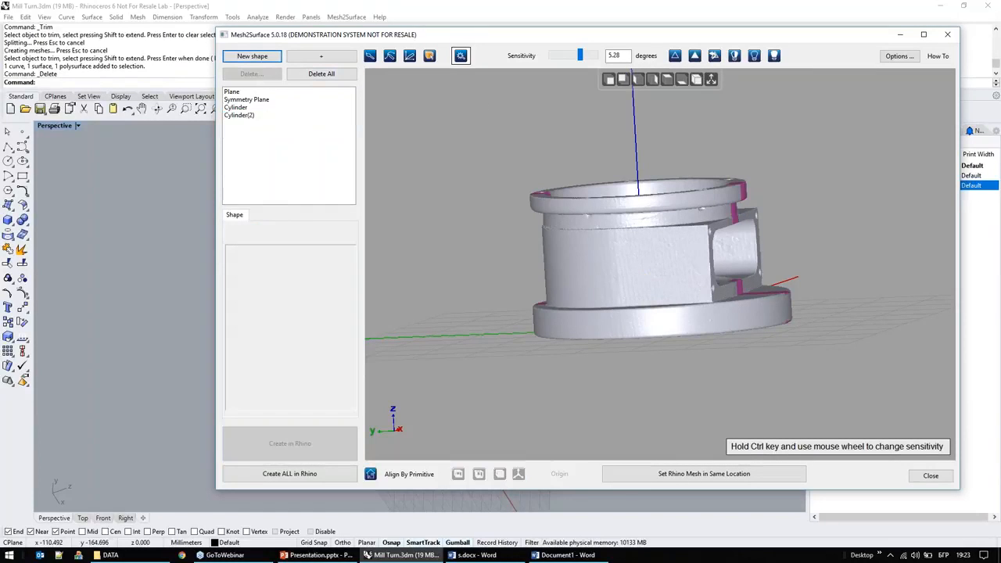
pyautogui.moveTo(637, 286); pyautogui.dragTo(710, 322, button='right')
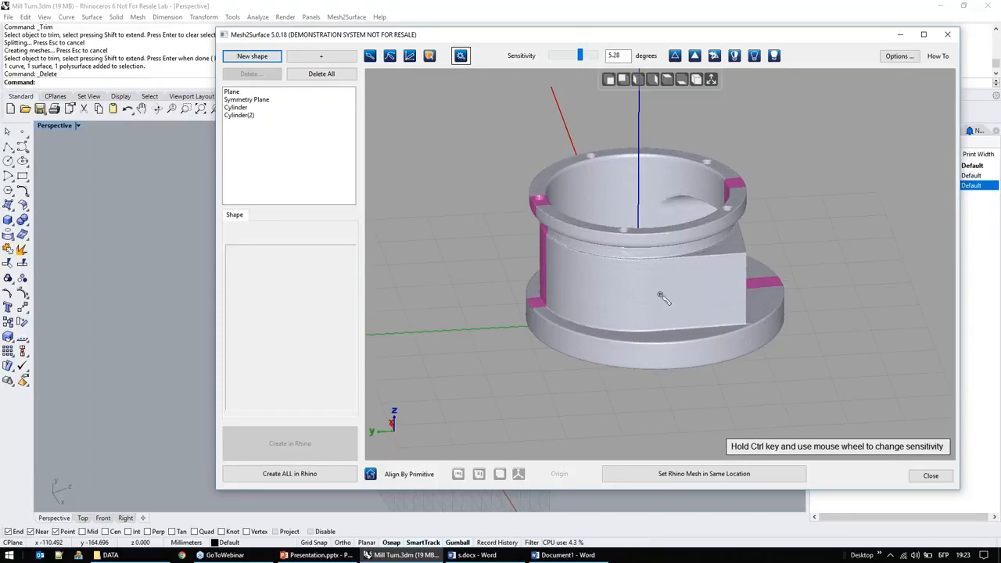
pyautogui.click(660, 296)
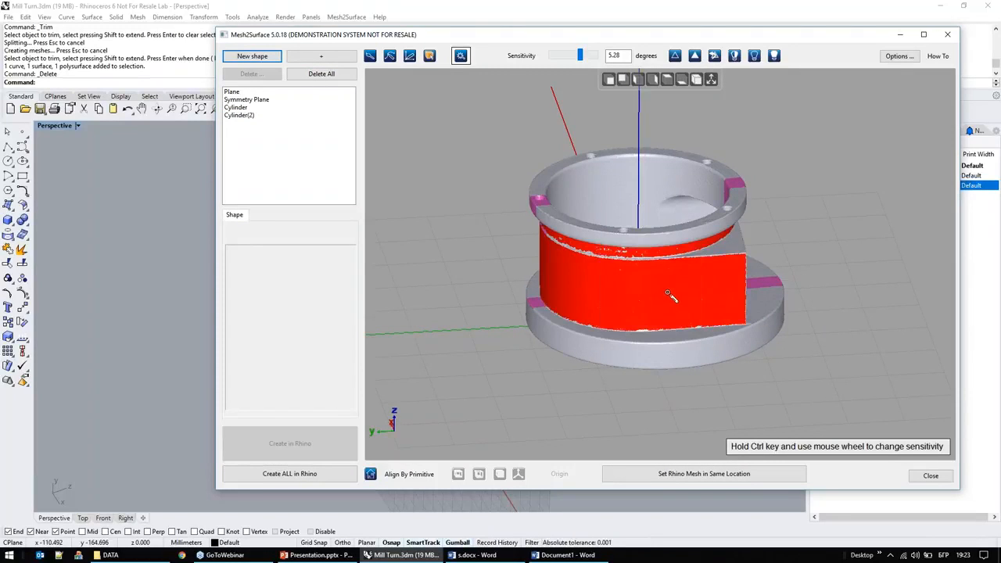
# Step: Remove the narrow neck band beneath the upper flange from the selection with the brush, working from the front view
pyautogui.moveTo(664, 277); pyautogui.dragTo(706, 250, button='right')
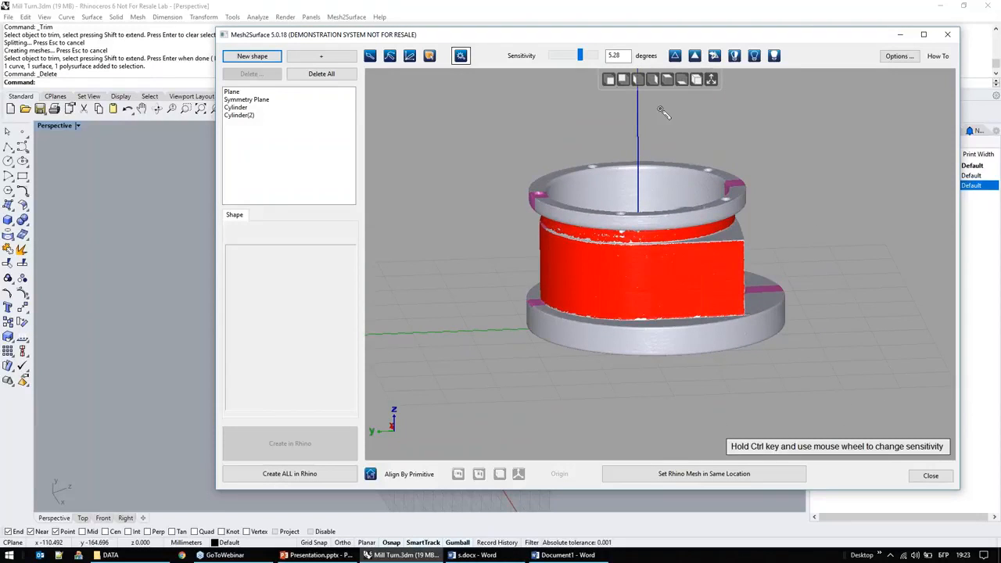
pyautogui.click(623, 81)
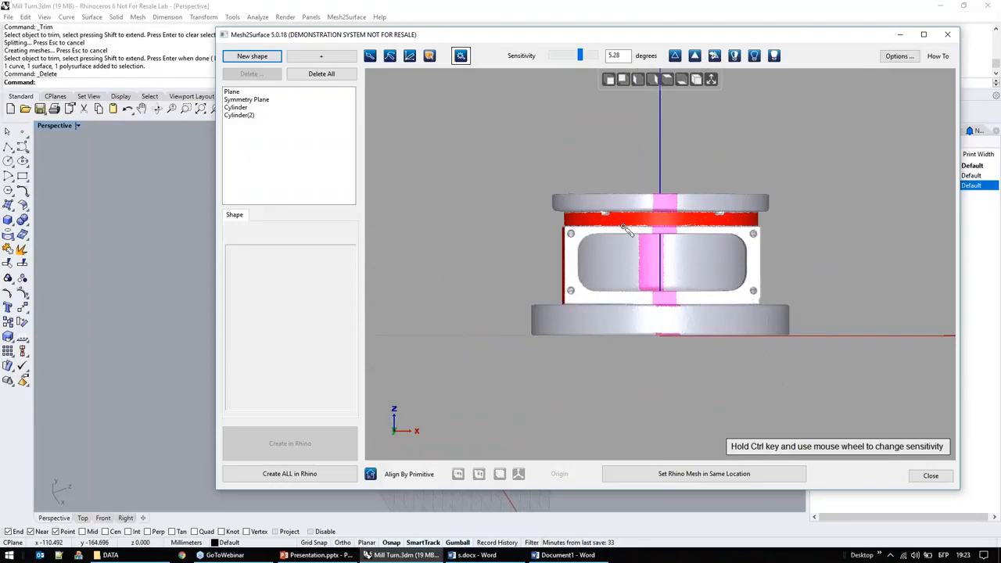
pyautogui.scroll(3, 598, 219)
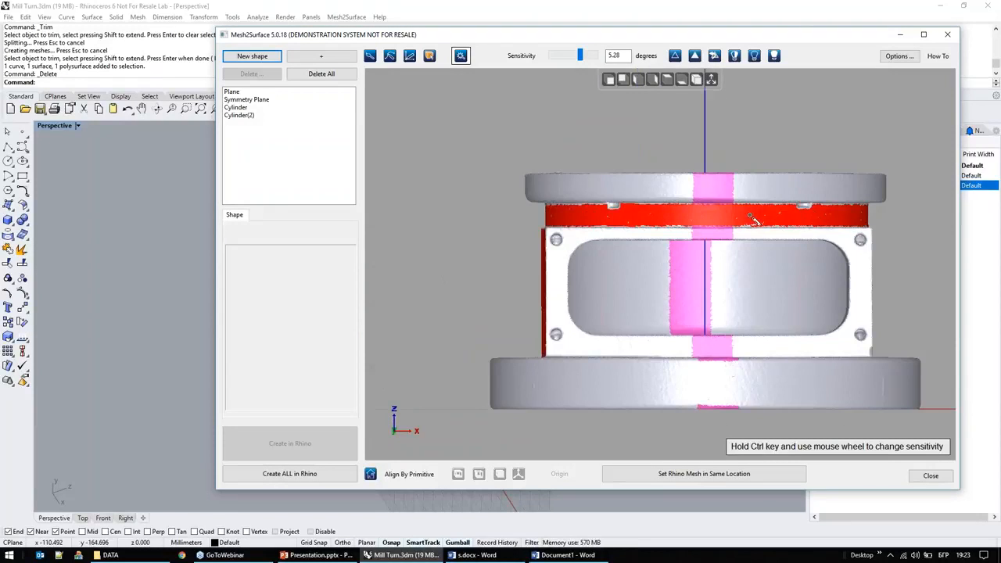
pyautogui.click(369, 55)
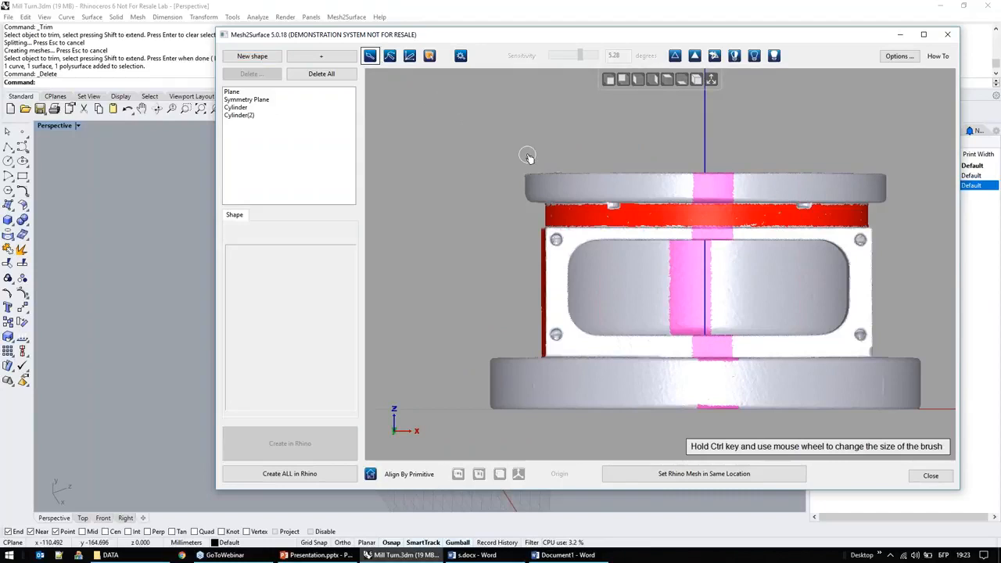
pyautogui.moveTo(558, 143)
pyautogui.mouseDown()
pyautogui.moveTo(548, 140)
pyautogui.moveTo(508, 212)
pyautogui.moveTo(658, 228)
pyautogui.moveTo(790, 221)
pyautogui.moveTo(918, 156)
pyautogui.moveTo(911, 160)
pyautogui.mouseUp()
pyautogui.moveTo(582, 275); pyautogui.dragTo(792, 292, button='right')
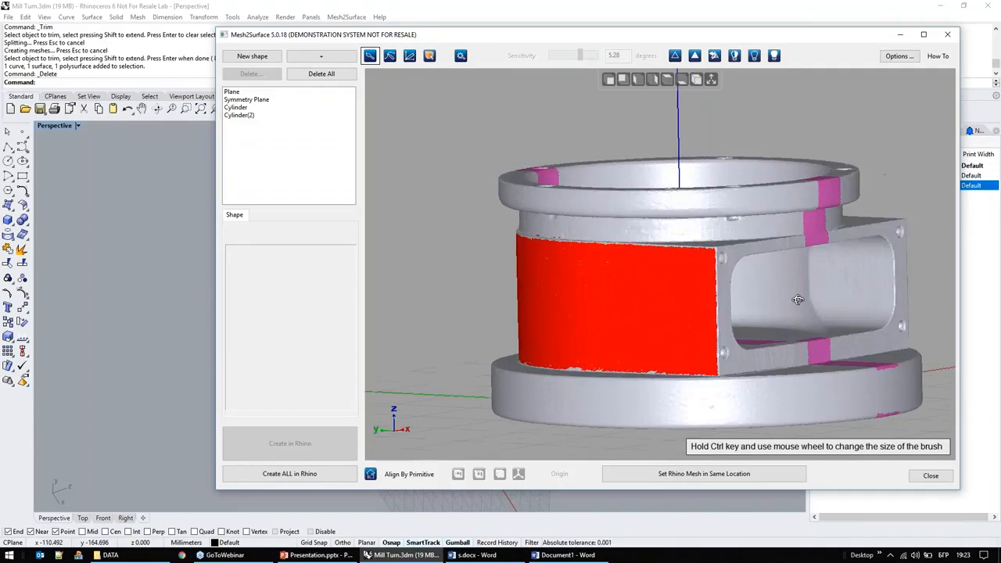
# Step: Fit an Extruded surface to the selected outer wall and set its direction as Cylinder(2)
pyautogui.click(321, 55)
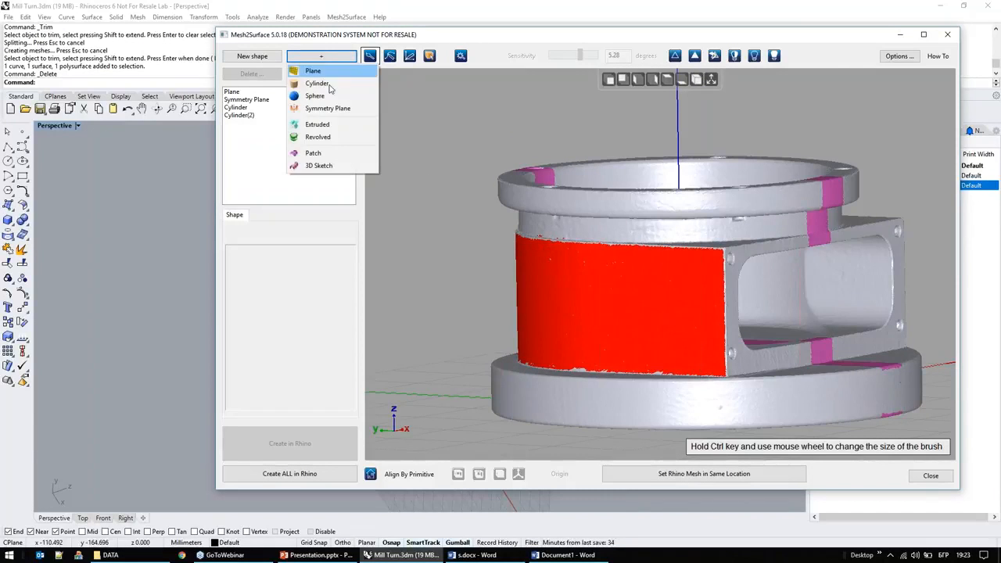
pyautogui.click(327, 125)
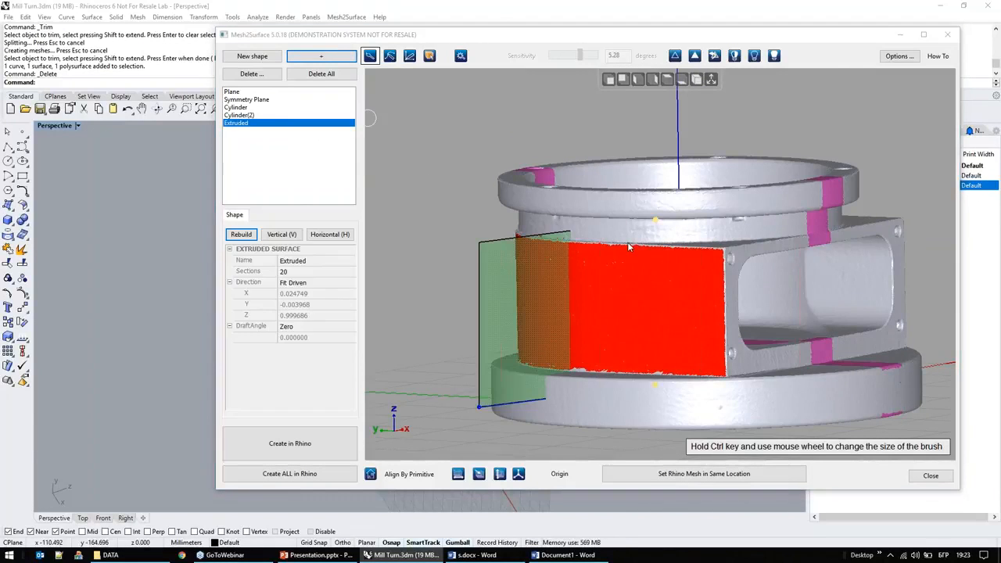
pyautogui.moveTo(638, 276); pyautogui.dragTo(707, 297, button='right')
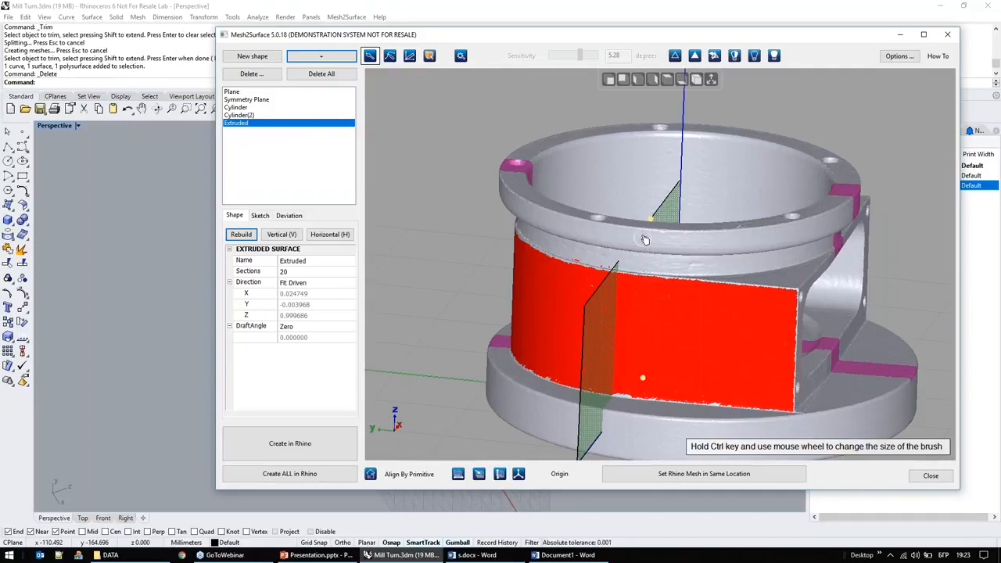
pyautogui.click(315, 284)
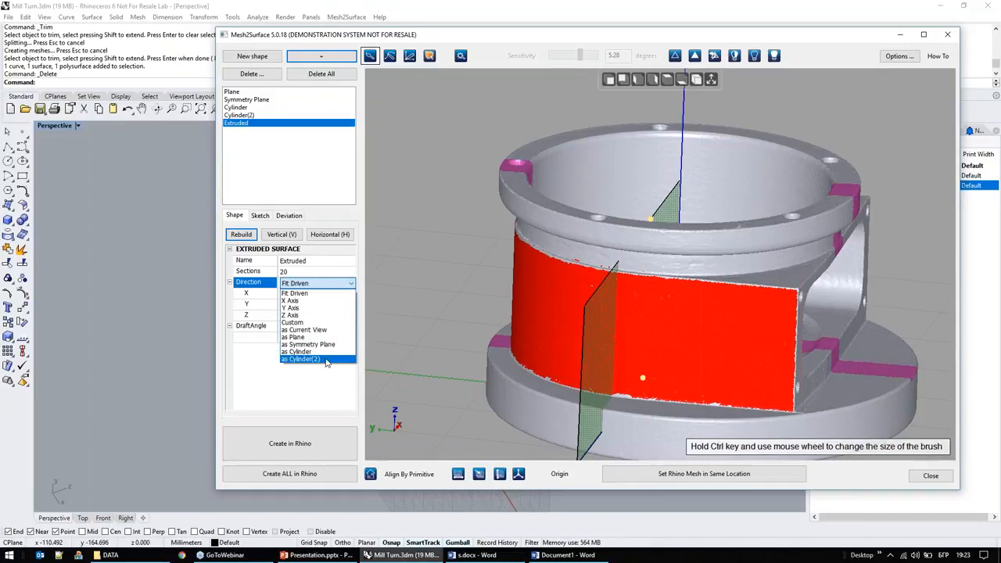
pyautogui.click(313, 359)
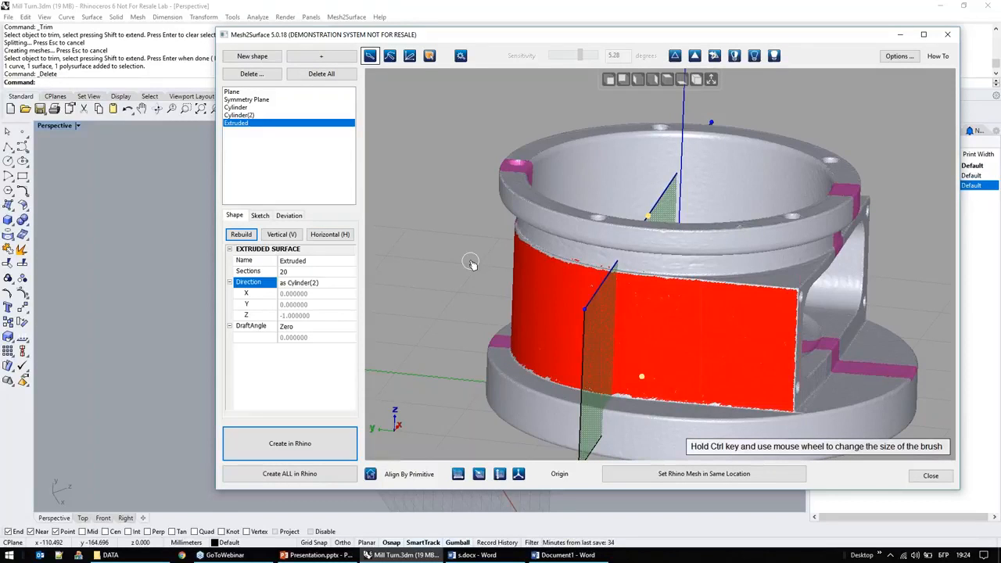
# Step: Open the extruded surface's sketch, compare it with the shape view, and delete the default line across the section
pyautogui.click(261, 217)
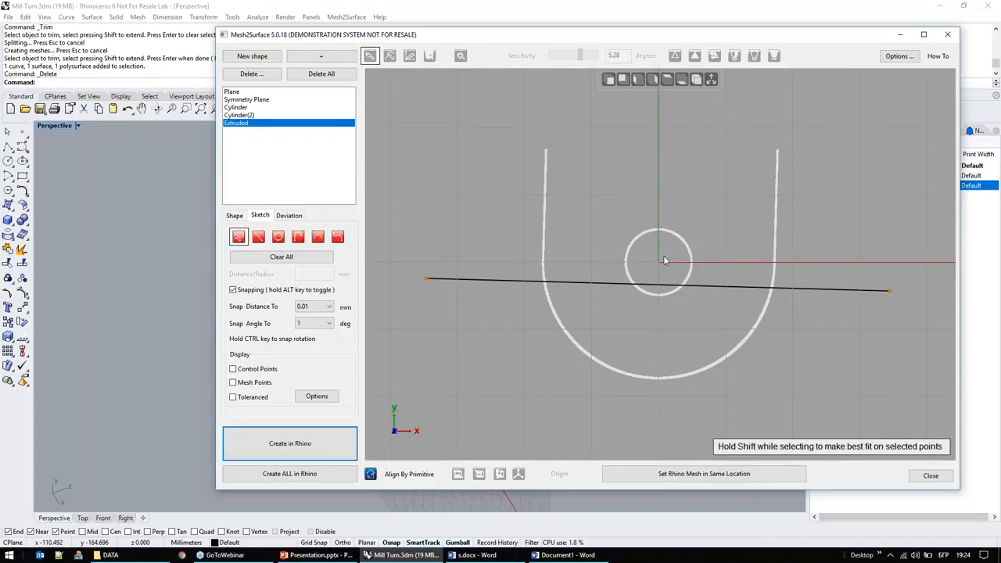
pyautogui.click(235, 216)
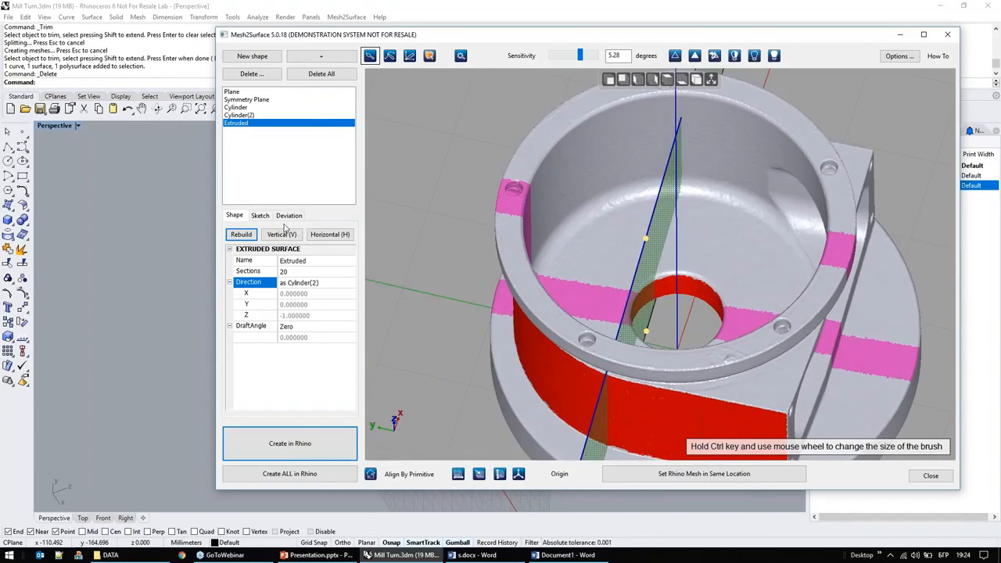
pyautogui.click(260, 216)
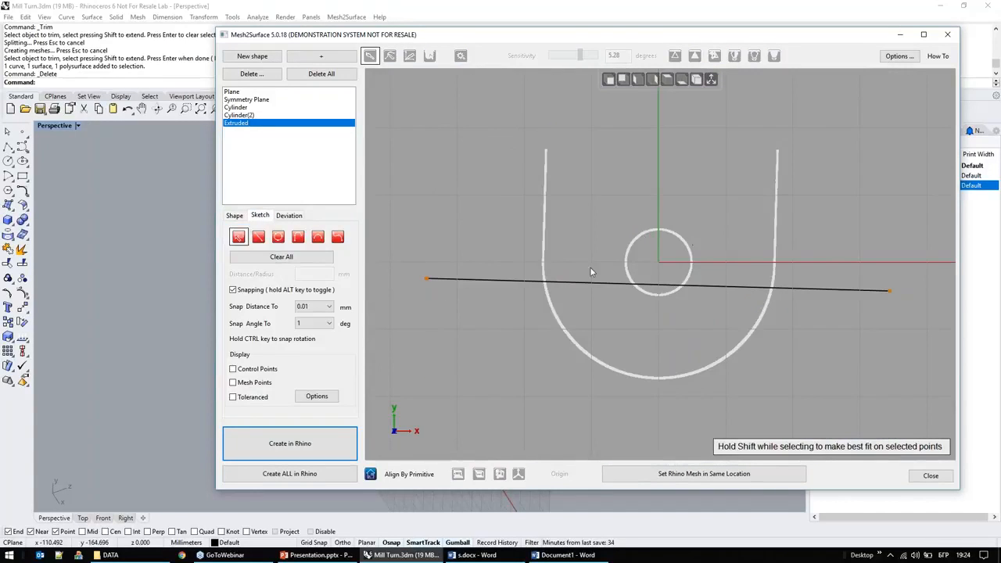
pyautogui.moveTo(671, 221); pyautogui.dragTo(634, 210, button='middle')
pyautogui.click(549, 280)
pyautogui.press('Delete')
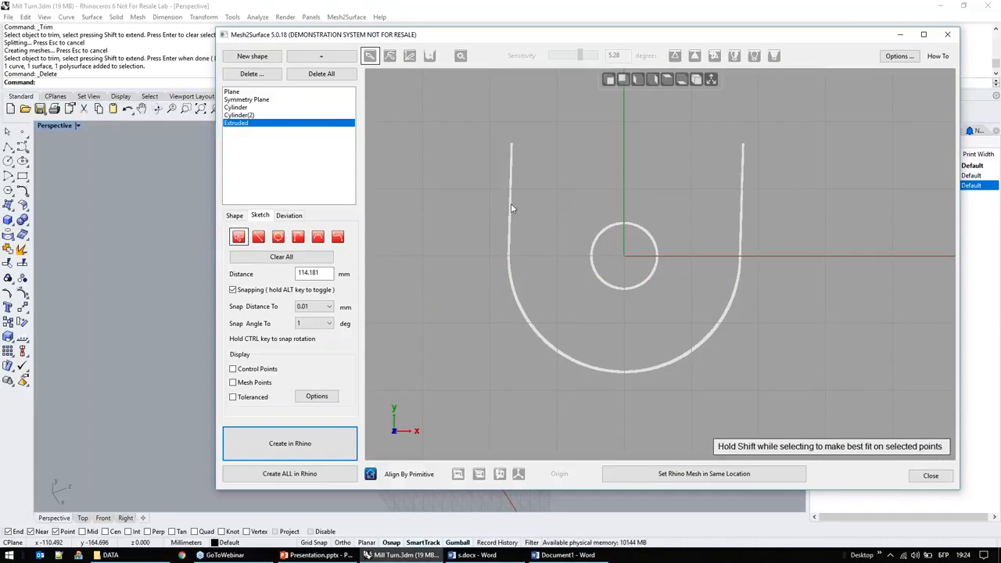
# Step: Sketch a straight line along each side wall of the U-shaped section, the second about 42 mm long
pyautogui.rightClick(540, 153)
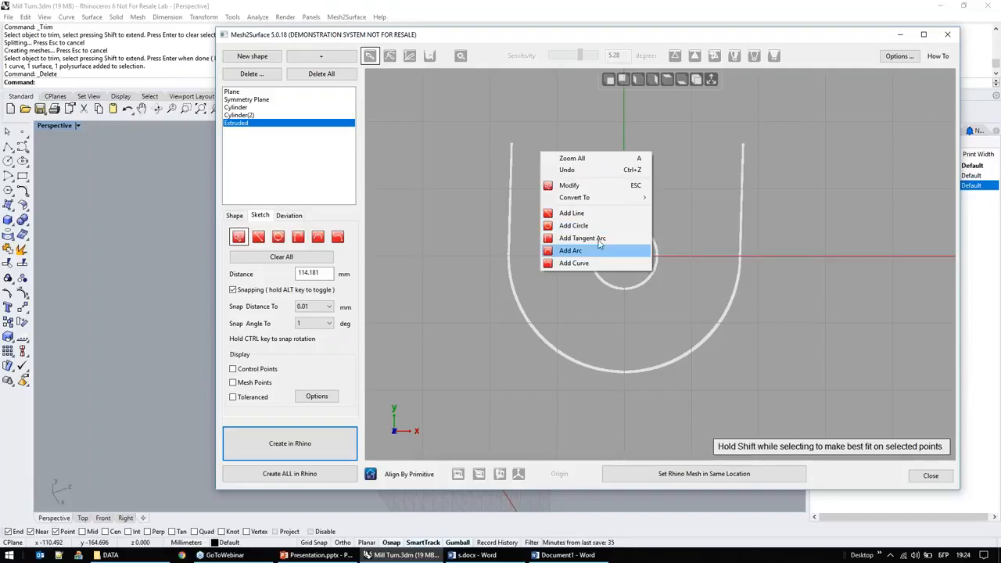
pyautogui.click(578, 212)
pyautogui.moveTo(513, 110); pyautogui.dragTo(510, 259)
pyautogui.moveTo(745, 100); pyautogui.dragTo(747, 242)
pyautogui.click(740, 268)
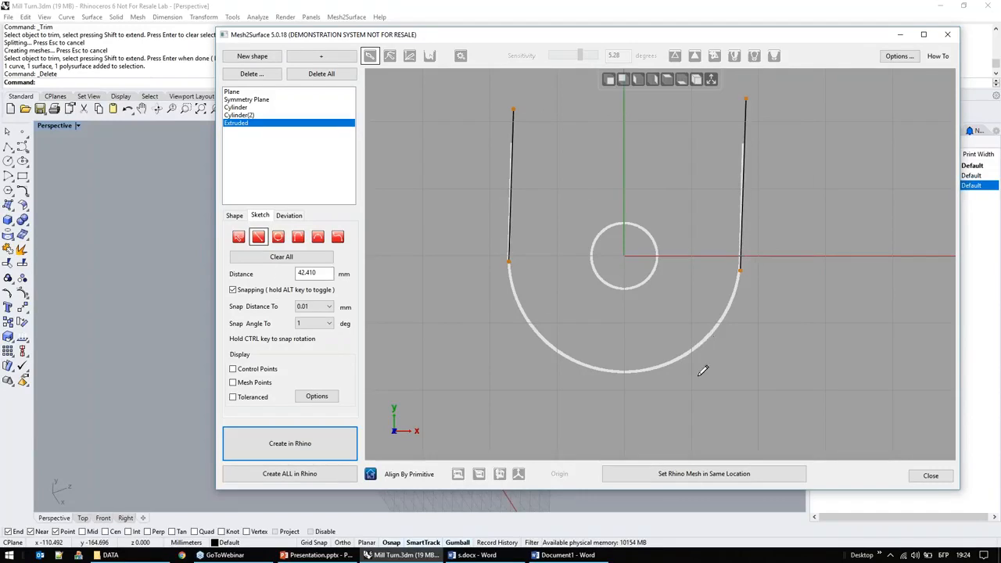
# Step: Join the lower ends of both lines with a tangent arc of 28.543 mm radius, using a 0.001 mm snap distance
pyautogui.rightClick(579, 317)
pyautogui.click(625, 407)
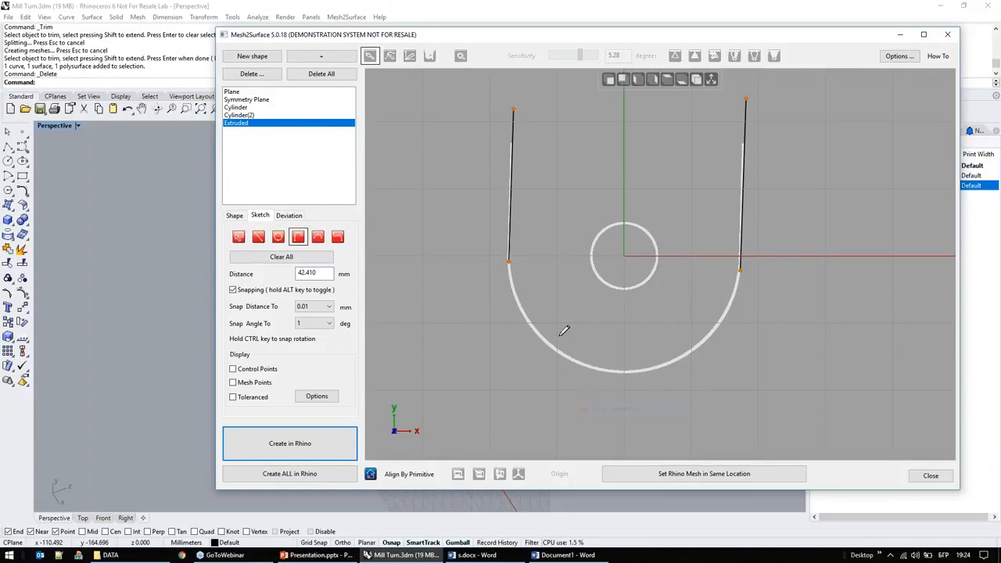
pyautogui.click(508, 261)
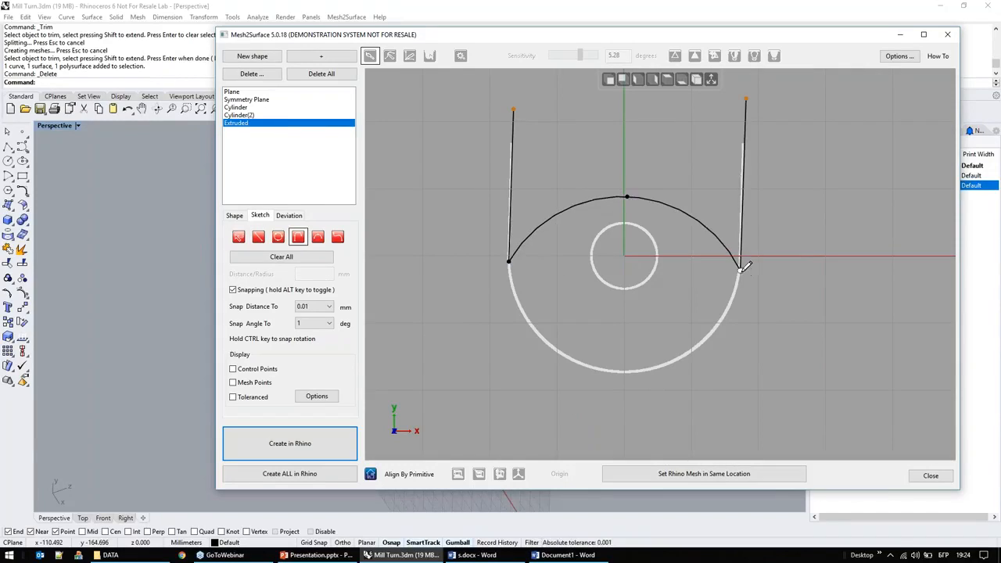
pyautogui.click(739, 271)
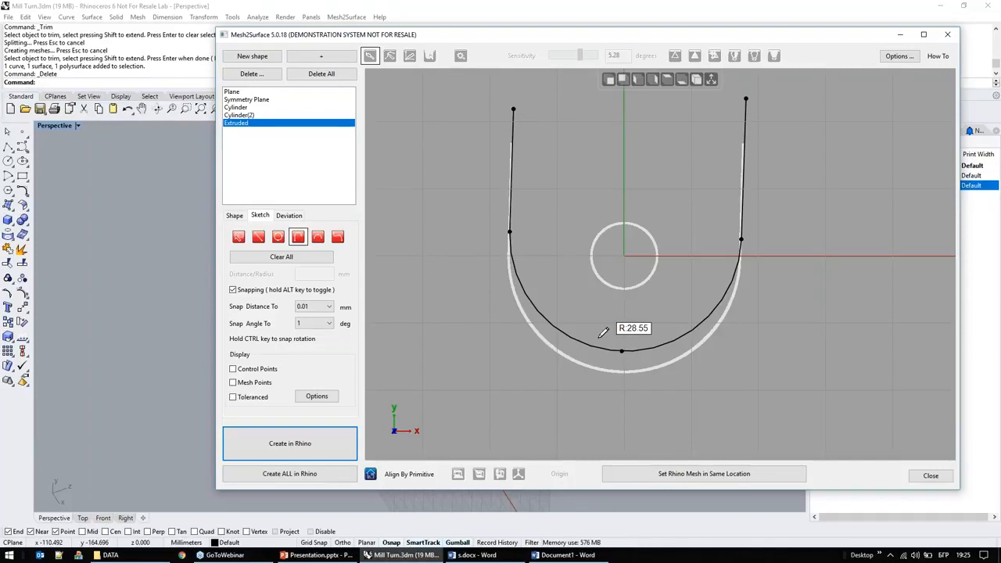
pyautogui.scroll(5, 603, 333)
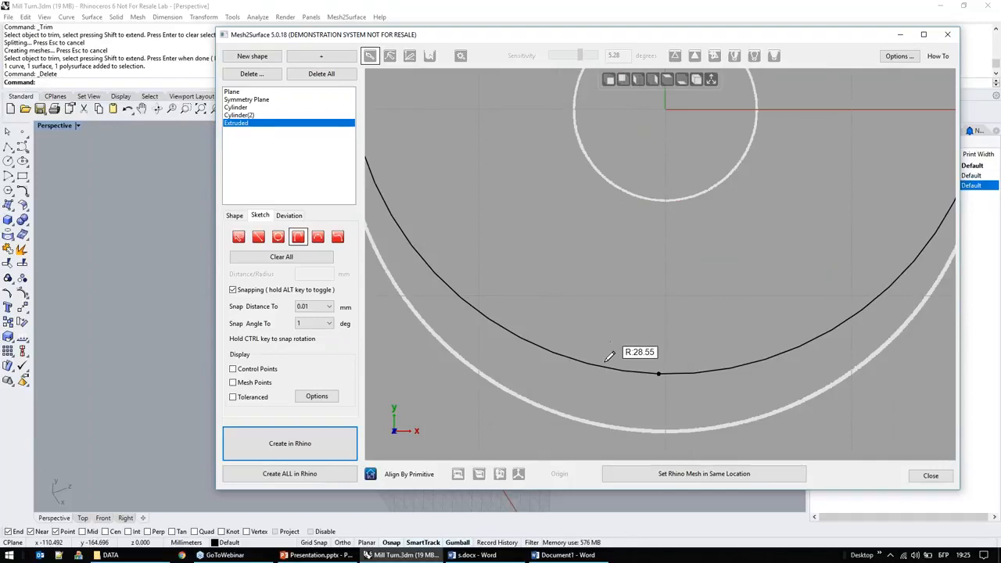
pyautogui.click(330, 306)
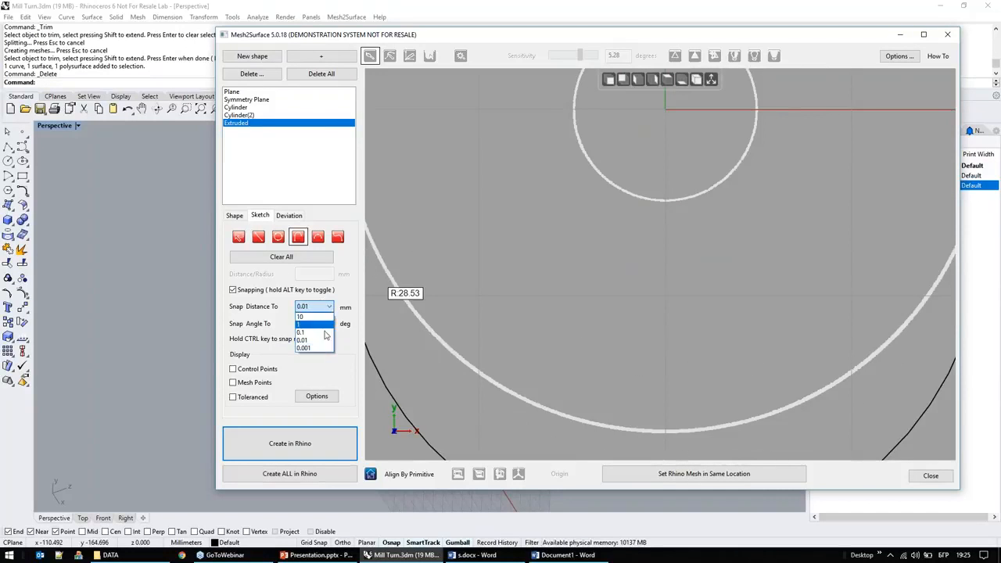
pyautogui.click(317, 336)
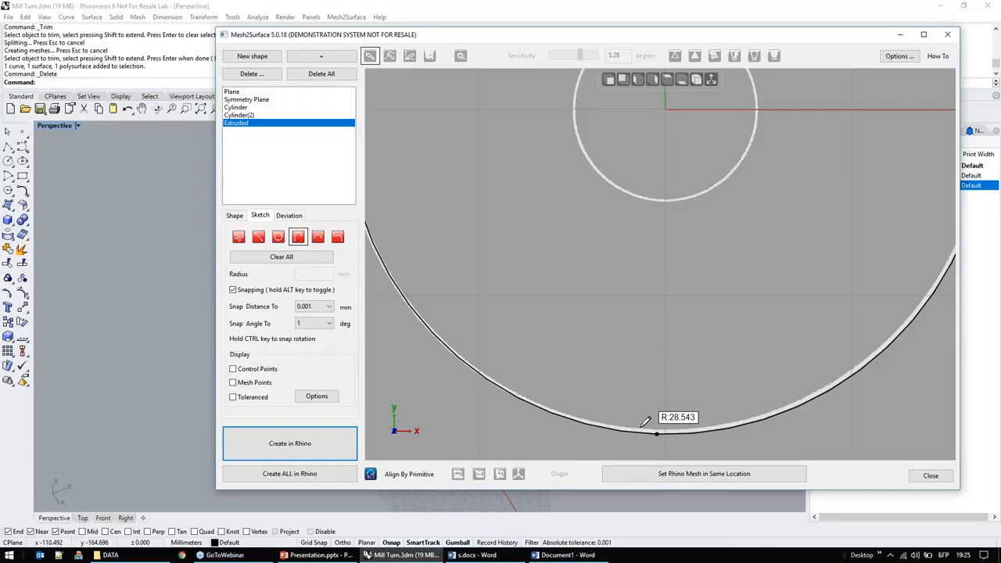
pyautogui.click(645, 422)
pyautogui.scroll(-3, 651, 343)
pyautogui.moveTo(612, 323); pyautogui.dragTo(610, 336, button='middle')
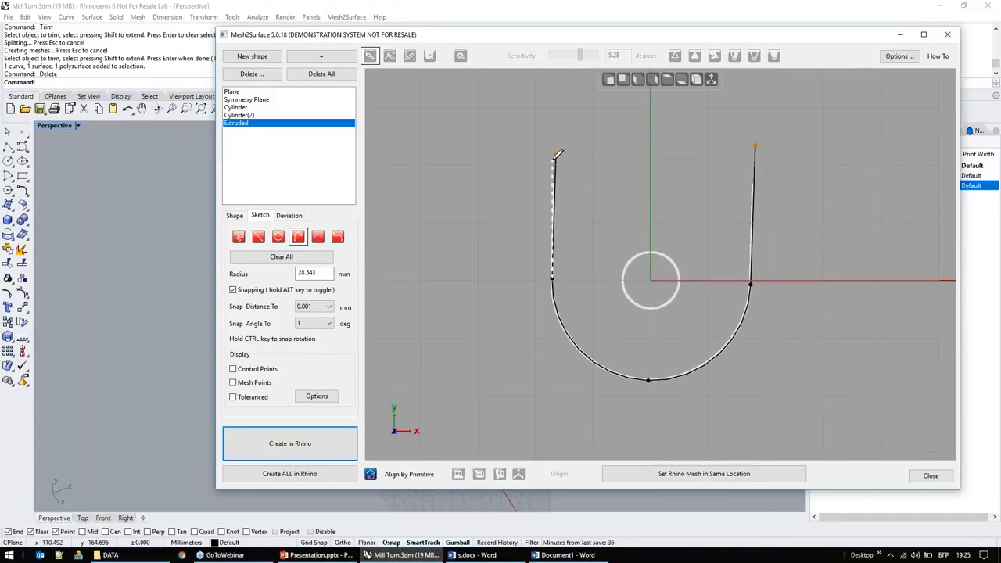
# Step: Examine how the extruded surface fits the selected outer wall, including its deviation map
pyautogui.click(234, 216)
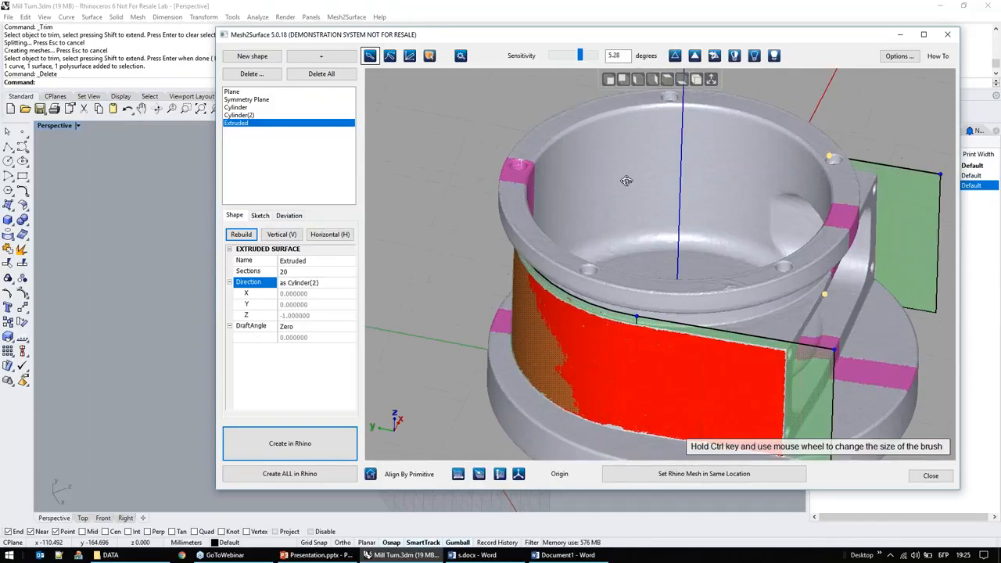
pyautogui.moveTo(627, 181); pyautogui.dragTo(622, 190, button='right')
pyautogui.moveTo(574, 364); pyautogui.dragTo(648, 342, button='right')
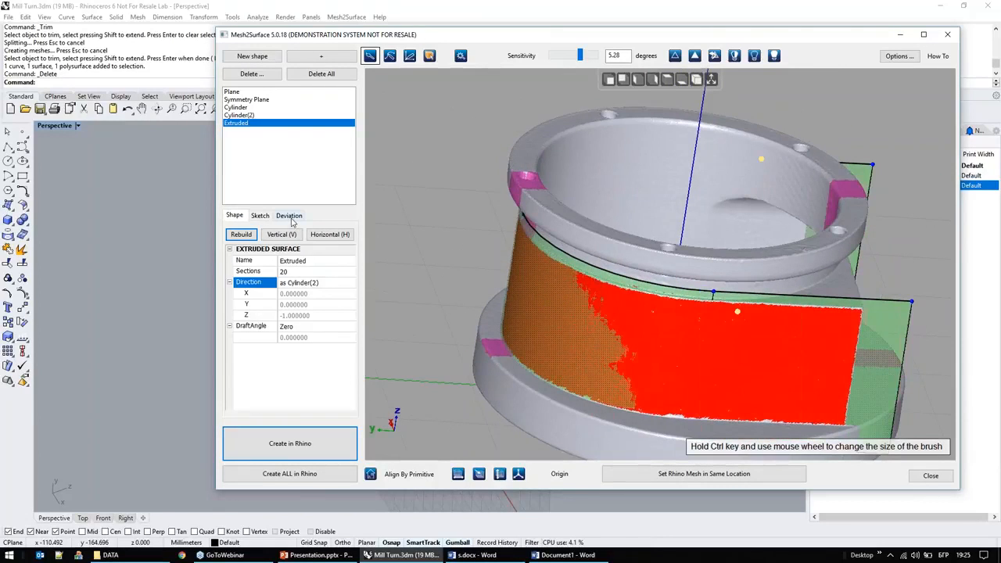
pyautogui.click(288, 215)
pyautogui.moveTo(618, 381); pyautogui.dragTo(772, 375, button='right')
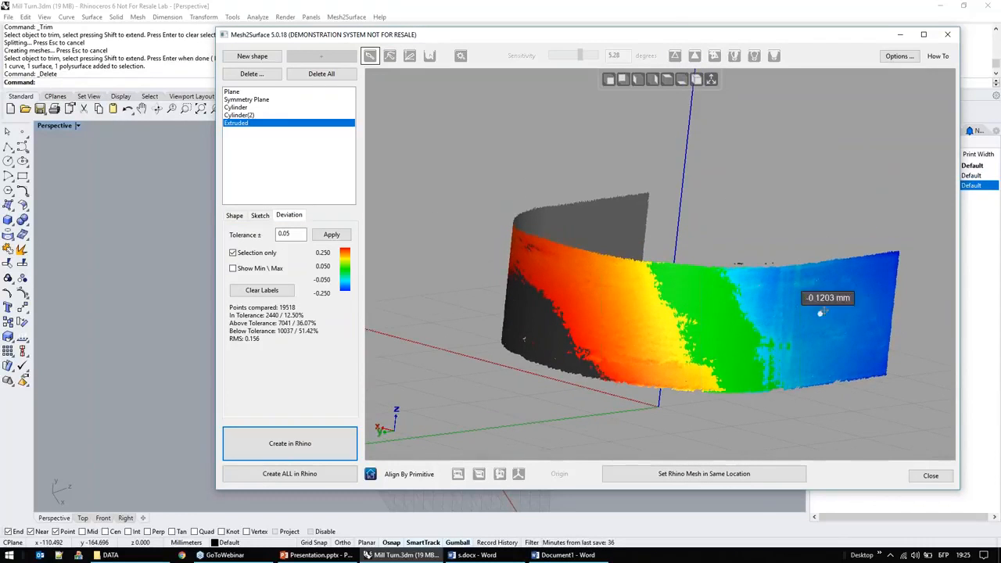
pyautogui.click(518, 270)
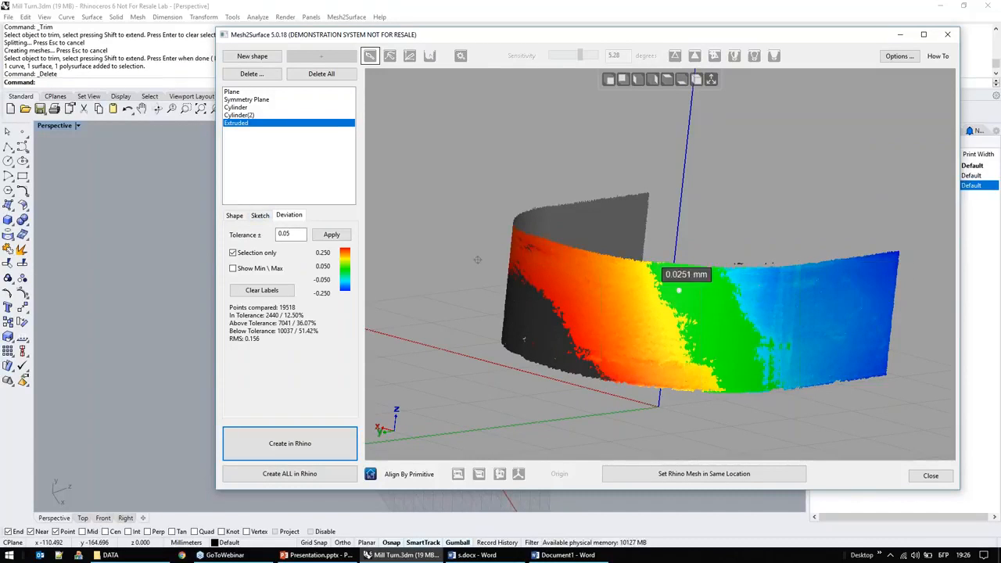
# Step: Return to the extruded surface's sketch and delete both side lines and the tangent arc
pyautogui.click(257, 216)
pyautogui.moveTo(663, 246); pyautogui.dragTo(594, 274, button='right')
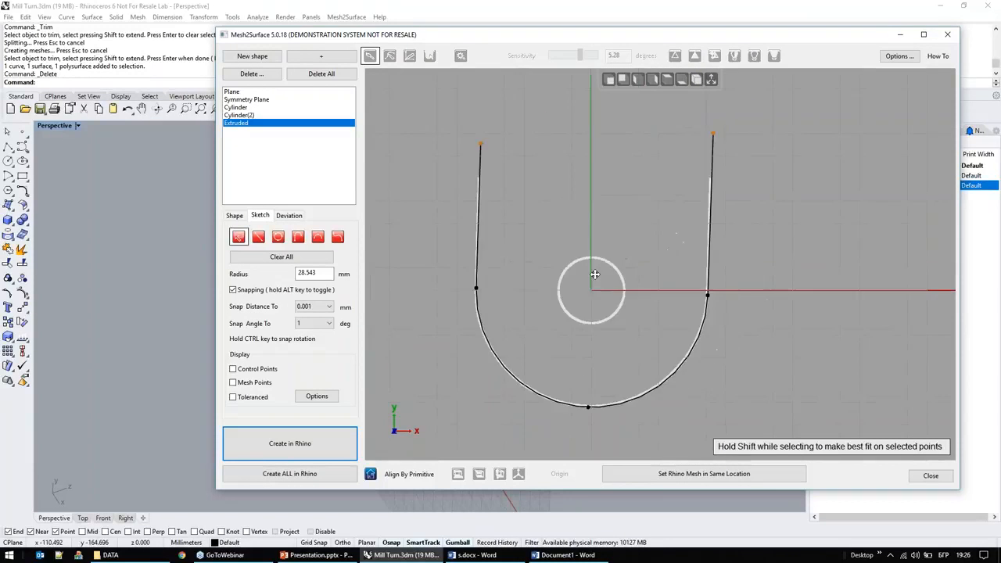
pyautogui.scroll(3, 709, 223)
pyautogui.moveTo(757, 221); pyautogui.dragTo(733, 280, button='right')
pyautogui.moveTo(687, 143); pyautogui.dragTo(686, 144)
pyautogui.scroll(-5, 688, 207)
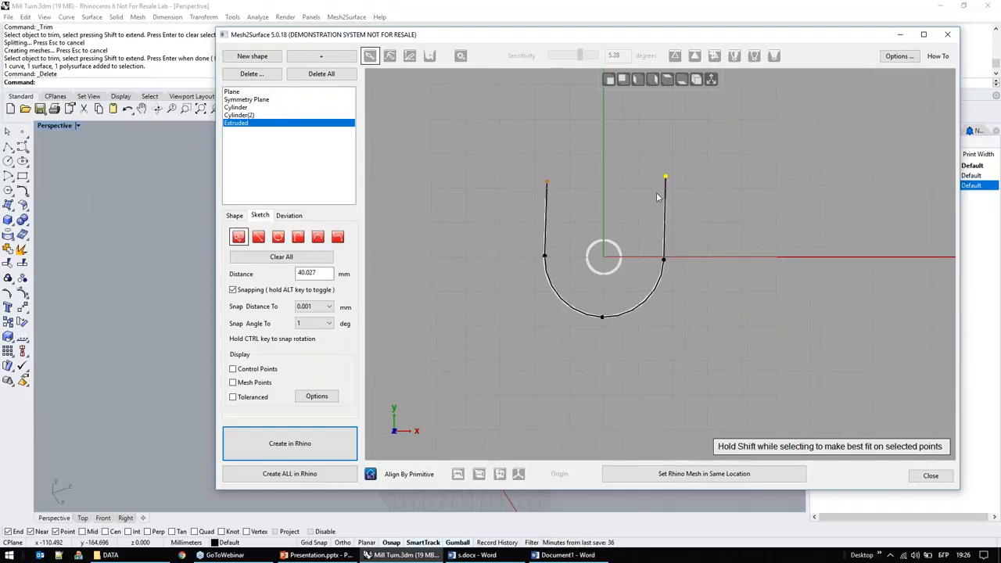
pyautogui.click(549, 205)
pyautogui.click(664, 234)
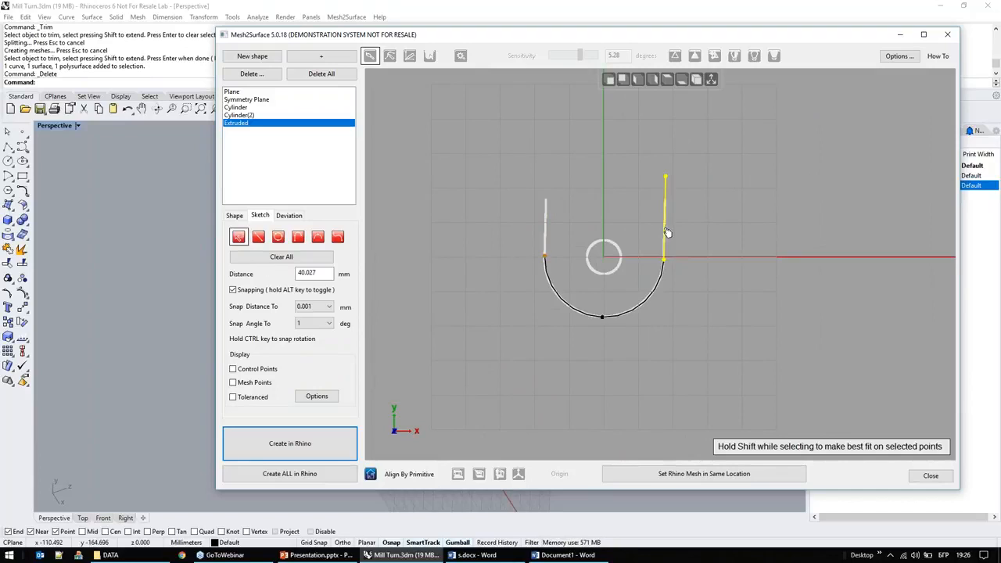
pyautogui.click(652, 301)
pyautogui.scroll(2, 594, 258)
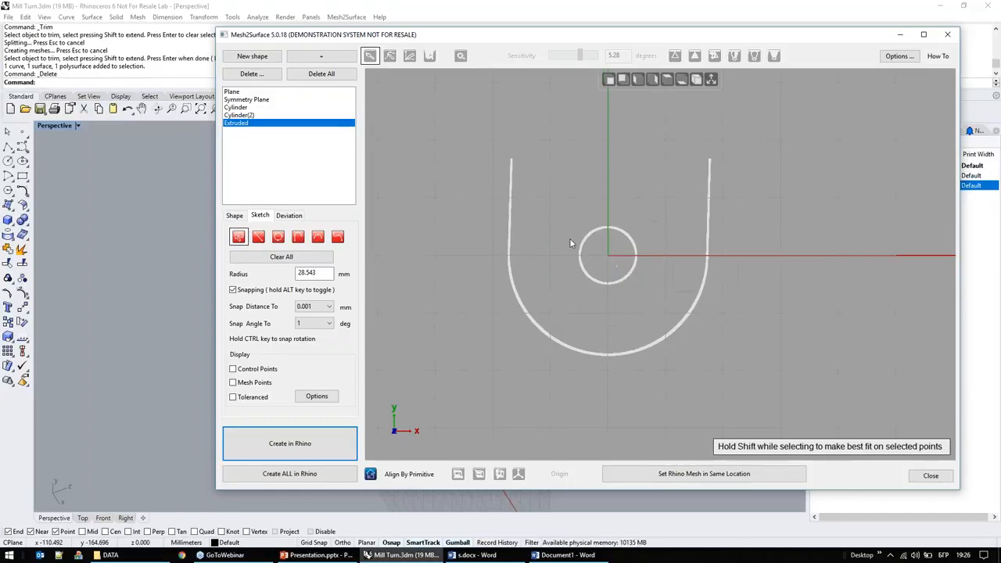
# Step: Best-fit a straight line to each side wall of the U-shaped section and join their lower ends with a tangent arc of 28.498 mm radius
pyautogui.moveTo(551, 169)
pyautogui.mouseDown()
pyautogui.moveTo(491, 179)
pyautogui.moveTo(514, 260)
pyautogui.mouseUp()
pyautogui.moveTo(734, 155)
pyautogui.mouseDown()
pyautogui.moveTo(677, 159)
pyautogui.moveTo(685, 229)
pyautogui.moveTo(731, 272)
pyautogui.mouseUp()
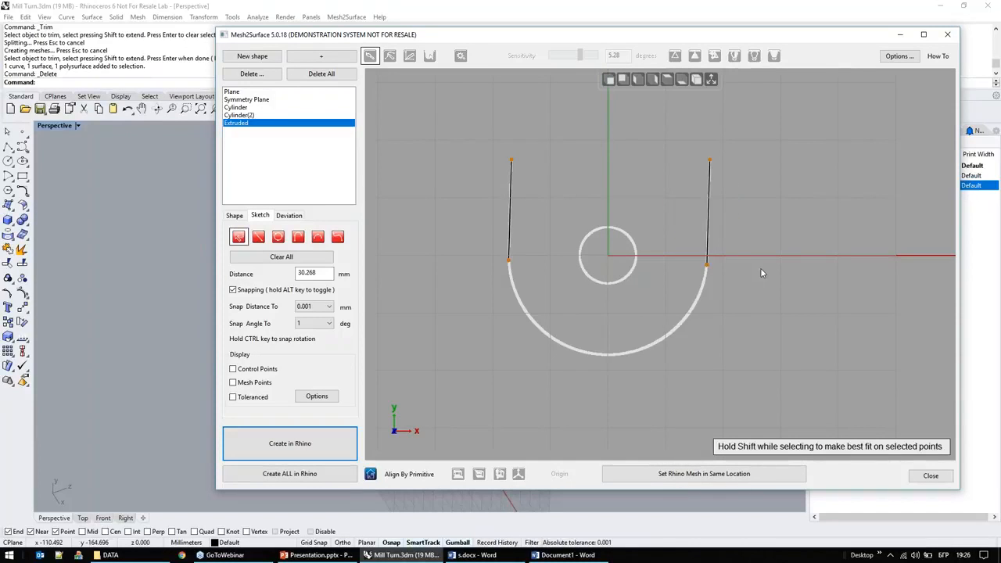
pyautogui.rightClick(676, 282)
pyautogui.click(715, 365)
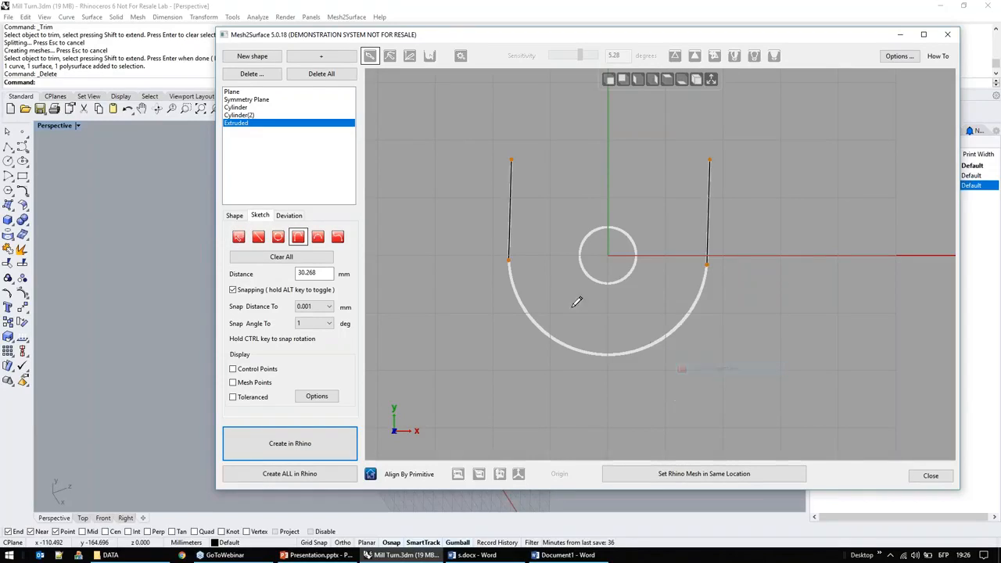
pyautogui.click(508, 259)
pyautogui.click(707, 264)
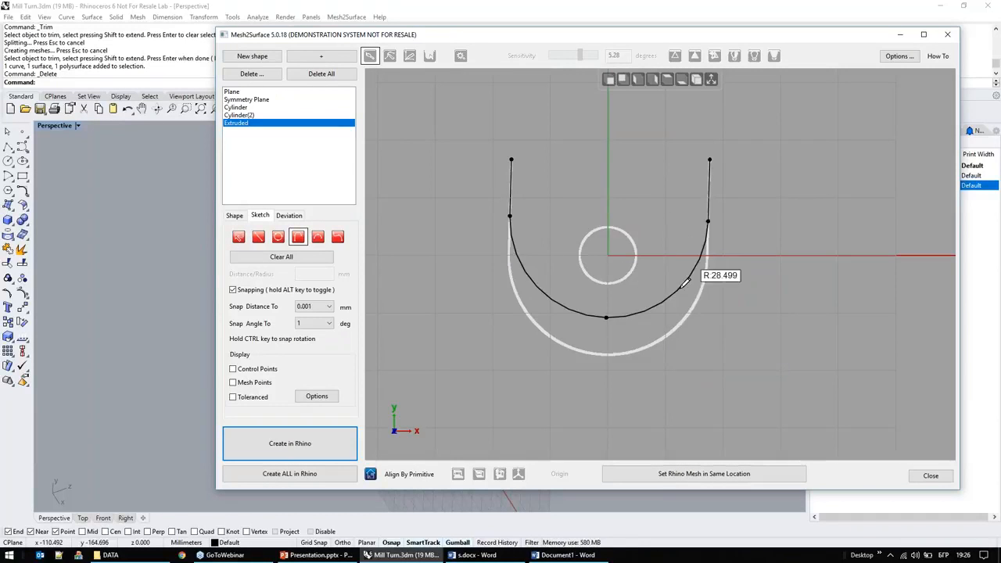
pyautogui.scroll(3, 606, 350)
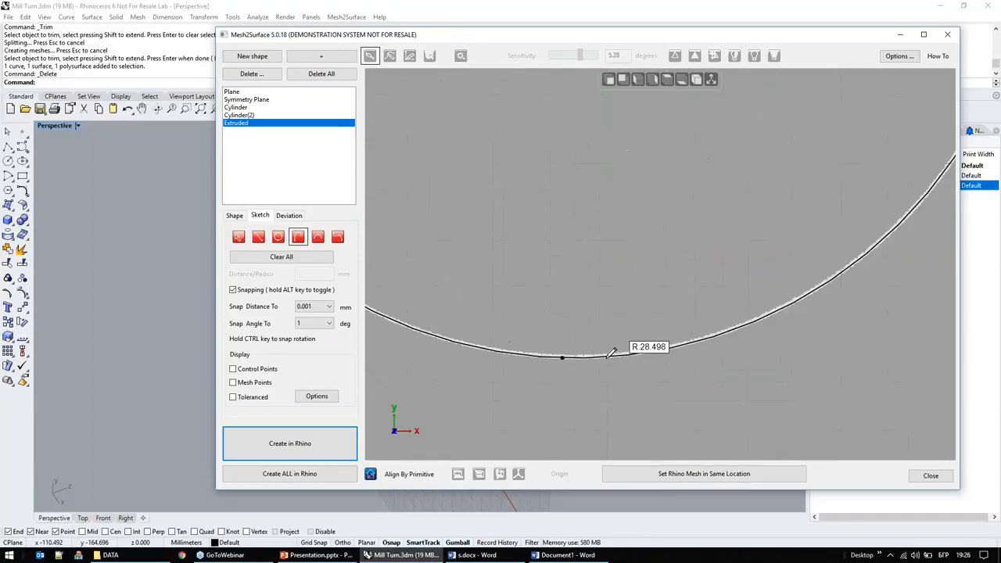
pyautogui.click(630, 343)
pyautogui.scroll(-3, 693, 261)
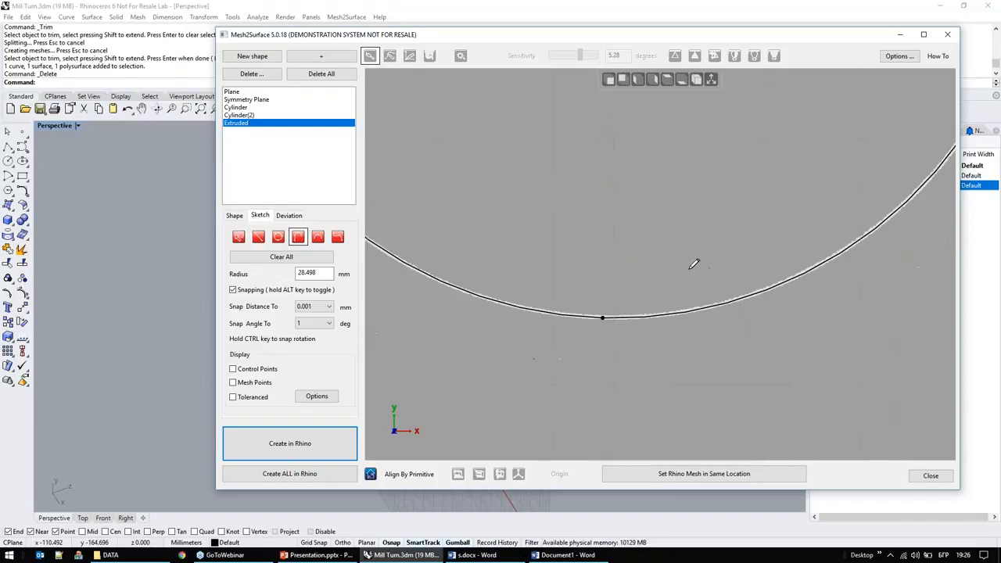
# Step: Examine the deviation map of the extruded surface around the outer wall, probing values near its upper and lower edges
pyautogui.click(288, 215)
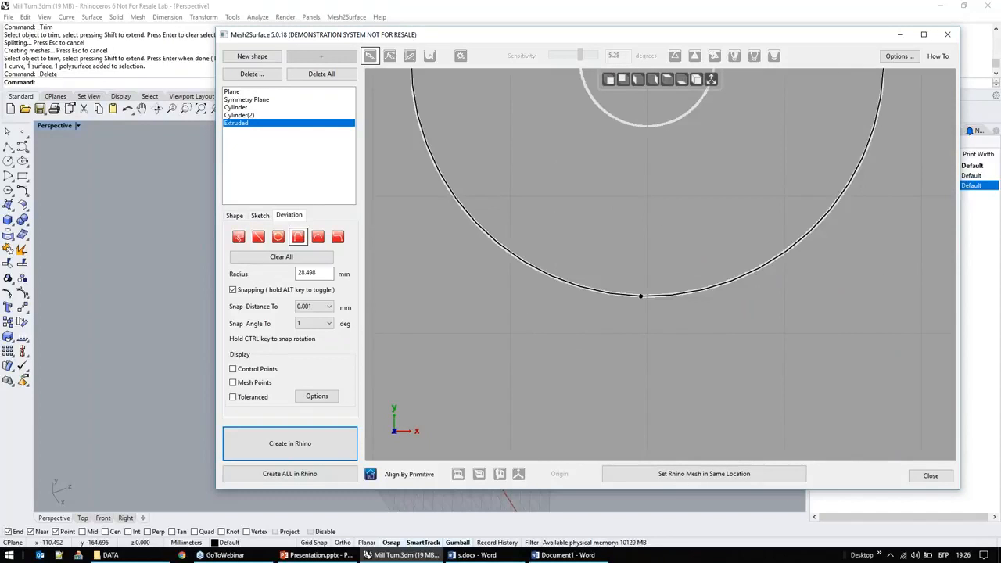
pyautogui.moveTo(673, 326); pyautogui.dragTo(842, 326, button='right')
pyautogui.moveTo(621, 271)
pyautogui.moveTo(522, 272); pyautogui.dragTo(494, 276, button='right')
pyautogui.moveTo(623, 374)
pyautogui.moveTo(676, 351); pyautogui.dragTo(580, 352, button='right')
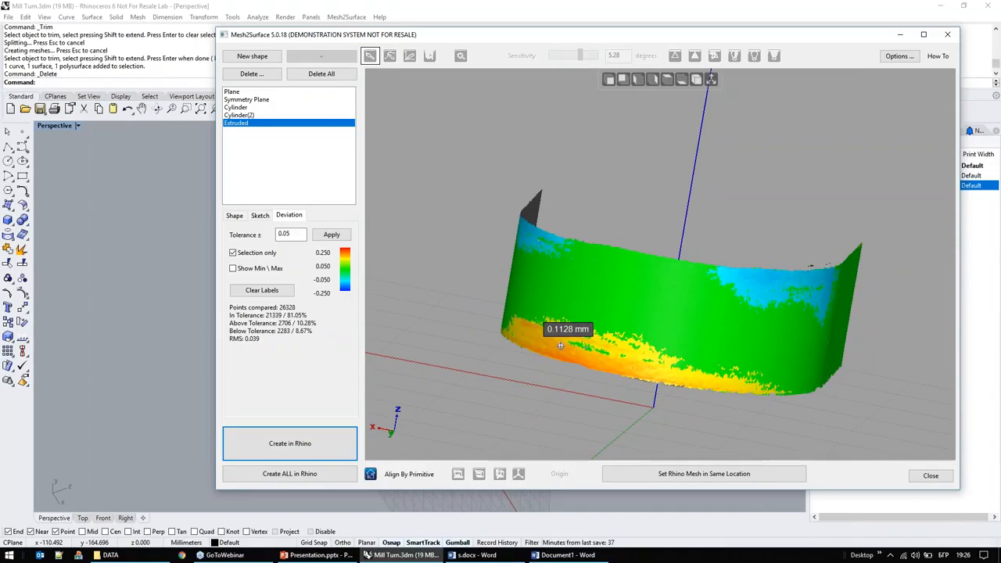
pyautogui.moveTo(582, 320)
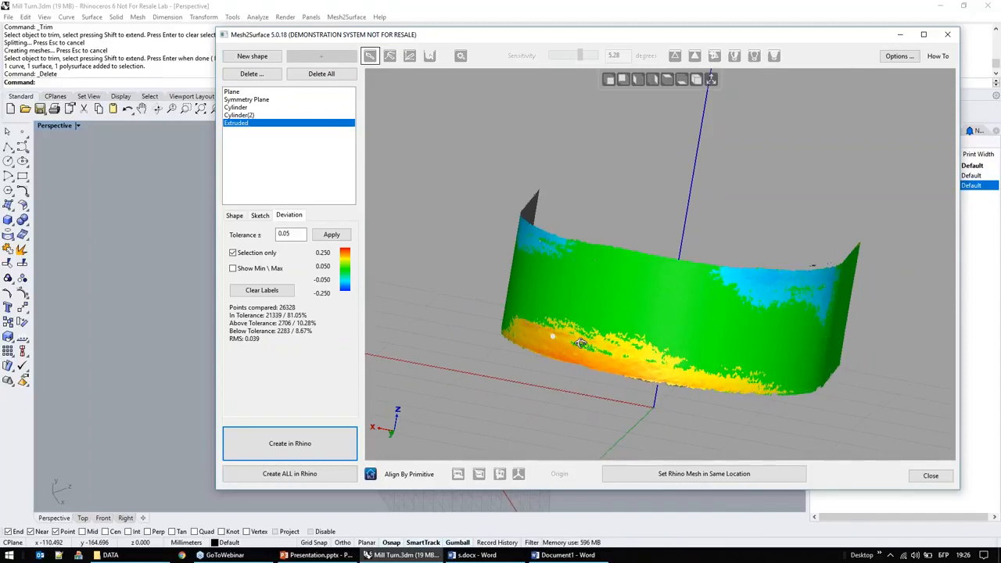
pyautogui.moveTo(555, 336); pyautogui.dragTo(680, 346, button='right')
pyautogui.moveTo(584, 264)
pyautogui.moveTo(628, 290)
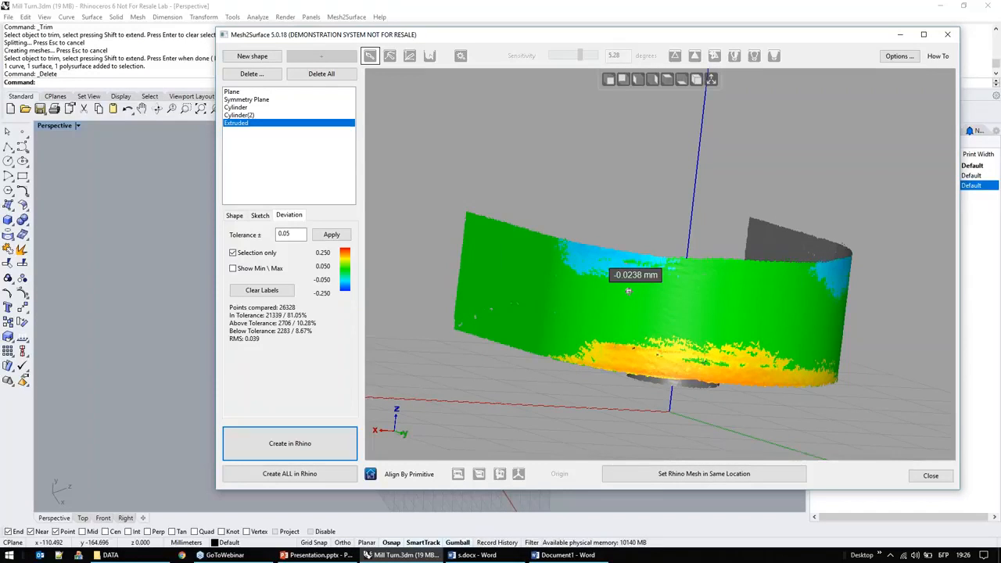
pyautogui.moveTo(590, 331); pyautogui.dragTo(575, 340, button='right')
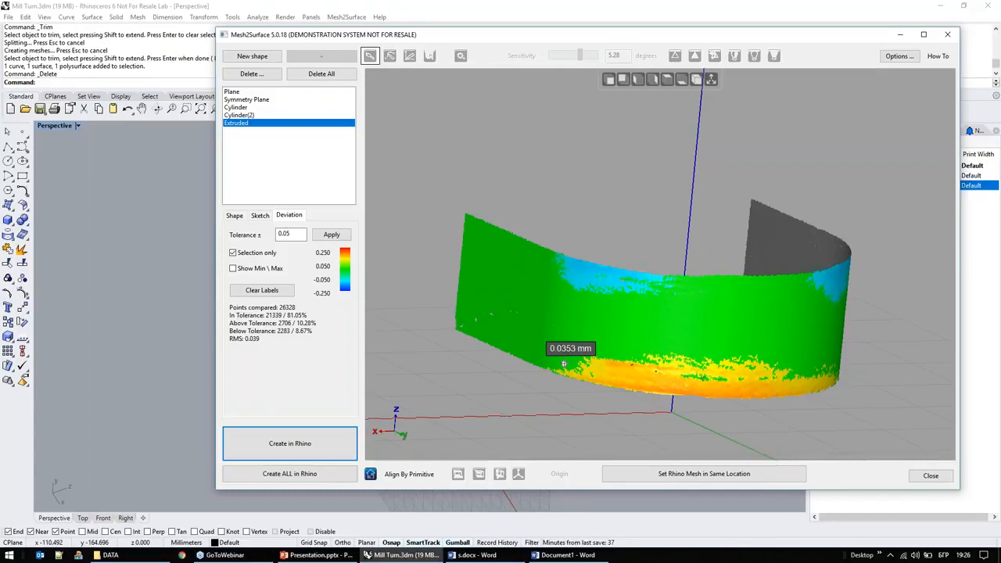
# Step: Extend the extruded surface upward past the part's top rim and downward past the underside of the base flange
pyautogui.click(234, 215)
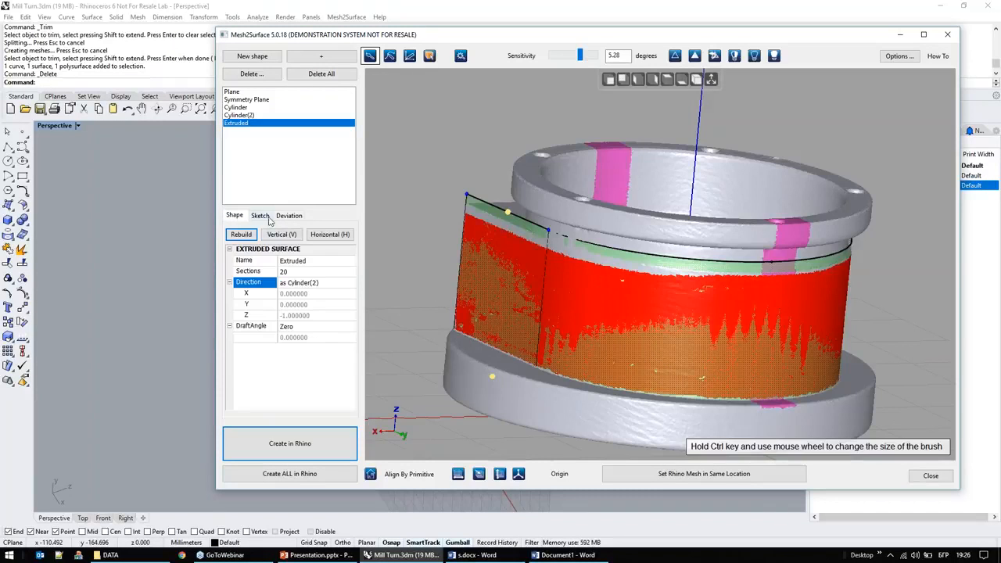
pyautogui.moveTo(617, 402); pyautogui.dragTo(531, 397, button='right')
pyautogui.moveTo(522, 226); pyautogui.dragTo(511, 154)
pyautogui.moveTo(519, 400); pyautogui.dragTo(519, 435)
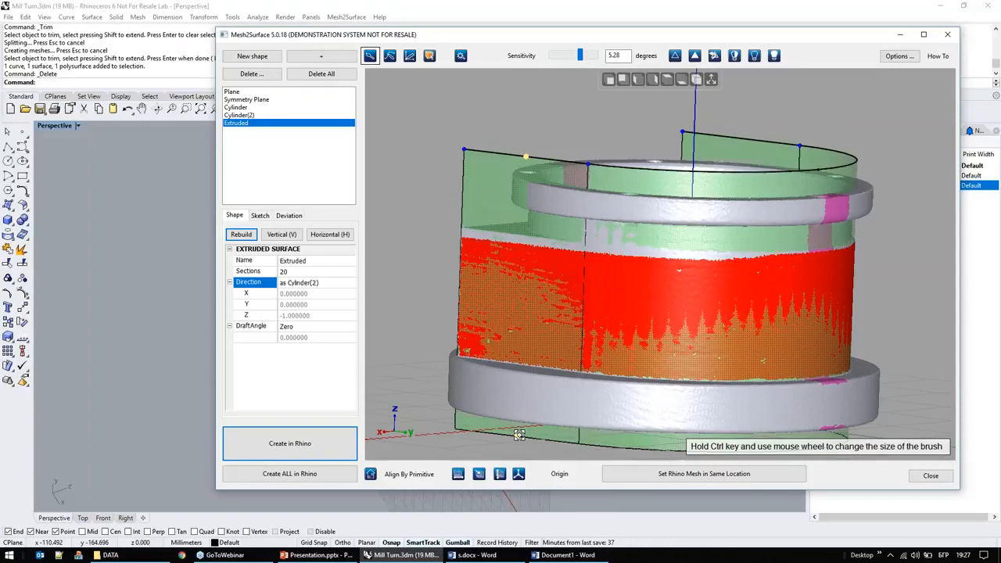
pyautogui.moveTo(491, 383); pyautogui.dragTo(525, 303, button='right')
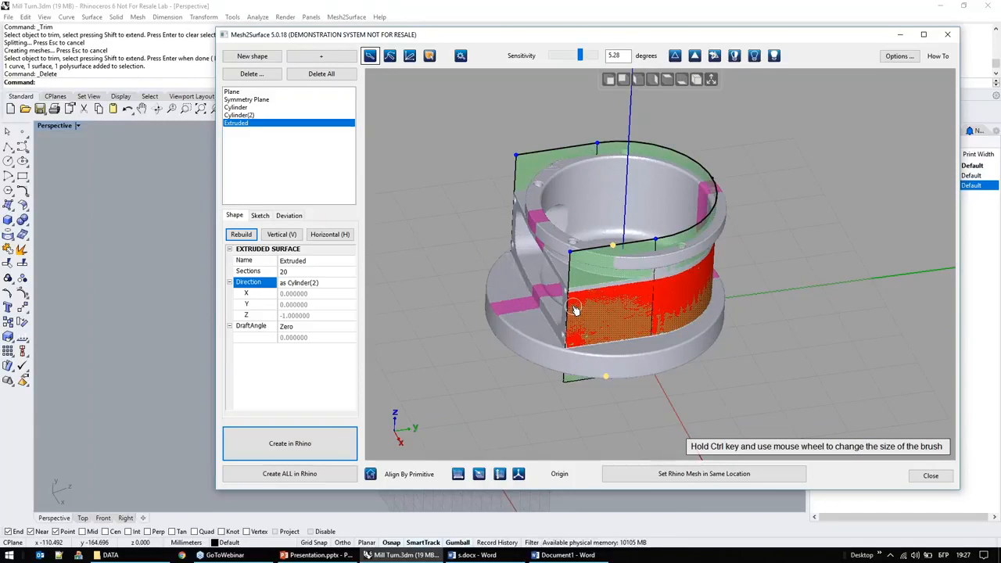
# Step: Start a new shape, clear the outer wall selection and select the base flange's upper face on both sides of the U-shaped wall
pyautogui.click(251, 61)
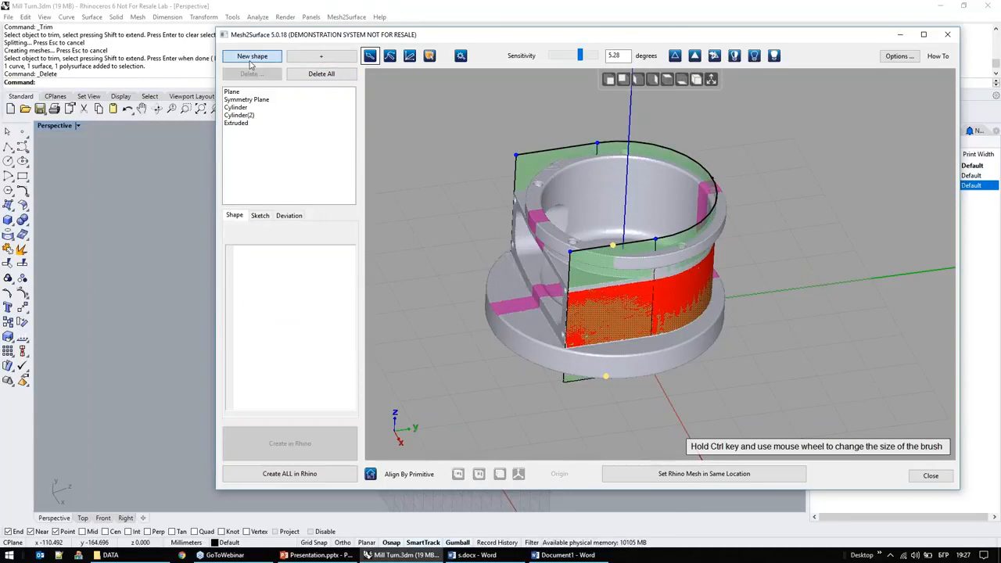
pyautogui.click(462, 61)
pyautogui.click(507, 284)
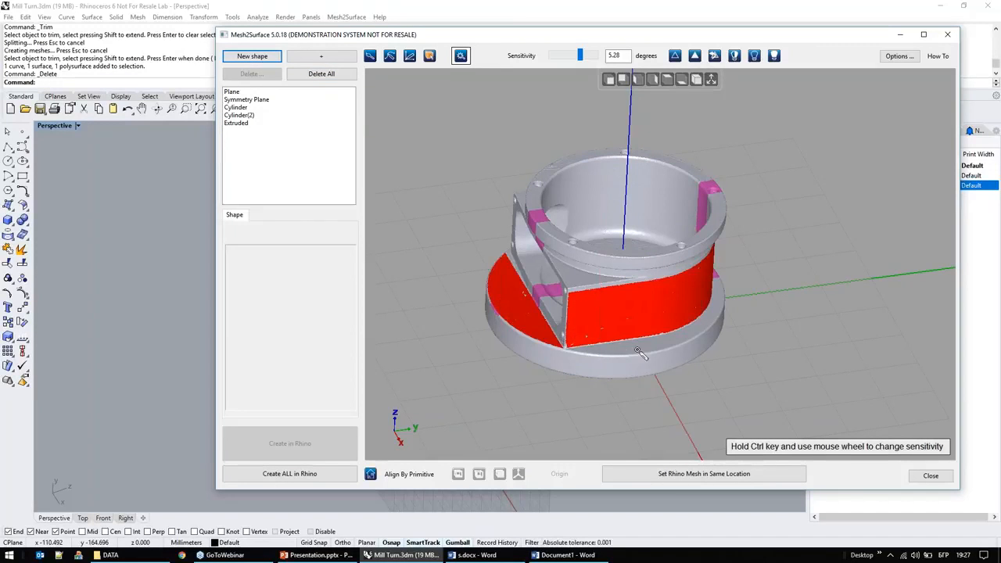
pyautogui.click(628, 352)
pyautogui.moveTo(674, 392); pyautogui.dragTo(694, 383, button='right')
pyautogui.click(674, 57)
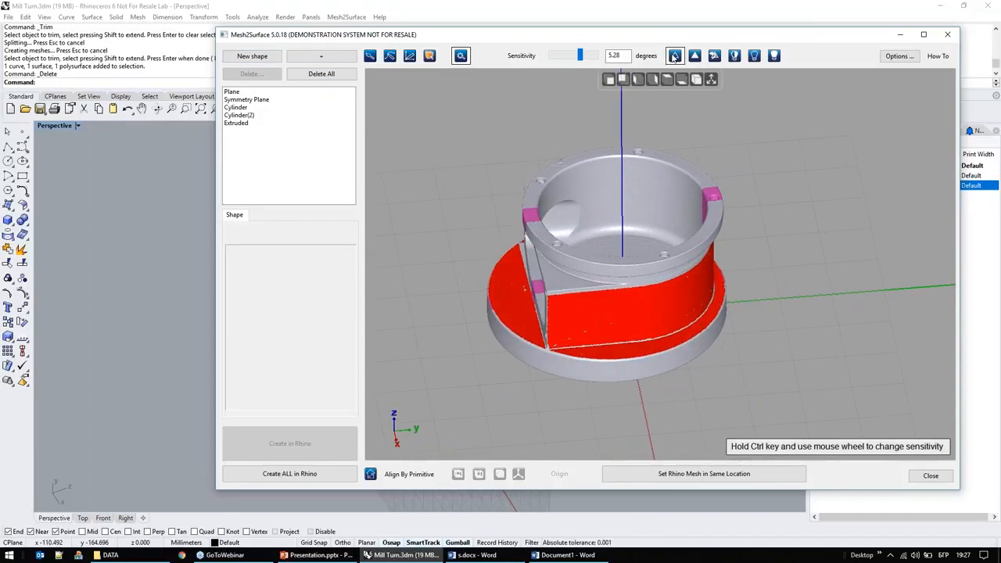
pyautogui.click(619, 352)
pyautogui.moveTo(753, 385); pyautogui.dragTo(664, 342, button='right')
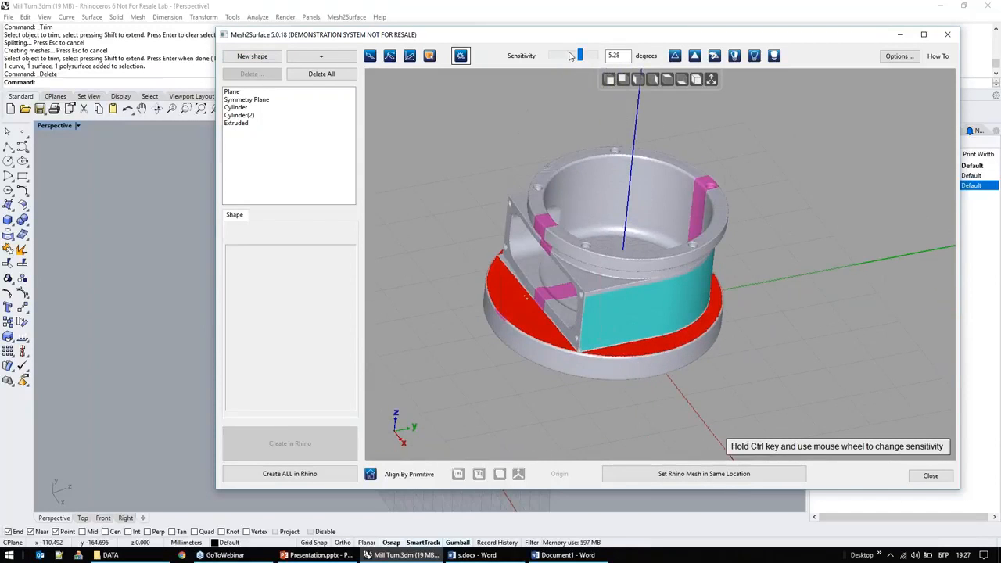
# Step: Set the selection sensitivity to 3.52 degrees and fit a plane to the selected upper face of the base flange
pyautogui.moveTo(572, 63); pyautogui.dragTo(567, 63)
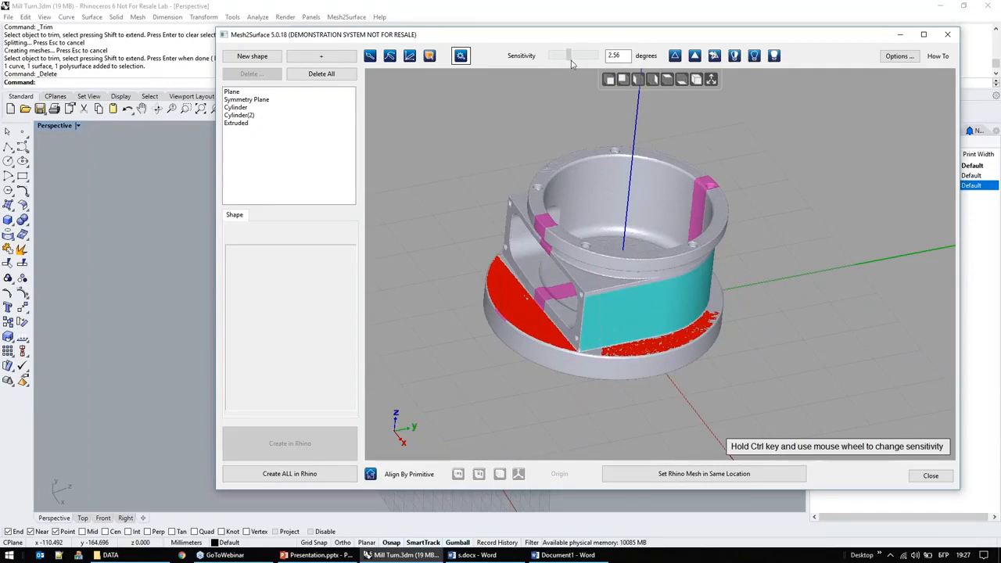
pyautogui.moveTo(855, 272); pyautogui.dragTo(711, 379, button='right')
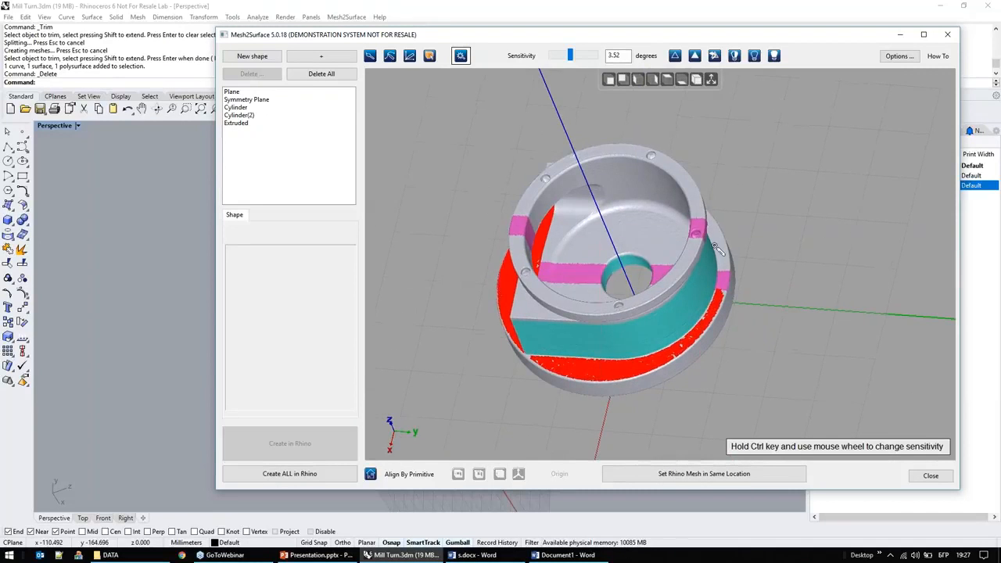
pyautogui.moveTo(759, 254); pyautogui.dragTo(755, 332, button='right')
pyautogui.middleClick(806, 182)
pyautogui.click(821, 192)
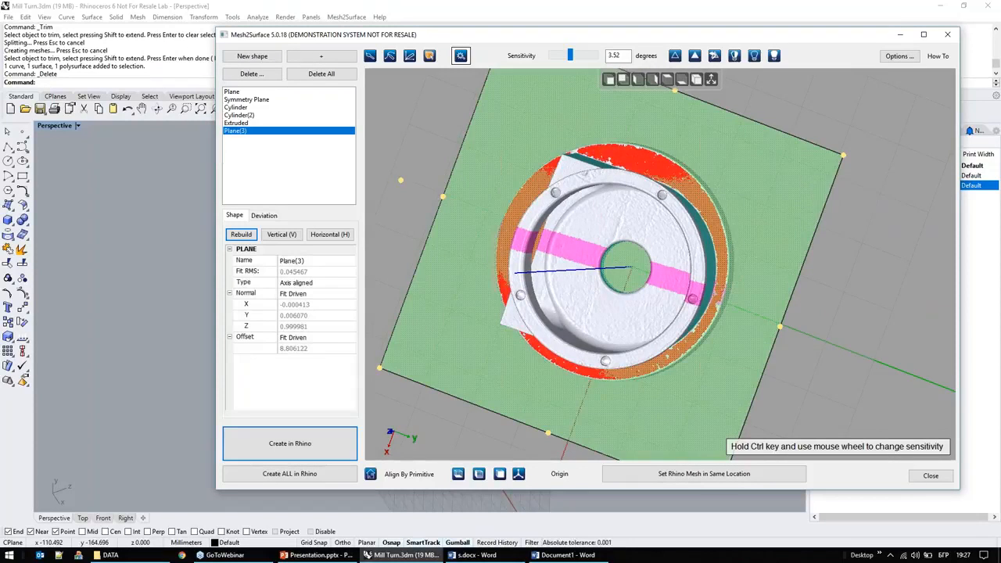
# Step: Examine the flange plane's deviation map, its position on the part and the options for its normal
pyautogui.click(264, 216)
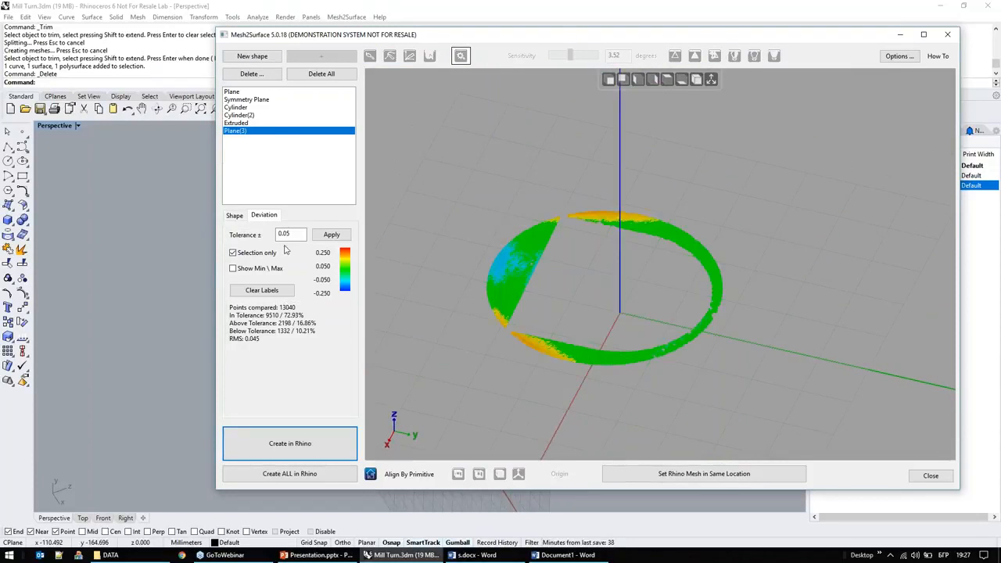
pyautogui.click(234, 217)
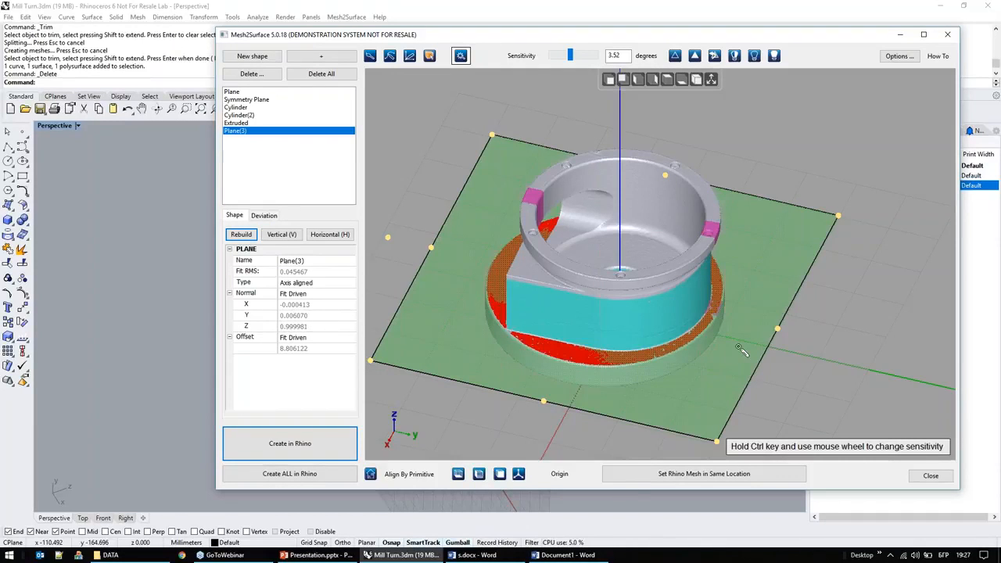
pyautogui.moveTo(734, 325)
pyautogui.mouseDown(button='right')
pyautogui.moveTo(741, 314)
pyautogui.moveTo(724, 319)
pyautogui.mouseUp(button='right')
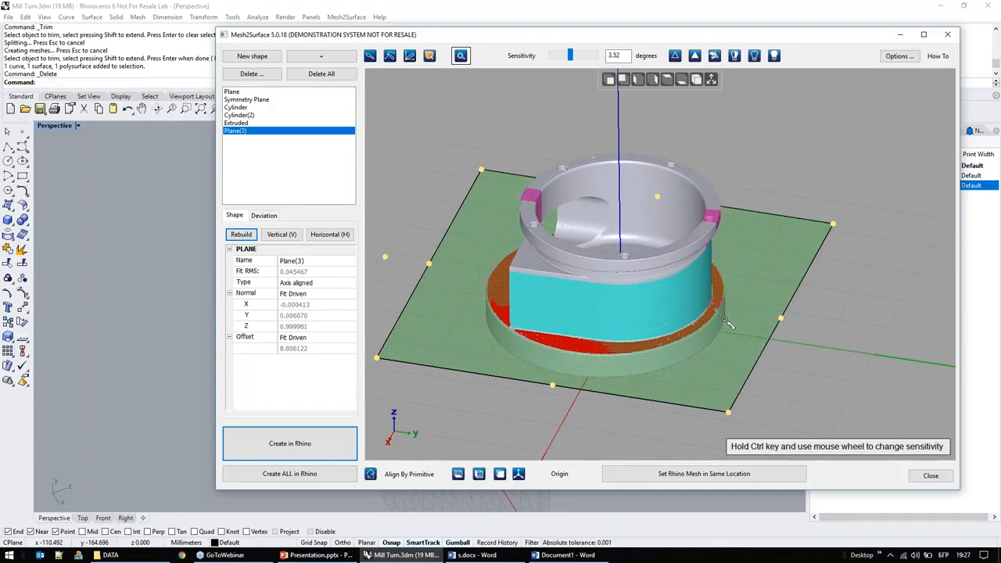
pyautogui.moveTo(782, 388)
pyautogui.mouseDown(button='right')
pyautogui.moveTo(790, 379)
pyautogui.moveTo(775, 380)
pyautogui.mouseUp(button='right')
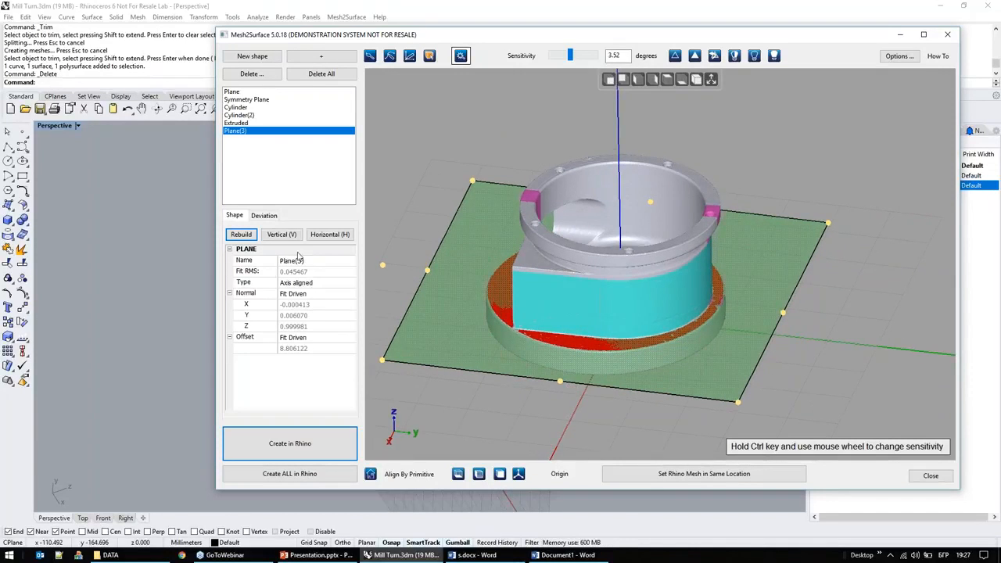
pyautogui.click(305, 293)
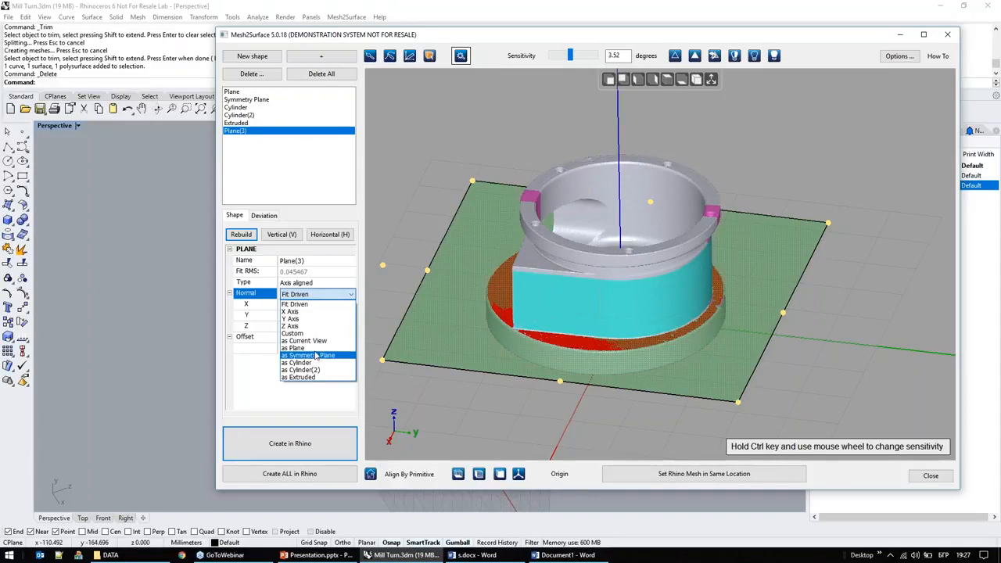
pyautogui.click(249, 389)
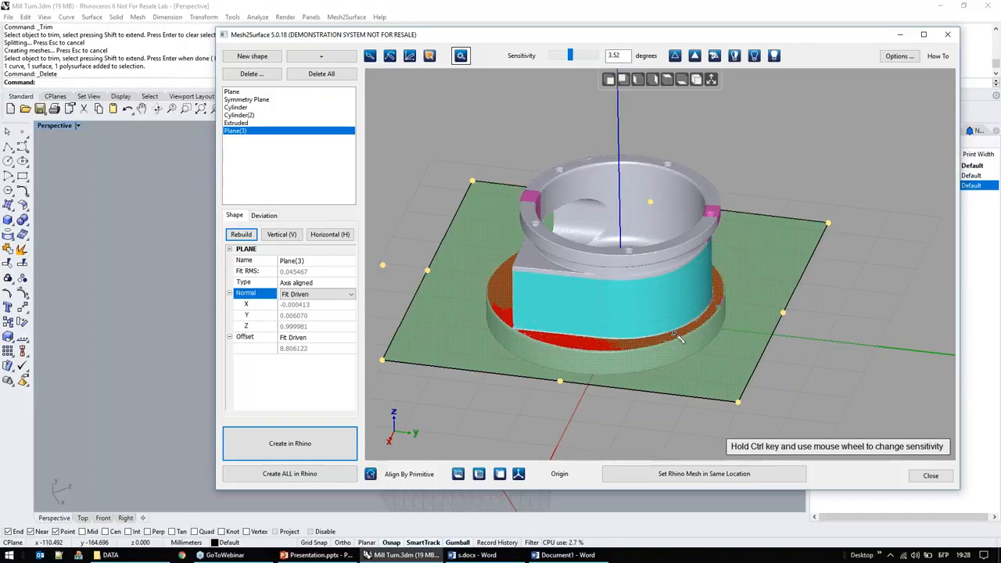
# Step: Make the flange plane horizontal, with its normal at 0, 0, 1, and check its deviation map
pyautogui.click(329, 235)
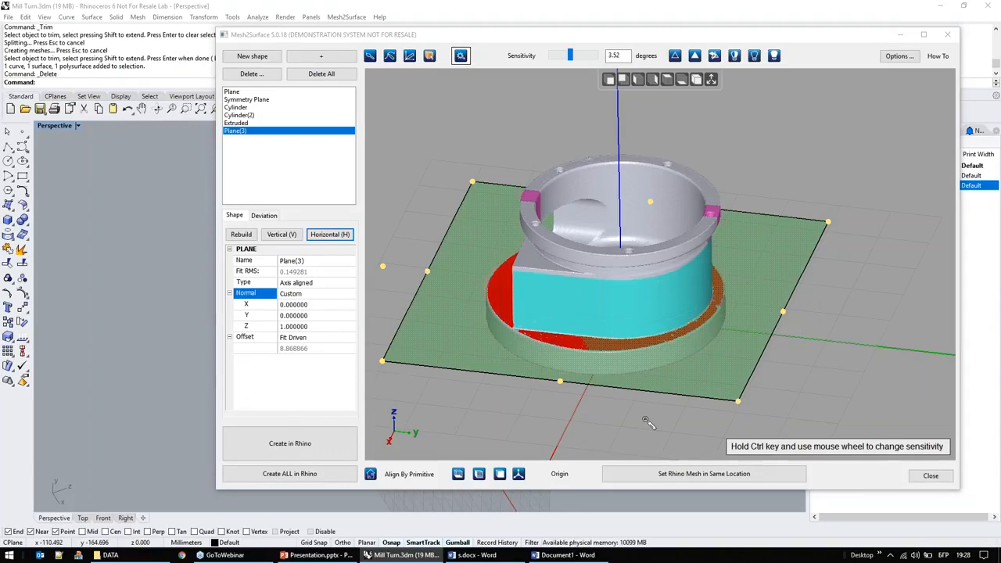
pyautogui.click(266, 216)
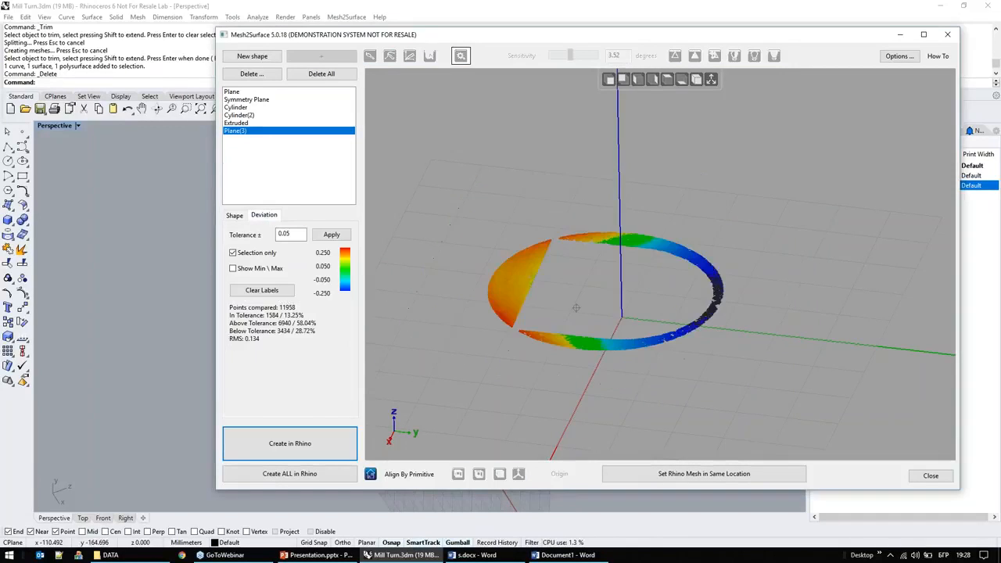
pyautogui.moveTo(606, 258); pyautogui.dragTo(605, 257, button='right')
pyautogui.scroll(5, 521, 265)
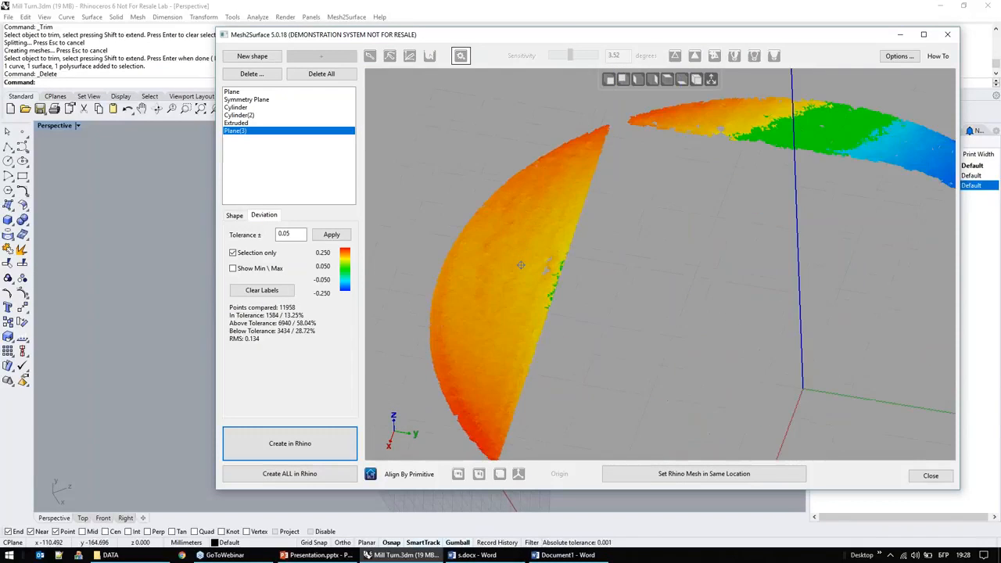
pyautogui.scroll(-3, 521, 265)
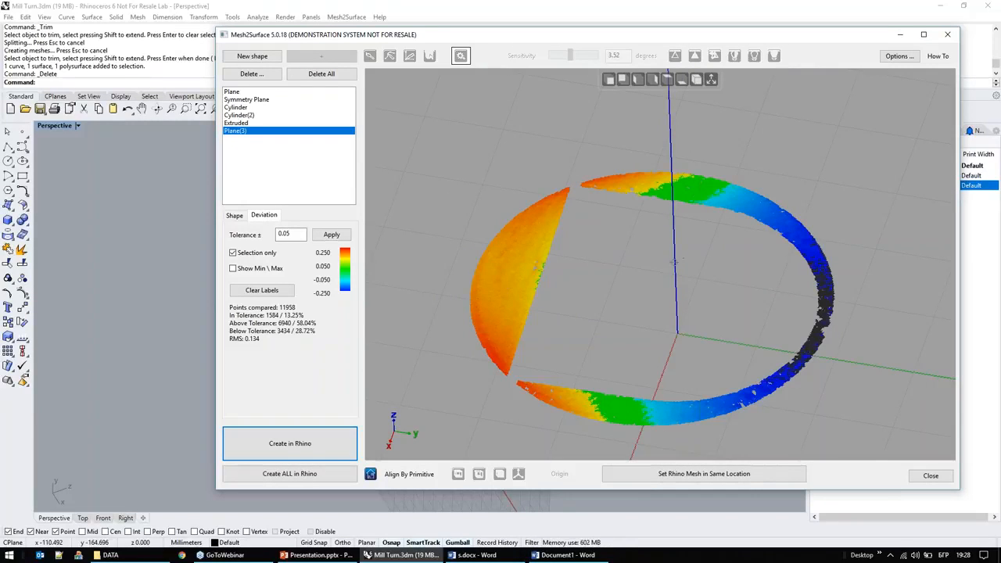
pyautogui.click(235, 215)
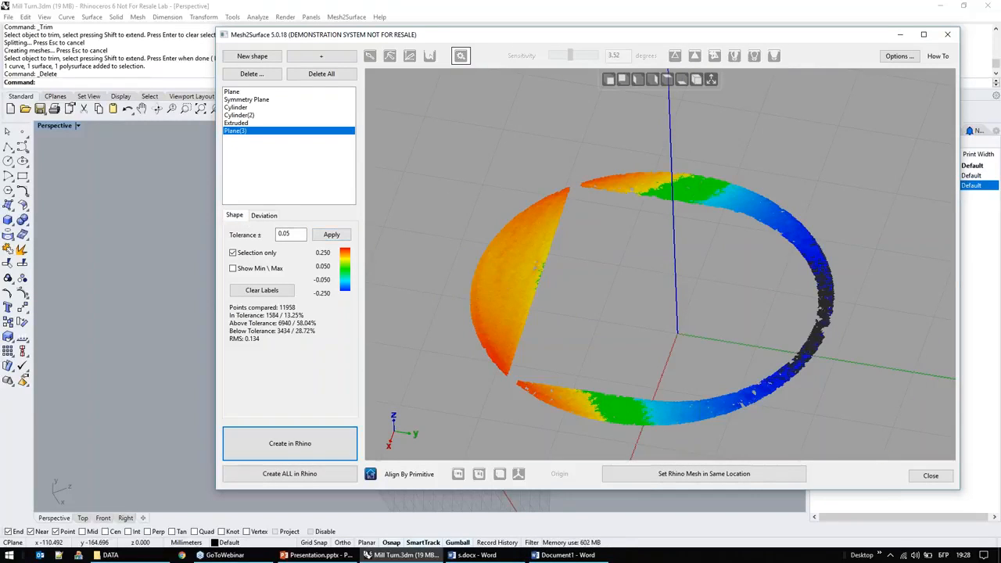
# Step: Check how the horizontal plane sits on the base flange and create it as a surface in Rhino
pyautogui.moveTo(635, 329); pyautogui.dragTo(639, 391, button='right')
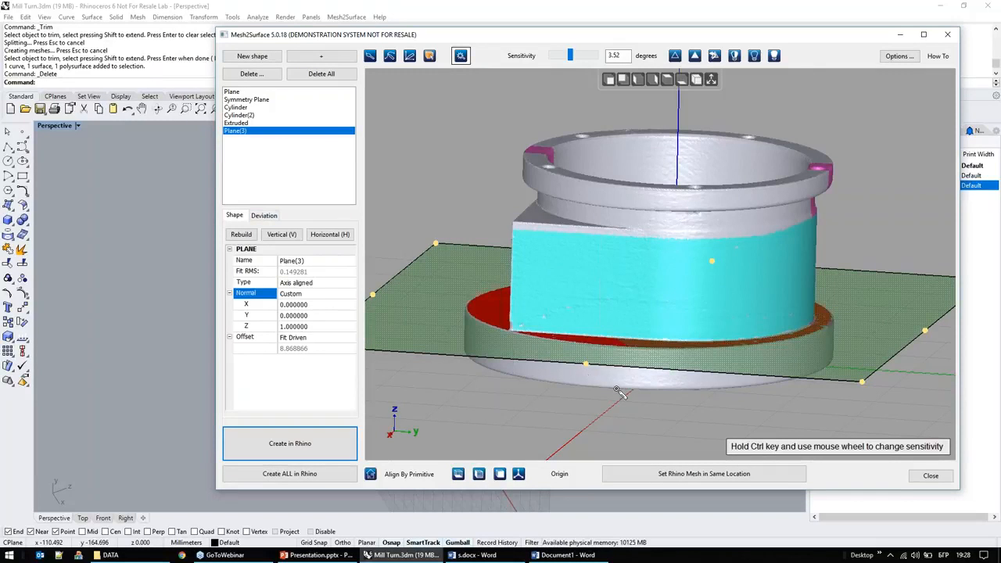
pyautogui.moveTo(657, 395); pyautogui.dragTo(684, 417, button='right')
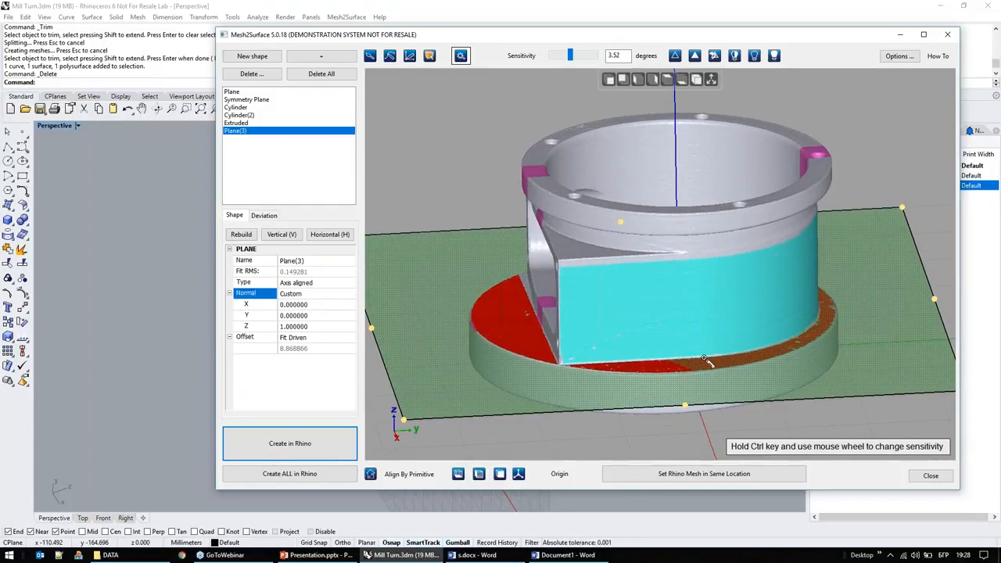
pyautogui.moveTo(512, 350); pyautogui.dragTo(534, 359, button='right')
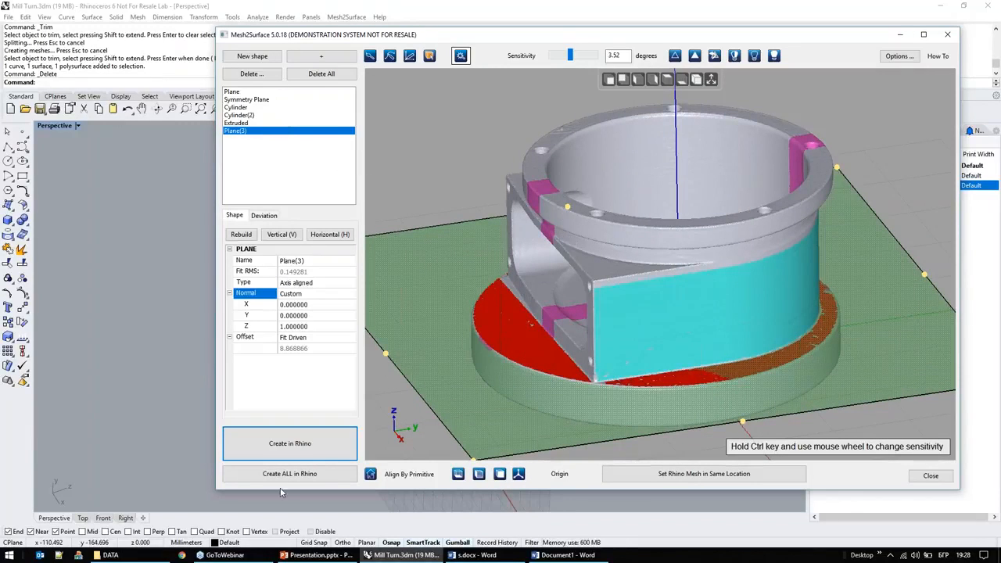
pyautogui.click(308, 456)
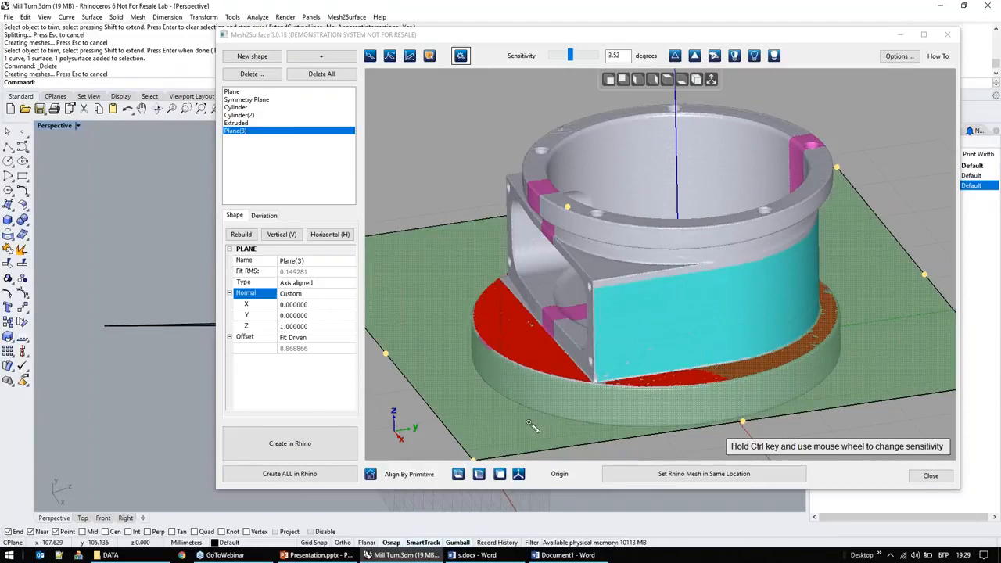
# Step: Clear the base flange selection and start a new shape for the upper bowl
pyautogui.moveTo(530, 423); pyautogui.dragTo(668, 143, button='right')
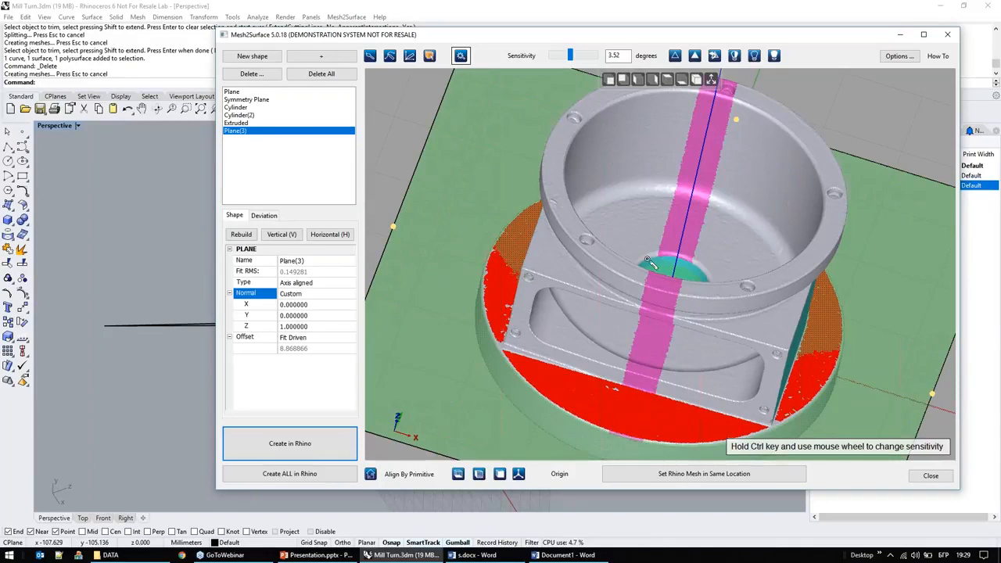
pyautogui.click(675, 57)
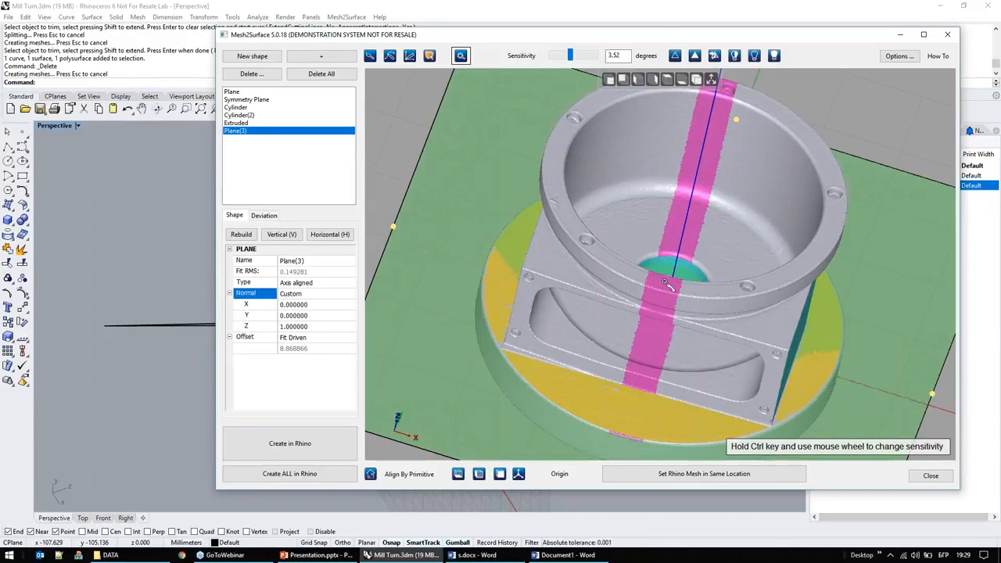
pyautogui.click(264, 57)
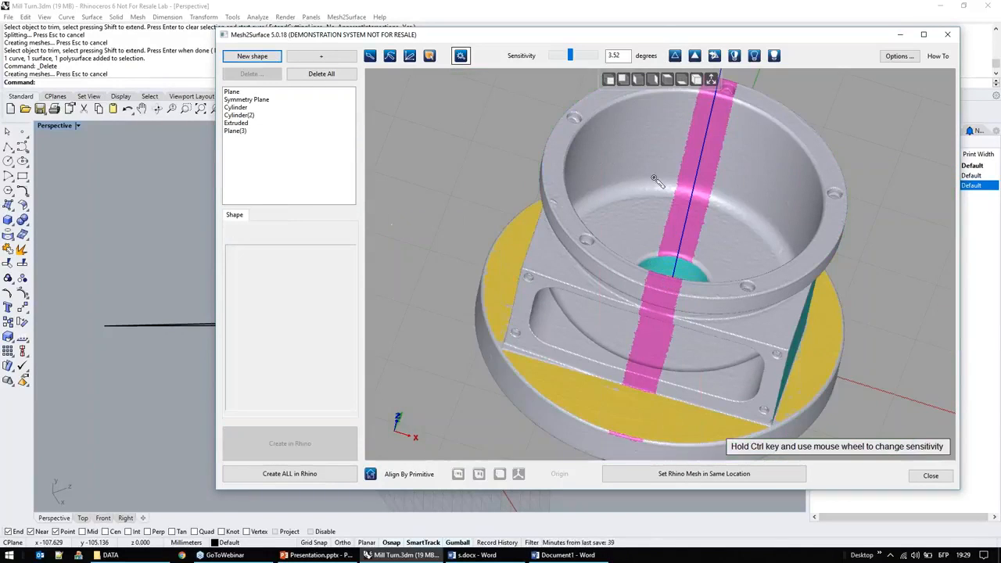
# Step: Select the inner cylindrical wall and the floor of the upper bowl on the mesh with the sensitivity-based selection
pyautogui.moveTo(667, 254); pyautogui.dragTo(766, 239, button='right')
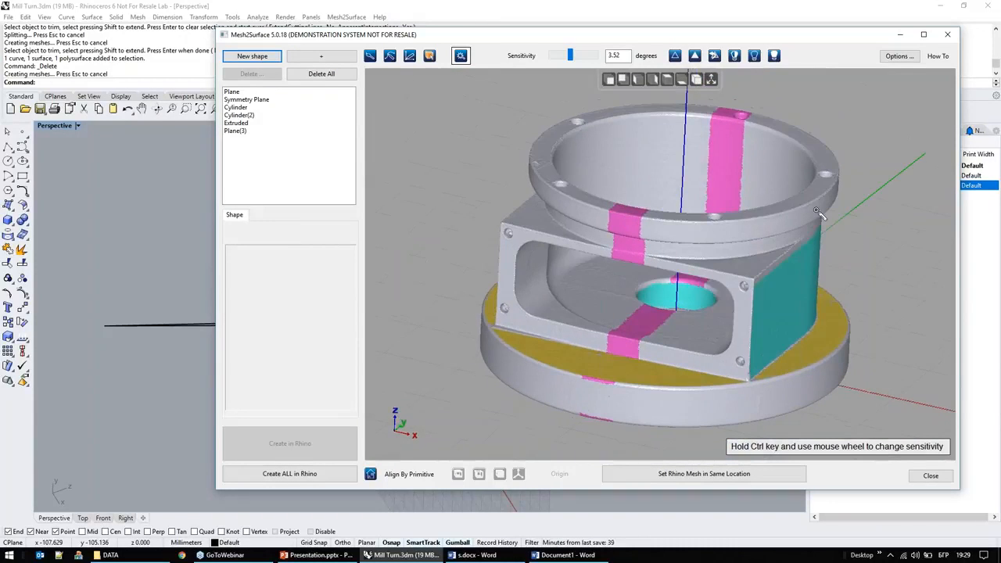
pyautogui.click(672, 176)
pyautogui.moveTo(569, 333); pyautogui.dragTo(603, 240, button='right')
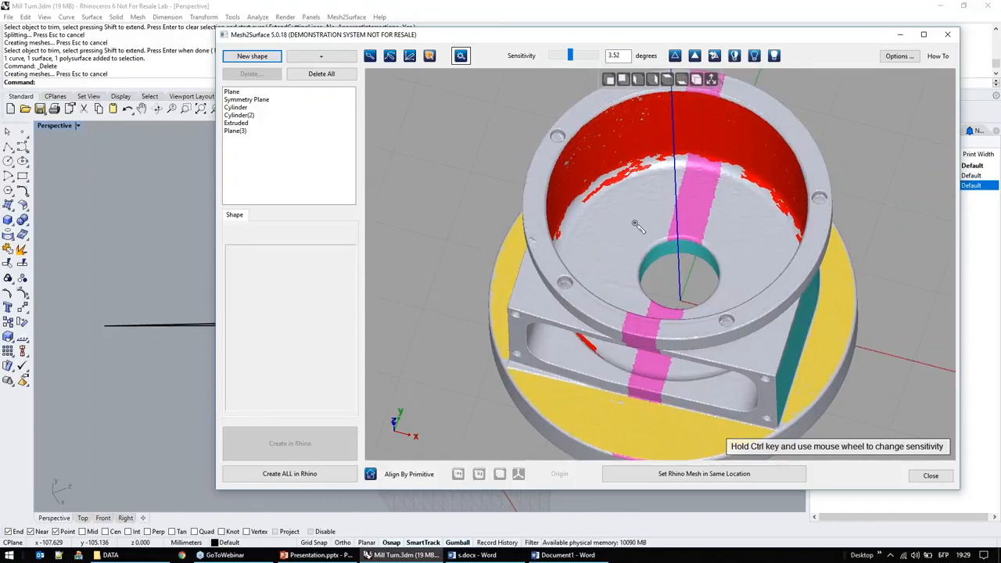
pyautogui.click(643, 224)
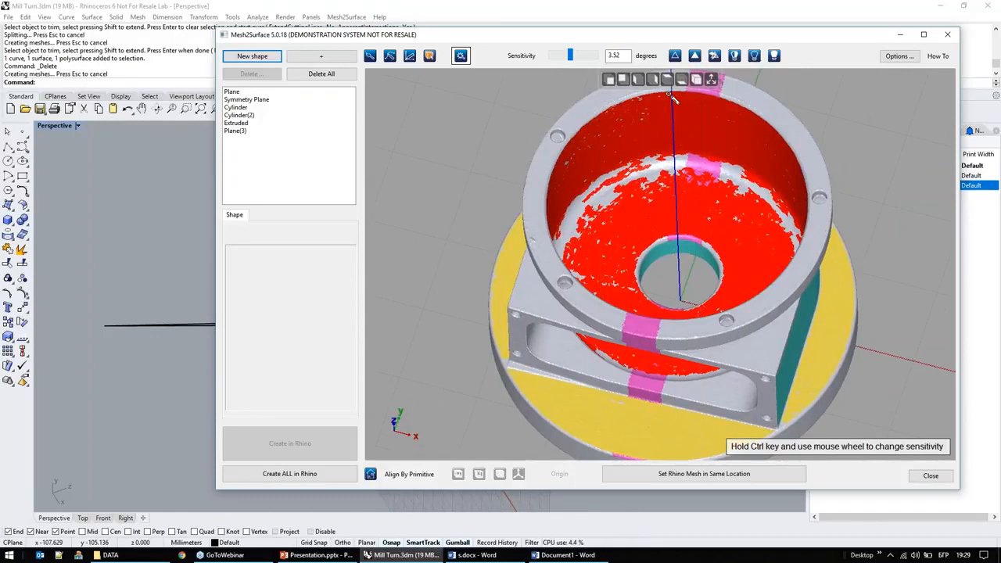
pyautogui.moveTo(677, 148); pyautogui.dragTo(677, 139, button='right')
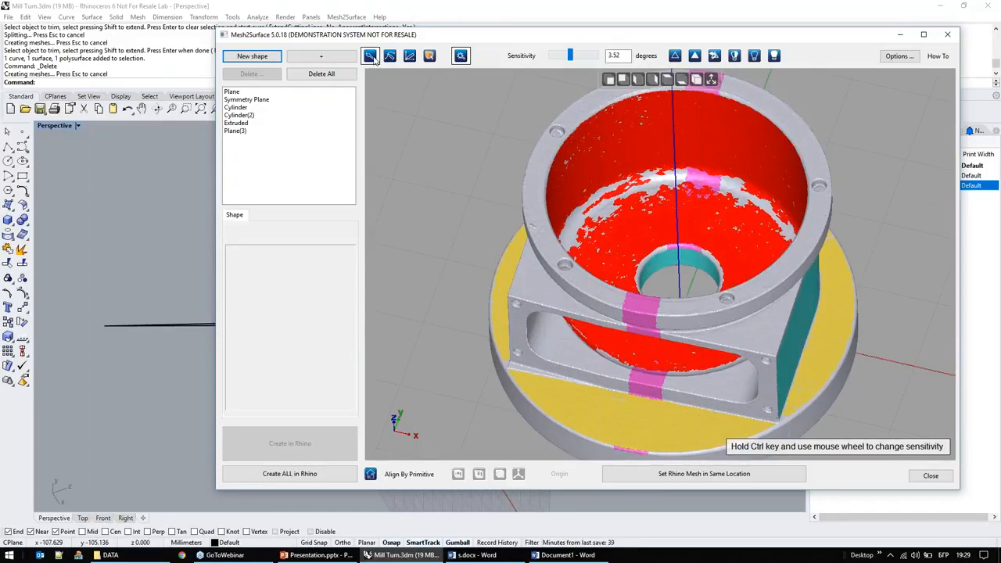
# Step: Limit selection to front-facing mesh and brush over the remaining unselected areas inside the bowl
pyautogui.click(429, 61)
pyautogui.click(370, 56)
pyautogui.moveTo(649, 181)
pyautogui.mouseDown()
pyautogui.moveTo(598, 205)
pyautogui.moveTo(768, 214)
pyautogui.moveTo(757, 206)
pyautogui.mouseUp()
pyautogui.moveTo(713, 222); pyautogui.dragTo(745, 258, button='right')
pyautogui.moveTo(724, 176); pyautogui.dragTo(769, 285)
pyautogui.moveTo(737, 259)
pyautogui.mouseDown(button='right')
pyautogui.moveTo(773, 216)
pyautogui.moveTo(719, 139)
pyautogui.moveTo(742, 144)
pyautogui.mouseUp(button='right')
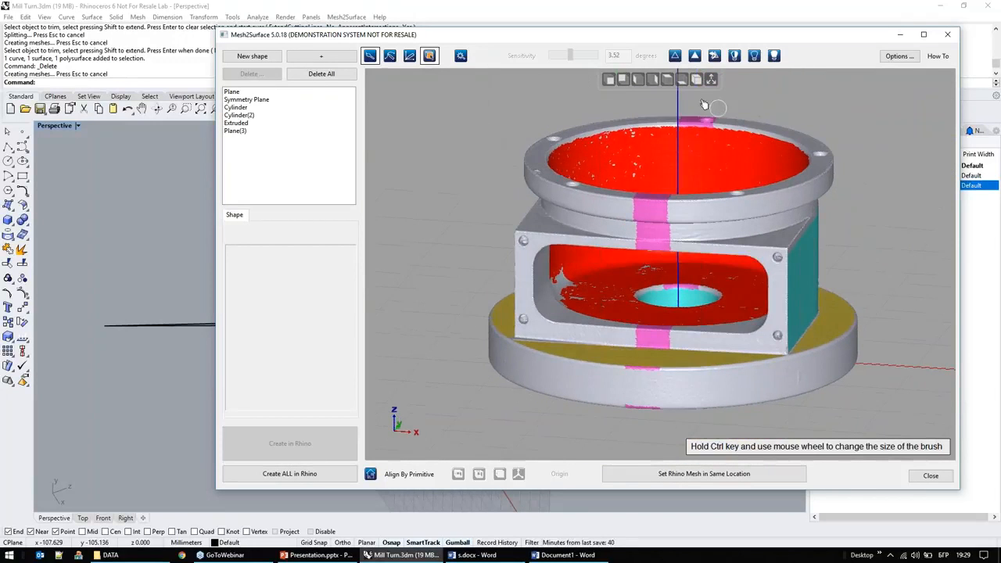
# Step: Brush the upper ring's outer wall and rim into the selection from the left and front views, including the mesh facing away
pyautogui.click(640, 80)
pyautogui.moveTo(531, 161)
pyautogui.mouseDown()
pyautogui.moveTo(530, 214)
pyautogui.moveTo(752, 223)
pyautogui.moveTo(755, 159)
pyautogui.moveTo(753, 235)
pyautogui.mouseUp()
pyautogui.moveTo(788, 242); pyautogui.dragTo(708, 376, button='right')
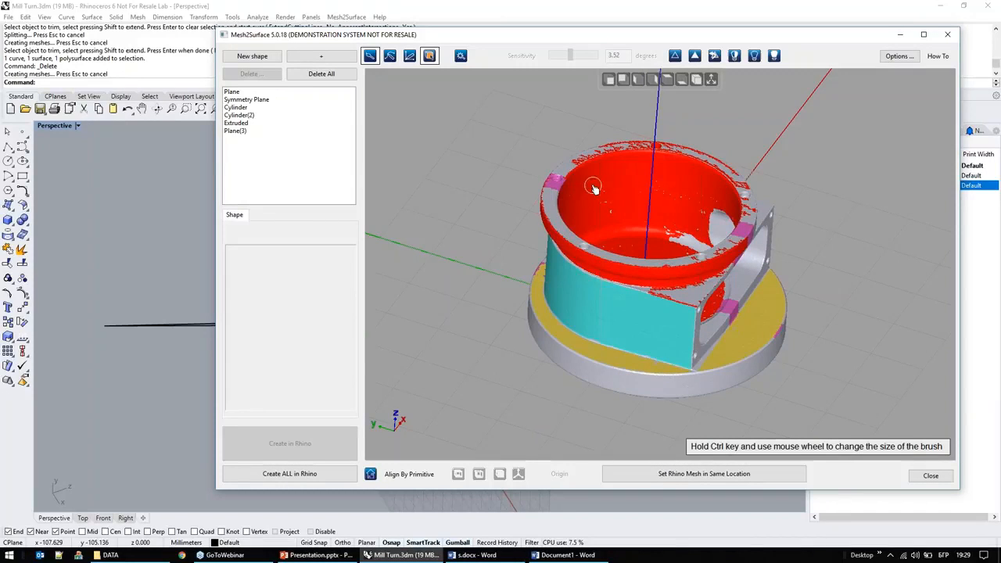
pyautogui.click(608, 80)
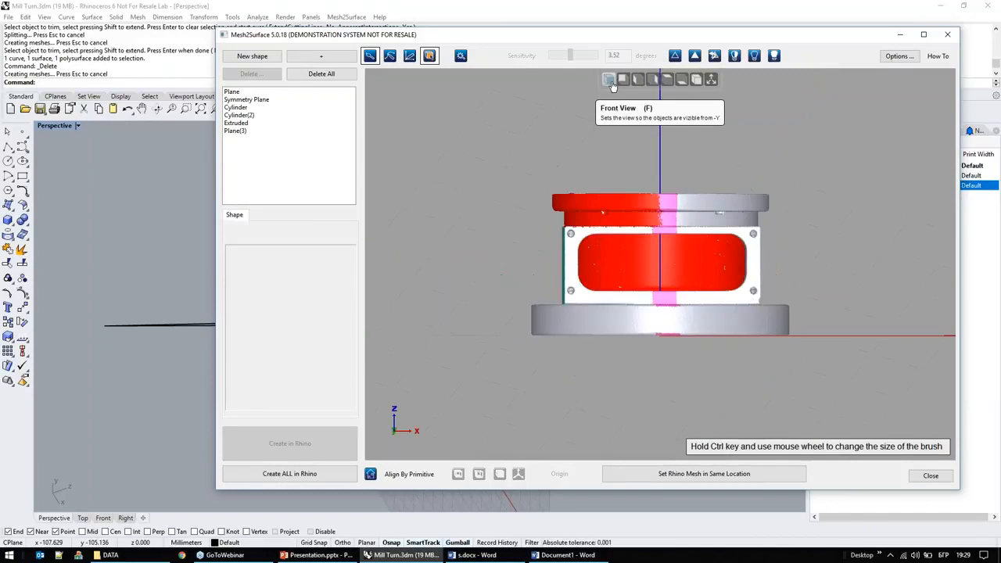
pyautogui.moveTo(558, 156)
pyautogui.mouseDown()
pyautogui.moveTo(535, 178)
pyautogui.moveTo(580, 217)
pyautogui.moveTo(766, 217)
pyautogui.mouseUp()
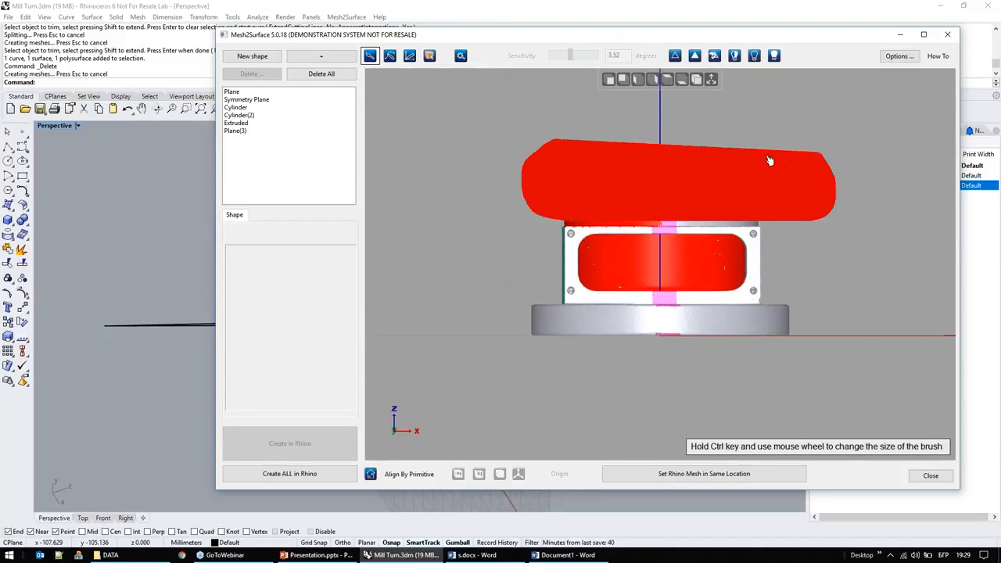
pyautogui.moveTo(716, 259); pyautogui.dragTo(674, 285, button='right')
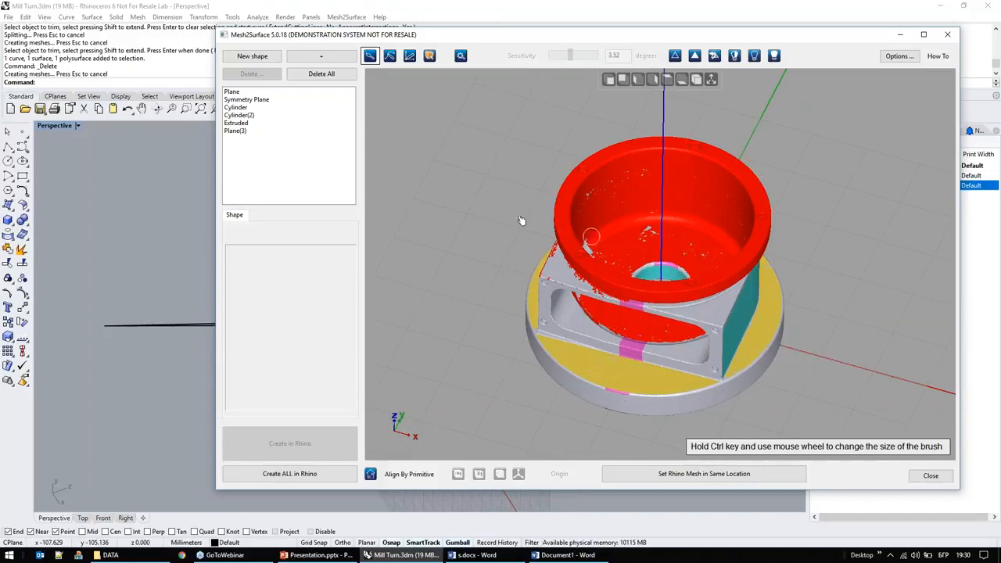
# Step: Fit a revolved surface to the selected bowl and ring areas and check how it sits on the mesh
pyautogui.click(321, 56)
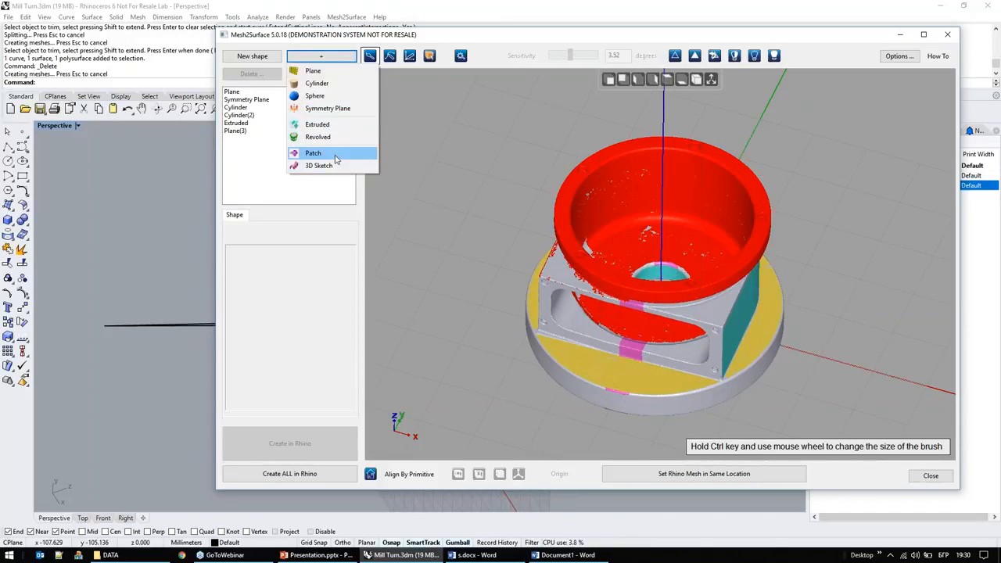
pyautogui.click(321, 137)
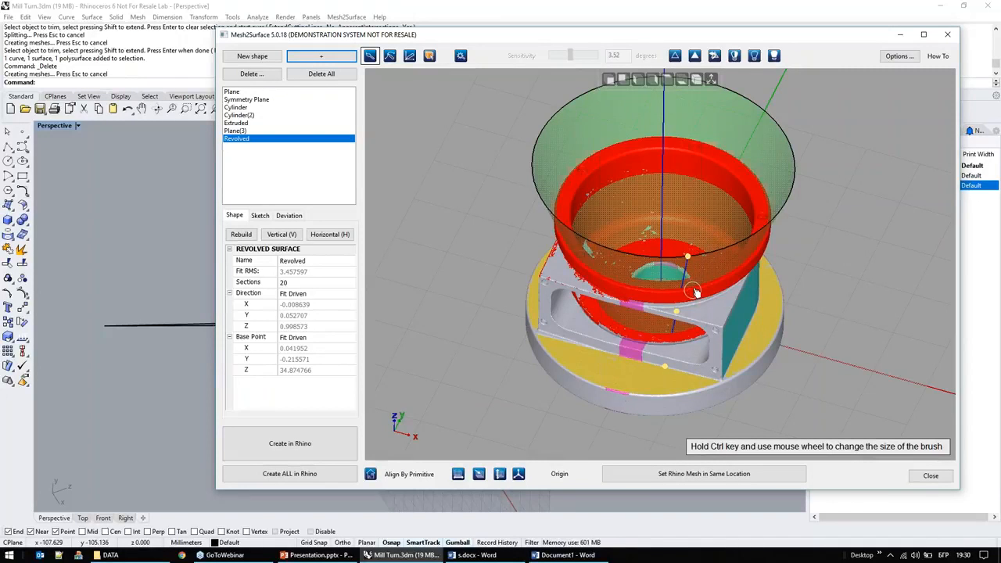
pyautogui.moveTo(655, 262)
pyautogui.mouseDown(button='right')
pyautogui.moveTo(656, 334)
pyautogui.moveTo(661, 287)
pyautogui.mouseUp(button='right')
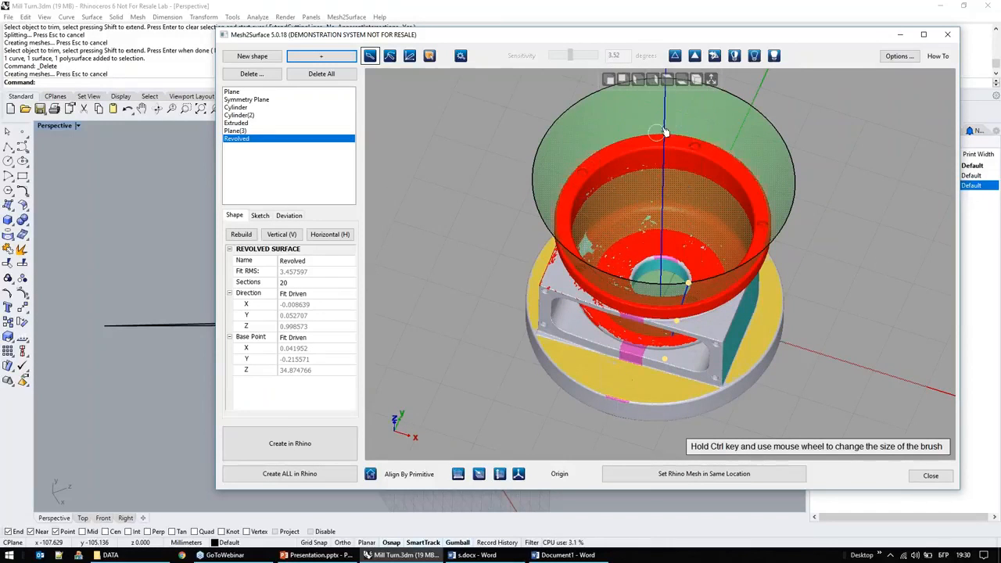
pyautogui.moveTo(667, 275); pyautogui.dragTo(664, 219, button='right')
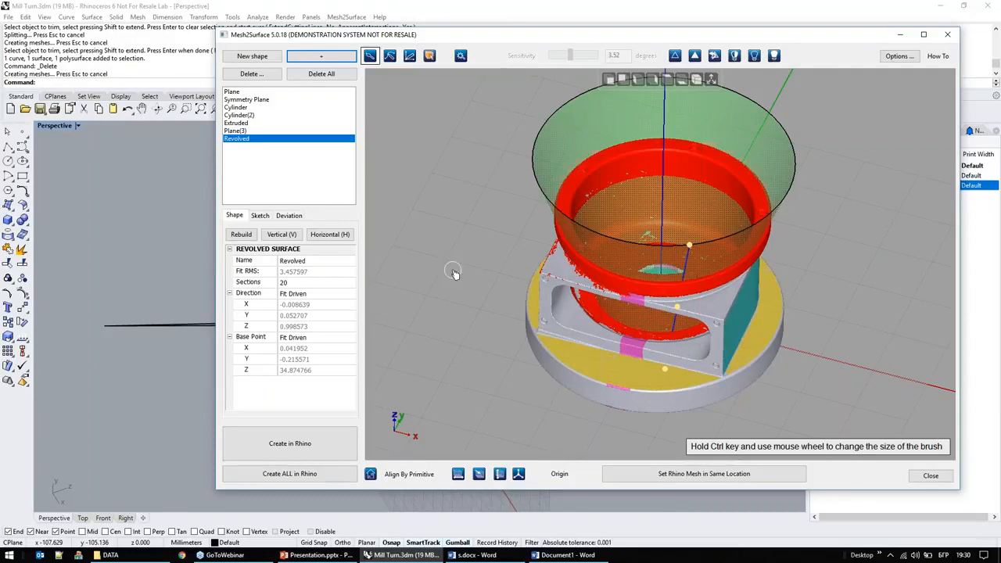
# Step: Set the revolved surface's direction to the Z Axis and its base point to Origin
pyautogui.click(335, 295)
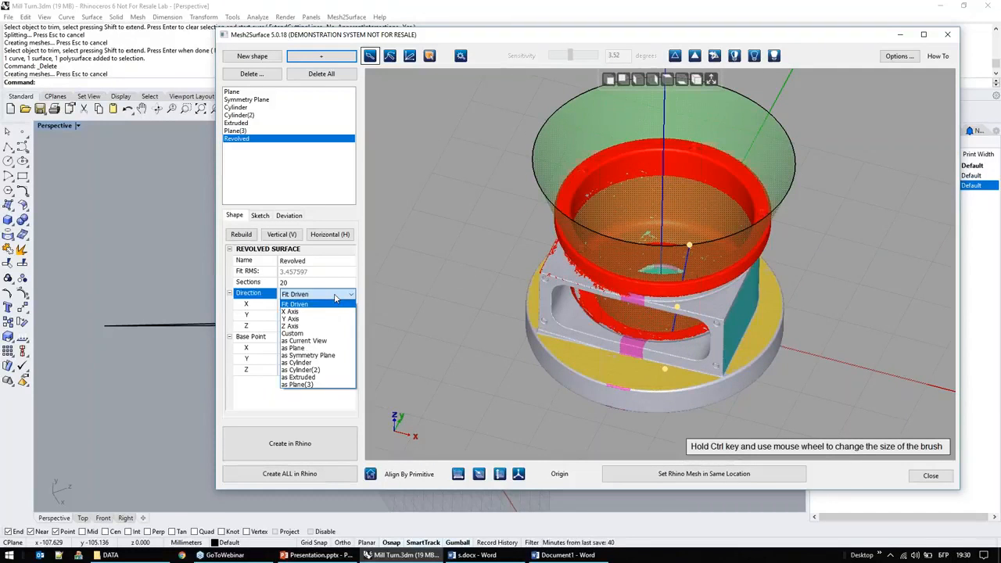
pyautogui.click(302, 328)
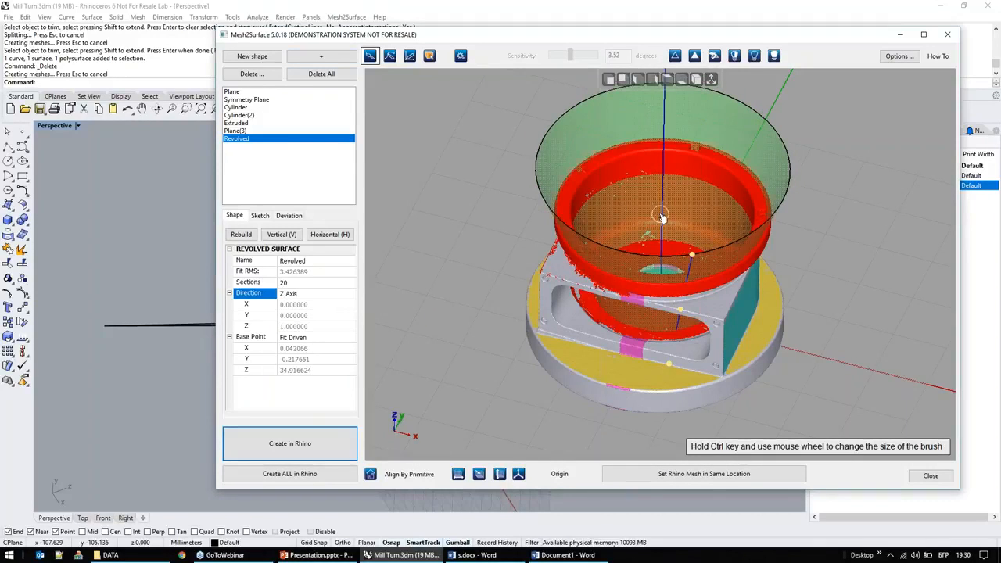
pyautogui.click(313, 337)
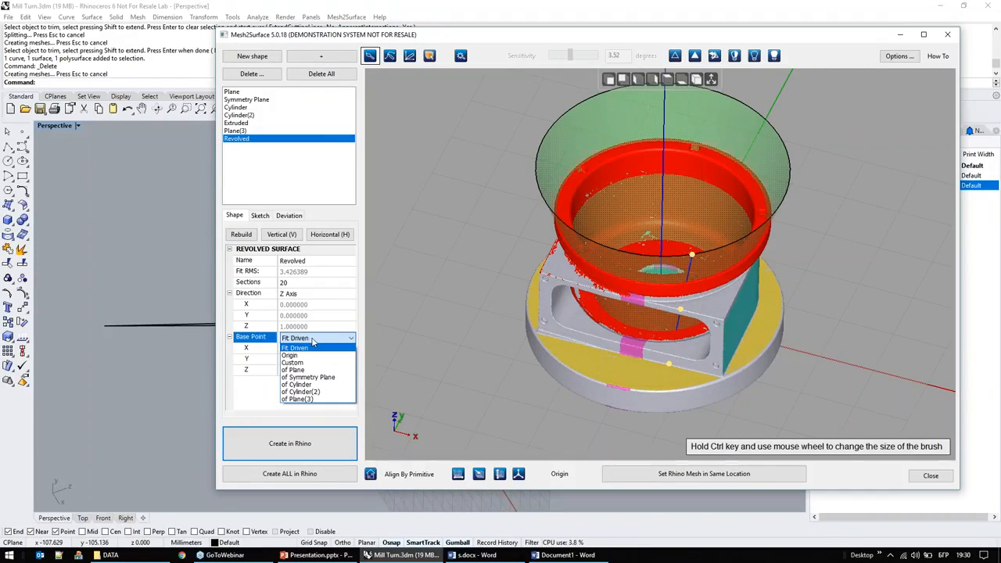
pyautogui.click(301, 355)
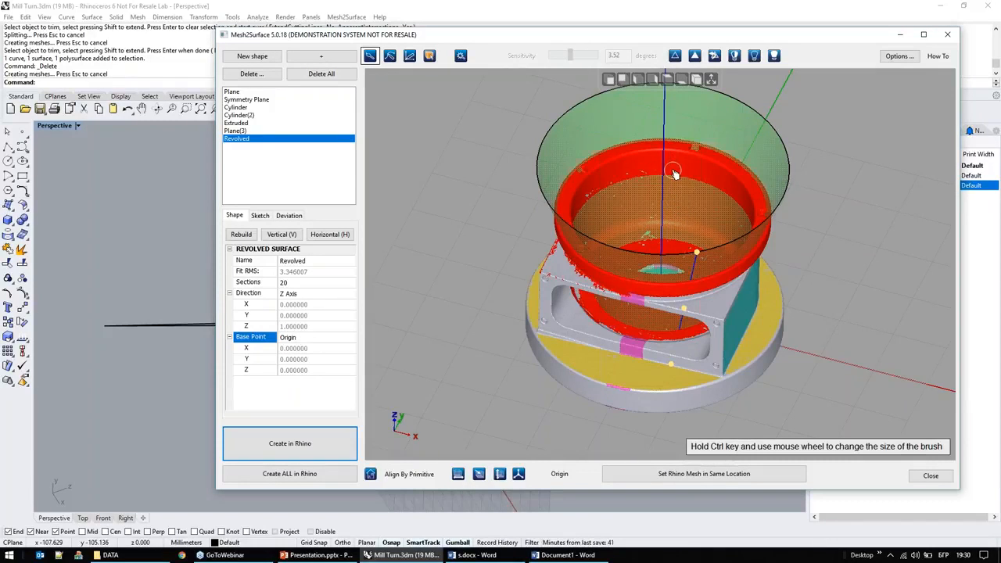
# Step: Delete the slanted line from the revolved surface's sketch and compare the section points with the selected mesh
pyautogui.click(265, 218)
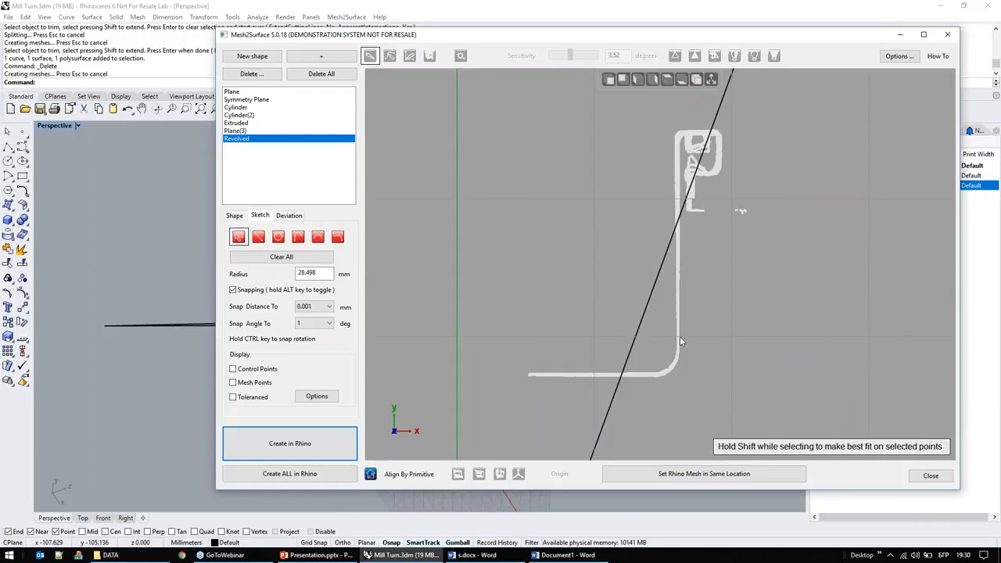
pyautogui.click(626, 366)
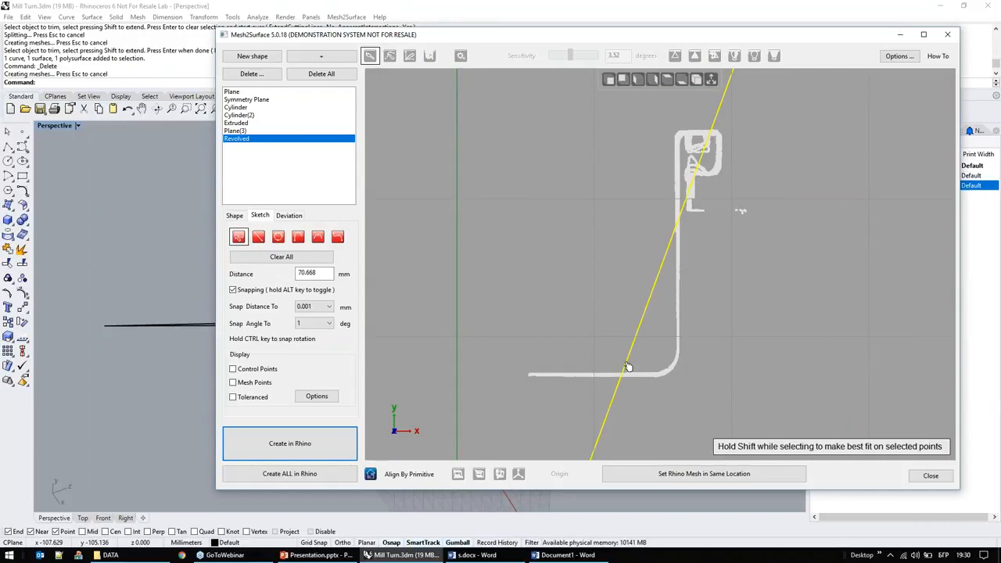
pyautogui.press('Delete')
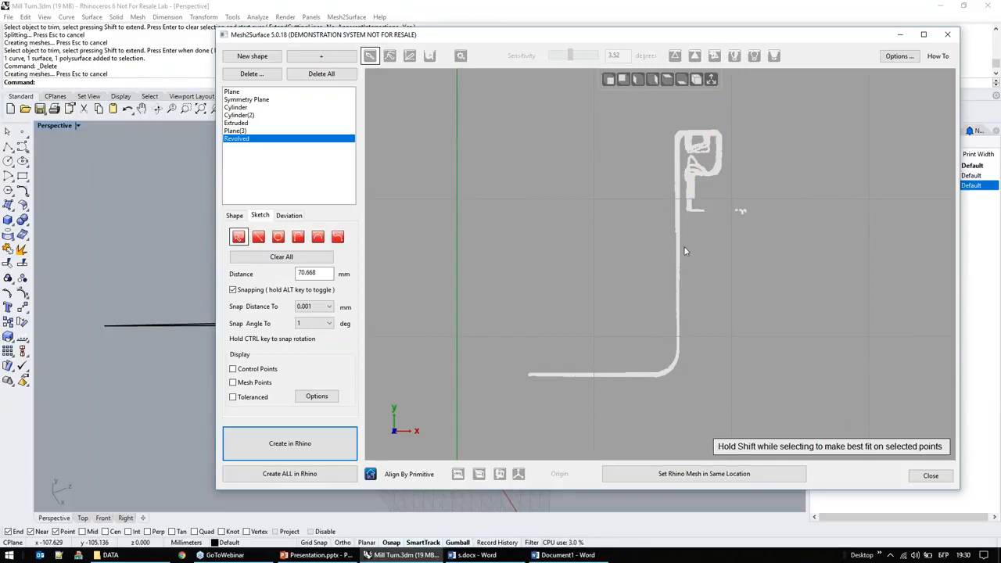
pyautogui.scroll(5, 682, 233)
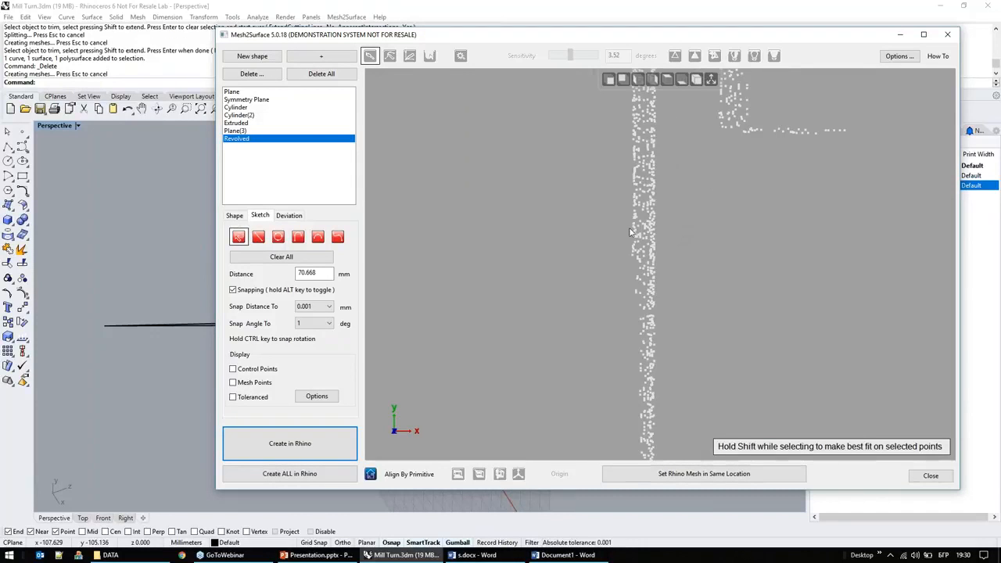
pyautogui.scroll(-4, 653, 244)
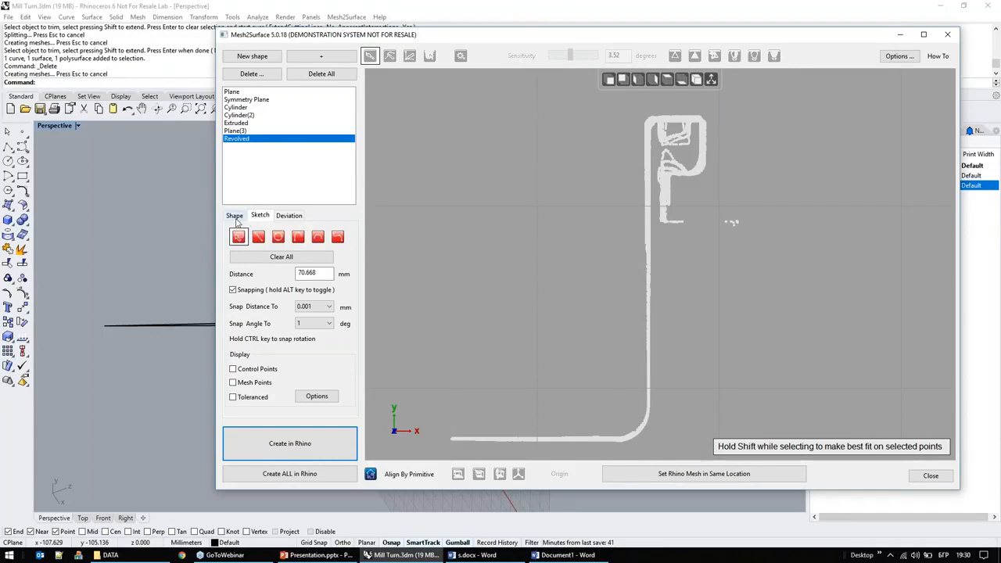
pyautogui.click(235, 216)
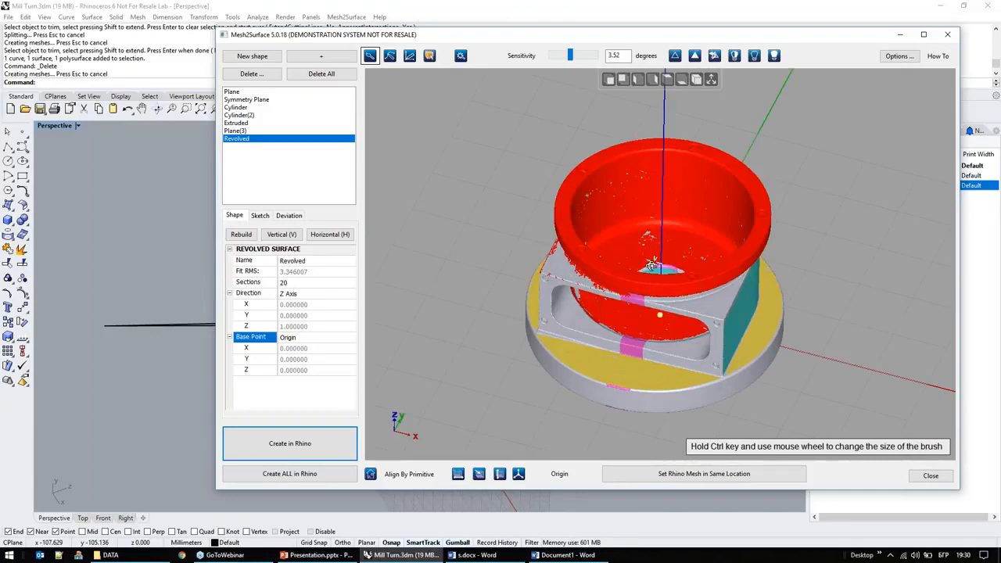
pyautogui.moveTo(653, 264); pyautogui.dragTo(658, 274, button='right')
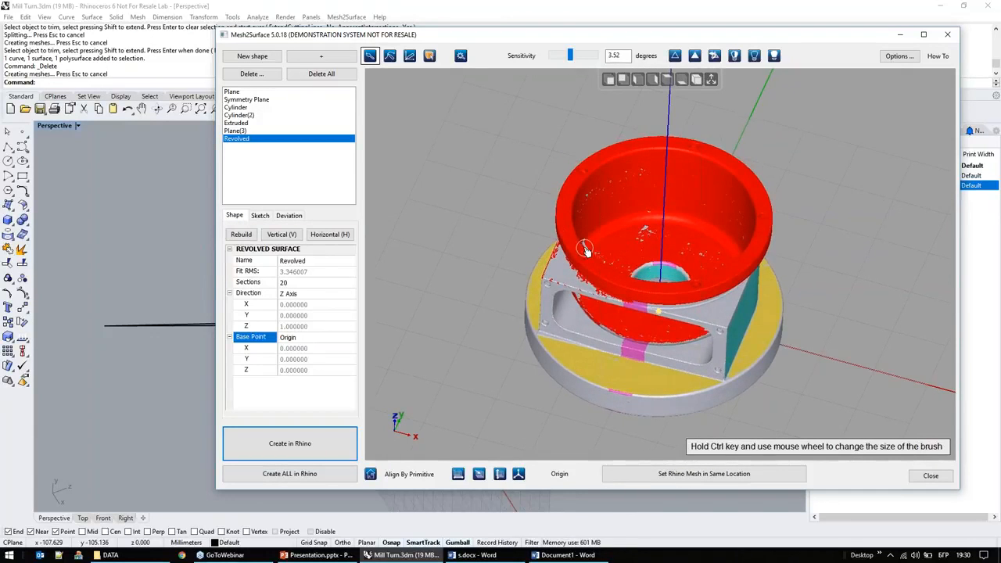
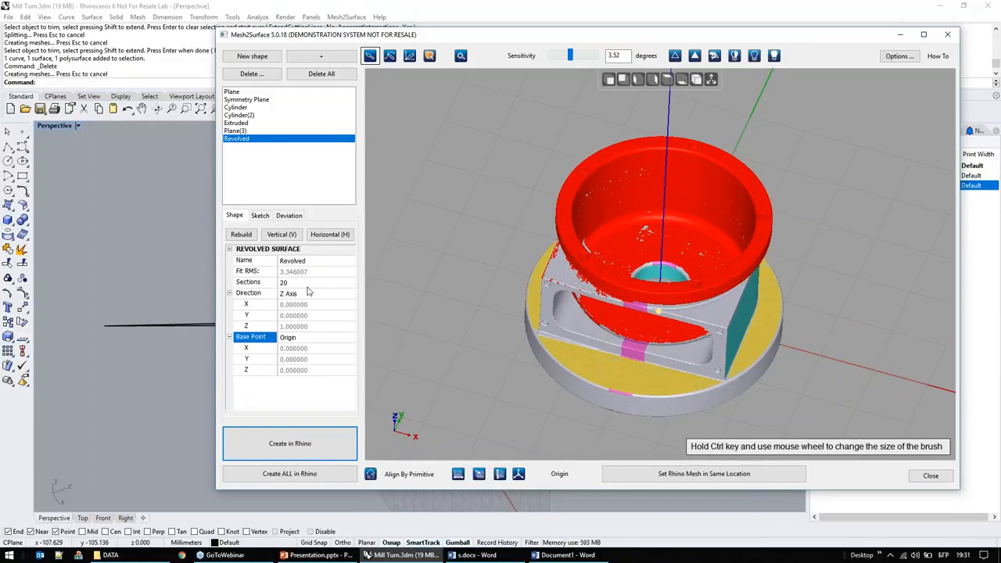
# Step: In the revolved surface's sketch, best-fit a line about 15.2 mm long to the section points of the bowl's floor
pyautogui.click(260, 214)
pyautogui.scroll(5, 646, 263)
pyautogui.scroll(3, 642, 235)
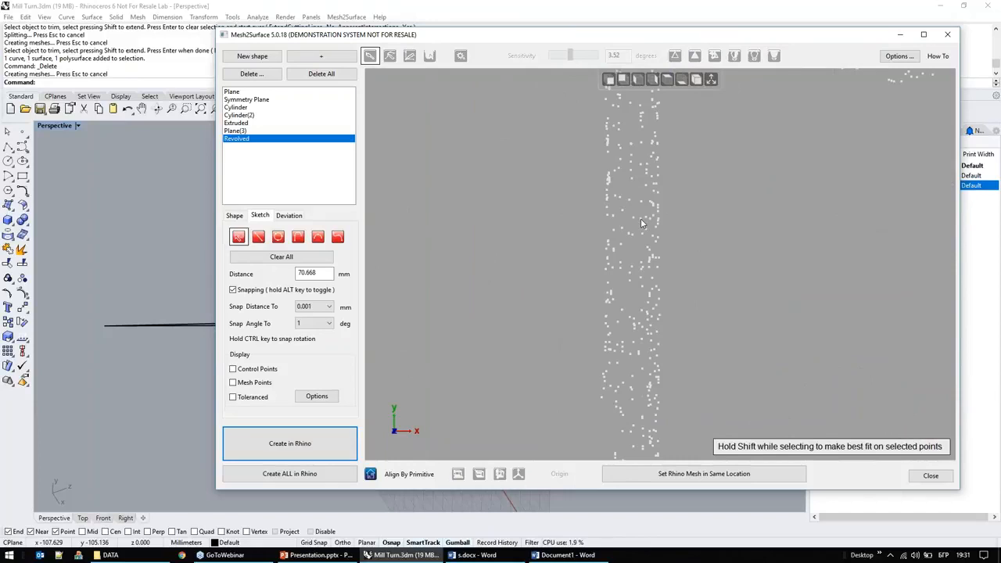
pyautogui.scroll(-3, 635, 229)
pyautogui.scroll(-2, 625, 258)
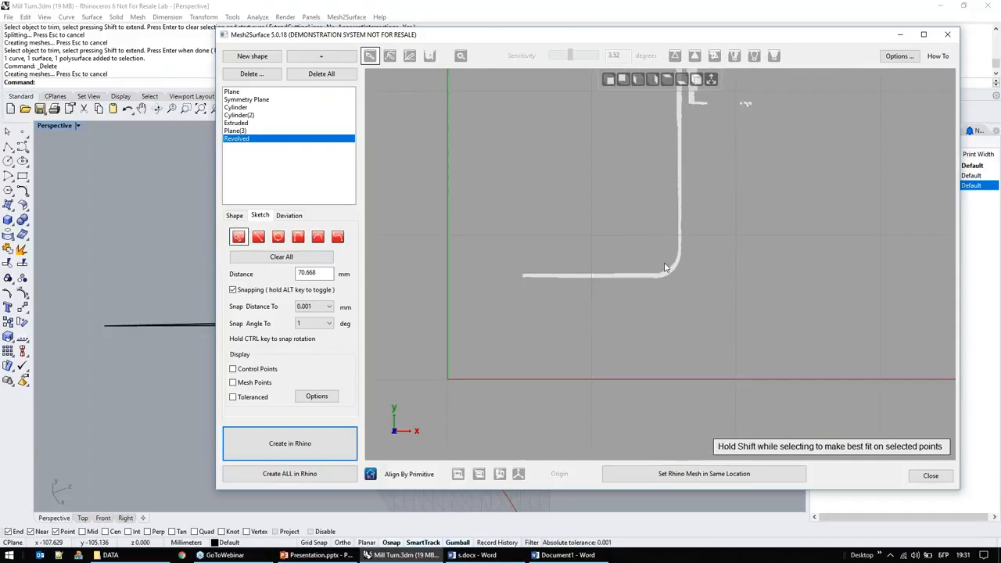
pyautogui.moveTo(656, 255)
pyautogui.mouseDown()
pyautogui.moveTo(587, 312)
pyautogui.moveTo(529, 299)
pyautogui.mouseUp()
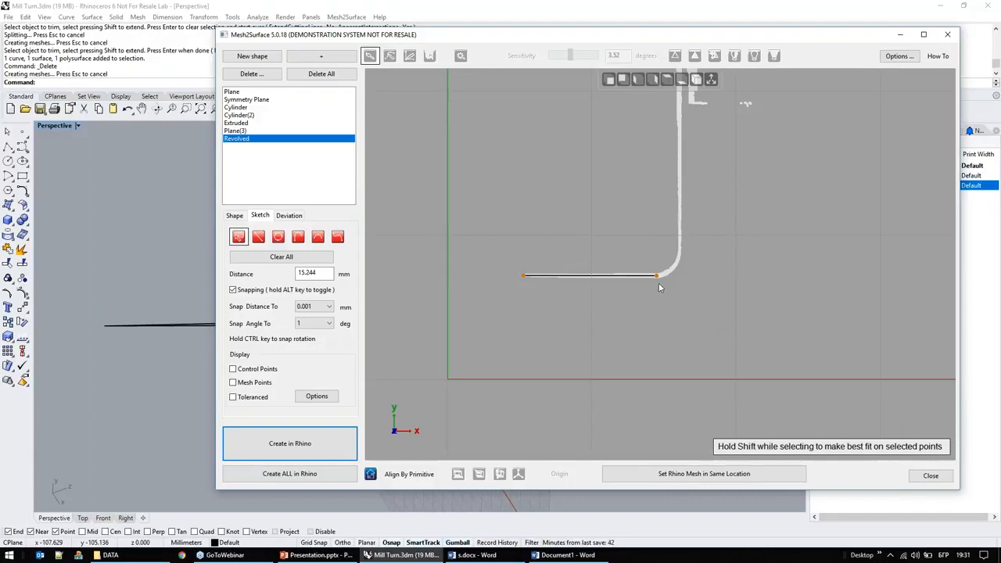
pyautogui.moveTo(657, 276); pyautogui.dragTo(656, 278)
# Step: Best-fit a vertical line about 26.55 mm long to the section points of the bowl's inner wall
pyautogui.moveTo(735, 266); pyautogui.dragTo(701, 338, button='middle')
pyautogui.moveTo(647, 104)
pyautogui.mouseDown()
pyautogui.moveTo(655, 325)
pyautogui.moveTo(643, 335)
pyautogui.mouseUp()
pyautogui.moveTo(645, 105); pyautogui.dragTo(649, 108)
# Step: Round the corner between the floor line and the wall line with a fillet of about 3 mm radius following the points
pyautogui.scroll(4, 664, 383)
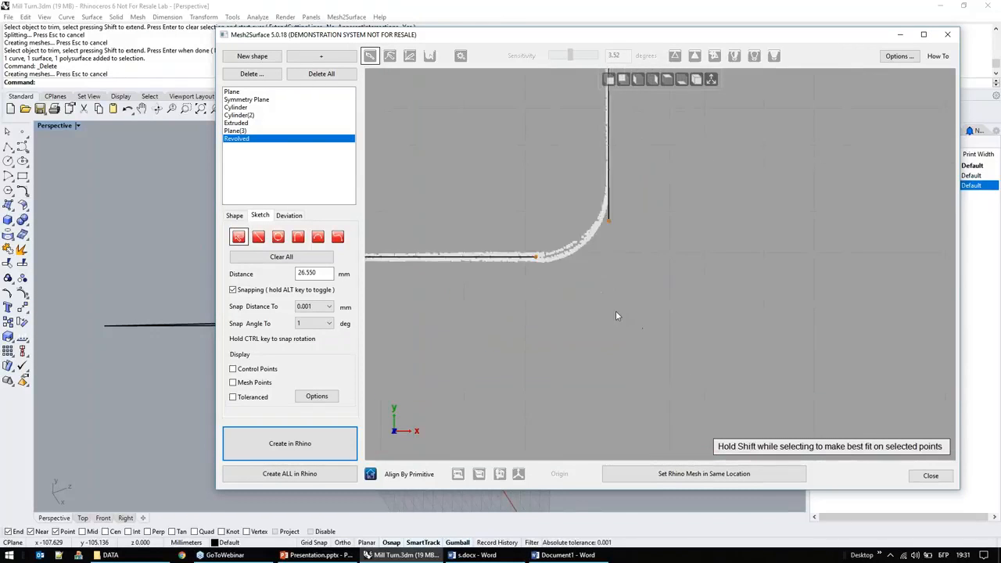
pyautogui.scroll(3, 616, 316)
pyautogui.rightClick(650, 273)
pyautogui.click(670, 360)
pyautogui.click(483, 222)
pyautogui.click(604, 161)
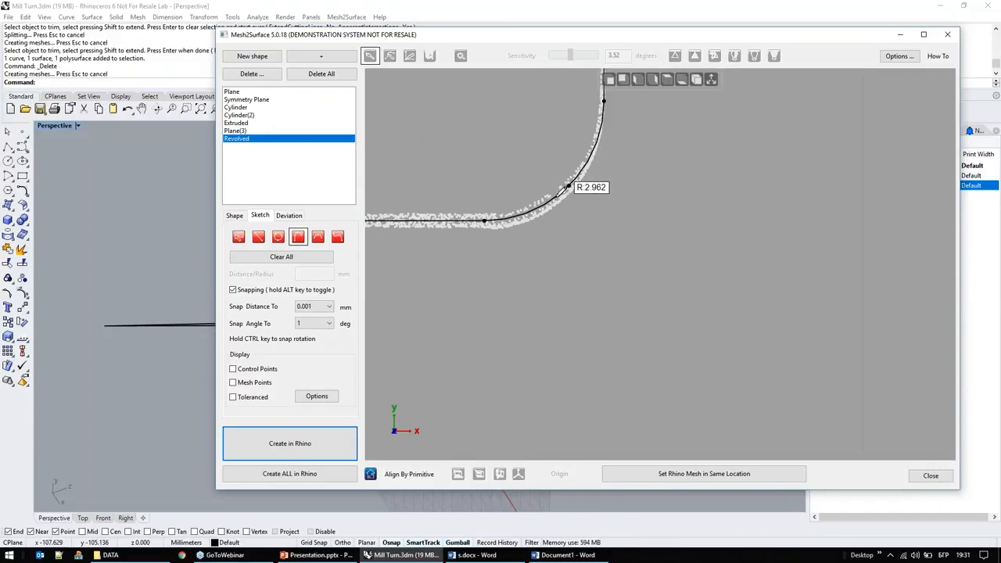
pyautogui.moveTo(566, 188); pyautogui.dragTo(652, 316, button='middle')
pyautogui.click(652, 316)
# Step: Draw a horizontal line along the section points of the rim's top face, extending past its outer edge
pyautogui.moveTo(765, 314)
pyautogui.mouseDown(button='middle')
pyautogui.moveTo(734, 390)
pyautogui.moveTo(724, 462)
pyautogui.mouseUp(button='middle')
pyautogui.scroll(-4, 721, 331)
pyautogui.moveTo(731, 295)
pyautogui.mouseDown(button='middle')
pyautogui.moveTo(703, 344)
pyautogui.moveTo(696, 422)
pyautogui.mouseUp(button='middle')
pyautogui.scroll(4, 701, 130)
pyautogui.click(603, 203)
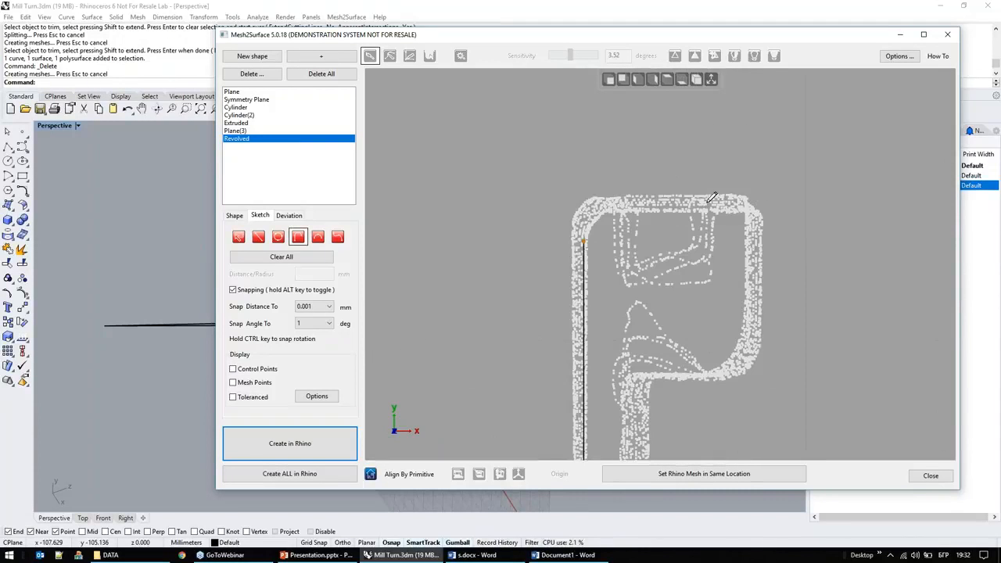
pyautogui.click(257, 236)
pyautogui.click(609, 204)
pyautogui.click(789, 204)
# Step: Fillet the corner between the inner wall line and the rim's top line with a radius of about 0.907 mm
pyautogui.rightClick(639, 239)
pyautogui.click(680, 325)
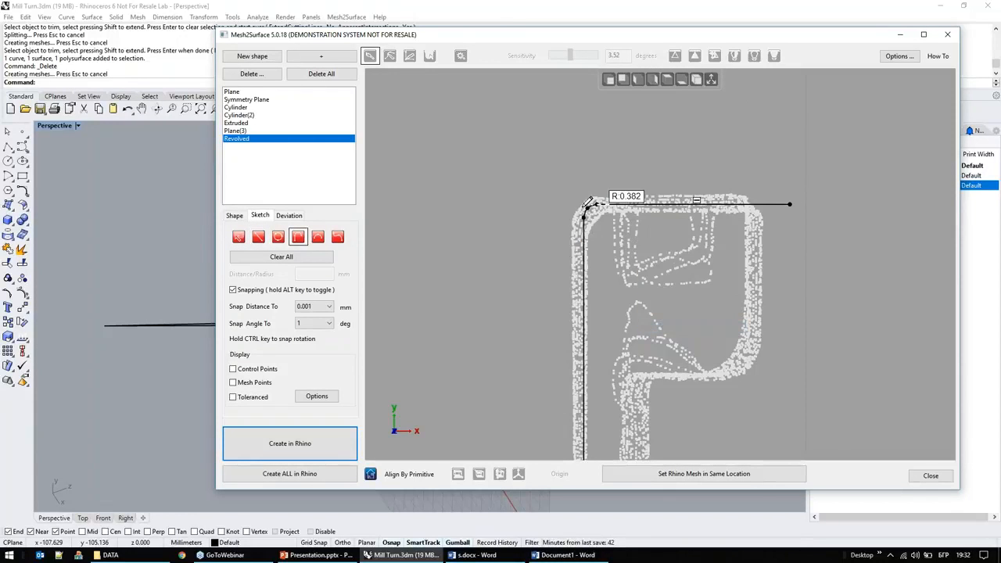
pyautogui.scroll(4, 594, 216)
pyautogui.click(594, 216)
pyautogui.scroll(-3, 547, 187)
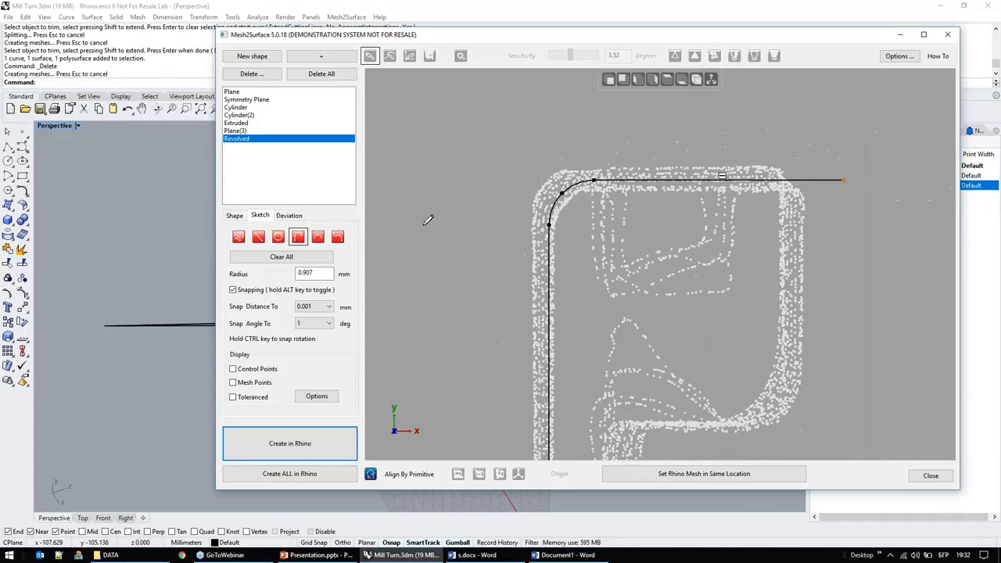
# Step: Examine the revolved surface on the part and its colour deviation map around the rim, wall and floor
pyautogui.click(235, 216)
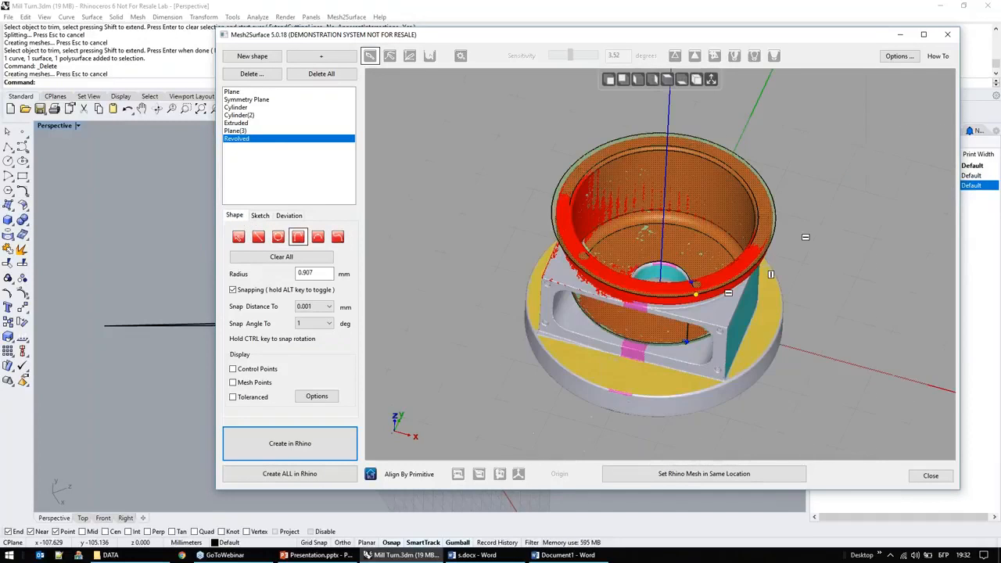
pyautogui.moveTo(654, 248)
pyautogui.mouseDown(button='right')
pyautogui.moveTo(646, 271)
pyautogui.moveTo(698, 269)
pyautogui.mouseUp(button='right')
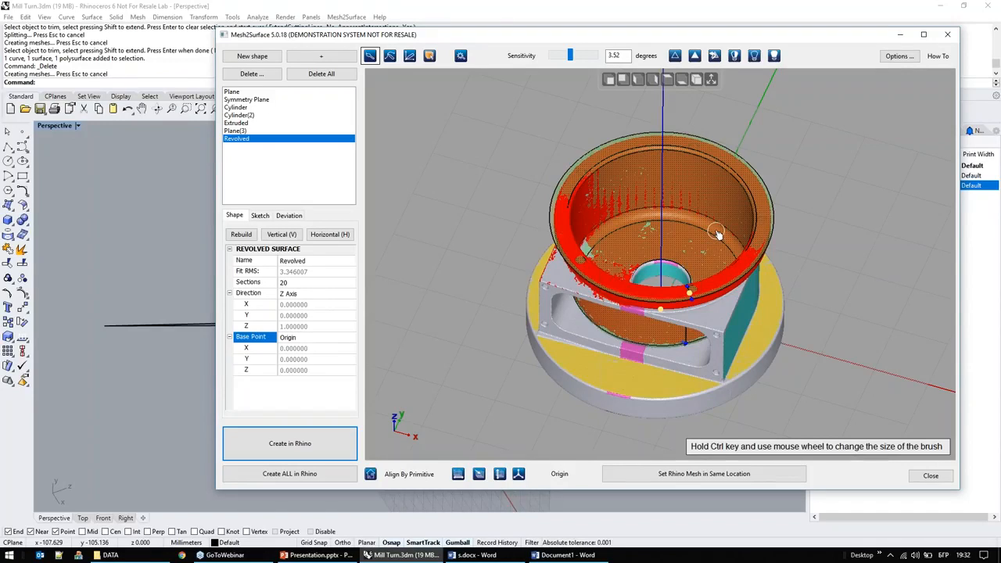
pyautogui.click(287, 219)
pyautogui.moveTo(486, 305); pyautogui.dragTo(469, 215, button='right')
pyautogui.scroll(3, 674, 192)
pyautogui.moveTo(659, 231); pyautogui.dragTo(647, 296, button='right')
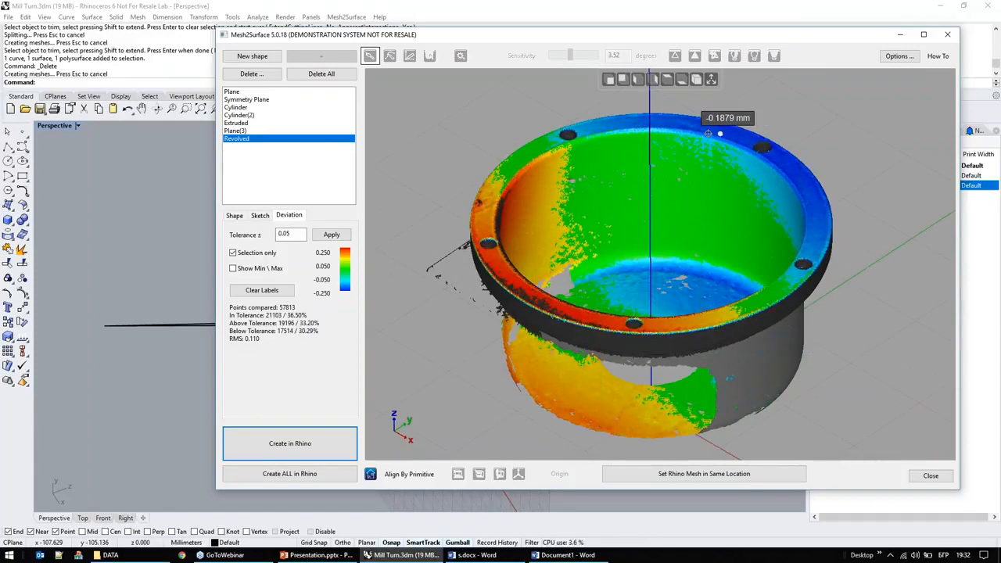
pyautogui.moveTo(692, 197); pyautogui.dragTo(670, 234, button='right')
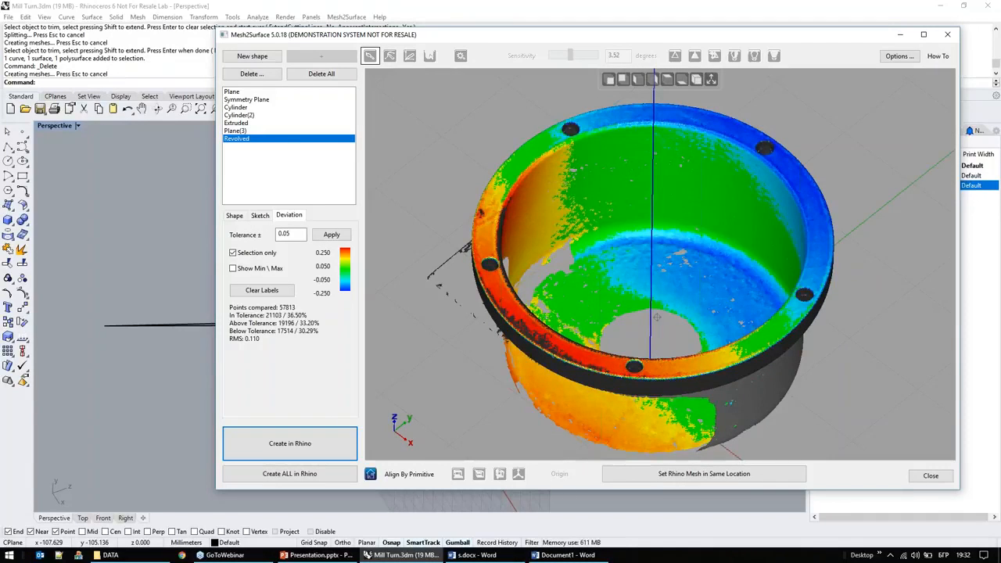
# Step: Examine the first fitted cylinder on the mesh and compare it with how the revolved surface sits in the bowl
pyautogui.click(235, 216)
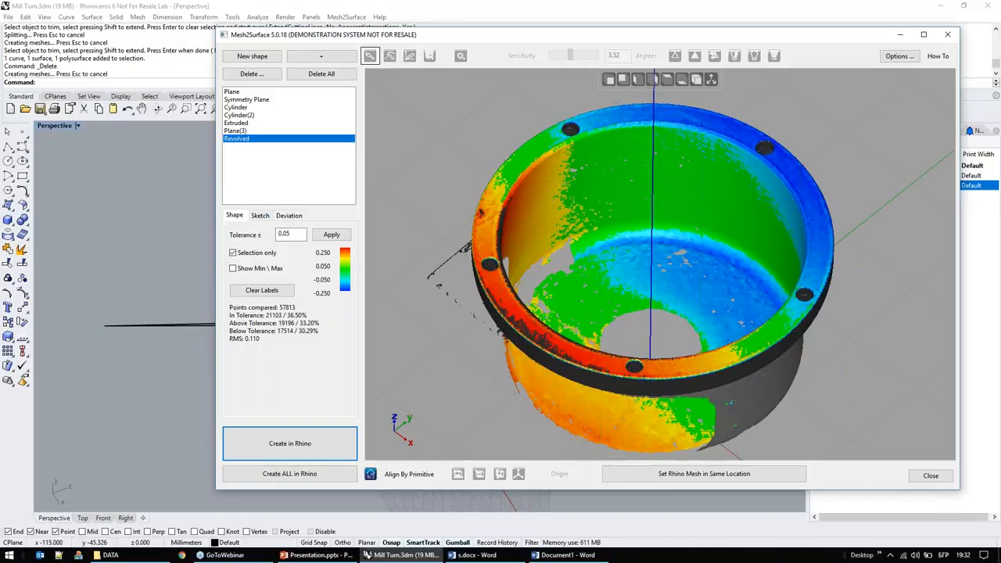
pyautogui.click(237, 107)
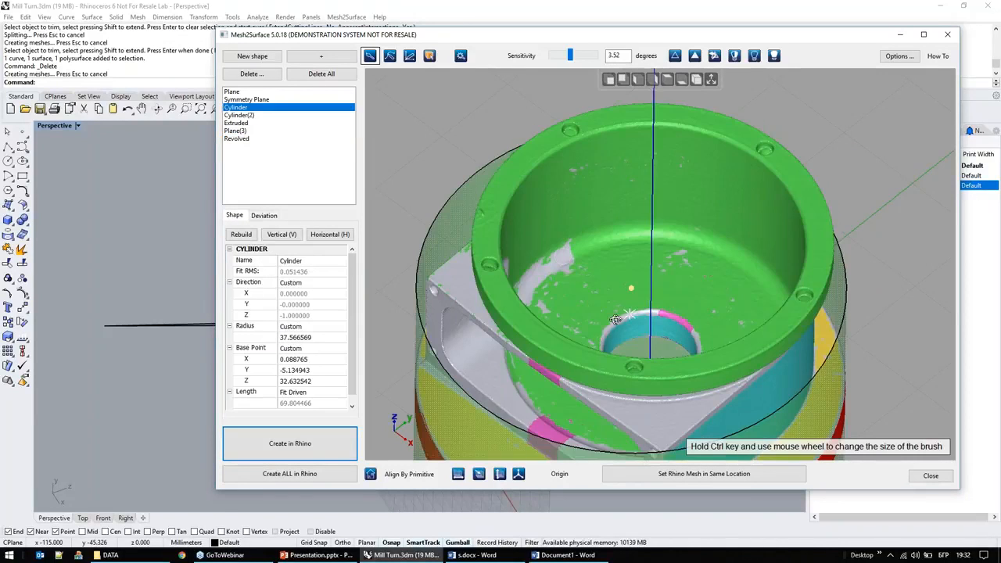
pyautogui.moveTo(618, 317); pyautogui.dragTo(637, 324, button='right')
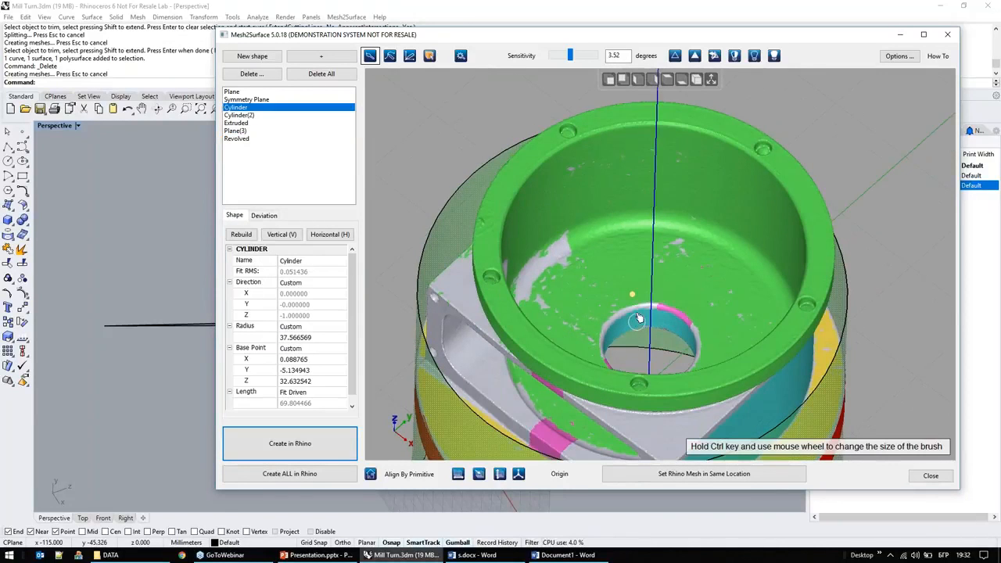
pyautogui.scroll(-3, 633, 281)
pyautogui.moveTo(628, 263); pyautogui.dragTo(624, 232, button='right')
pyautogui.click(253, 139)
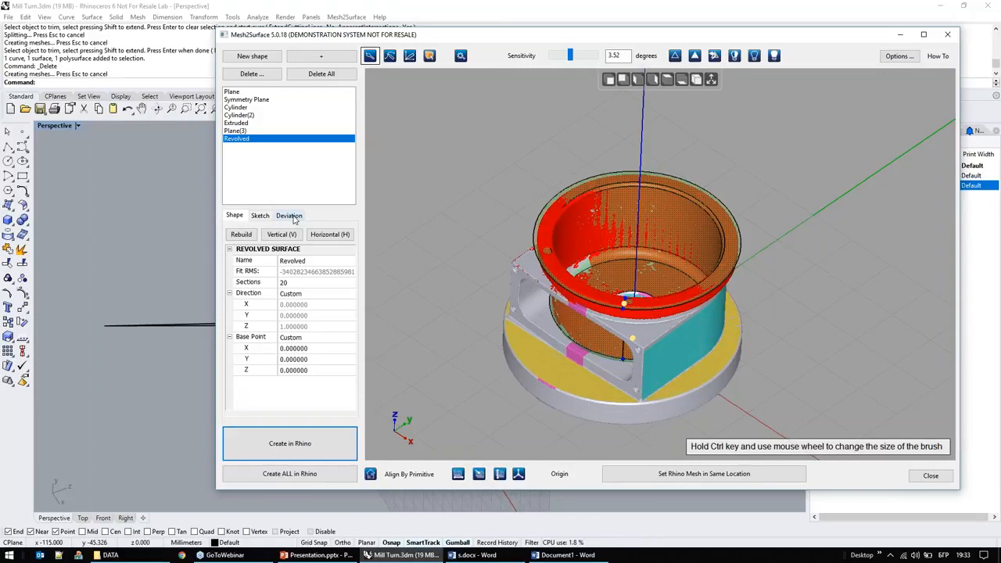
pyautogui.moveTo(492, 280); pyautogui.dragTo(491, 284, button='right')
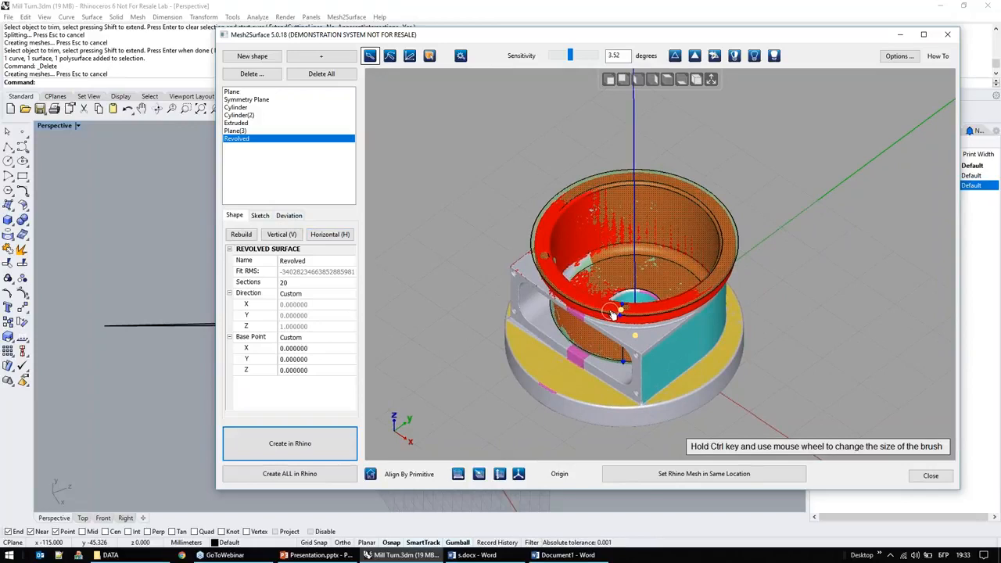
pyautogui.scroll(3, 612, 313)
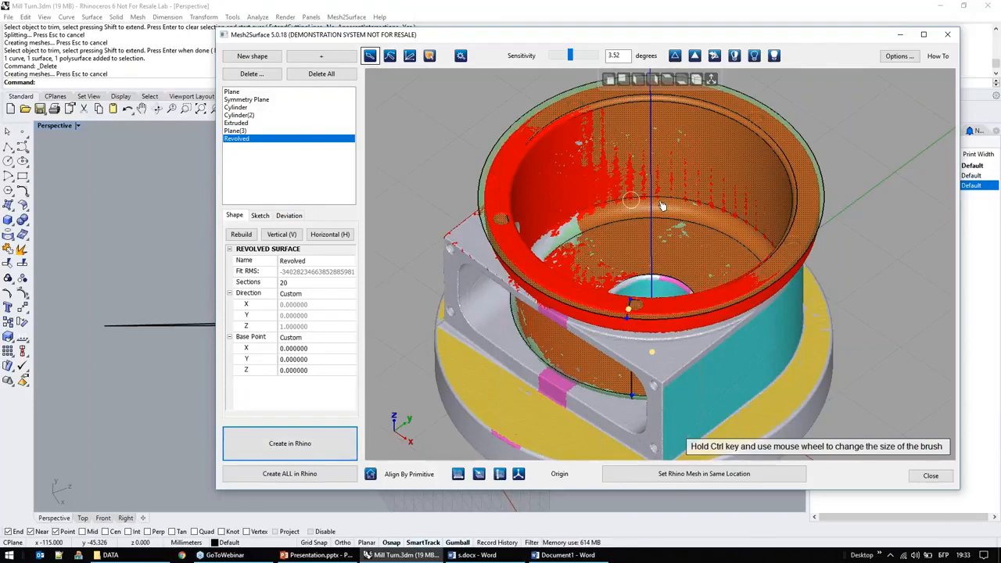
pyautogui.click(342, 61)
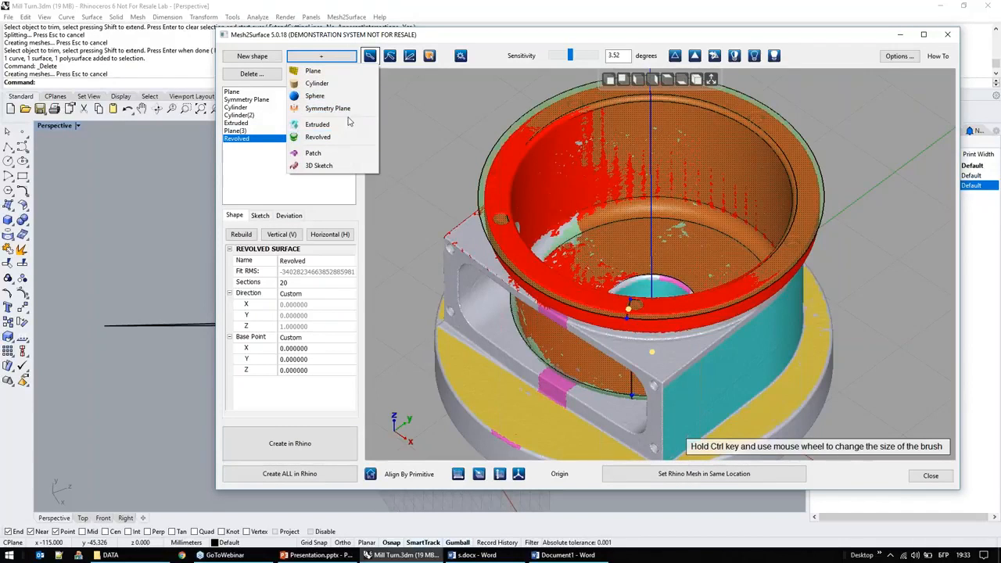
pyautogui.click(336, 189)
pyautogui.moveTo(717, 210); pyautogui.dragTo(719, 202, button='right')
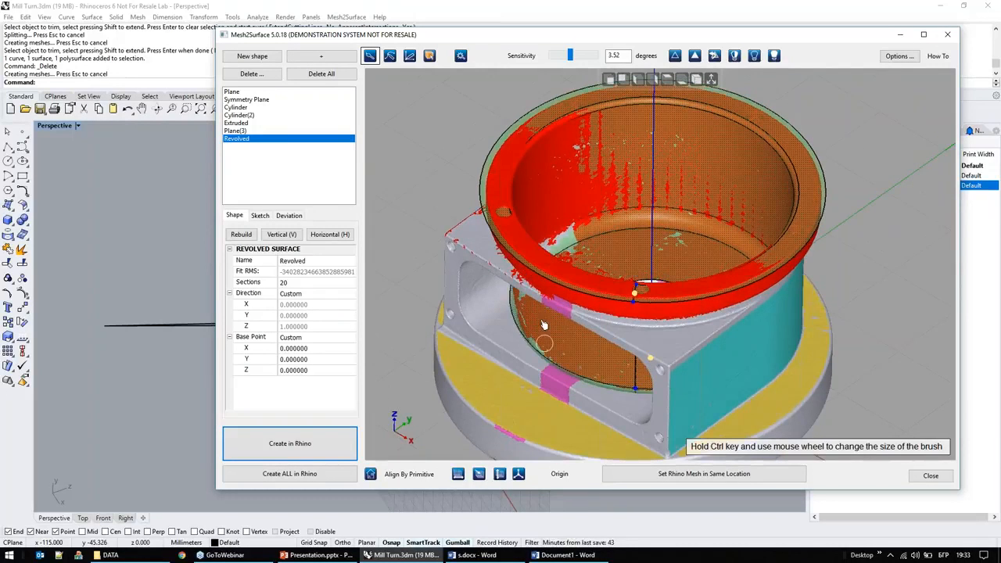
# Step: Create the base plane and all the other fitted shapes in Rhino, and minimize the Mesh2Surface window
pyautogui.click(235, 92)
pyautogui.click(267, 100)
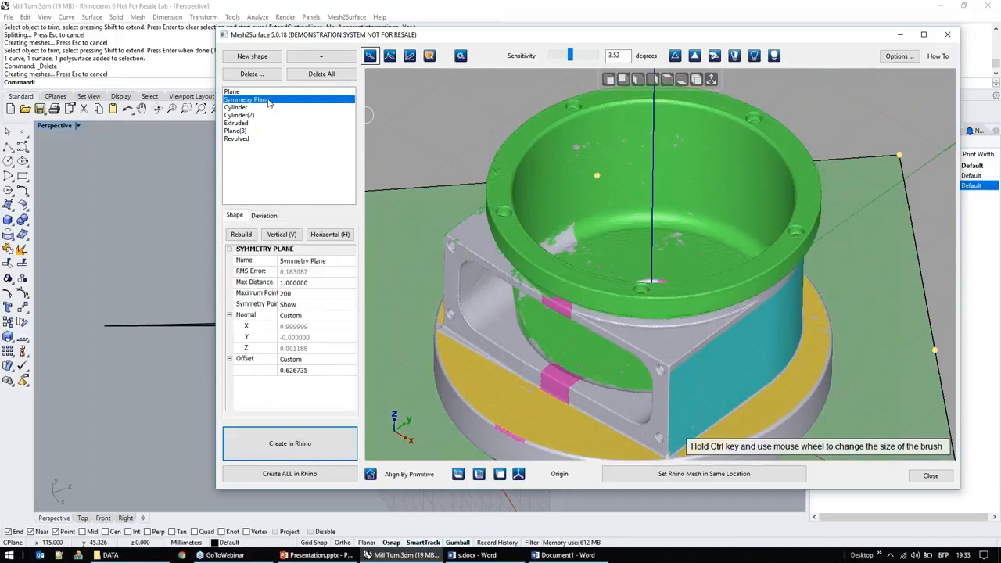
pyautogui.press('Up')
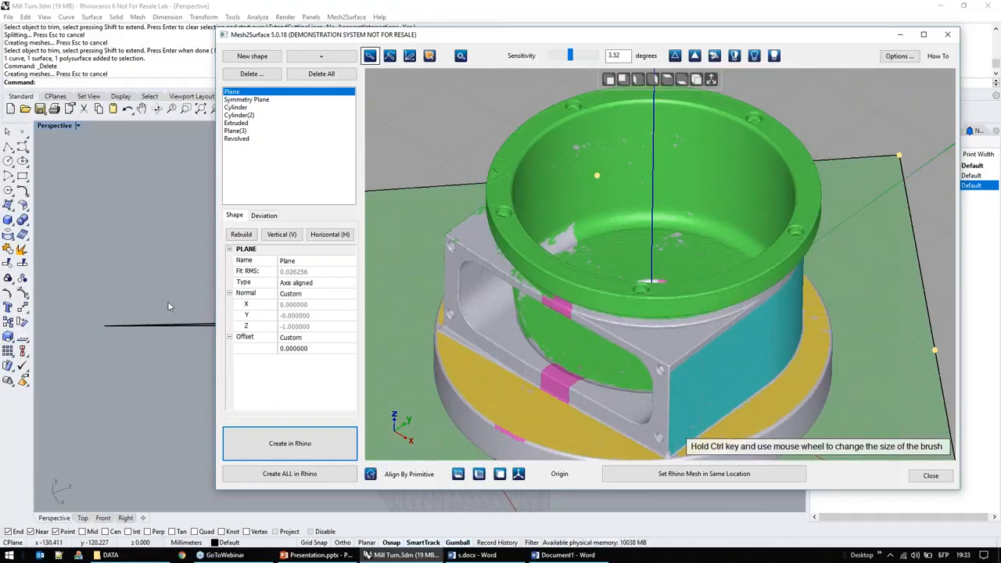
pyautogui.click(302, 450)
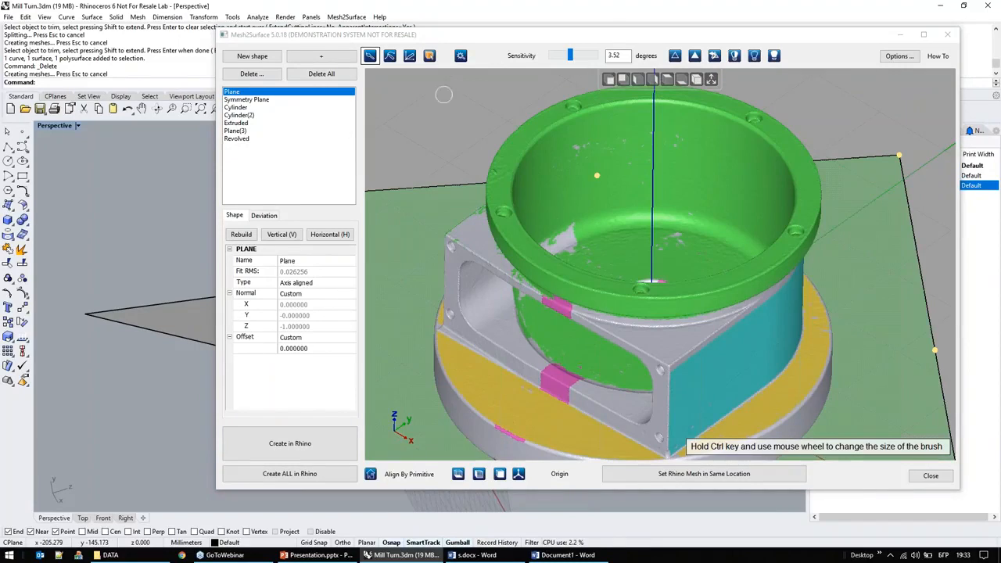
pyautogui.moveTo(462, 37); pyautogui.dragTo(555, 22)
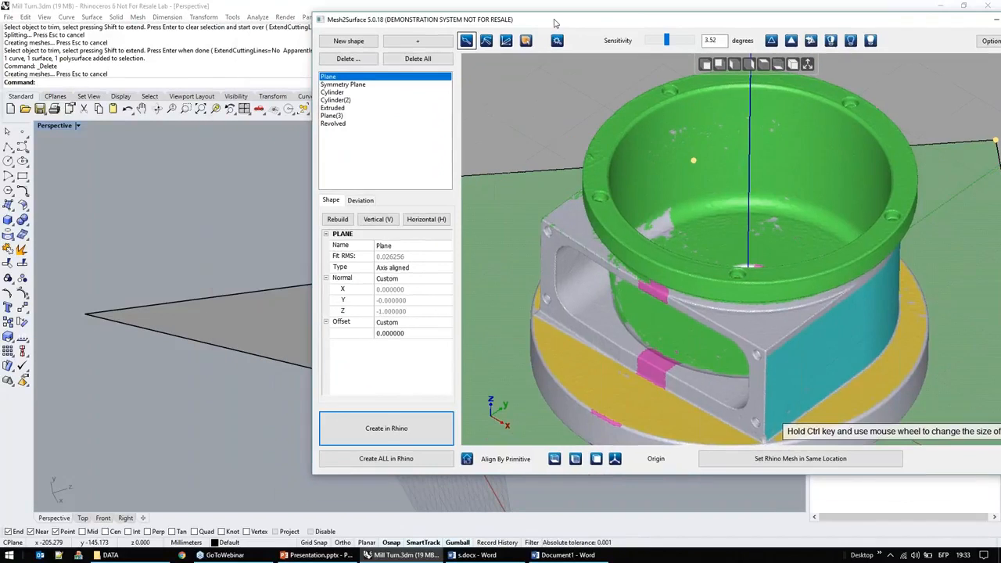
pyautogui.click(448, 459)
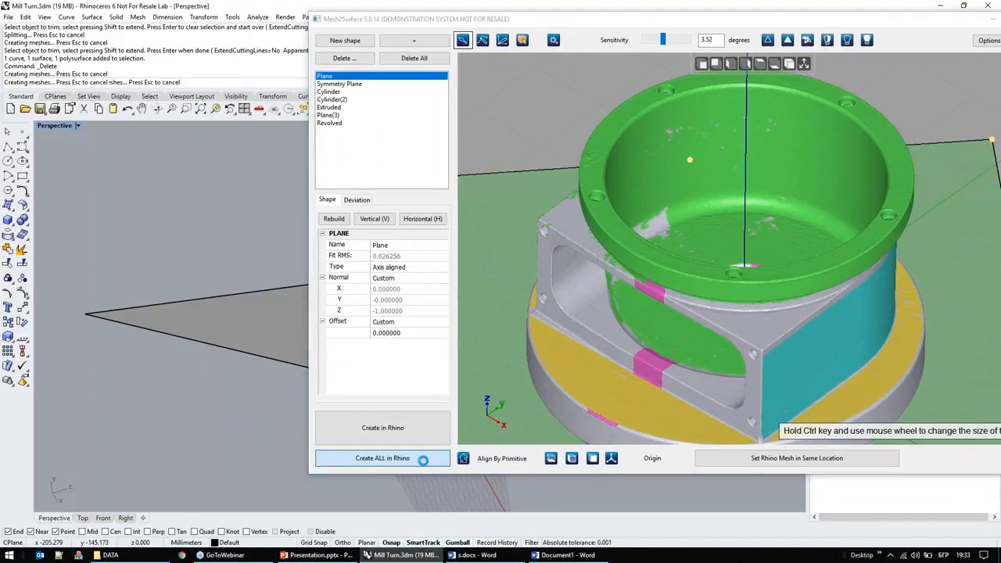
pyautogui.click(992, 19)
# Step: Trim the cylinder and the adjoining surface below the lower plane, using that plane as the cutting object
pyautogui.moveTo(509, 181); pyautogui.dragTo(632, 331, button='right')
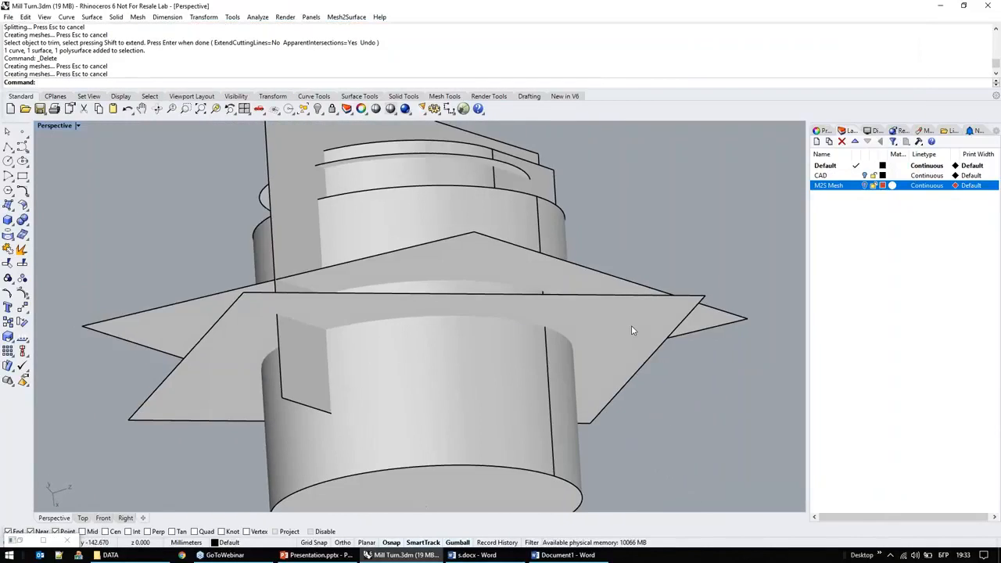
pyautogui.click(633, 330)
pyautogui.hotkey('ctrl', 't')
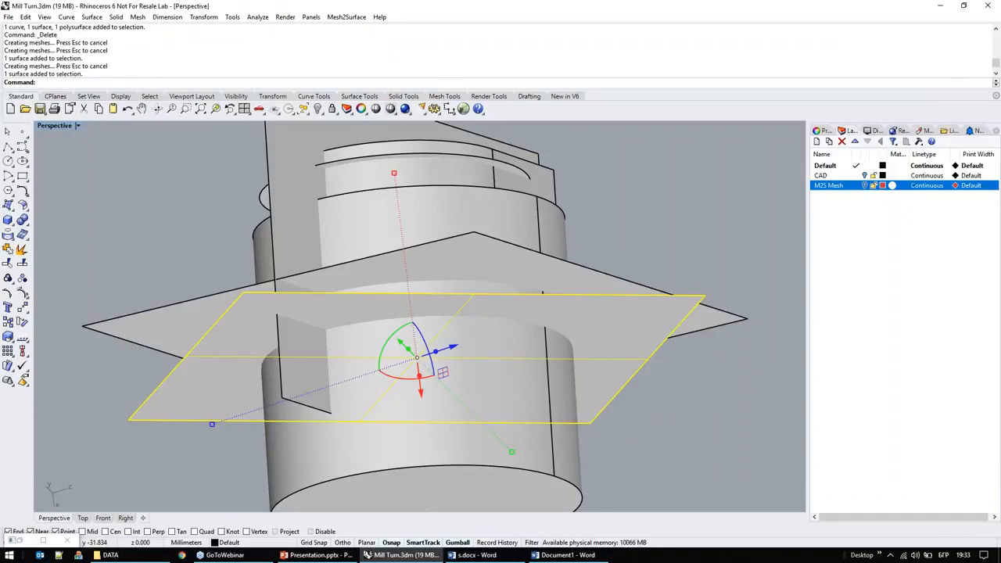
pyautogui.click(525, 477)
pyautogui.click(535, 459)
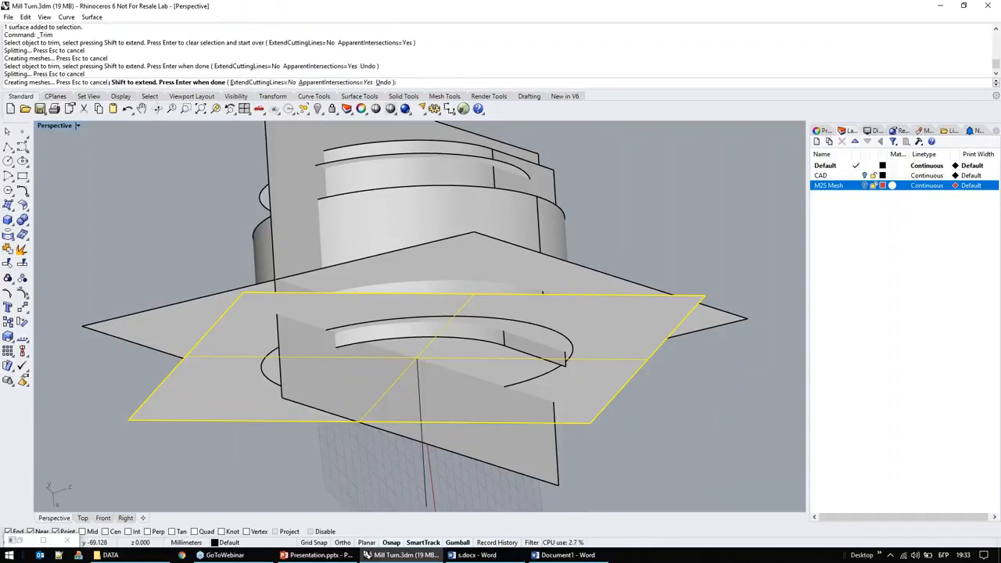
pyautogui.moveTo(535, 459); pyautogui.dragTo(473, 338, button='right')
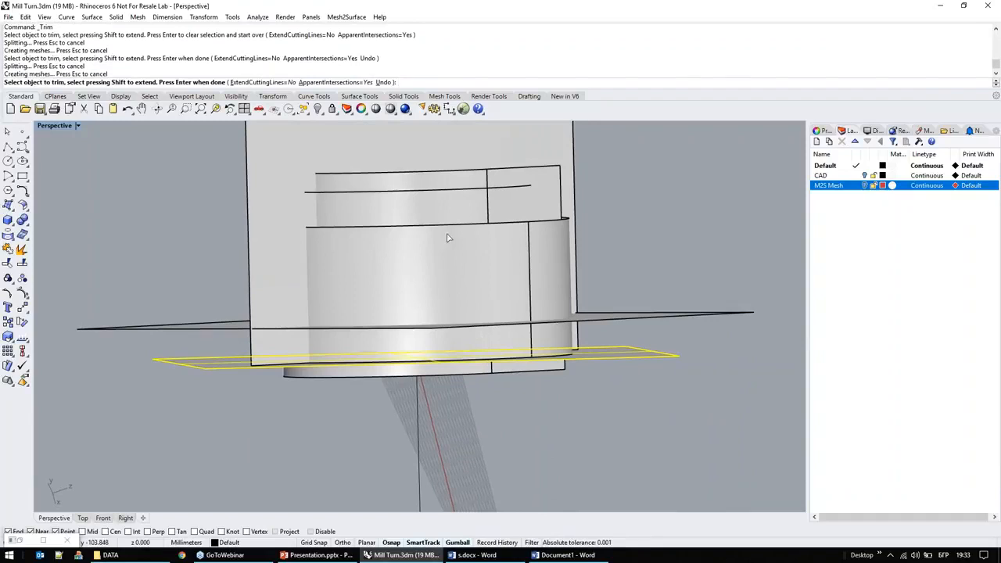
pyautogui.moveTo(463, 260); pyautogui.dragTo(395, 254, button='right')
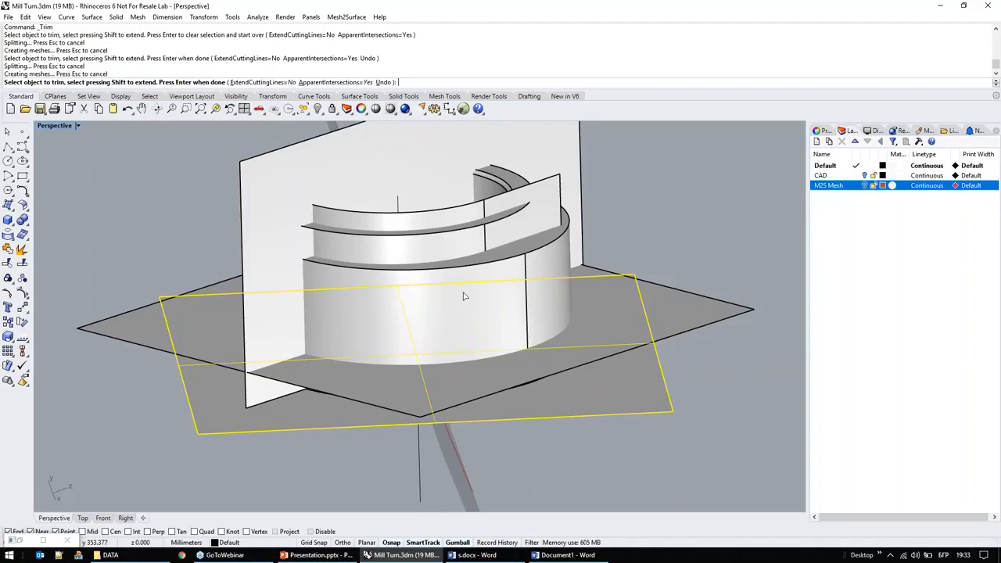
# Step: Finish trimming and delete the created surfaces, polysurfaces and curve that make up the rough model
pyautogui.scroll(-2, 531, 297)
pyautogui.scroll(-2, 503, 292)
pyautogui.moveTo(657, 437); pyautogui.dragTo(678, 429)
pyautogui.press('Return')
pyautogui.press('Delete')
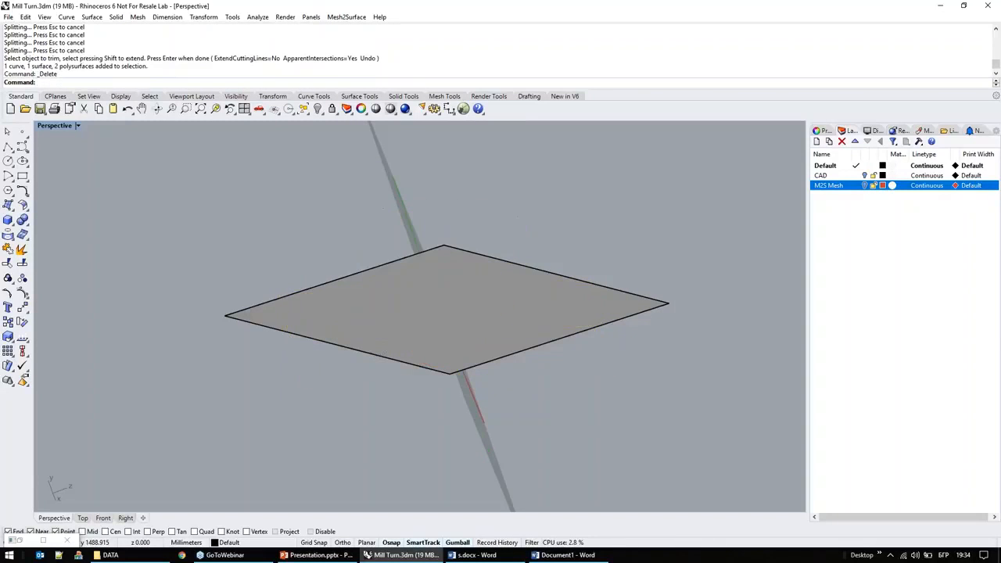
# Step: Turn on the M2S Mesh layer and delete the two remaining plane surfaces
pyautogui.click(864, 185)
pyautogui.click(595, 296)
pyautogui.click(630, 325)
pyautogui.press('Delete')
pyautogui.click(616, 307)
pyautogui.press('Delete')
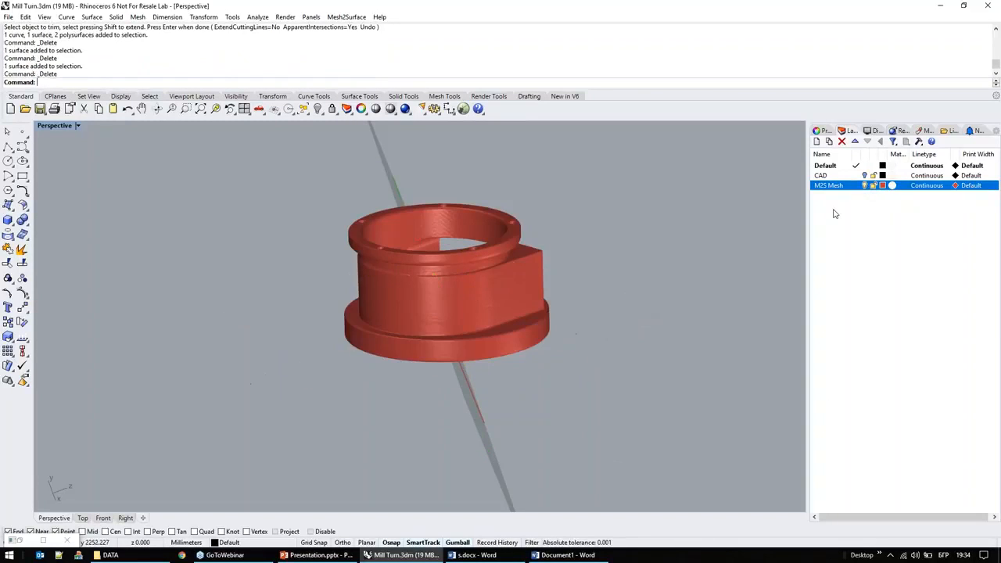
# Step: Turn on the CAD layer and compare the finished model with the scan by hiding and showing the M2S Mesh layer
pyautogui.click(864, 175)
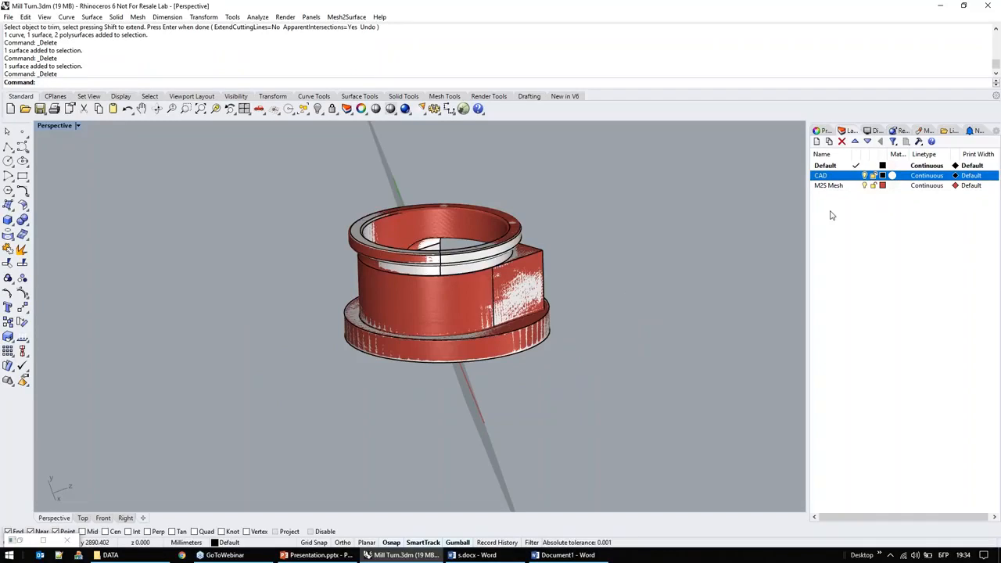
pyautogui.click(863, 185)
pyautogui.scroll(2, 510, 291)
pyautogui.moveTo(508, 294); pyautogui.dragTo(432, 401, button='right')
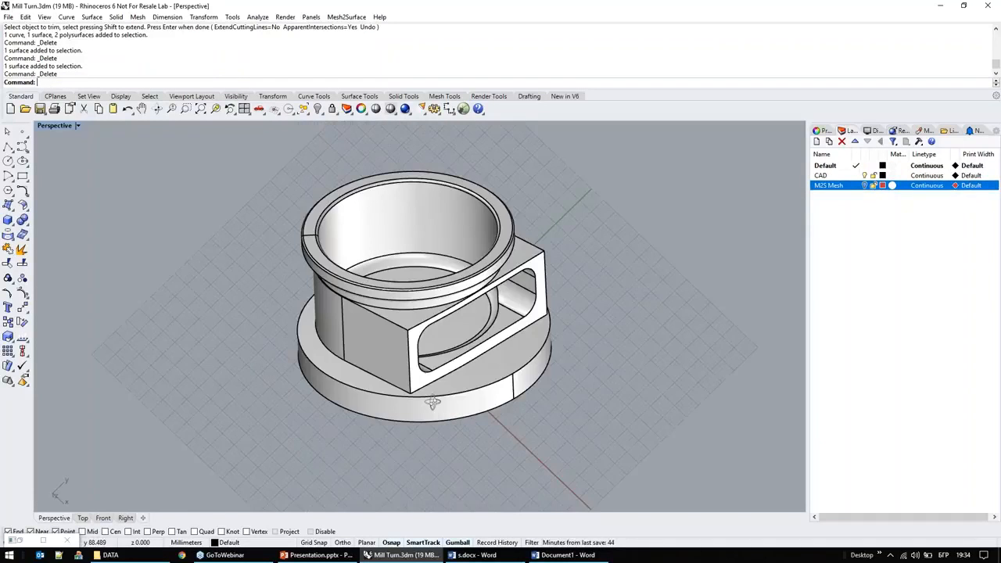
pyautogui.click(864, 186)
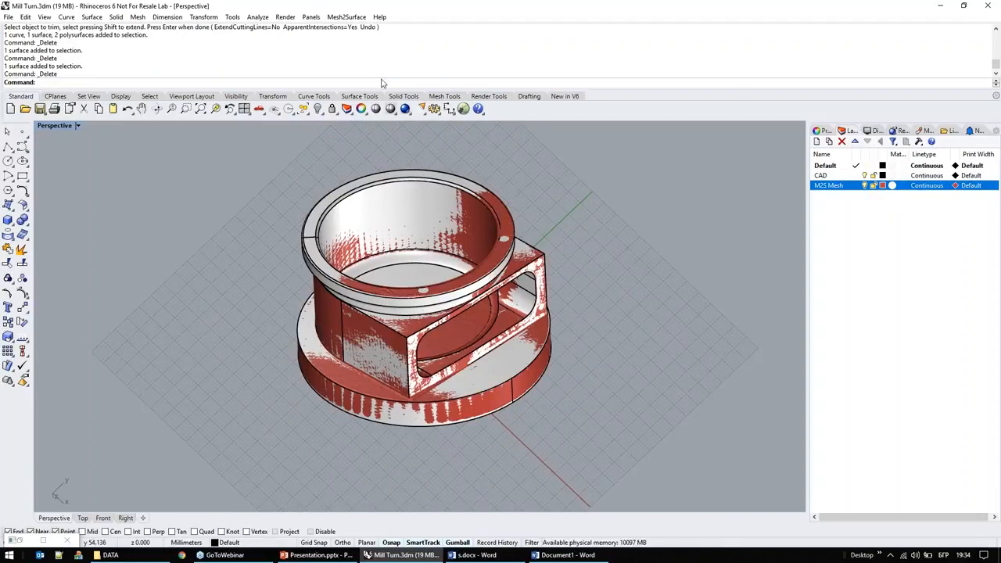
# Step: Run the Mesh2Surface Deviation Analyzer and examine the scan's colour map against the CAD model
pyautogui.click(348, 17)
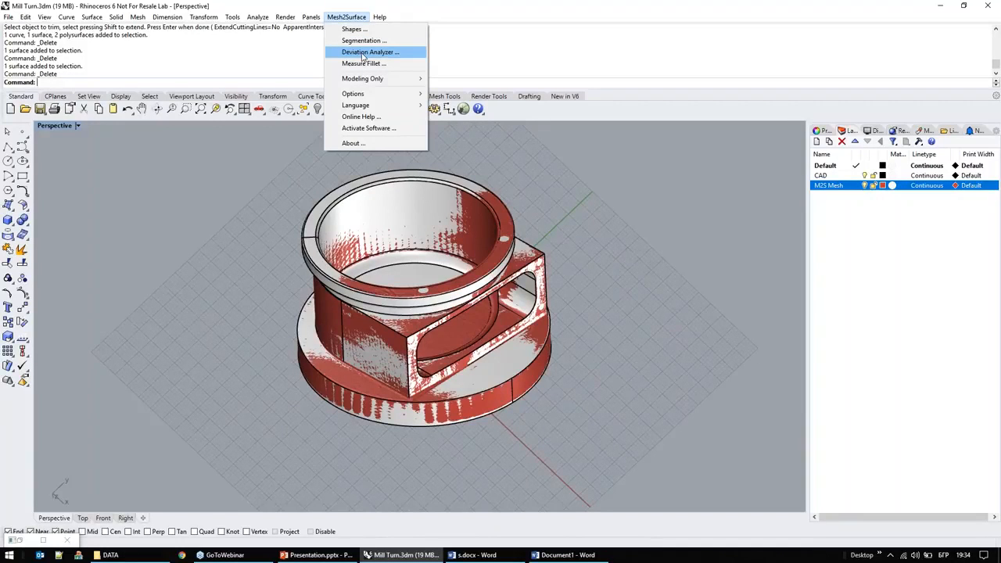
pyautogui.click(365, 52)
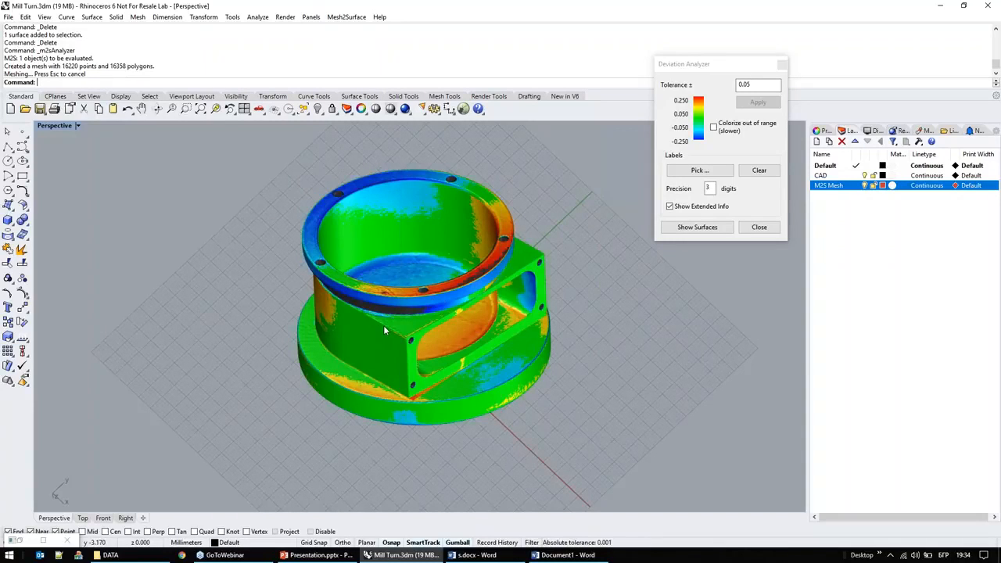
pyautogui.scroll(3, 383, 326)
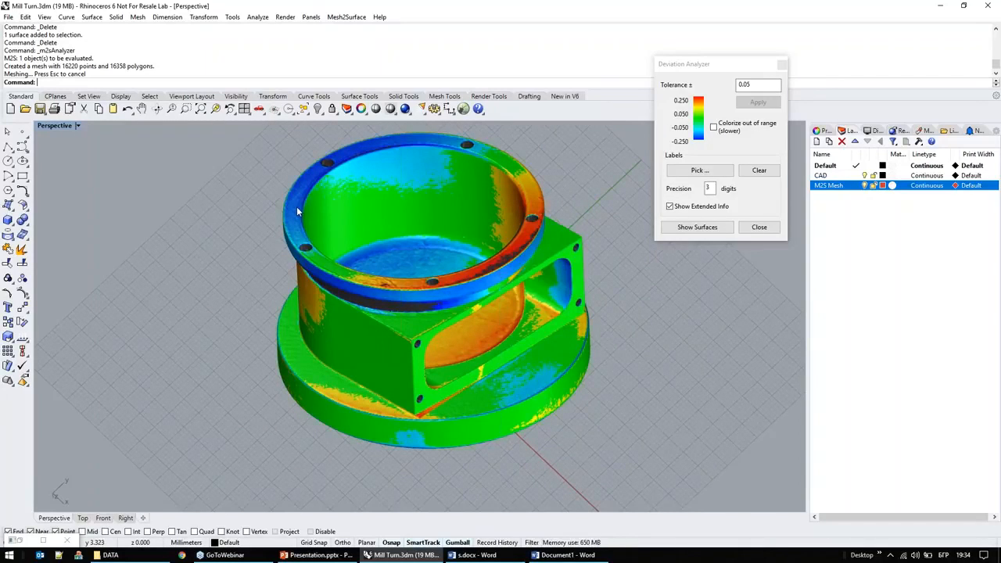
pyautogui.click(672, 171)
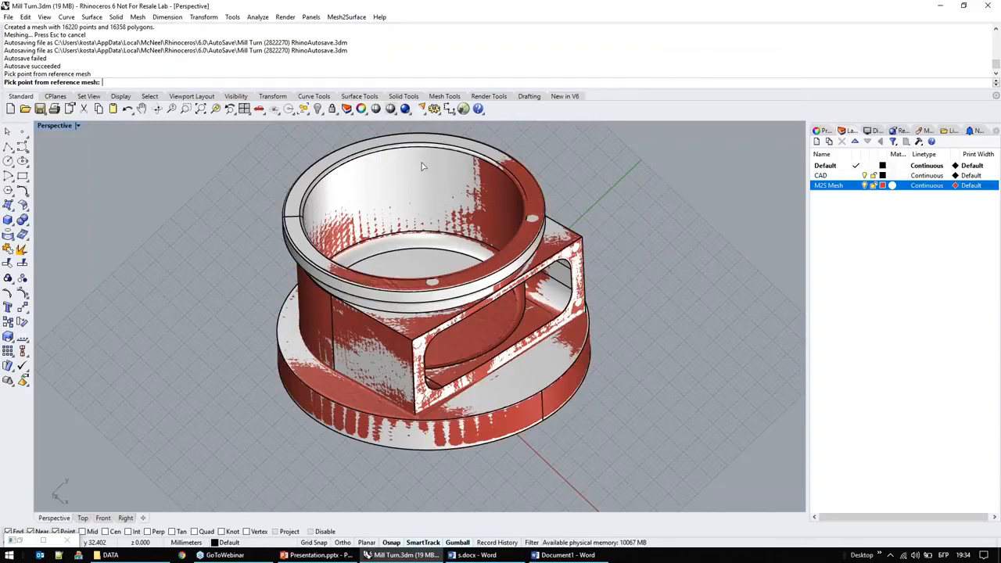
pyautogui.press('Escape')
pyautogui.moveTo(416, 199); pyautogui.dragTo(417, 166, button='right')
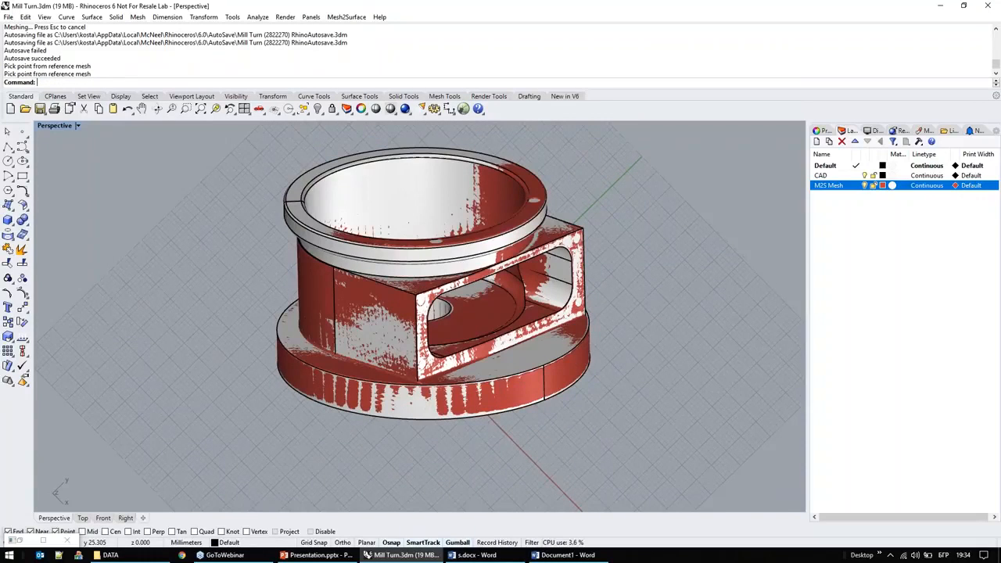
# Step: Run the Deviation Analyzer again and label the deviation at two points on the upper flange and one inside the rectangular opening
pyautogui.click(347, 17)
pyautogui.click(352, 49)
pyautogui.click(675, 174)
pyautogui.click(536, 188)
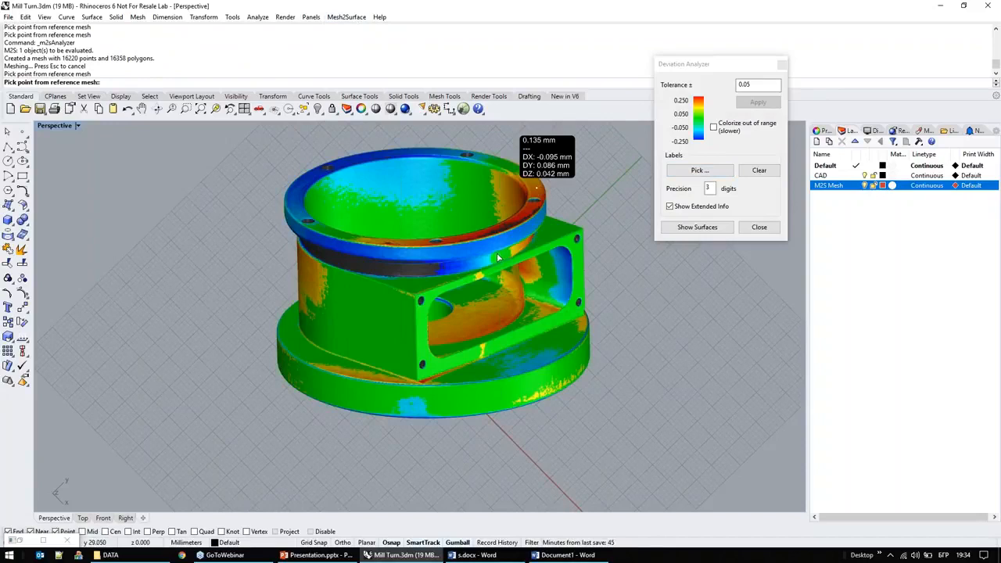
pyautogui.click(499, 323)
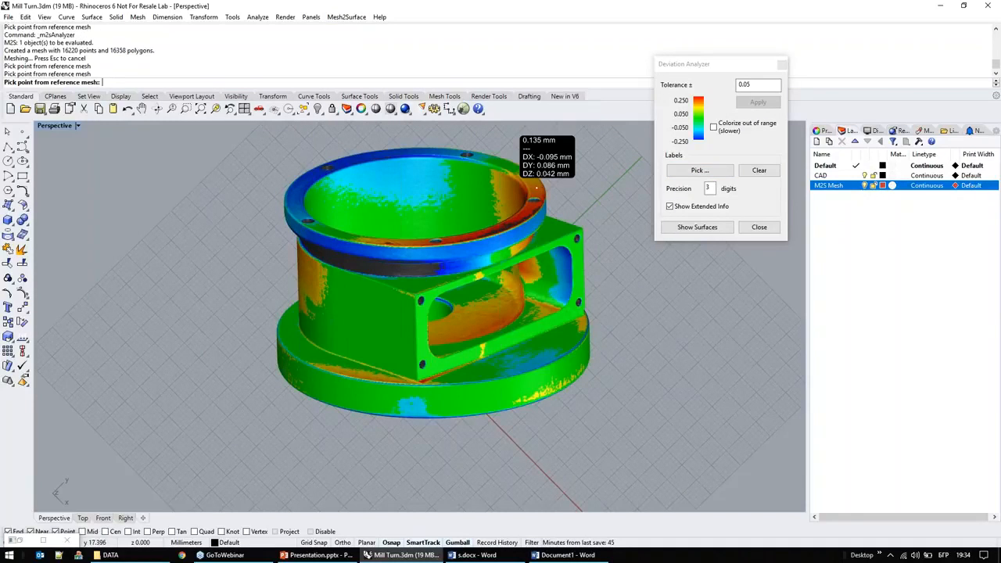
pyautogui.click(305, 180)
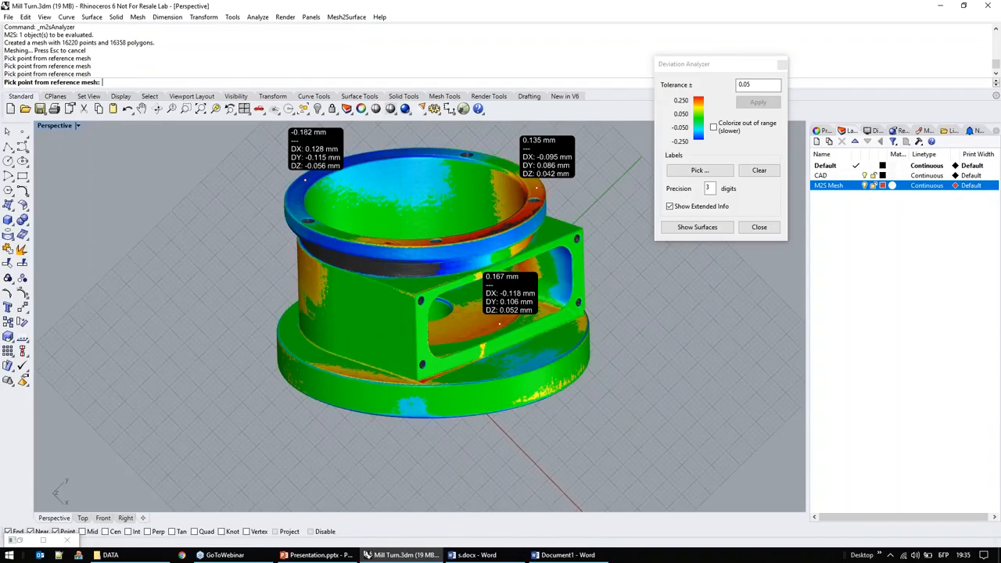
# Step: Capture the labelled Perspective view to the clipboard at viewport resolution and paste it into the Document1 report in Word
pyautogui.click(55, 125)
pyautogui.moveTo(91, 413)
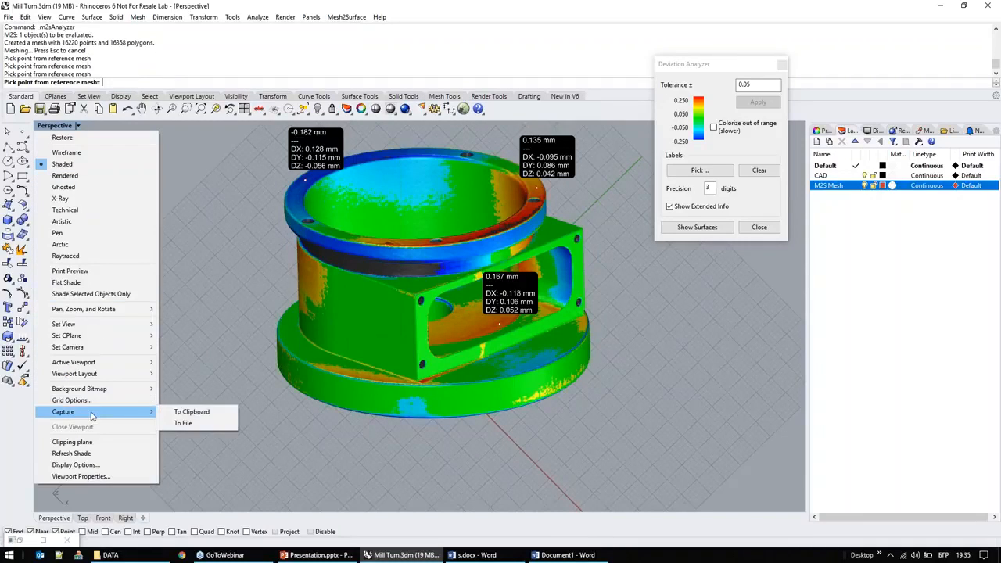
pyautogui.click(207, 413)
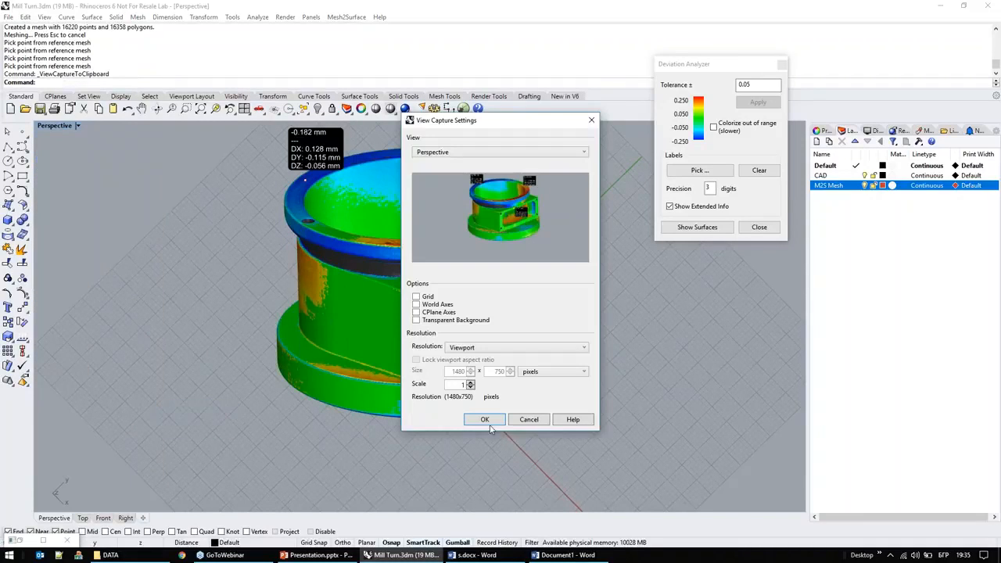
pyautogui.click(483, 419)
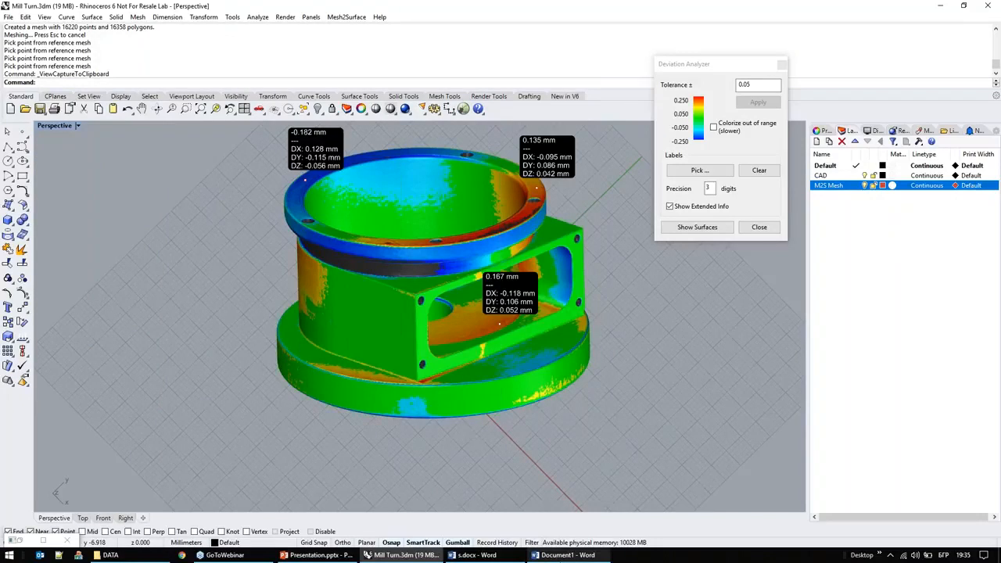
pyautogui.click(561, 556)
pyautogui.hotkey('ctrl', 'v')
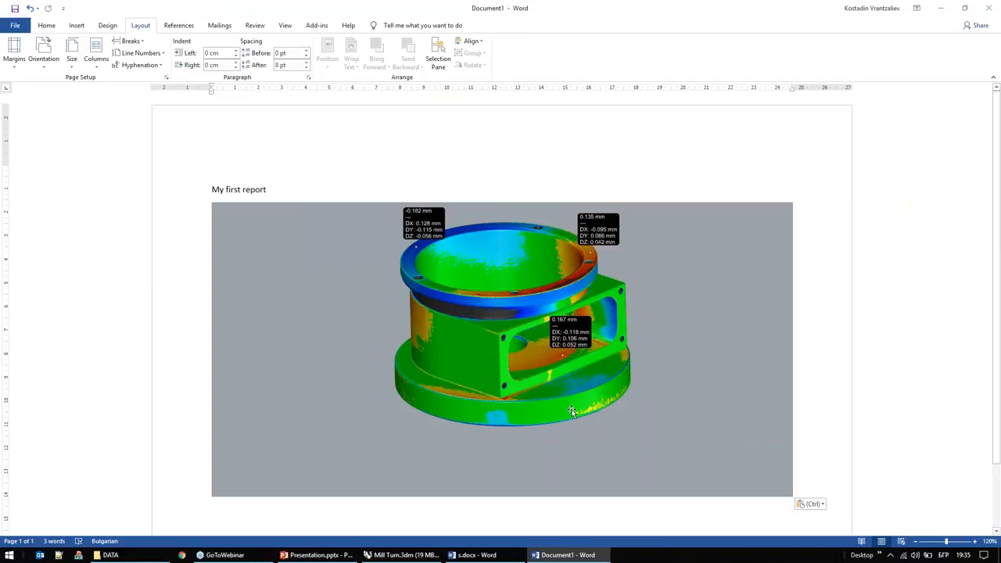
# Step: Switch back to Rhino, close the Deviation Analyzer and open impeller.3dm from the DATA folder, declining to reposition the original mesh
pyautogui.click(401, 555)
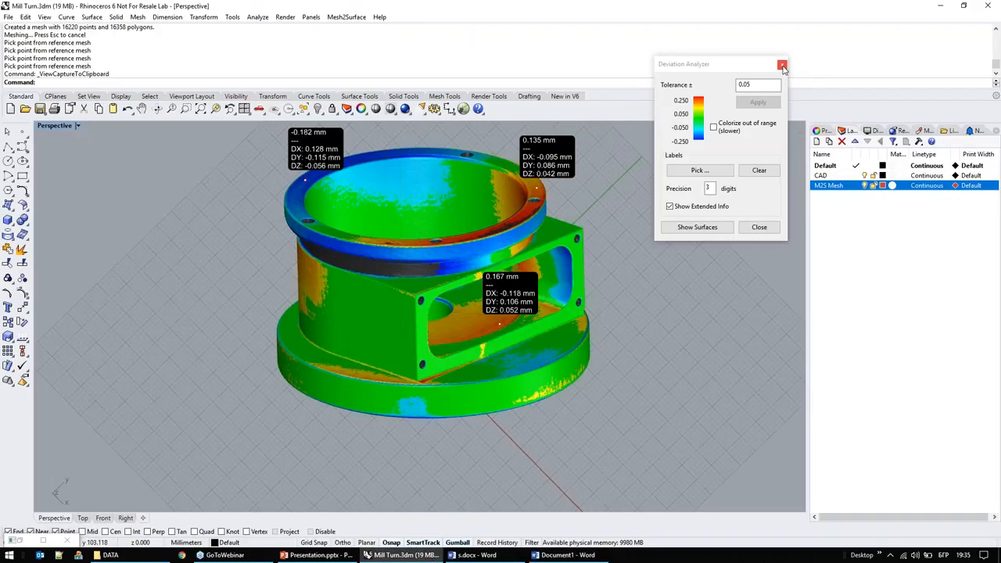
pyautogui.click(782, 65)
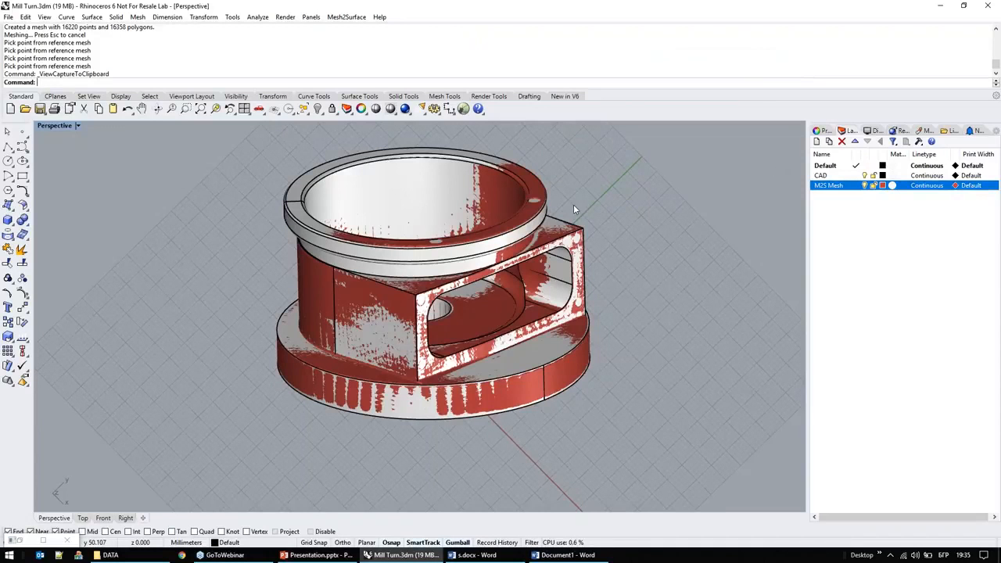
pyautogui.scroll(-2, 573, 204)
pyautogui.click(125, 554)
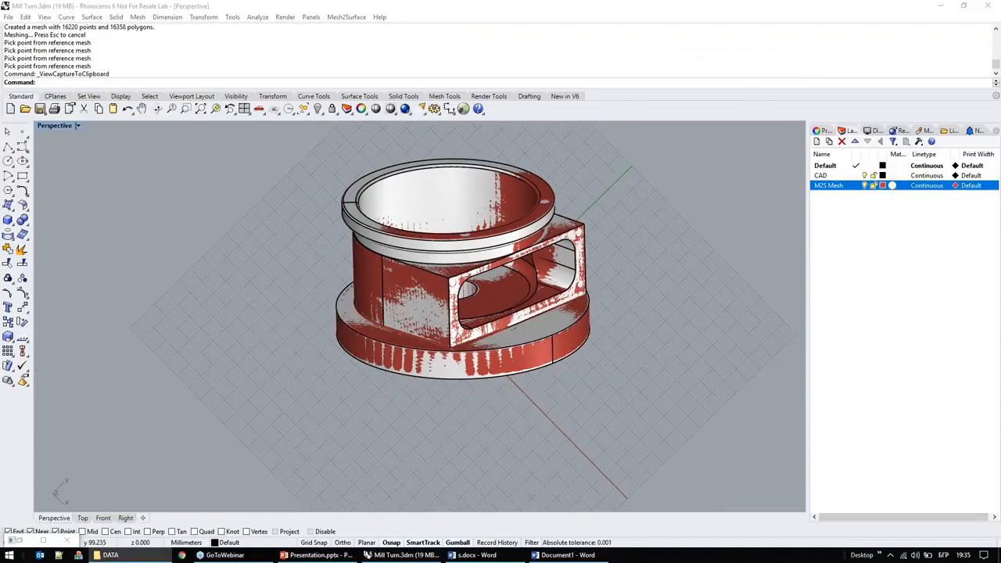
pyautogui.moveTo(612, 202); pyautogui.dragTo(609, 207)
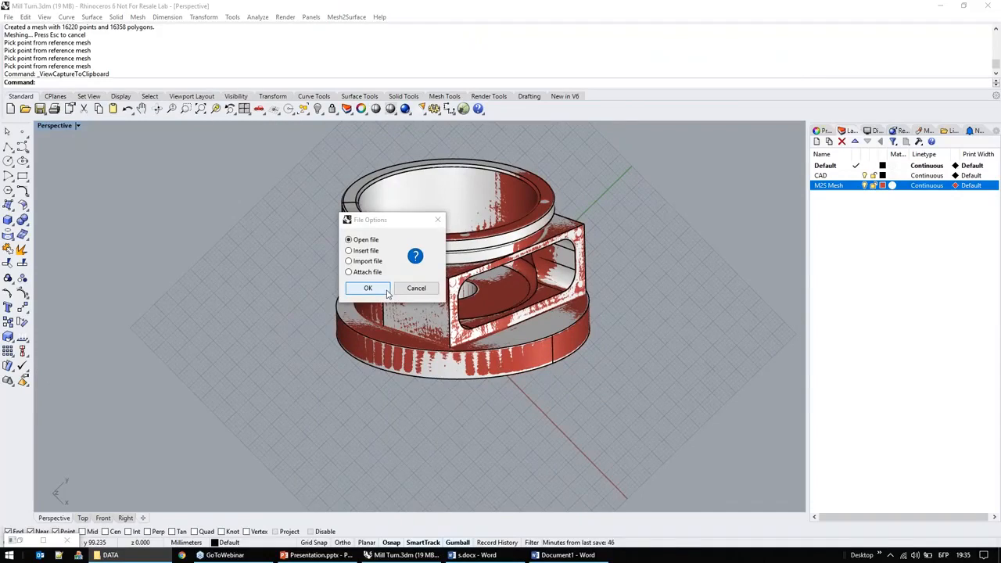
pyautogui.click(386, 291)
pyautogui.click(507, 317)
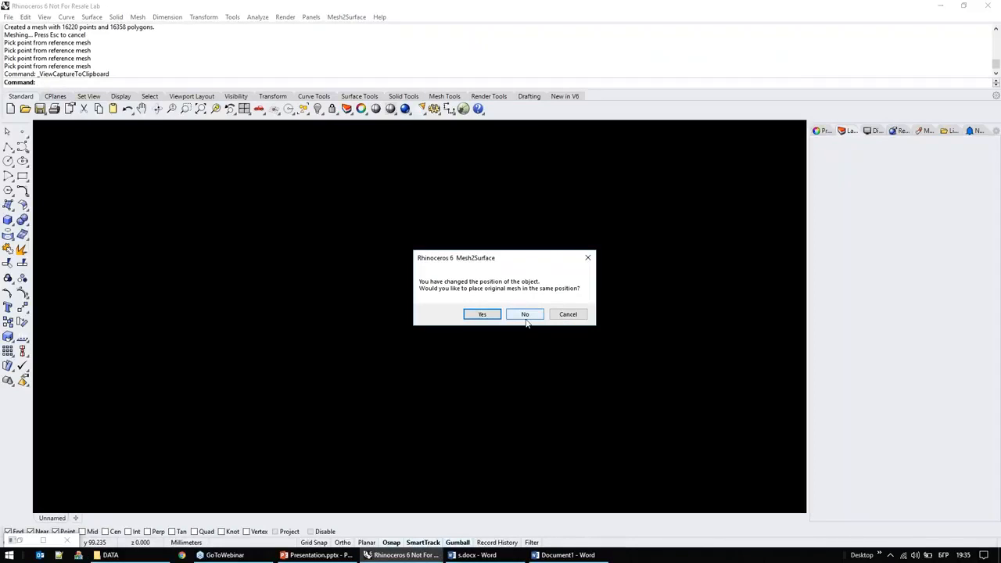
pyautogui.click(525, 315)
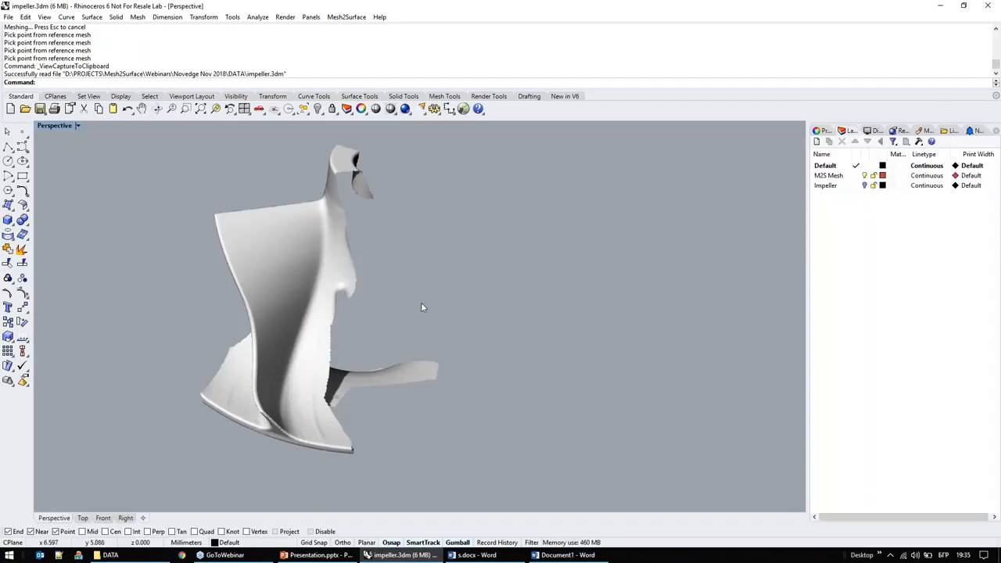
# Step: Examine the partial blade scan from several sides and compare it with the complete impeller by toggling the M2S Mesh and Impeller layers
pyautogui.moveTo(421, 304); pyautogui.dragTo(424, 346, button='right')
pyautogui.scroll(-5, 447, 281)
pyautogui.moveTo(443, 224); pyautogui.dragTo(310, 337, button='right')
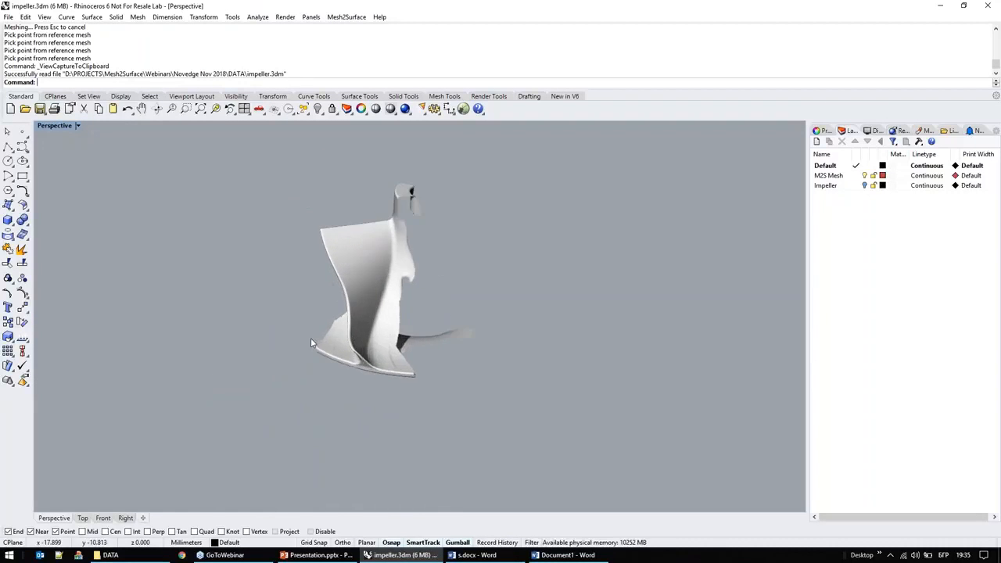
pyautogui.moveTo(286, 390); pyautogui.dragTo(394, 440, button='right')
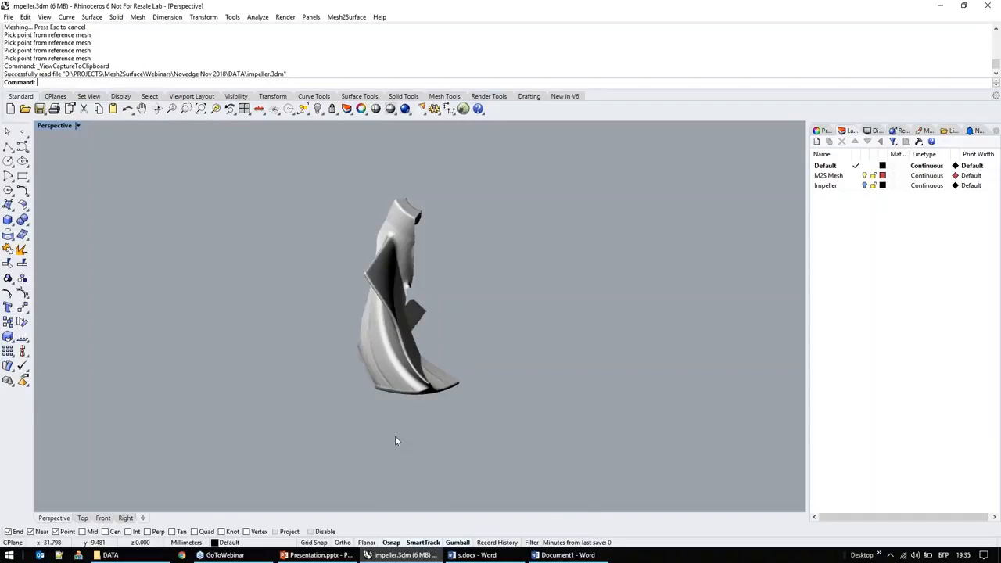
pyautogui.moveTo(417, 448); pyautogui.dragTo(394, 287, button='right')
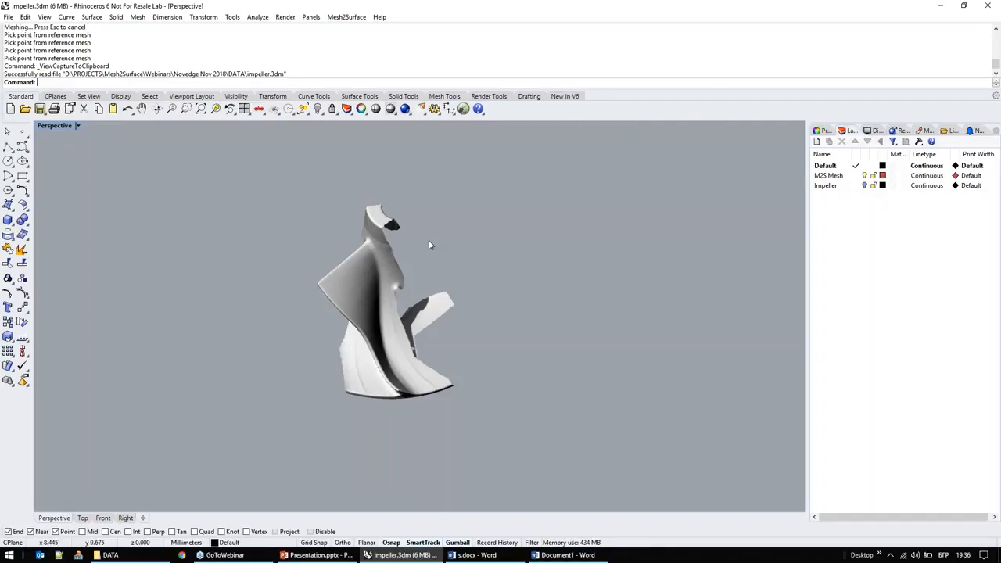
pyautogui.moveTo(398, 317); pyautogui.dragTo(395, 287, button='right')
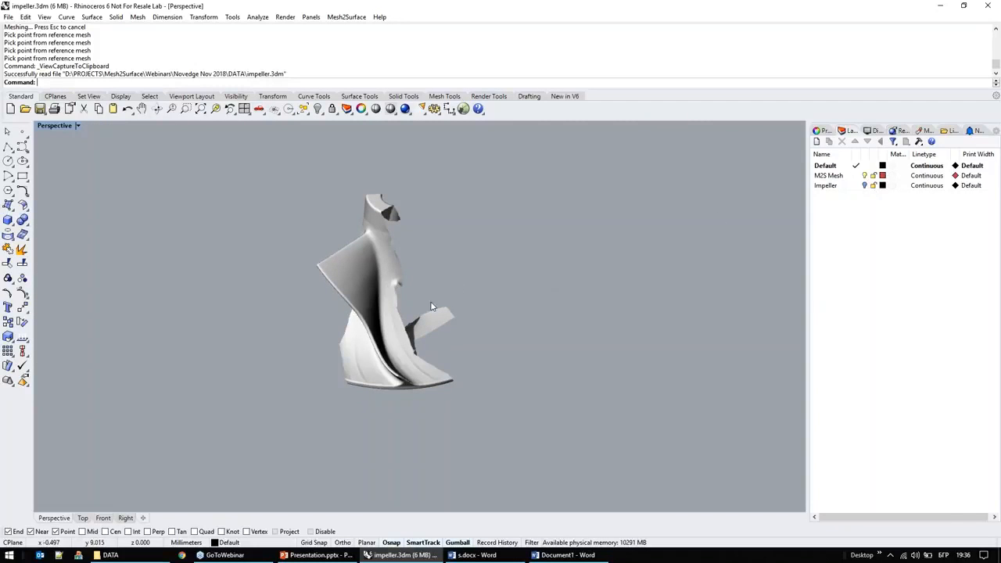
pyautogui.click(865, 177)
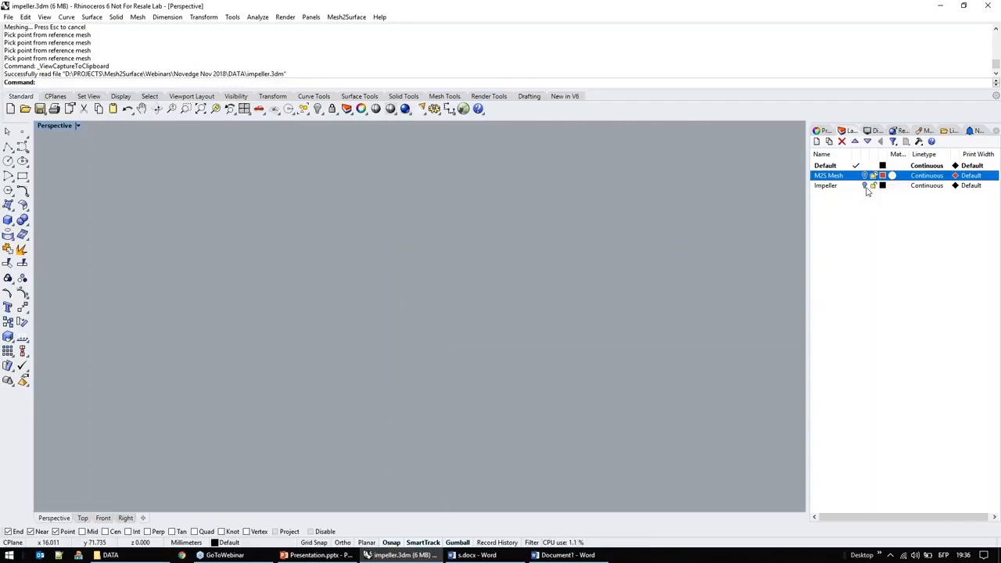
pyautogui.click(865, 187)
pyautogui.moveTo(461, 345)
pyautogui.mouseDown(button='right')
pyautogui.moveTo(451, 373)
pyautogui.moveTo(453, 360)
pyautogui.mouseUp(button='right')
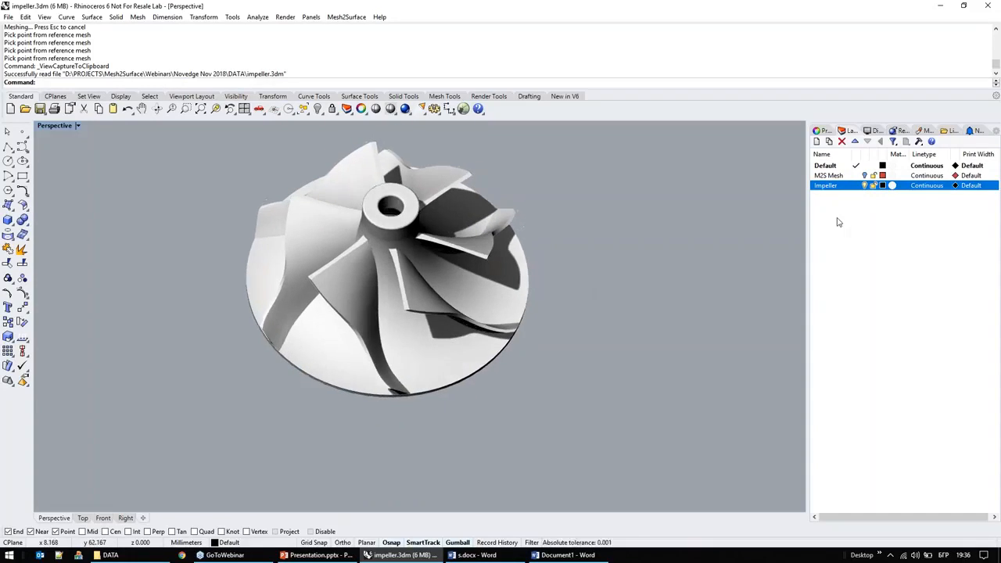
pyautogui.click(864, 176)
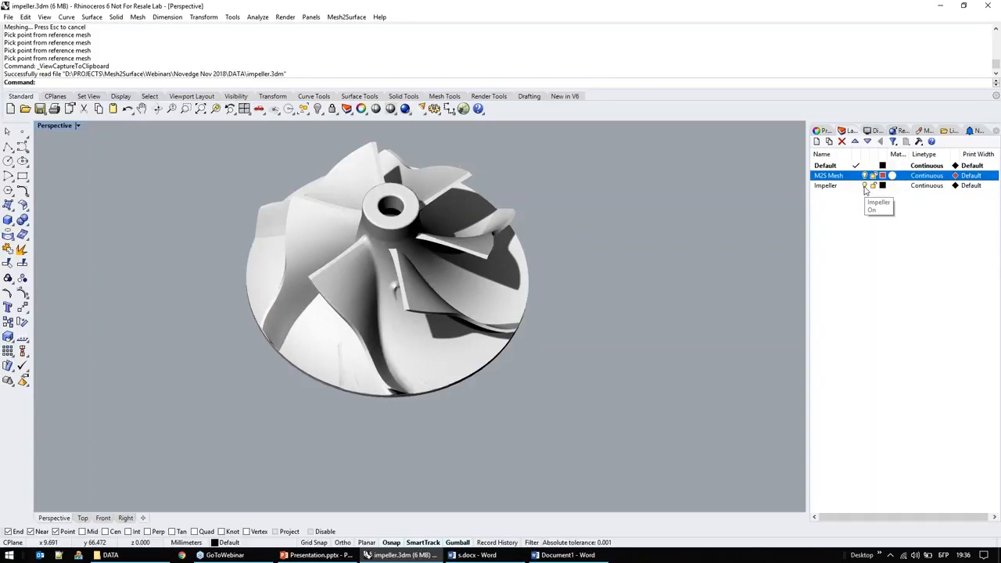
pyautogui.click(865, 186)
# Step: Open the partial blade mesh in Mesh2Surface Shapes and display the grid and coordinate axes in top view
pyautogui.click(372, 290)
pyautogui.click(347, 17)
pyautogui.click(355, 26)
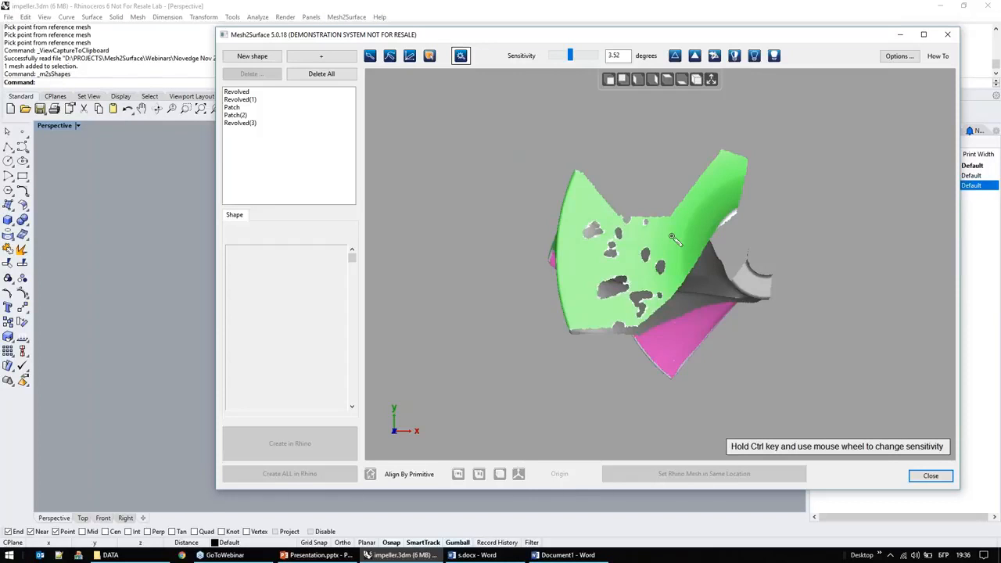
pyautogui.scroll(-2, 592, 238)
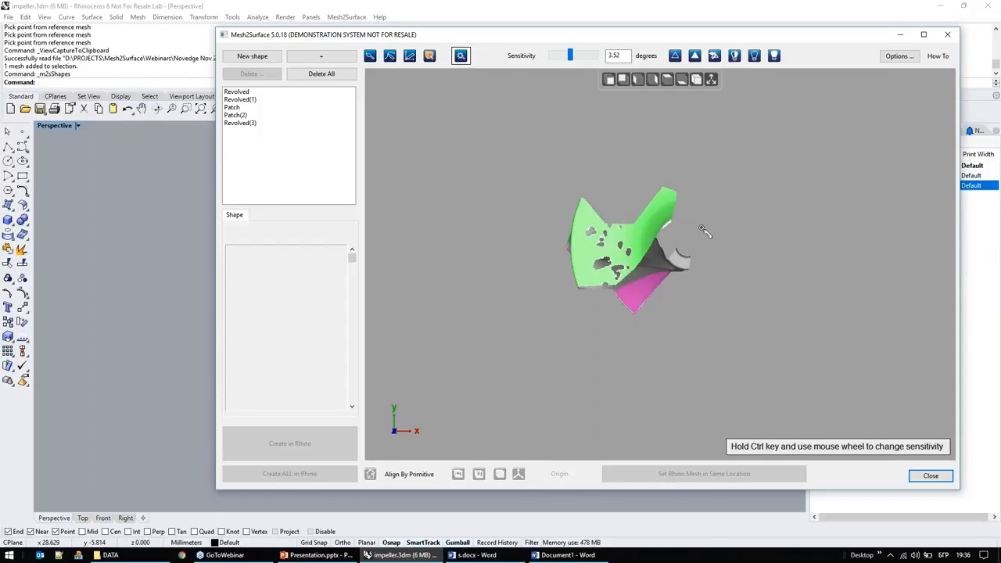
pyautogui.click(667, 82)
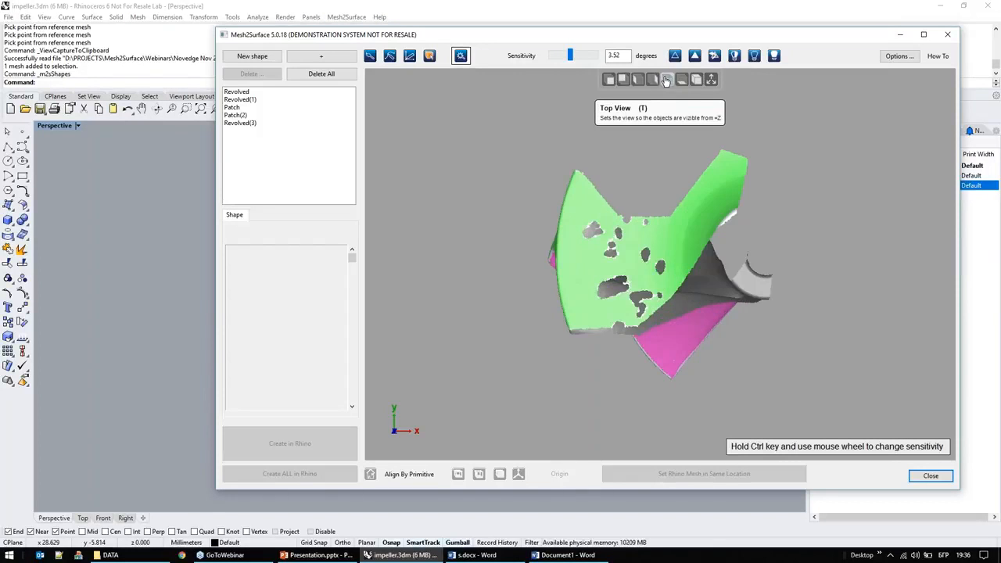
pyautogui.click(712, 81)
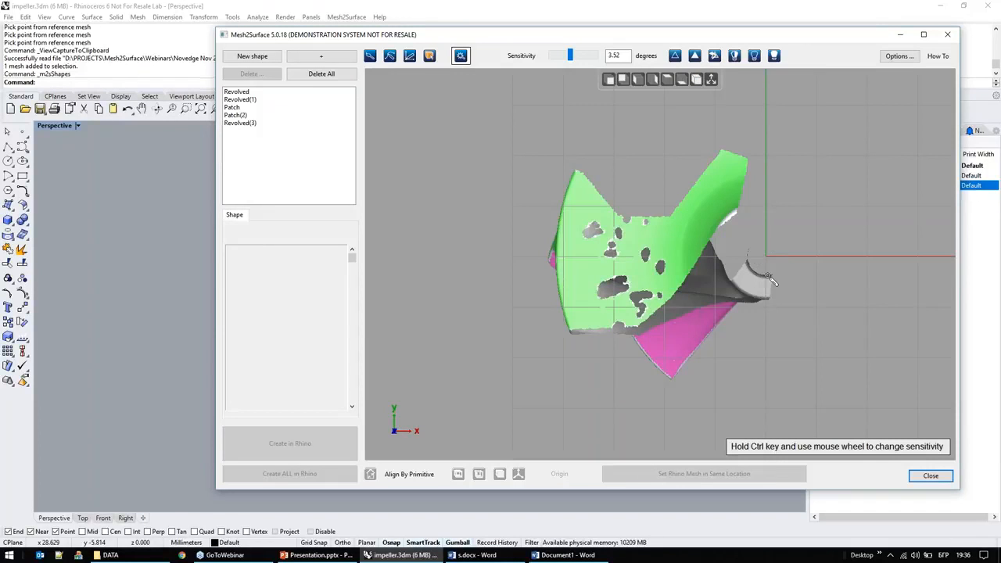
# Step: Examine the partial blade mesh from several sides and review the Revolved, Revolved(1), Patch and Revolved(3) shapes fitted to it
pyautogui.press('Down')
pyautogui.press('Down')
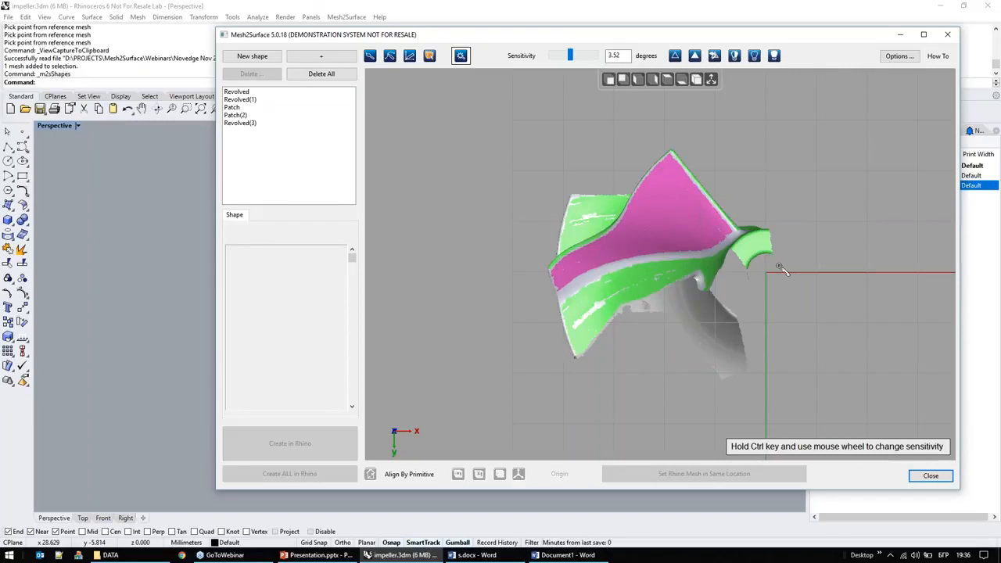
pyautogui.moveTo(850, 310); pyautogui.dragTo(877, 190, button='right')
pyautogui.moveTo(766, 364); pyautogui.dragTo(789, 293, button='right')
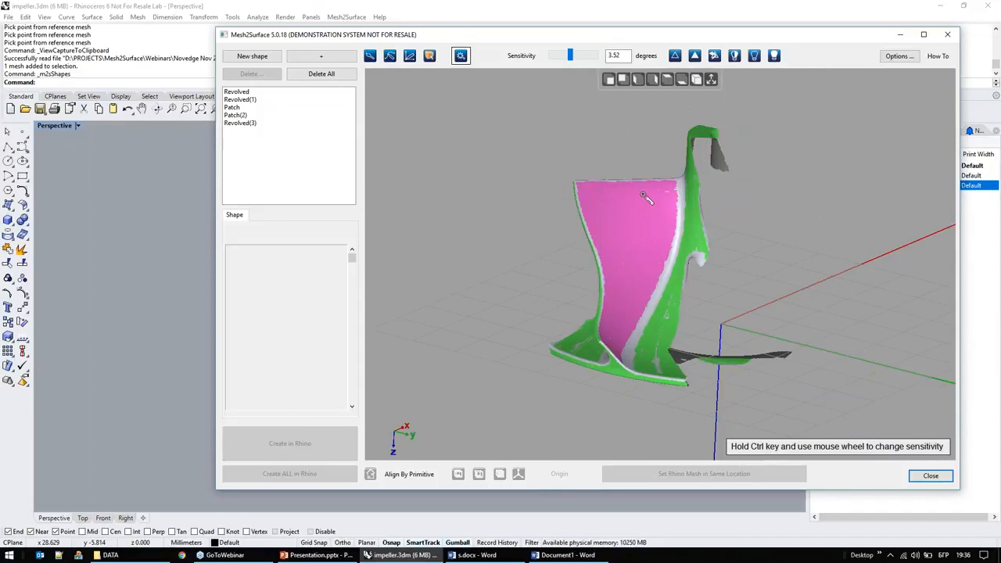
pyautogui.scroll(-3, 577, 251)
pyautogui.scroll(3, 632, 260)
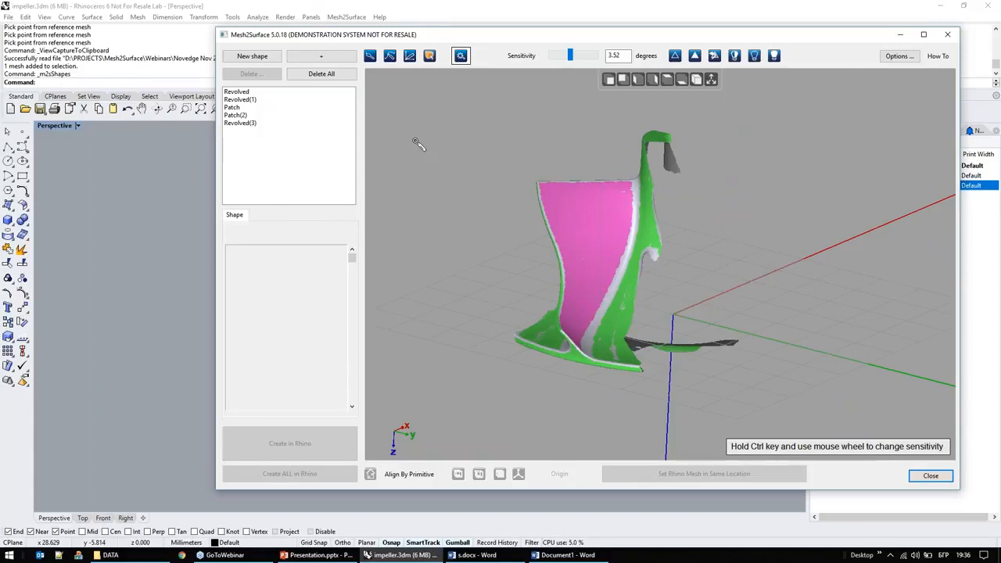
pyautogui.click(258, 92)
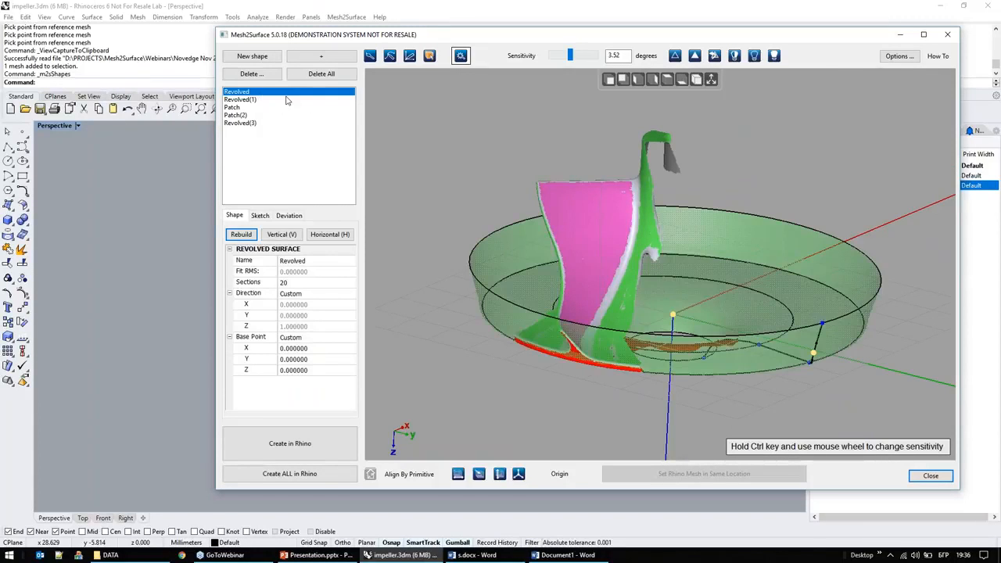
pyautogui.click(258, 100)
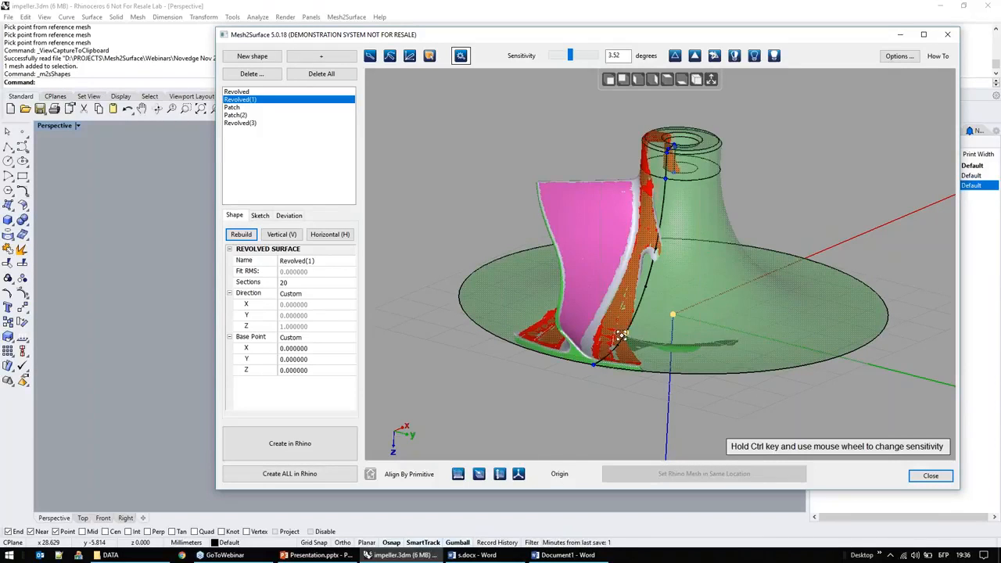
pyautogui.click(238, 107)
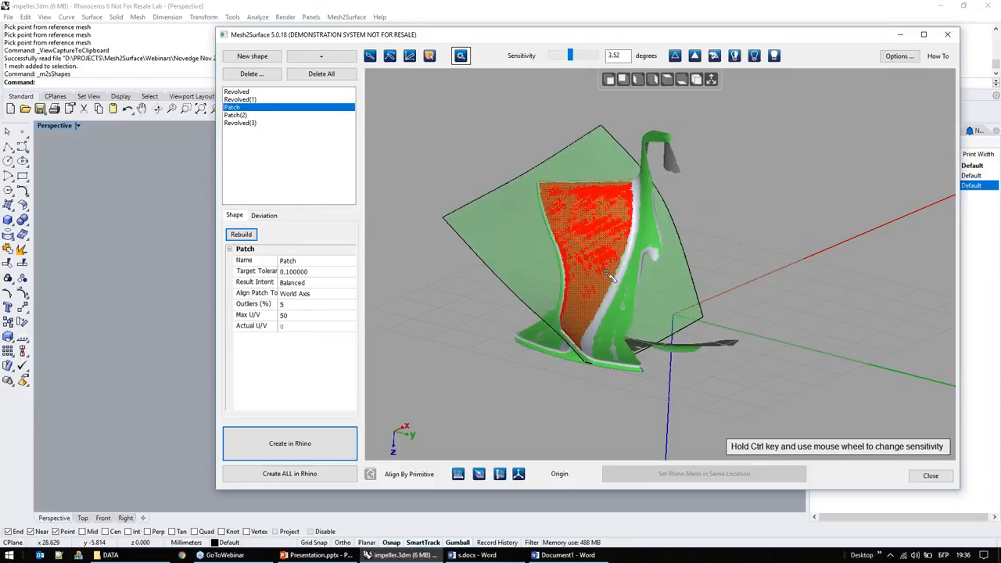
pyautogui.click(243, 124)
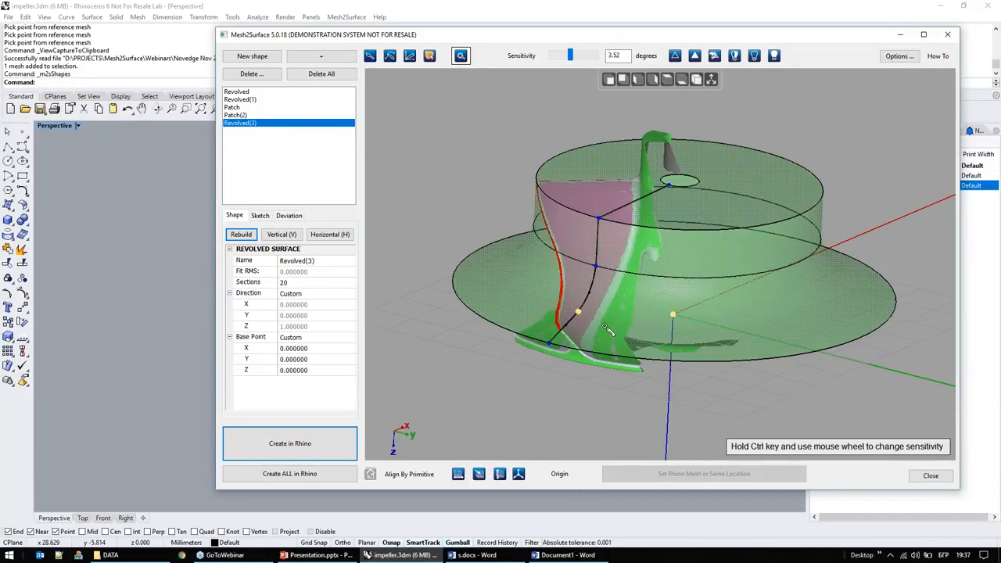
# Step: Rotate the Revolved(3) profile around its revolution axis over the blade mesh
pyautogui.moveTo(613, 338); pyautogui.dragTo(619, 174, button='right')
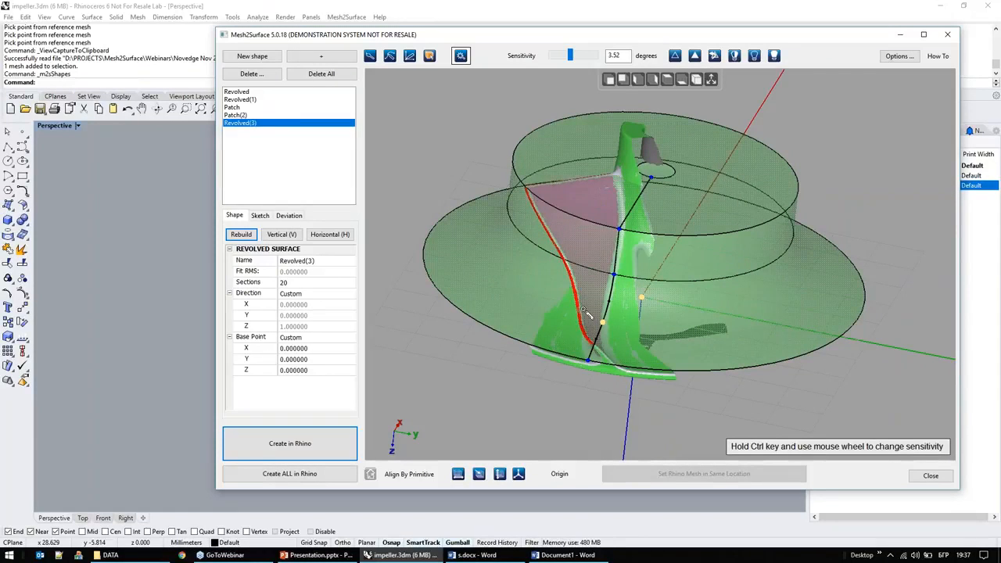
pyautogui.moveTo(545, 301); pyautogui.dragTo(659, 287, button='right')
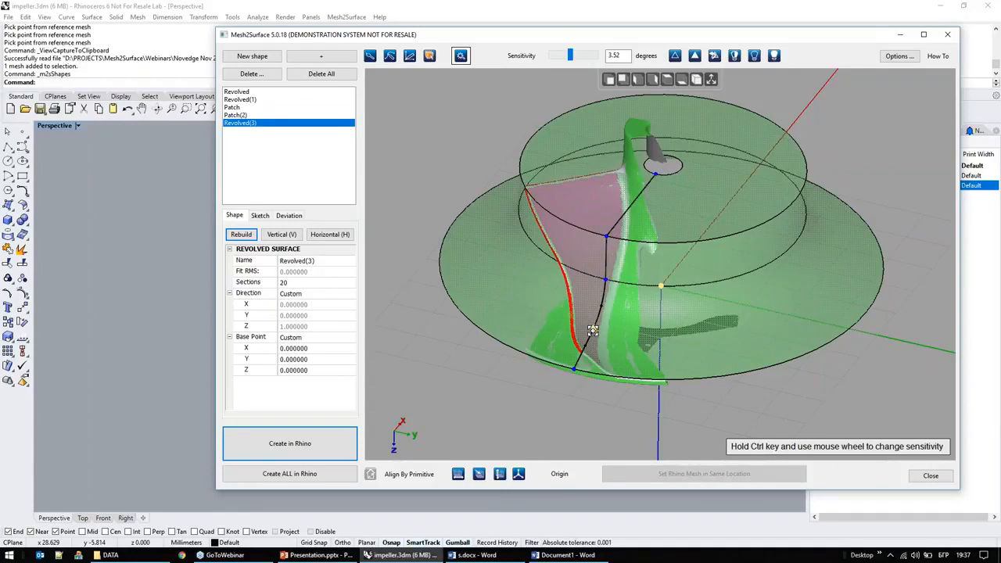
pyautogui.moveTo(593, 328); pyautogui.dragTo(612, 314)
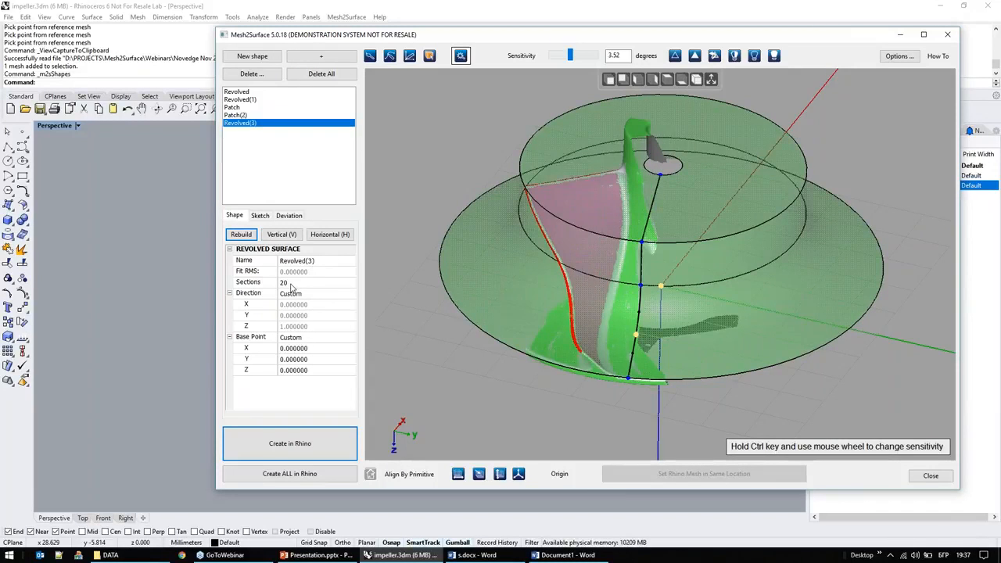
# Step: Delete the existing profile entities from the Revolved(3) sketch, leaving only its section points
pyautogui.click(259, 215)
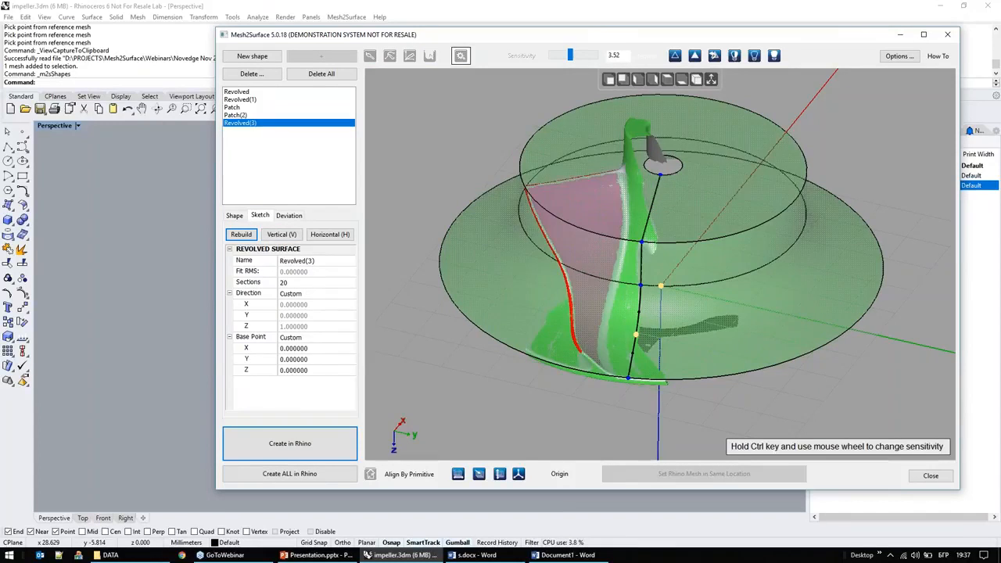
pyautogui.click(816, 164)
pyautogui.press('Delete')
pyautogui.click(694, 300)
pyautogui.press('Delete')
pyautogui.click(683, 351)
pyautogui.press('Delete')
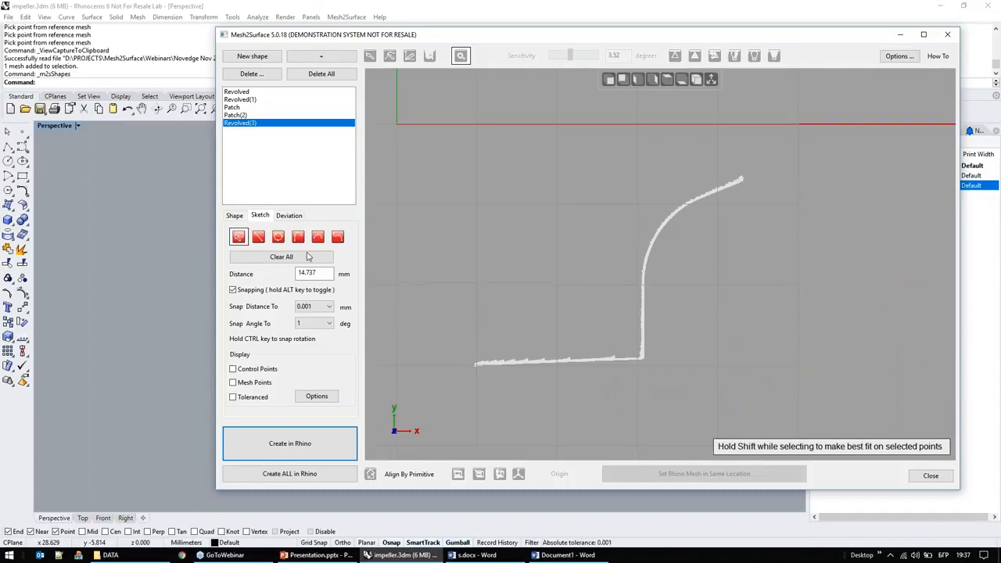
# Step: Set Revolved(3) to 5 sections and inspect the section points in its sketch
pyautogui.click(233, 214)
pyautogui.click(235, 283)
pyautogui.write('5')
pyautogui.press('Return')
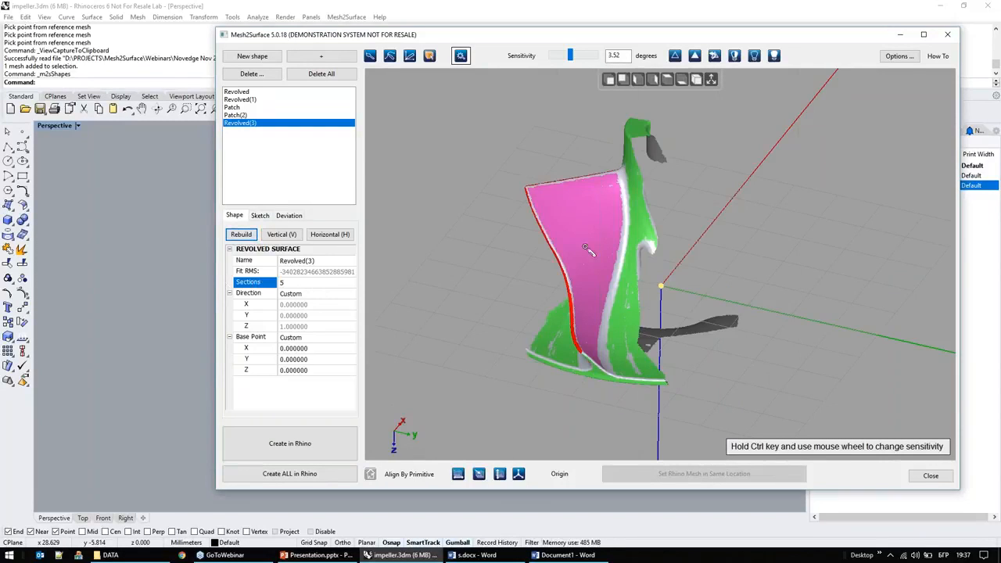
pyautogui.click(261, 216)
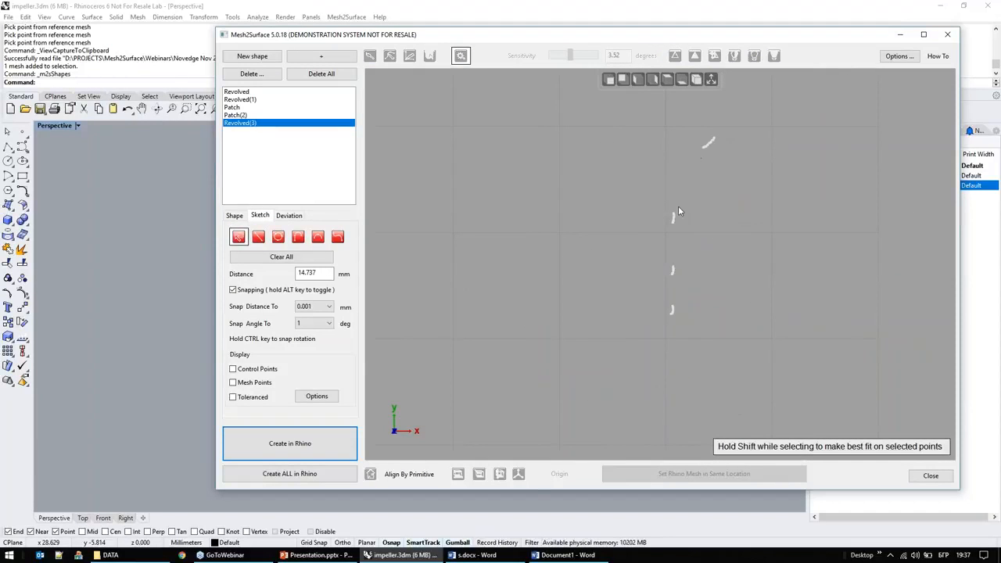
pyautogui.moveTo(691, 300); pyautogui.dragTo(678, 324, button='right')
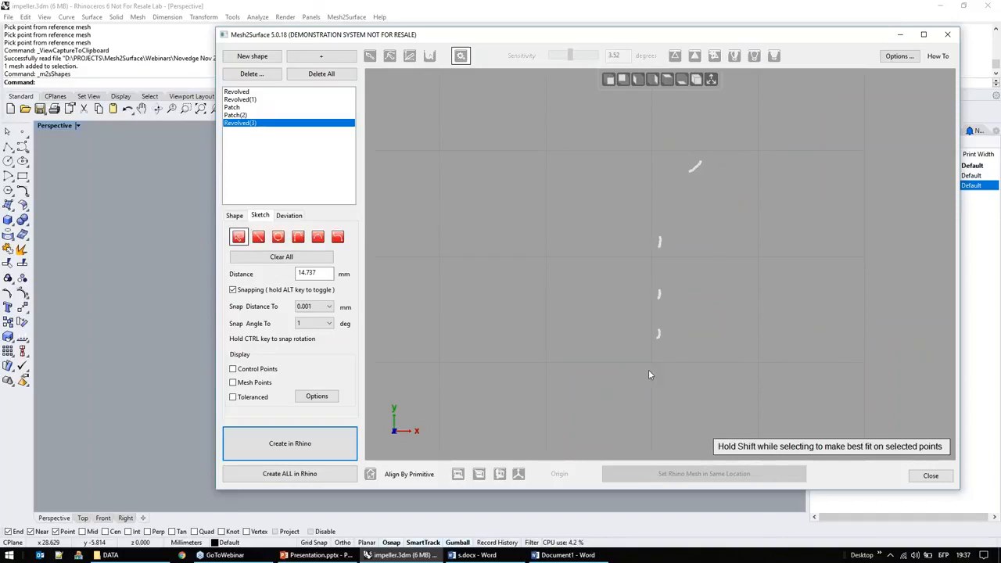
# Step: Set Revolved(3) to 50 sections, rebuild it and open its sketch
pyautogui.click(236, 216)
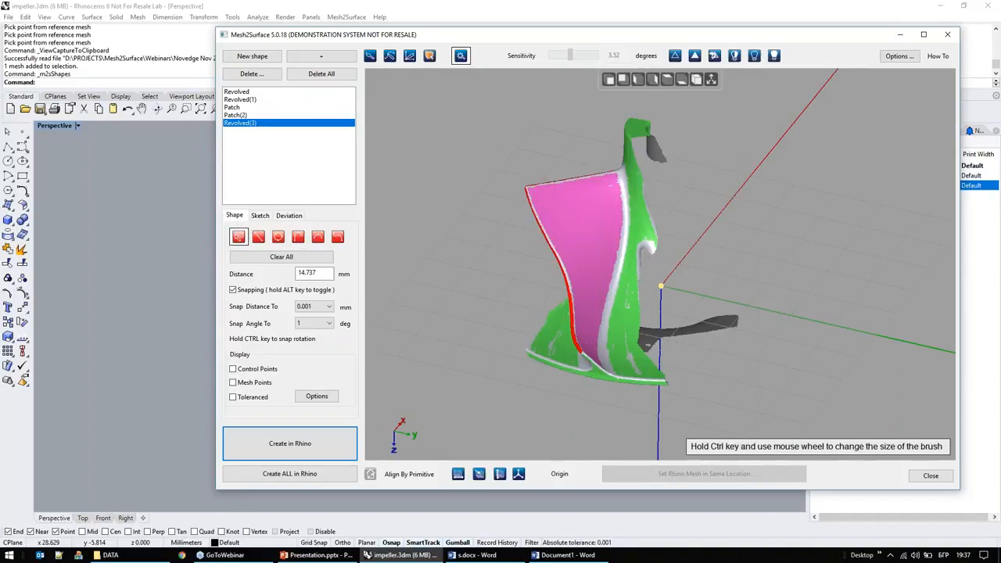
pyautogui.write('20')
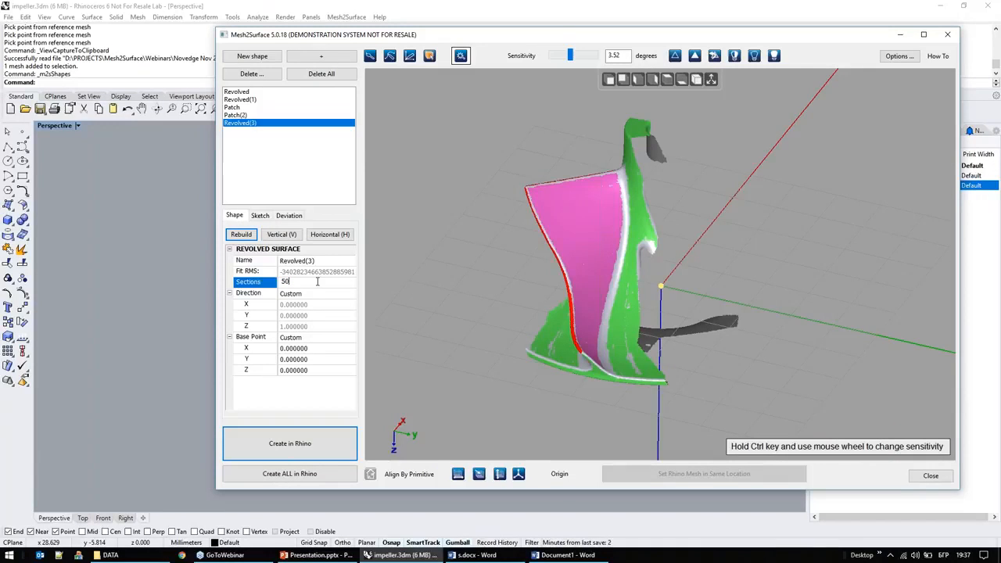
pyautogui.click(247, 237)
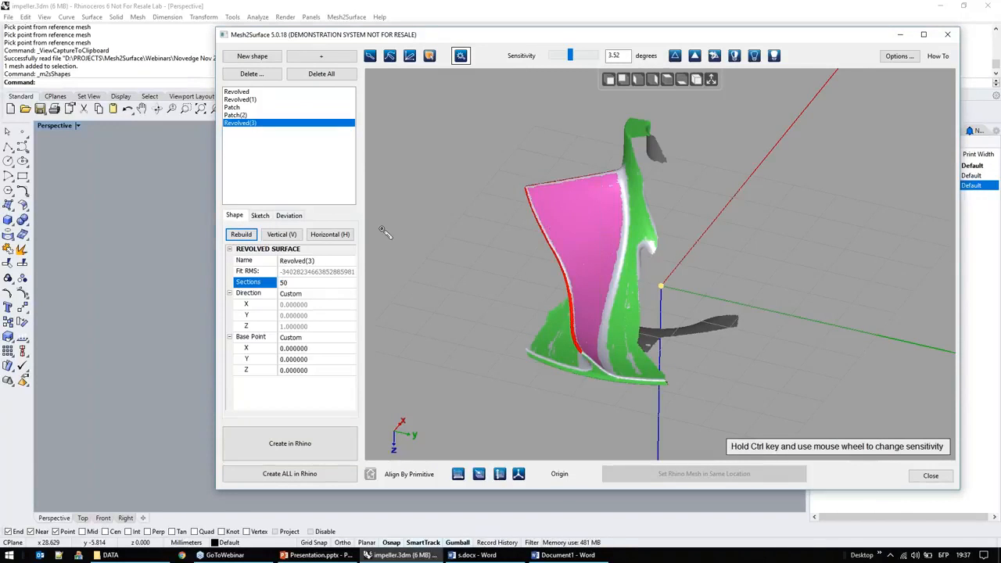
pyautogui.click(260, 216)
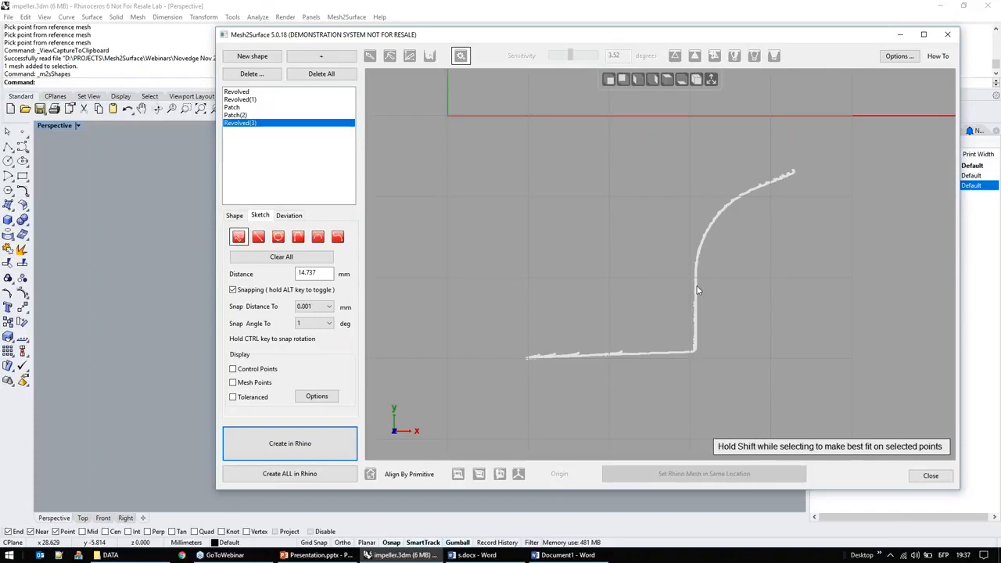
pyautogui.moveTo(609, 323)
pyautogui.mouseDown(button='middle')
pyautogui.moveTo(588, 253)
pyautogui.moveTo(607, 259)
pyautogui.mouseUp(button='middle')
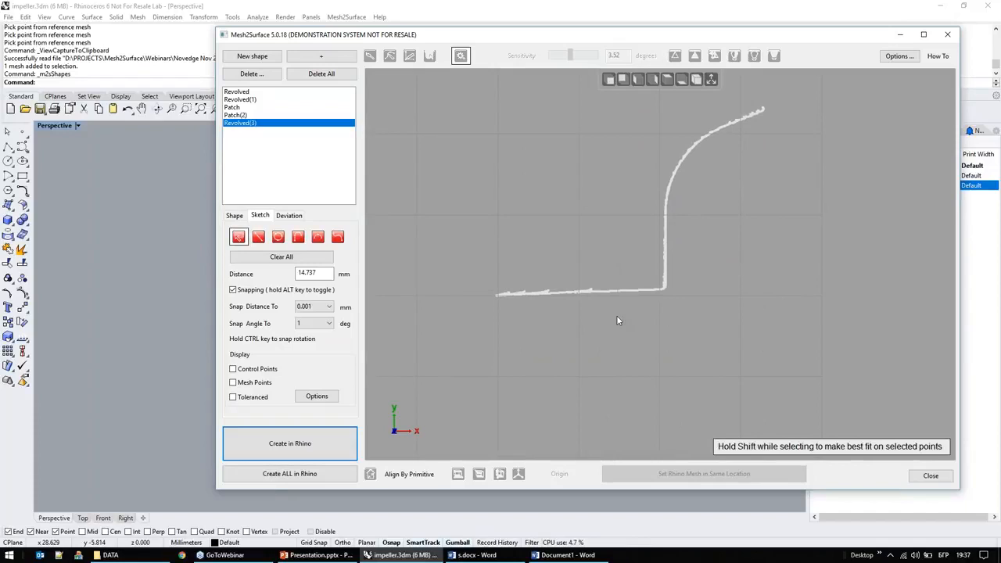
# Step: Sketch a line about 11.2 mm long along the near-horizontal section points and turn on the toleranced display
pyautogui.scroll(3, 634, 328)
pyautogui.moveTo(674, 245)
pyautogui.mouseDown()
pyautogui.moveTo(466, 329)
pyautogui.moveTo(403, 272)
pyautogui.mouseUp()
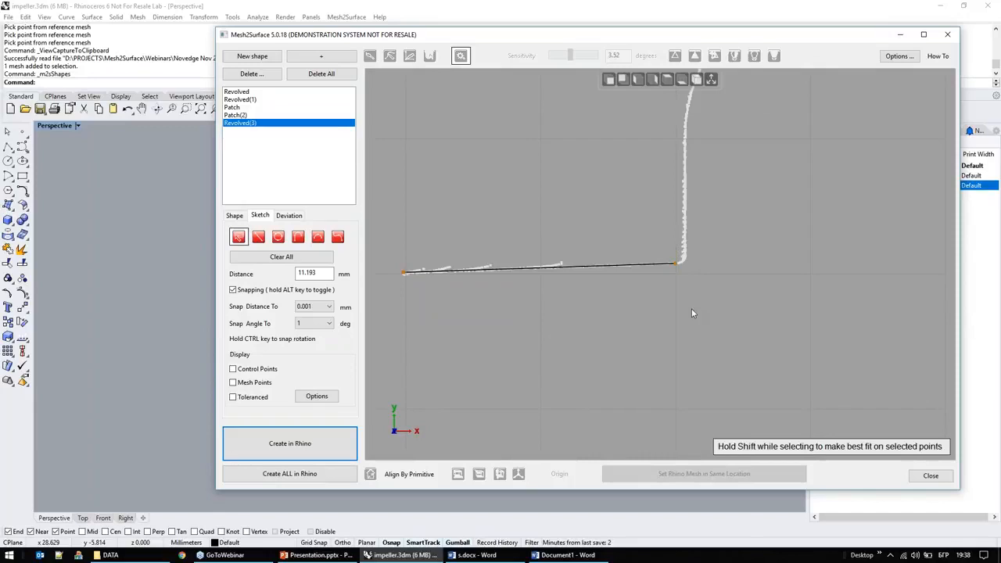
pyautogui.moveTo(715, 318); pyautogui.dragTo(759, 365, button='middle')
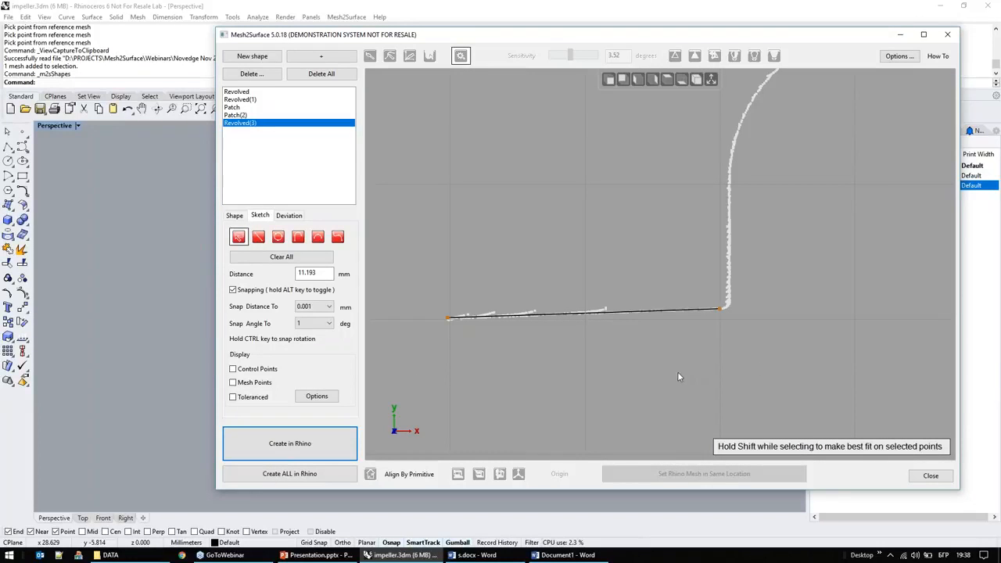
pyautogui.click(260, 400)
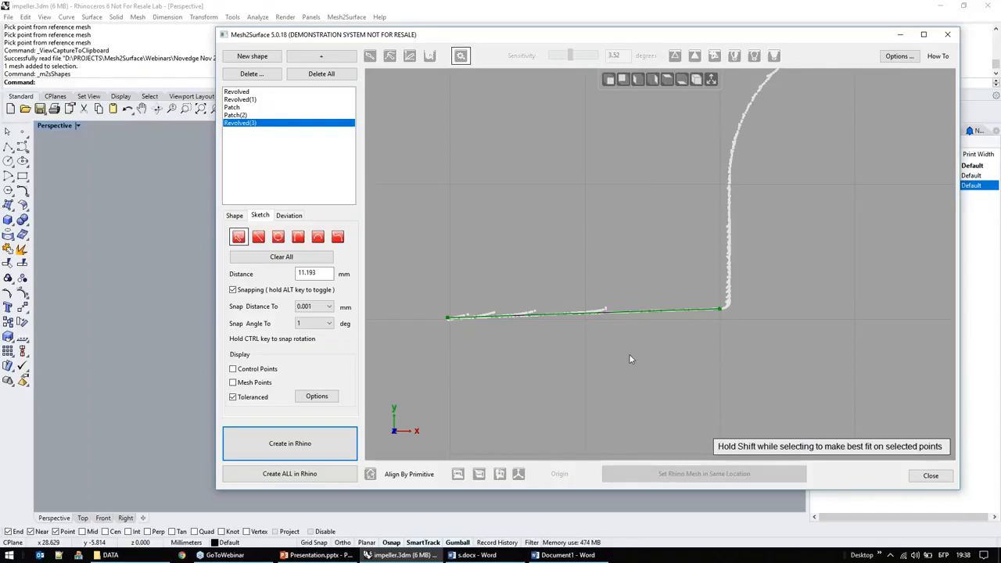
# Step: Pull the line's corner-side endpoint off the section points and set the deviation tolerance to 0.05 mm with gradient colouring
pyautogui.moveTo(723, 312); pyautogui.dragTo(694, 232)
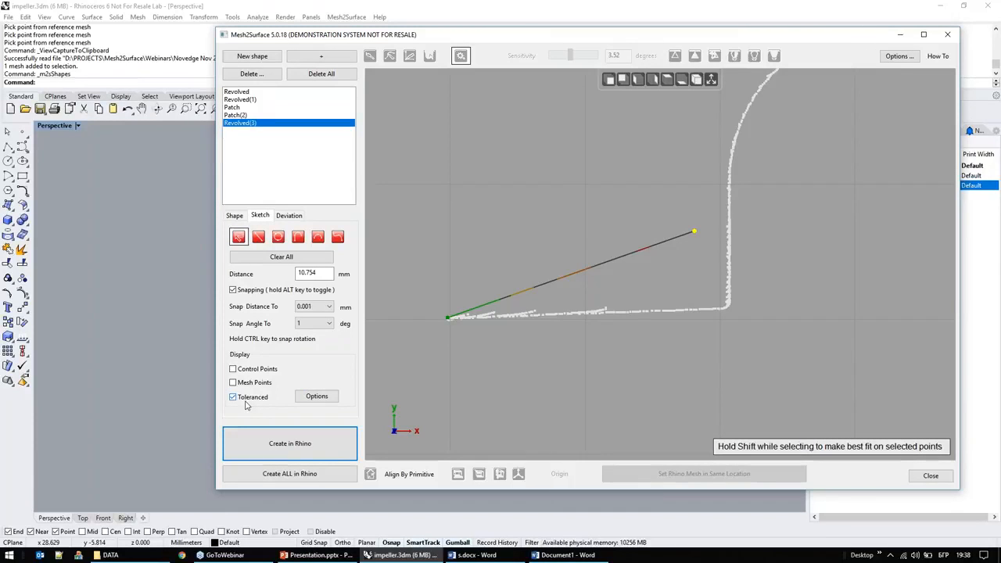
pyautogui.click(330, 402)
pyautogui.moveTo(603, 224); pyautogui.dragTo(500, 107)
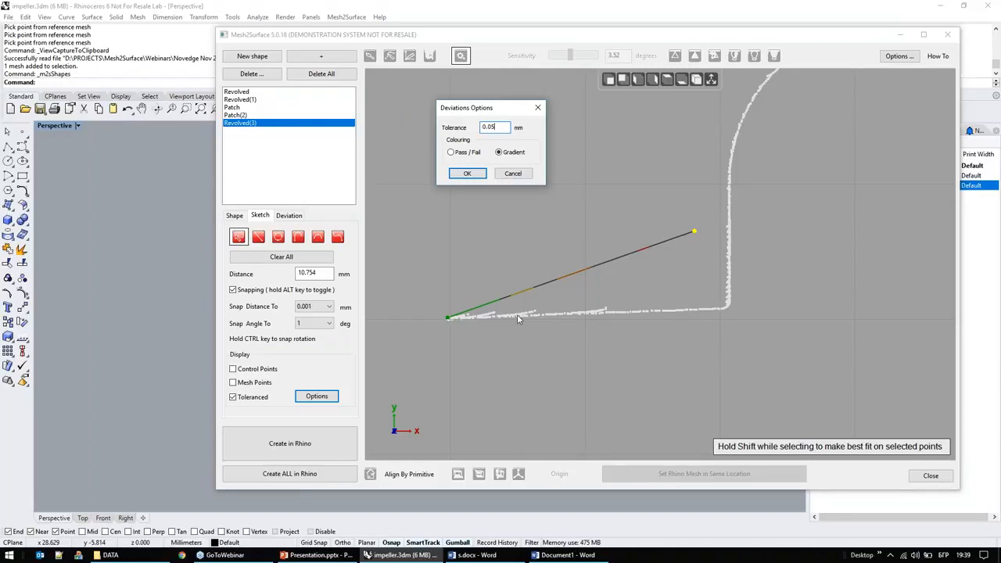
pyautogui.click(466, 173)
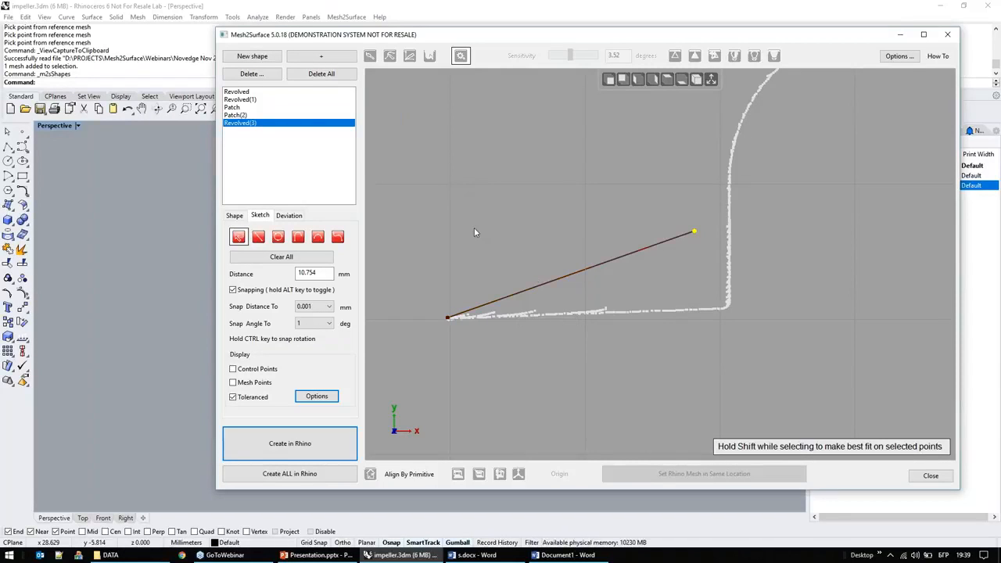
# Step: Move the line's endpoint back onto the corner of the section points, making the line about 11.32 mm long
pyautogui.scroll(4, 587, 264)
pyautogui.moveTo(772, 191)
pyautogui.moveTo(769, 186); pyautogui.dragTo(781, 241)
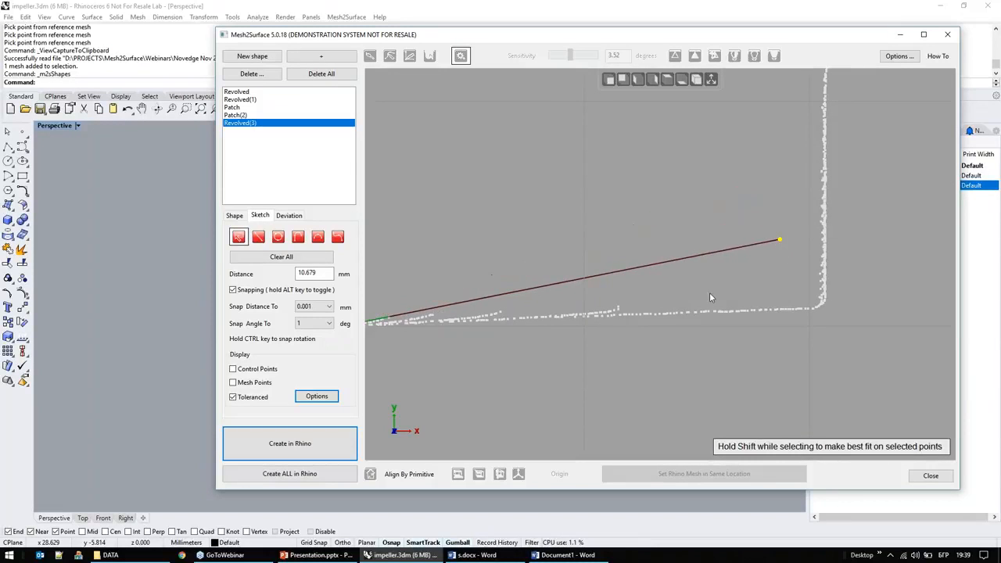
pyautogui.moveTo(652, 284); pyautogui.dragTo(685, 267, button='middle')
pyautogui.moveTo(813, 230); pyautogui.dragTo(829, 295)
pyautogui.moveTo(728, 321); pyautogui.dragTo(678, 318, button='right')
pyautogui.scroll(3, 736, 314)
pyautogui.moveTo(873, 280); pyautogui.dragTo(920, 282)
pyautogui.moveTo(739, 339); pyautogui.dragTo(678, 356, button='right')
# Step: Draw a curve from the corner along the vertical and curved section points, extending it past their upper end
pyautogui.scroll(-5, 679, 357)
pyautogui.moveTo(800, 262)
pyautogui.mouseDown(button='right')
pyautogui.moveTo(716, 286)
pyautogui.moveTo(689, 278)
pyautogui.mouseUp(button='right')
pyautogui.rightClick(698, 270)
pyautogui.click(755, 378)
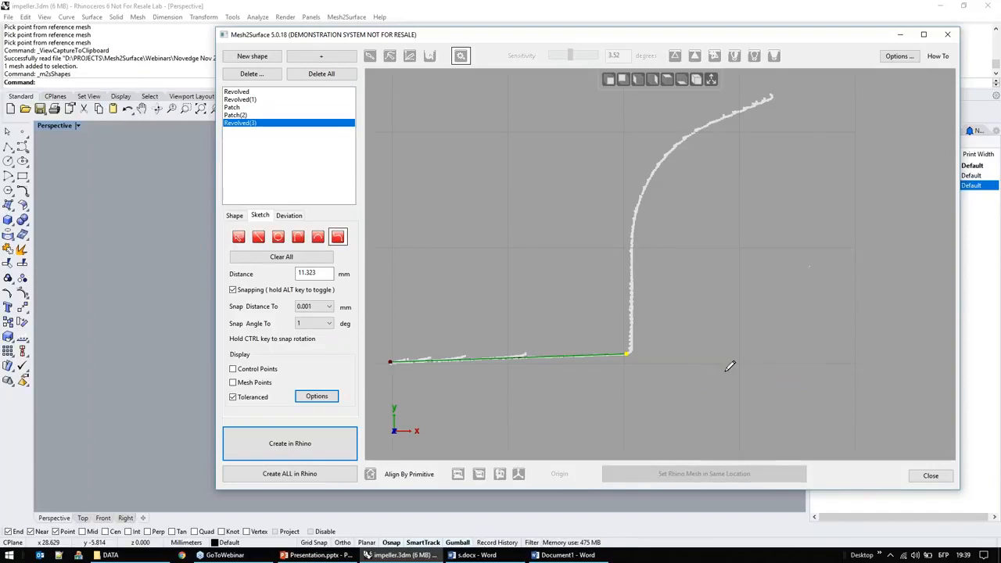
pyautogui.moveTo(631, 340); pyautogui.dragTo(640, 205)
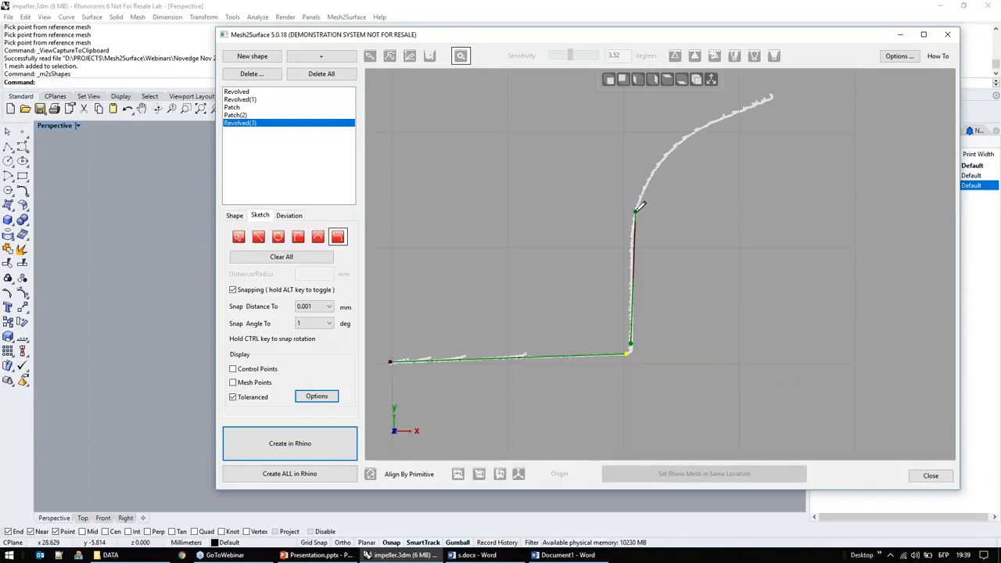
pyautogui.click(683, 138)
pyautogui.moveTo(811, 124); pyautogui.dragTo(775, 256, button='middle')
pyautogui.click(720, 233)
pyautogui.click(833, 181)
pyautogui.rightClick(862, 250)
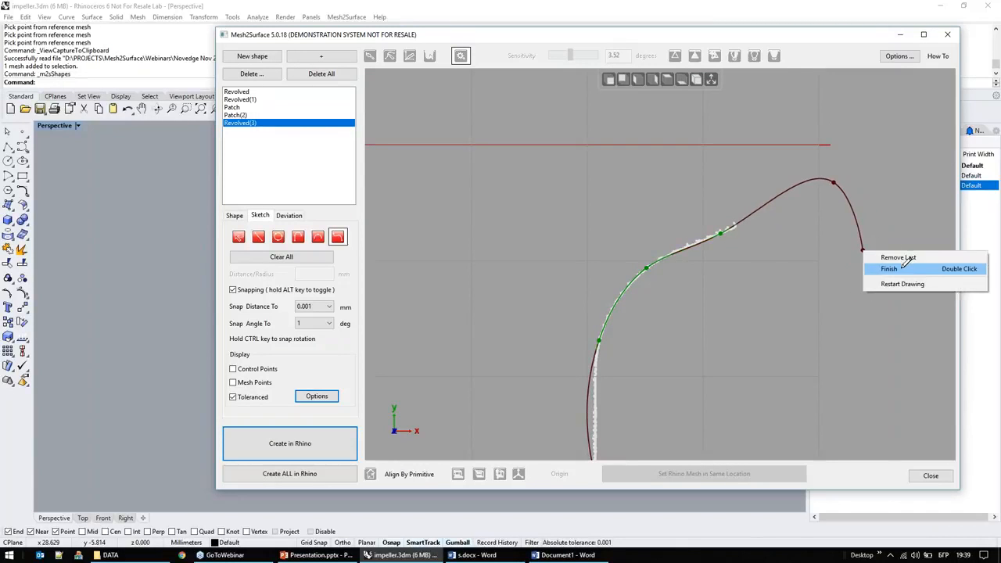
pyautogui.click(899, 266)
pyautogui.moveTo(766, 297); pyautogui.dragTo(799, 188, button='middle')
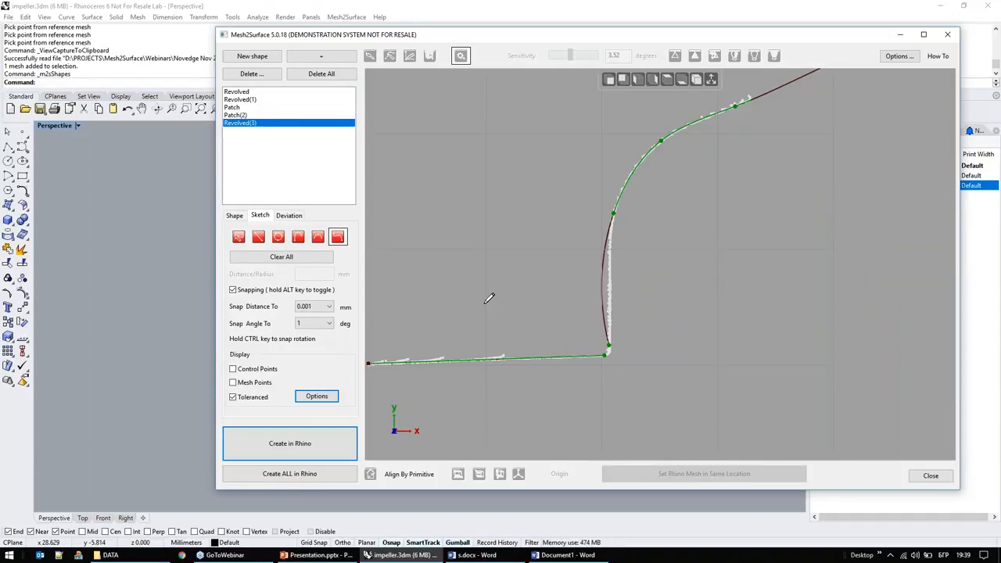
# Step: Modify the curve by pulling its bulging vertical stretch onto the section points with an added intermediate point
pyautogui.rightClick(526, 285)
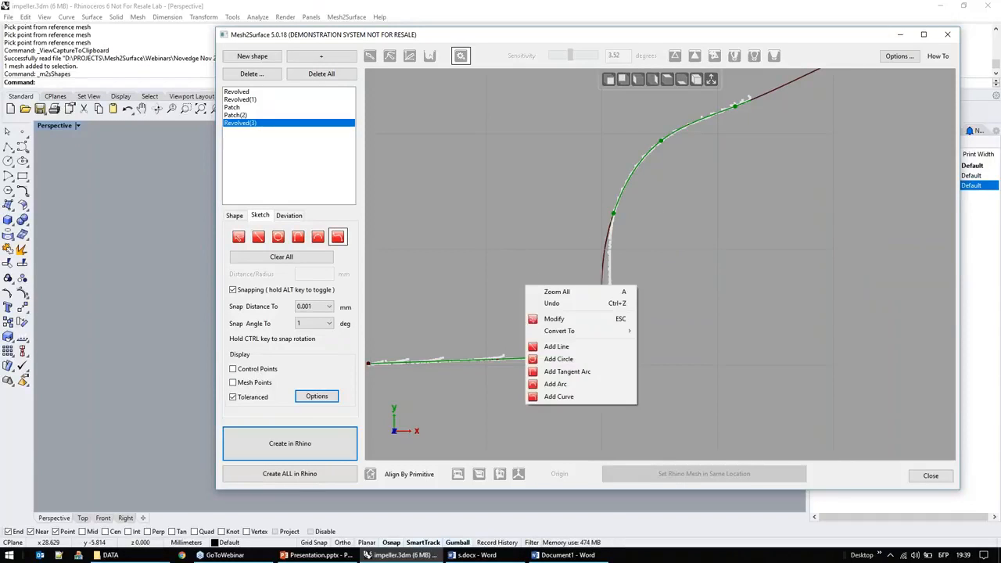
pyautogui.click(570, 317)
pyautogui.scroll(3, 616, 222)
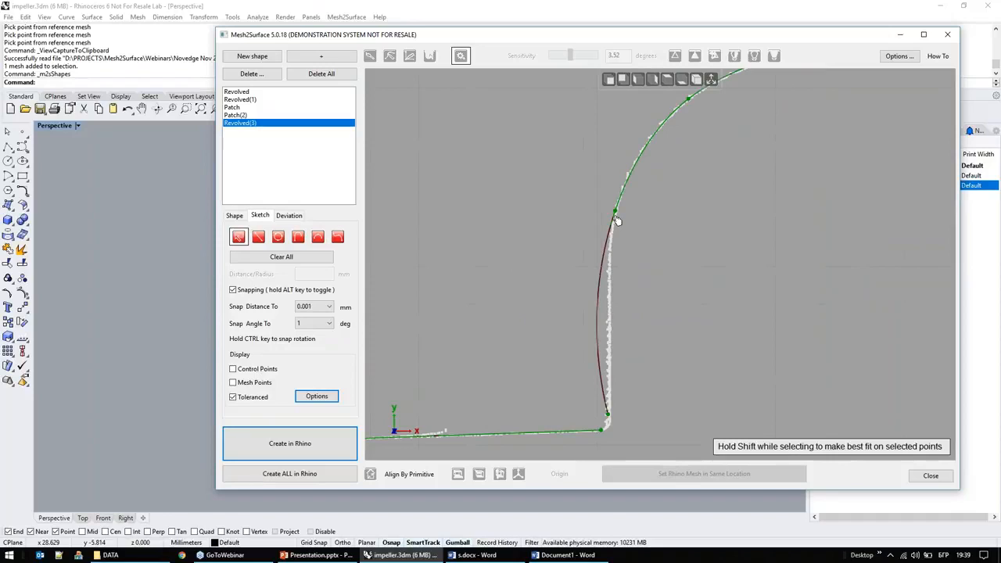
pyautogui.scroll(3, 599, 339)
pyautogui.moveTo(601, 335); pyautogui.dragTo(635, 332)
pyautogui.scroll(-4, 677, 269)
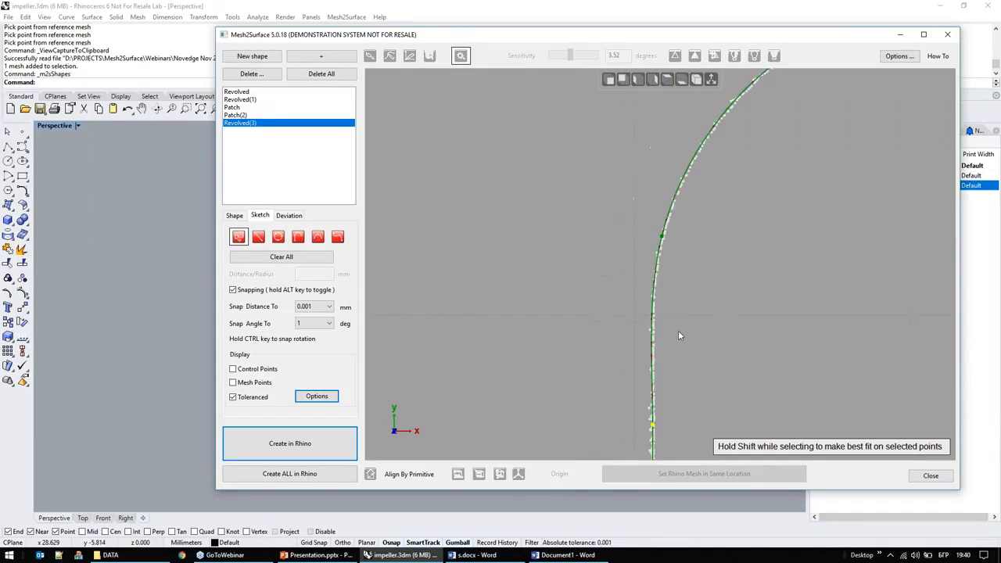
pyautogui.scroll(-2, 703, 219)
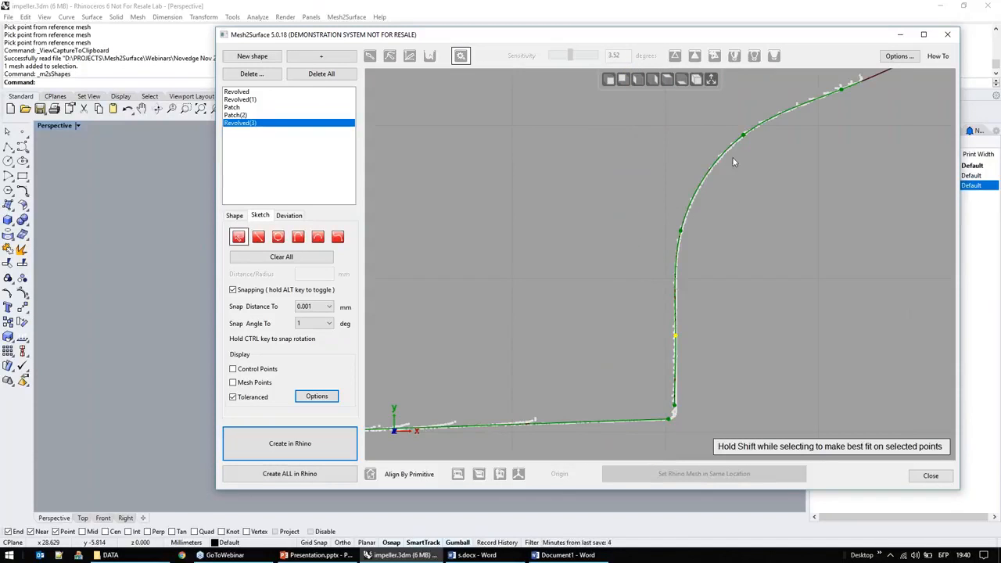
# Step: Refine the curve by shifting the point at the start of its bend slightly down the section points
pyautogui.moveTo(681, 231); pyautogui.dragTo(681, 241)
pyautogui.scroll(4, 677, 305)
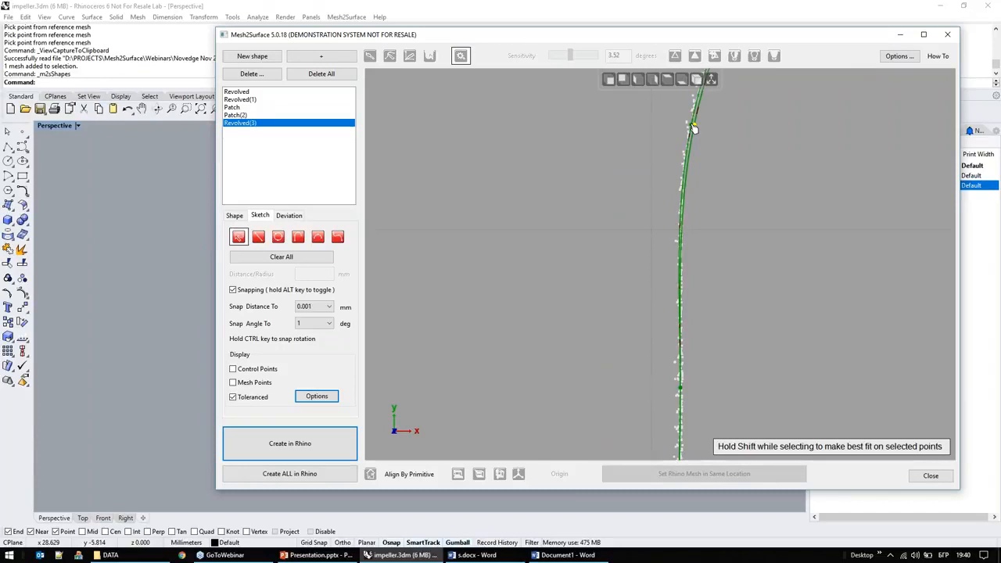
pyautogui.scroll(-2, 607, 266)
pyautogui.scroll(-2, 598, 206)
pyautogui.scroll(2, 637, 339)
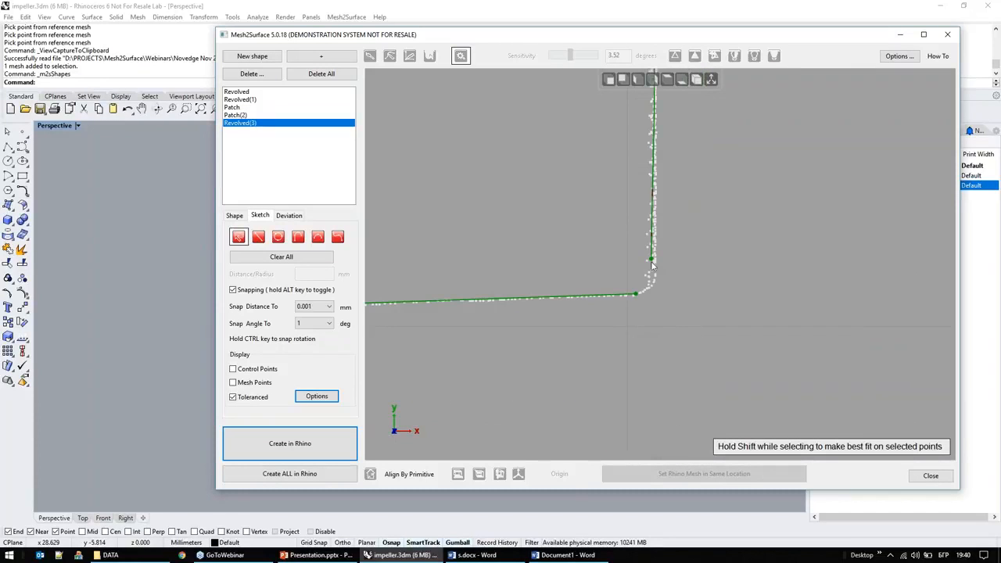
# Step: Fillet the corner between the line and the curve with a radius of about 0.305 mm, following the section points
pyautogui.rightClick(707, 311)
pyautogui.click(773, 391)
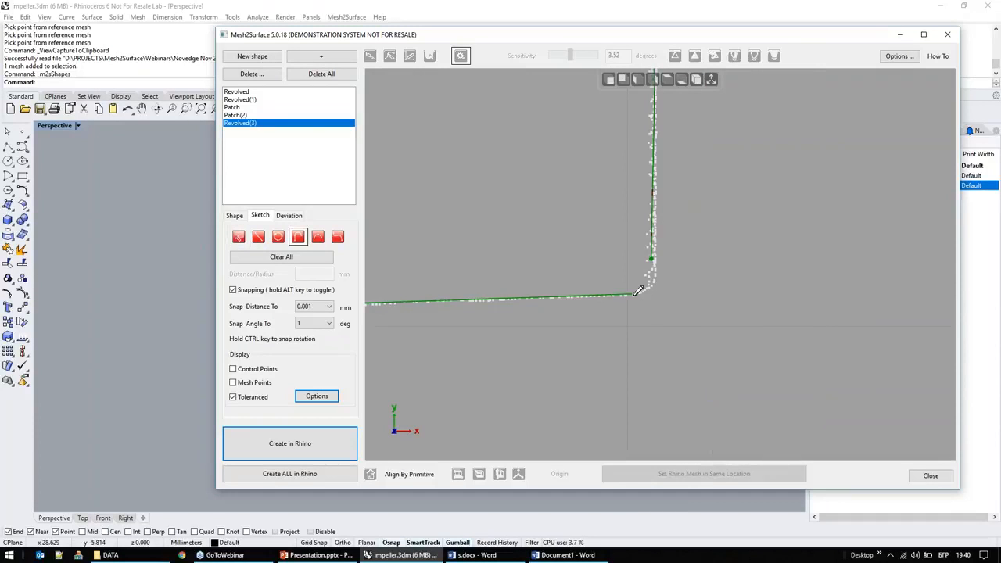
pyautogui.scroll(5, 634, 258)
pyautogui.scroll(-5, 633, 258)
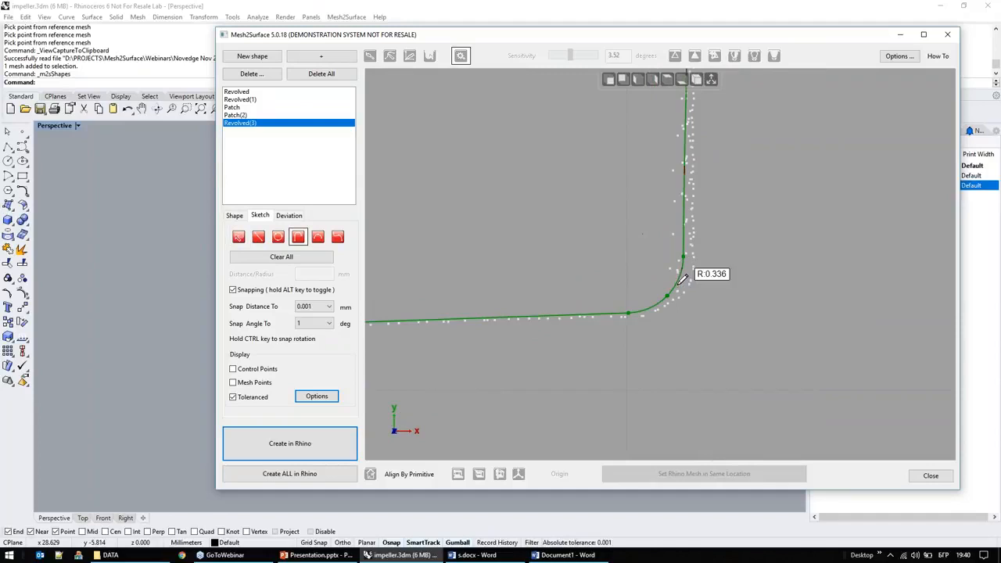
pyautogui.scroll(3, 621, 244)
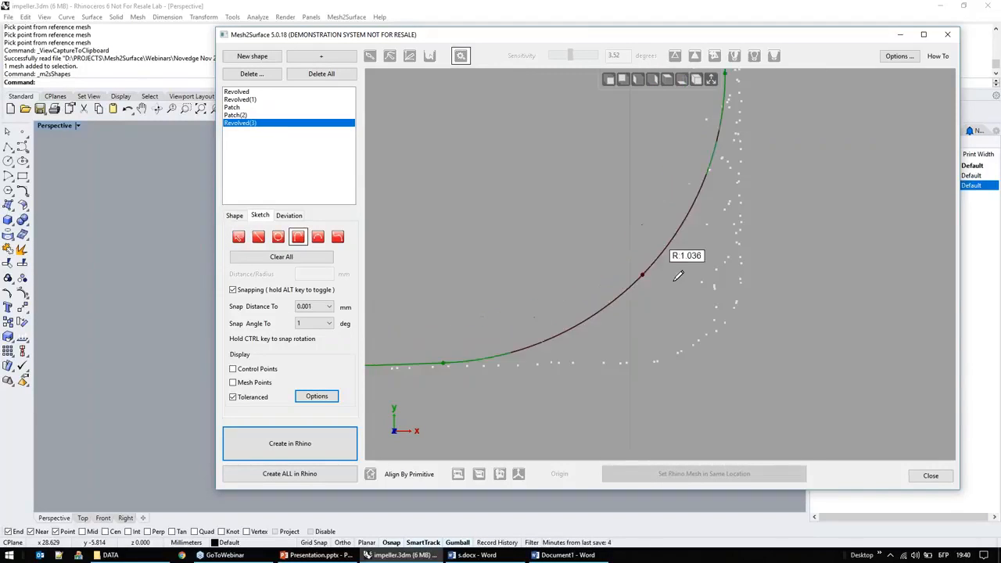
pyautogui.click(715, 310)
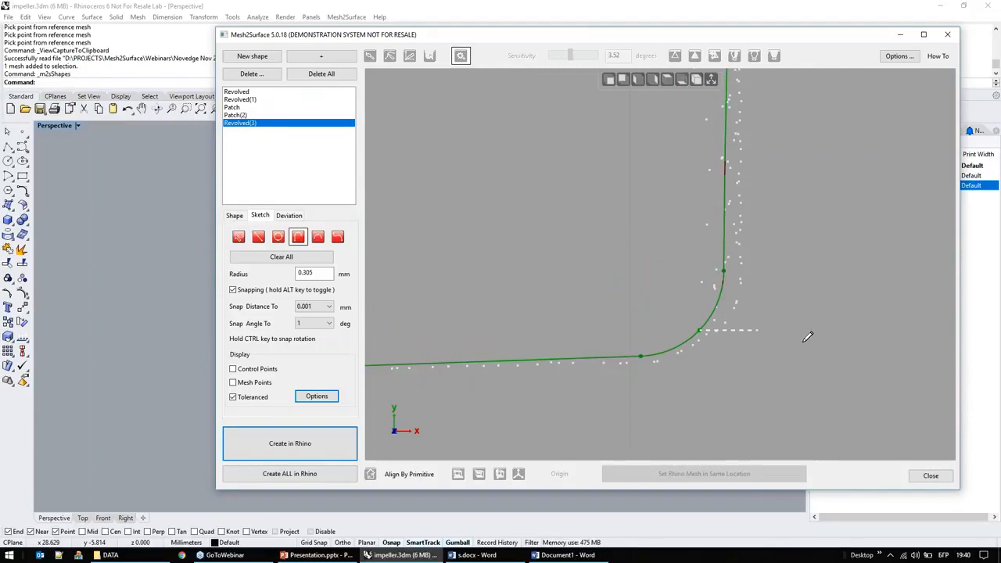
# Step: Swing the profile plane slightly about the axis and create the revolved blade-edge surface in Rhino
pyautogui.click(235, 216)
pyautogui.moveTo(531, 282); pyautogui.dragTo(571, 310, button='right')
pyautogui.moveTo(618, 330); pyautogui.dragTo(685, 353)
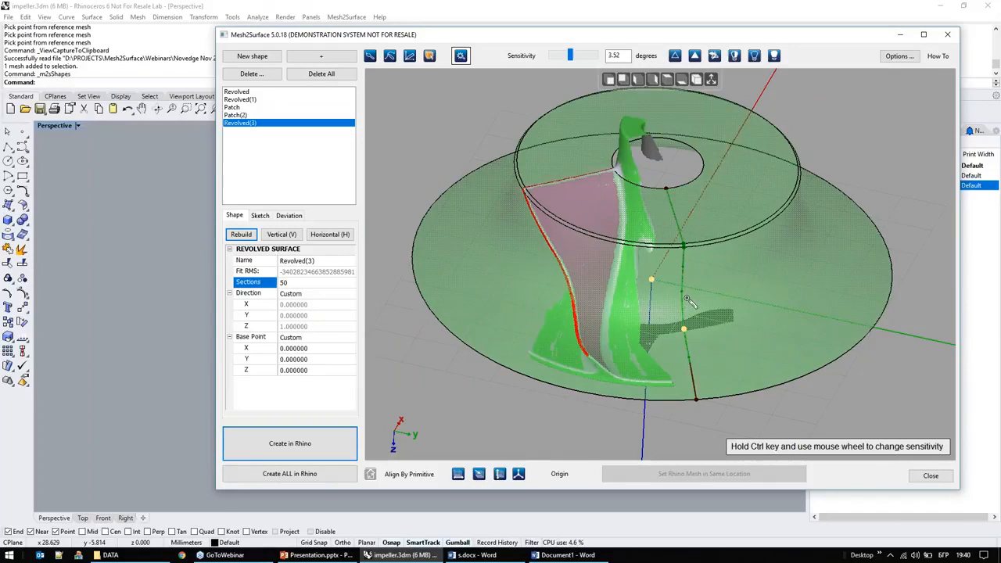
pyautogui.moveTo(682, 329); pyautogui.dragTo(678, 329)
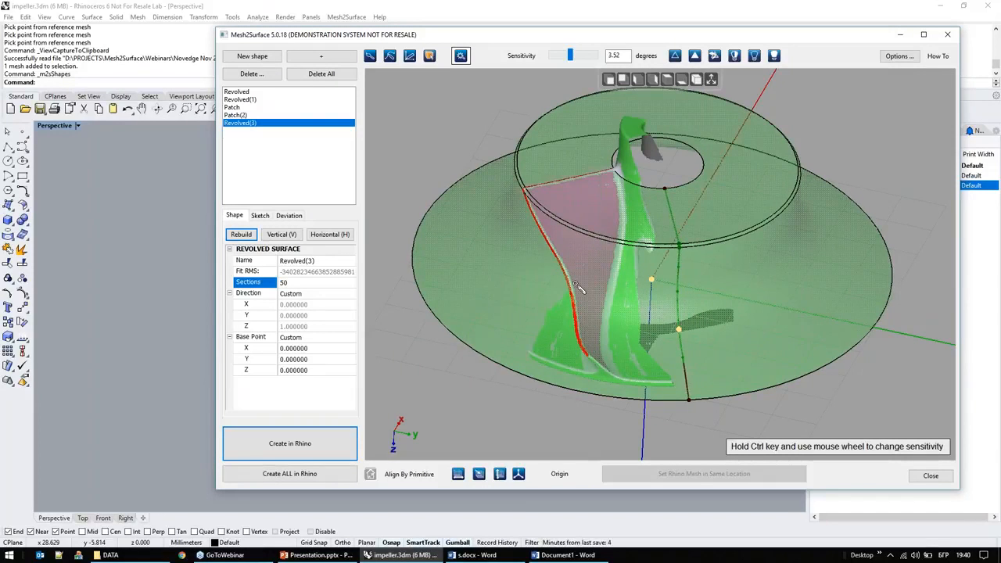
pyautogui.click(321, 434)
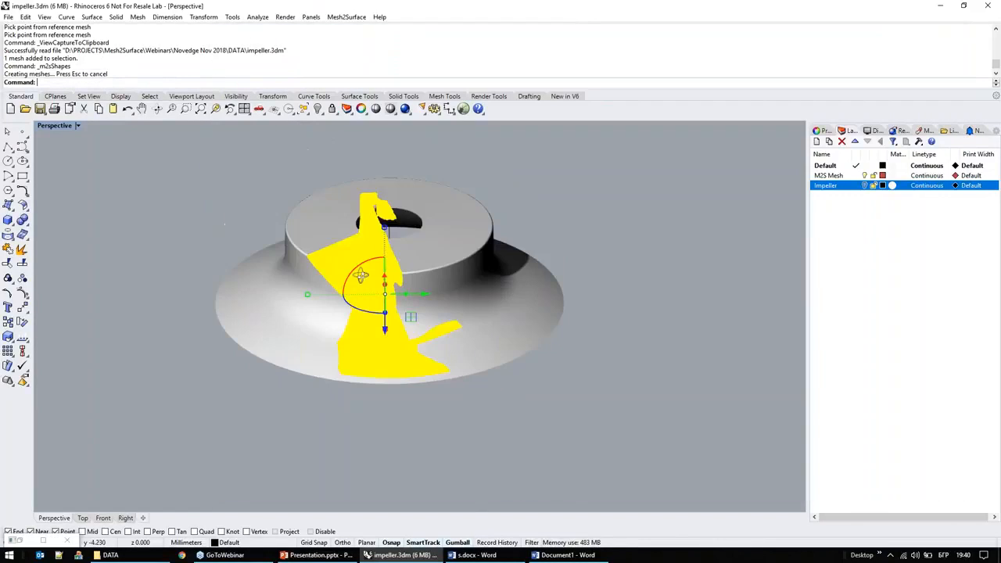
pyautogui.click(611, 262)
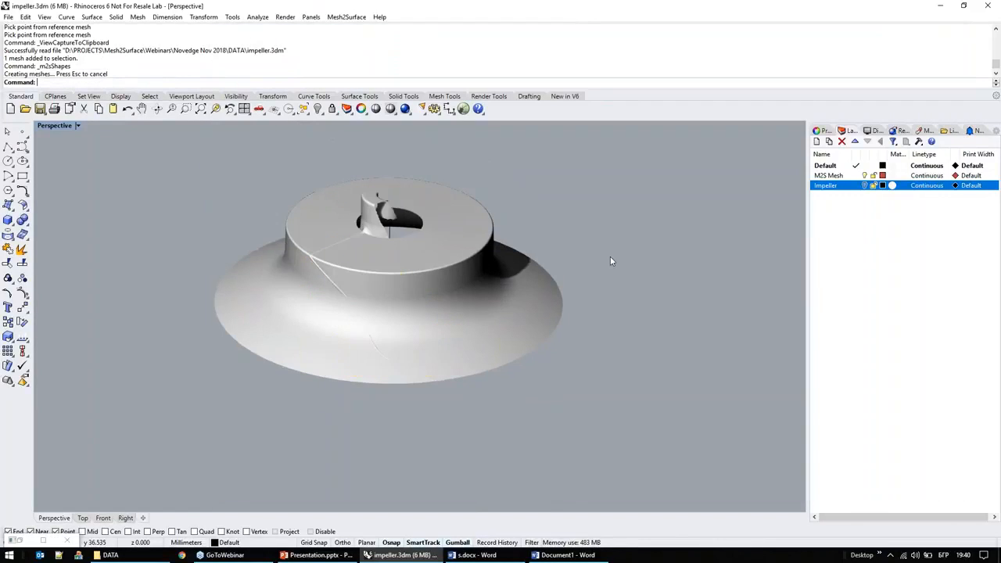
# Step: Switch visibility from the M2S Mesh layer to the Impeller layer and delete the revolved polysurface covering the impeller
pyautogui.click(865, 176)
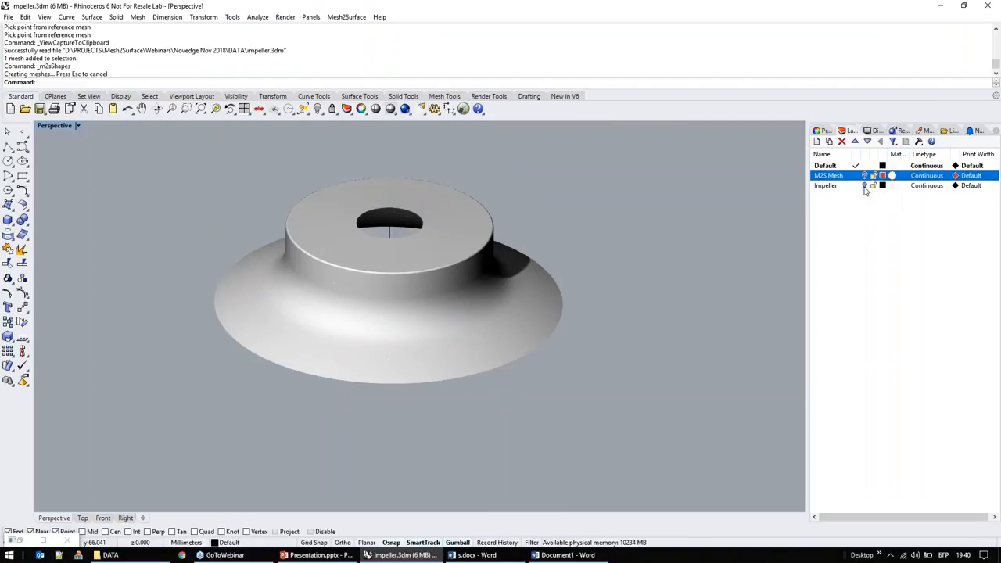
pyautogui.click(865, 186)
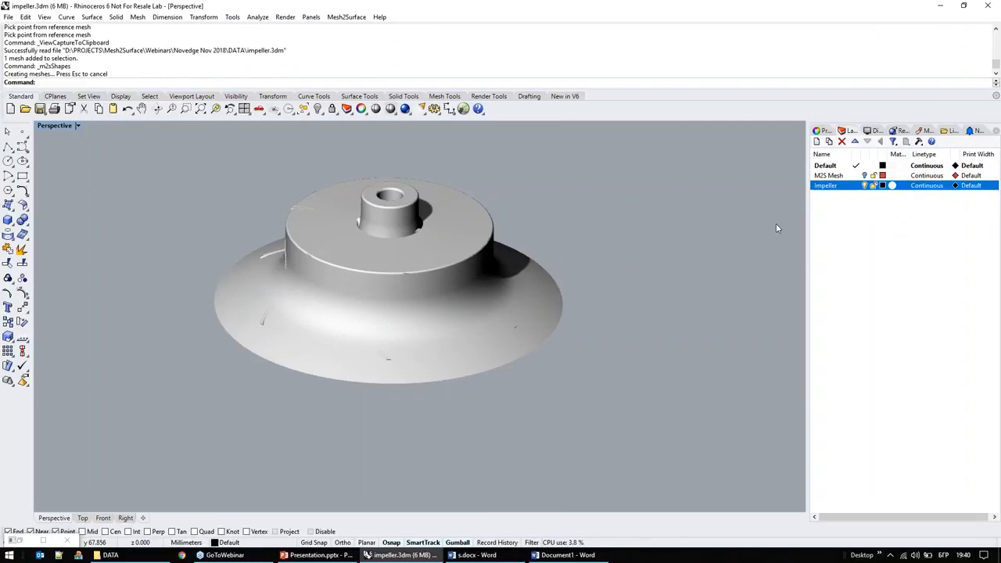
pyautogui.click(519, 328)
pyautogui.click(551, 326)
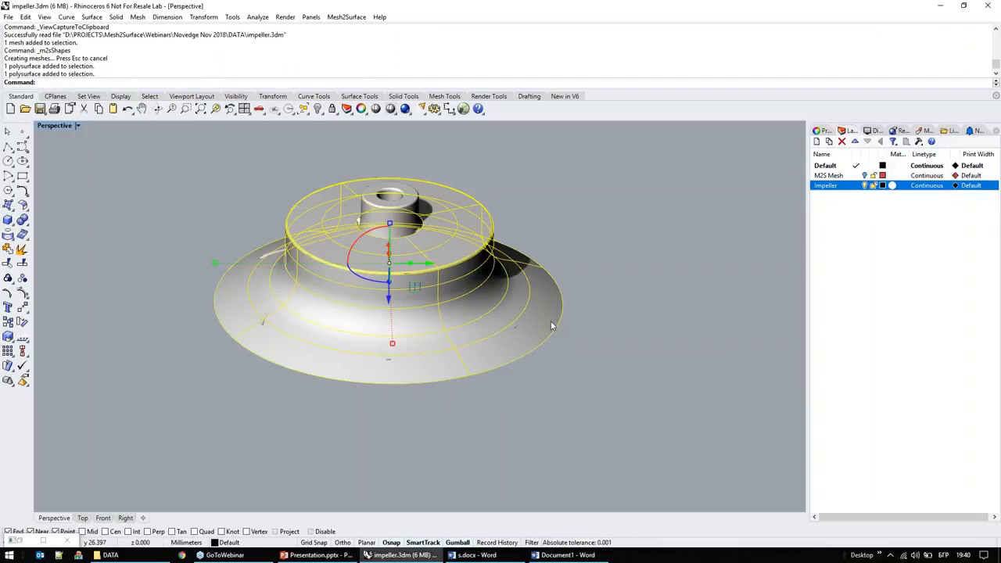
pyautogui.press('Delete')
pyautogui.scroll(-2, 603, 371)
pyautogui.scroll(4, 415, 287)
pyautogui.moveTo(415, 287); pyautogui.dragTo(403, 328, button='right')
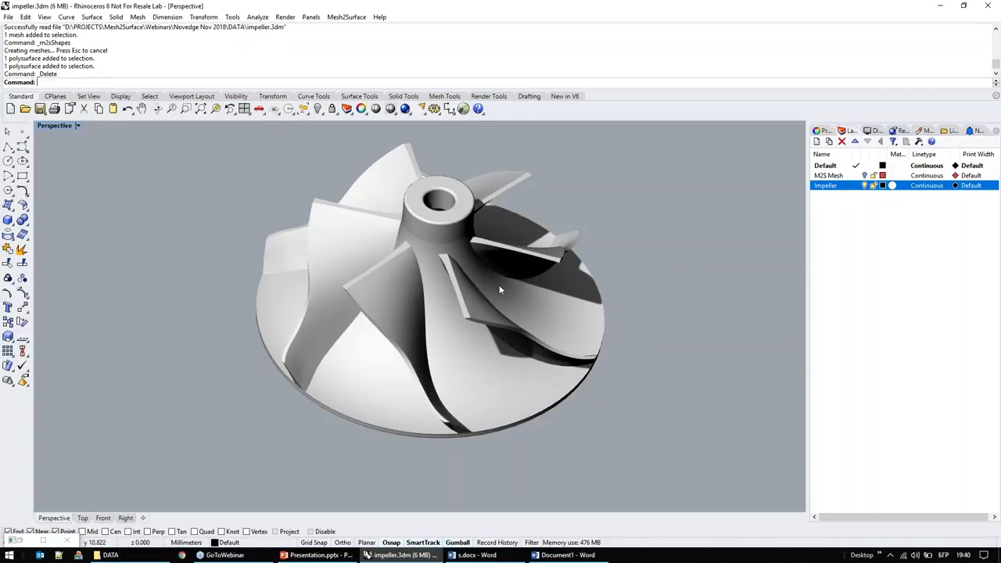
pyautogui.moveTo(488, 293); pyautogui.dragTo(509, 297, button='right')
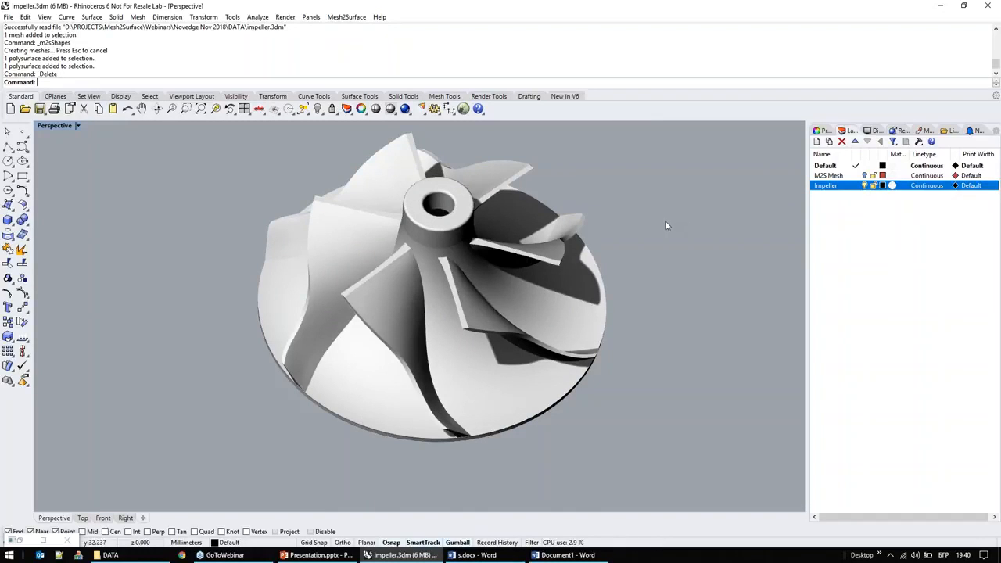
pyautogui.moveTo(655, 211); pyautogui.dragTo(720, 211, button='right')
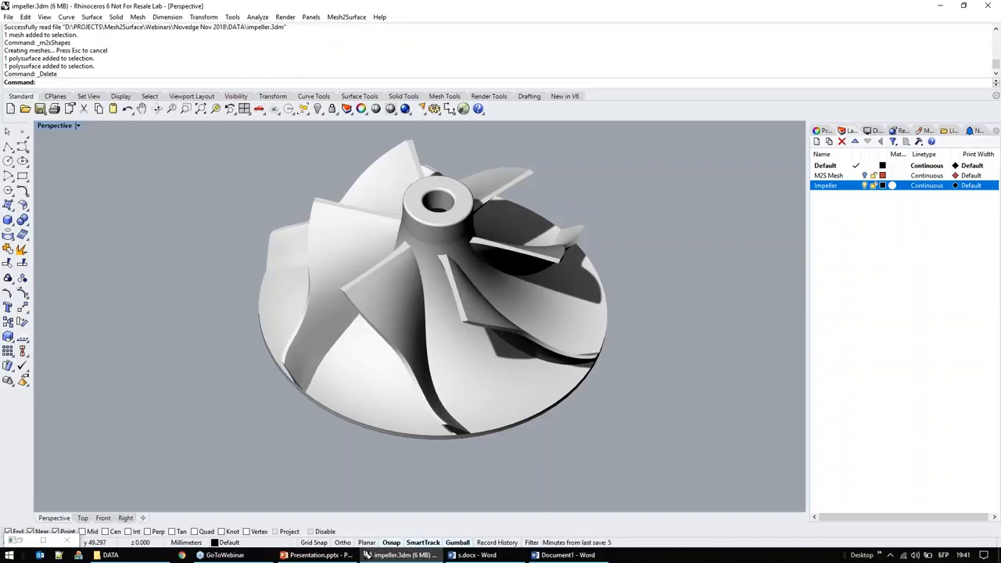
# Step: Open Heel.3dm from the DATA folder and maximise the Perspective view
pyautogui.hotkey('alt', 'Tab')
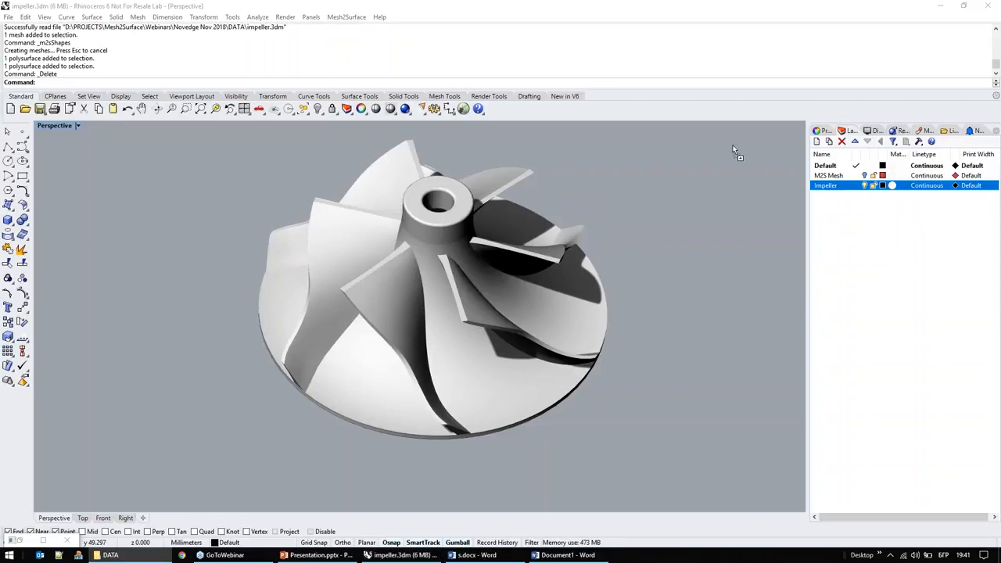
pyautogui.moveTo(692, 174); pyautogui.dragTo(688, 177)
pyautogui.click(374, 286)
pyautogui.click(508, 315)
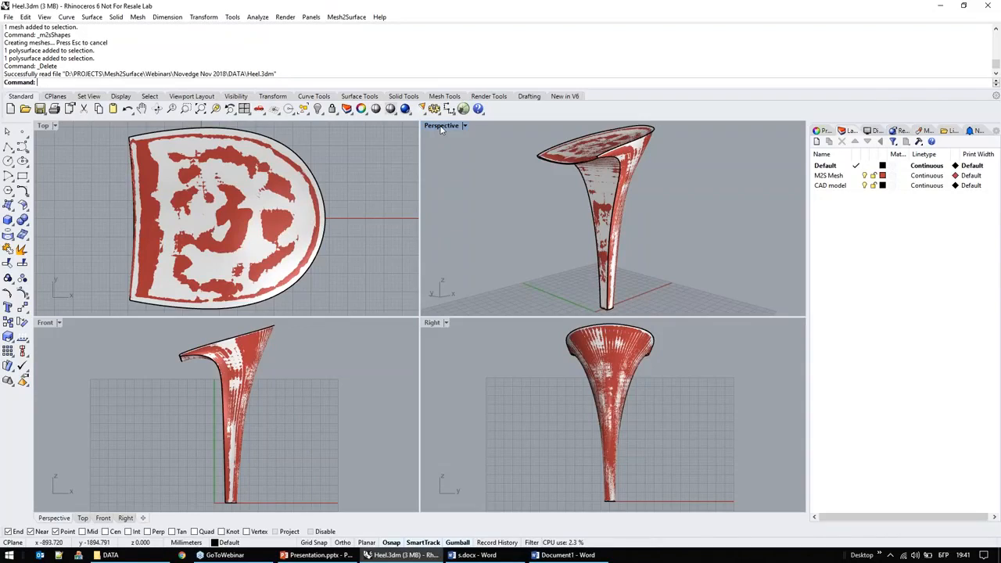
pyautogui.doubleClick(442, 126)
# Step: Compare the heel's scan mesh with its CAD model by toggling their layers, leaving only M2S Mesh visible
pyautogui.moveTo(550, 240); pyautogui.dragTo(598, 346, button='right')
pyautogui.click(864, 186)
pyautogui.moveTo(488, 315); pyautogui.dragTo(326, 349, button='right')
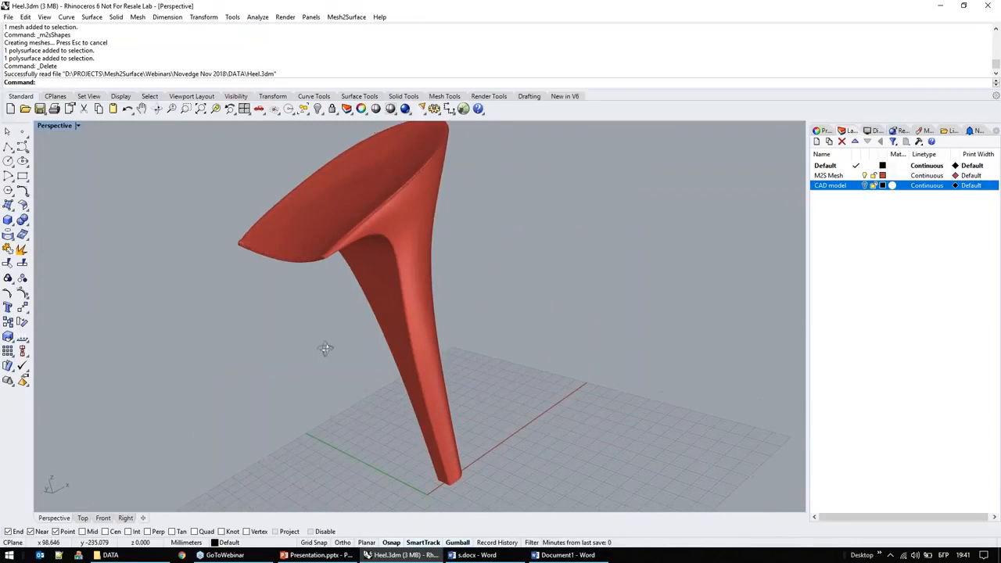
pyautogui.click(863, 176)
pyautogui.click(864, 185)
pyautogui.moveTo(571, 304); pyautogui.dragTo(549, 257, button='right')
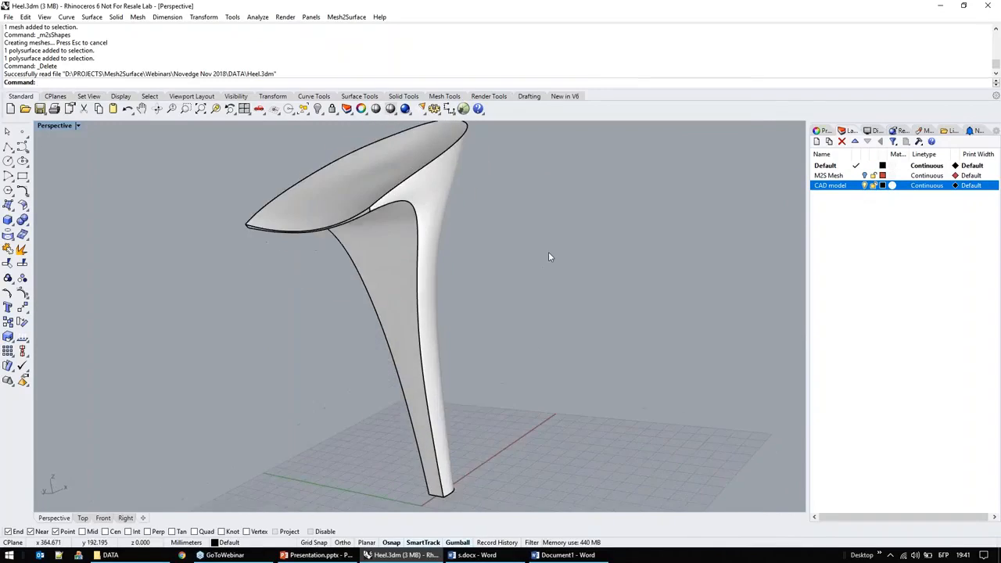
pyautogui.click(863, 186)
pyautogui.click(864, 176)
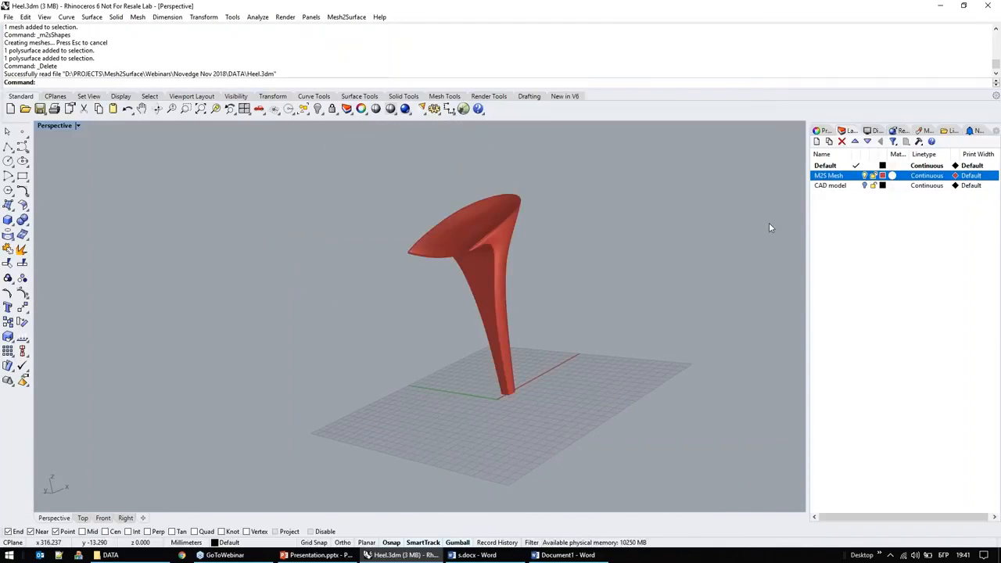
# Step: Load the heel mesh into the Mesh2Surface Shapes tool
pyautogui.click(477, 239)
pyautogui.click(346, 17)
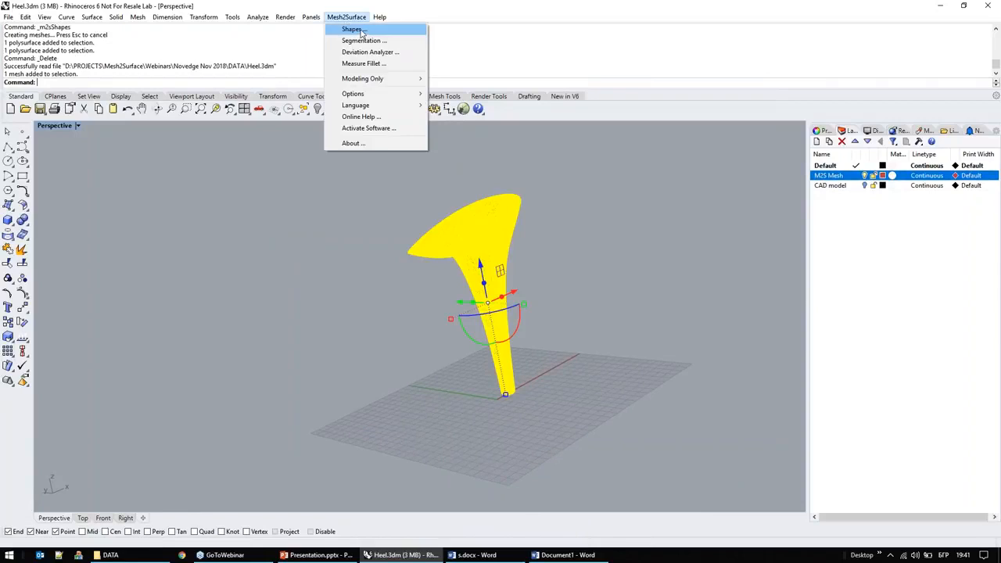
pyautogui.click(361, 30)
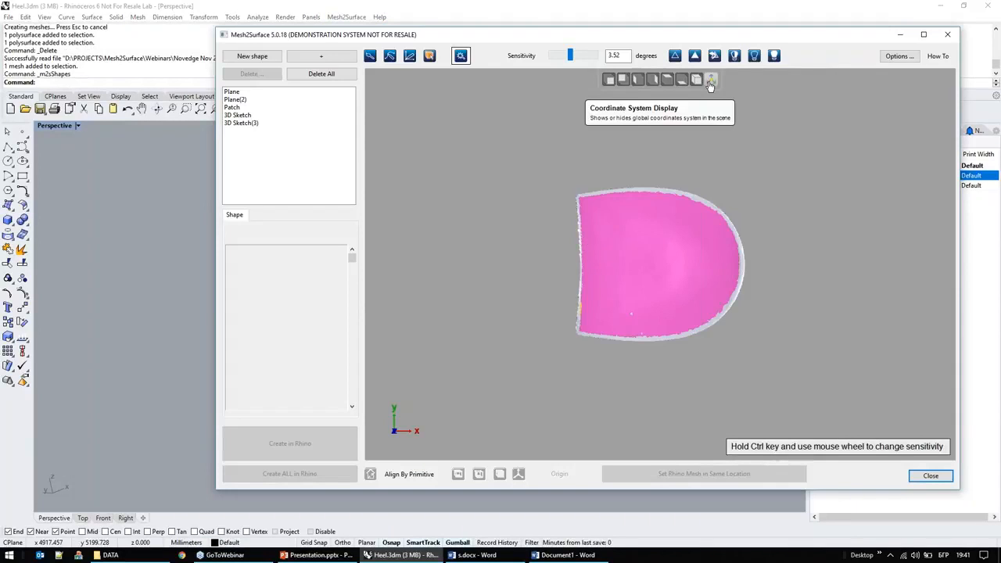
# Step: Display the global coordinate system, check the heel's alignment in the standard views, and delete all existing shapes
pyautogui.moveTo(808, 373); pyautogui.dragTo(679, 327, button='right')
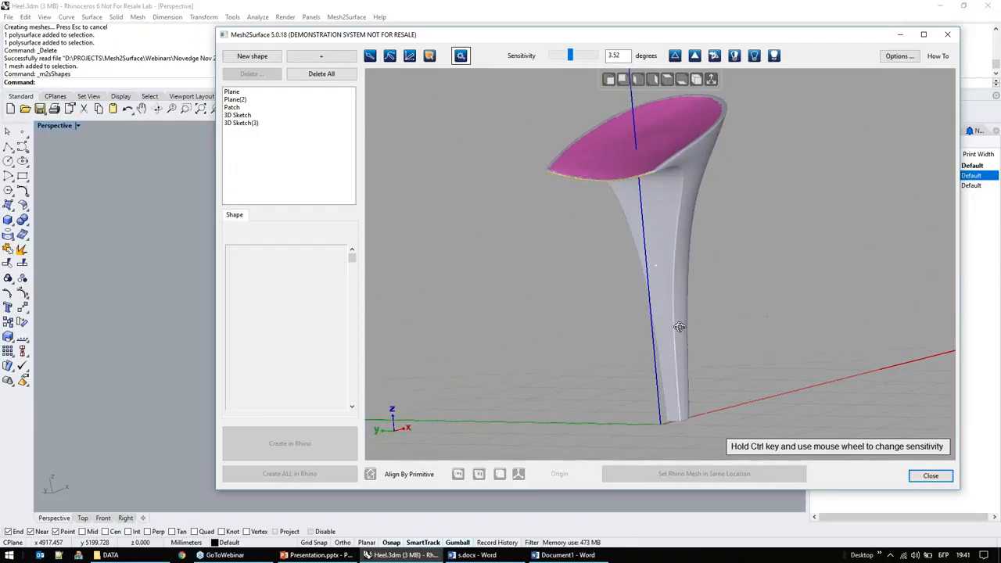
pyautogui.click(608, 80)
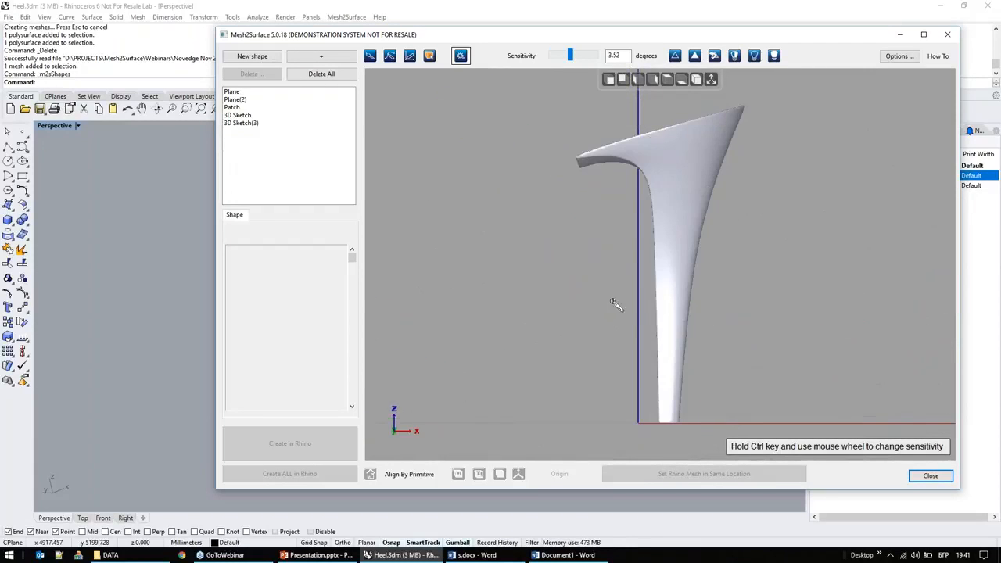
pyautogui.click(667, 79)
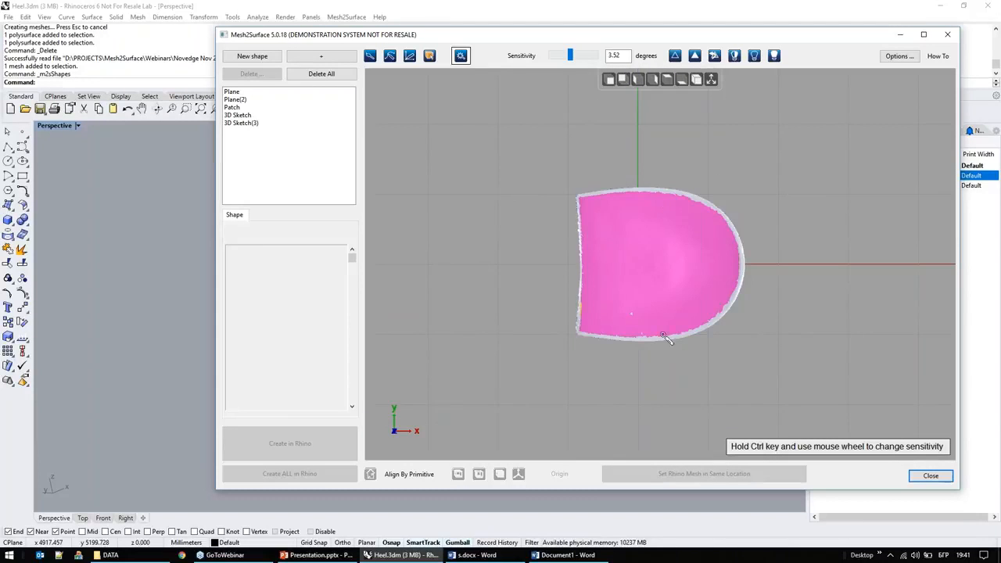
pyautogui.click(623, 80)
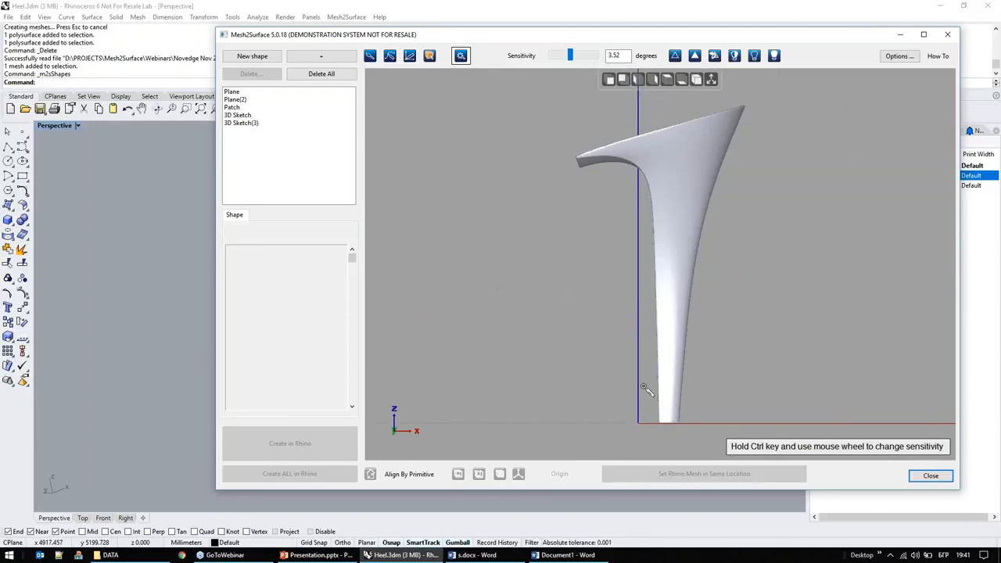
pyautogui.moveTo(706, 351); pyautogui.dragTo(797, 360, button='right')
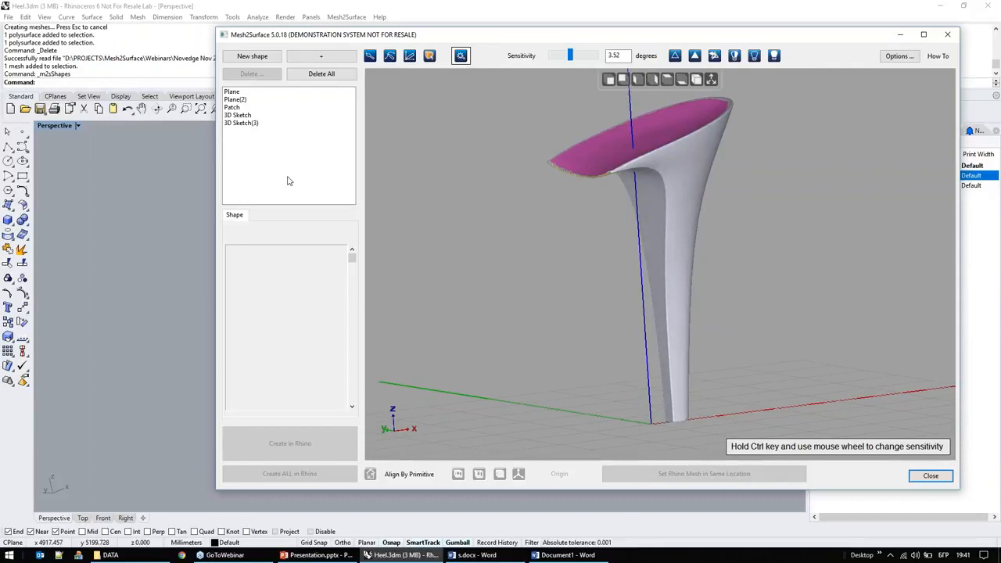
pyautogui.click(322, 76)
pyautogui.click(525, 317)
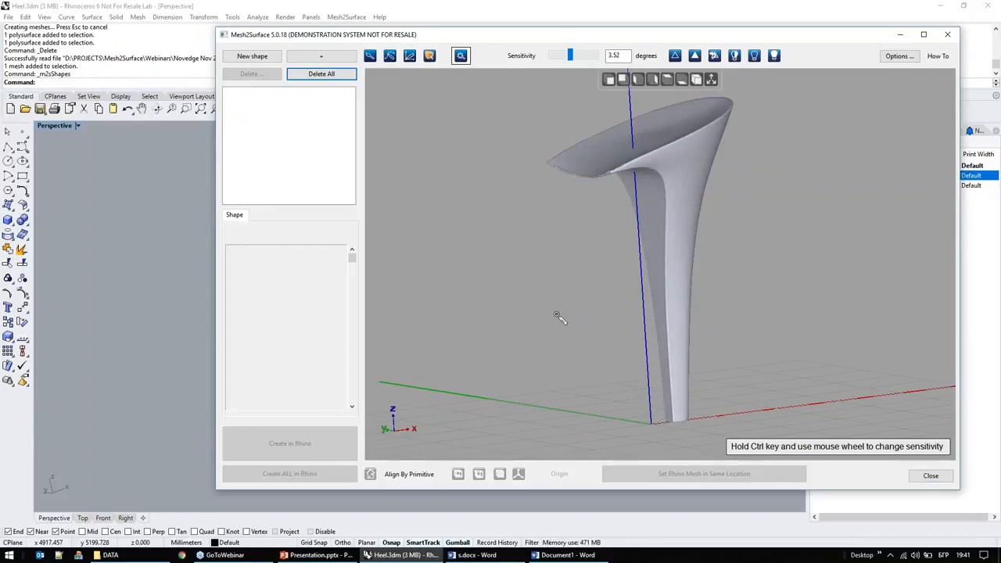
# Step: Select the concave top surface of the heel mesh with the selection sensitivity set to 2 degrees
pyautogui.moveTo(549, 304); pyautogui.dragTo(686, 301, button='right')
pyautogui.click(689, 163)
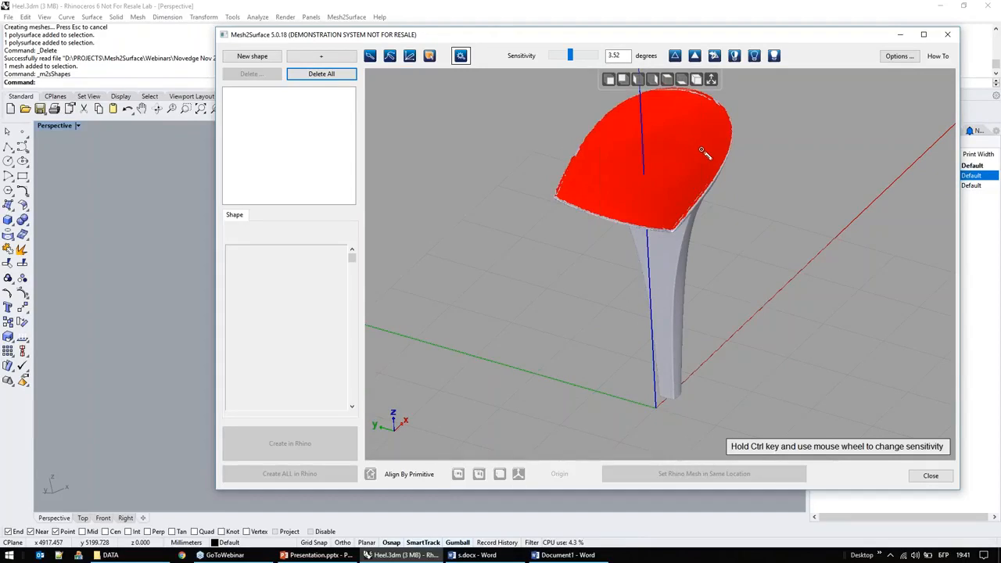
pyautogui.scroll(-3, 705, 151)
pyautogui.scroll(5, 714, 133)
pyautogui.moveTo(570, 62); pyautogui.dragTo(562, 61)
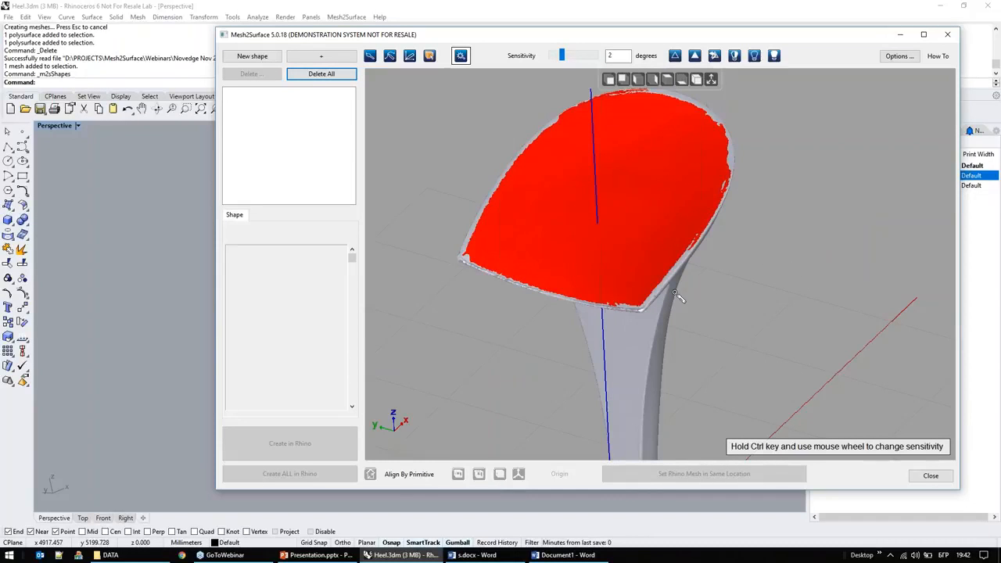
# Step: Brush the stray selected areas off the rounded rim of the heel's top surface
pyautogui.scroll(5, 639, 203)
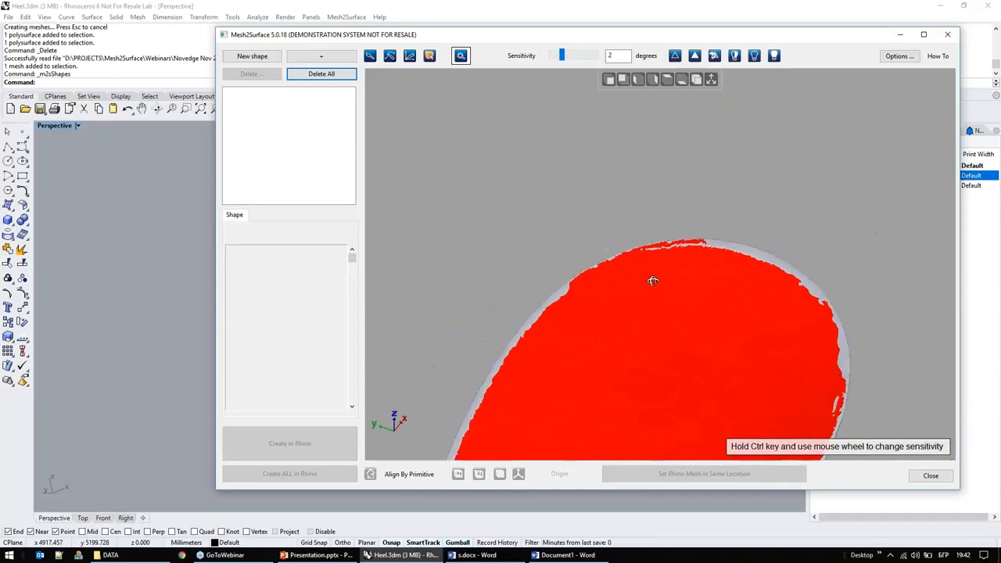
pyautogui.click(370, 56)
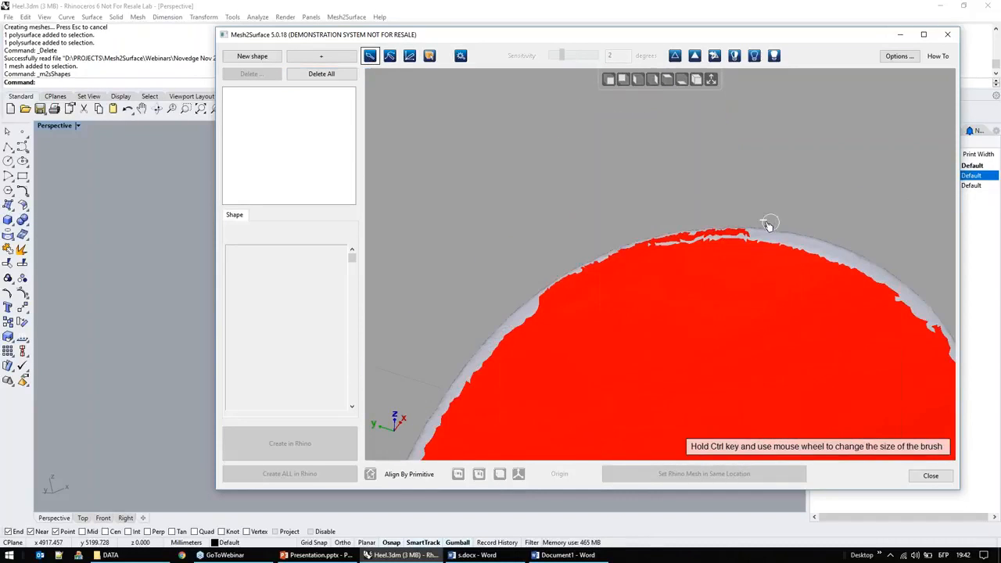
pyautogui.moveTo(708, 232)
pyautogui.mouseDown()
pyautogui.moveTo(599, 250)
pyautogui.moveTo(558, 268)
pyautogui.mouseUp()
pyautogui.moveTo(629, 248); pyautogui.dragTo(537, 329)
pyautogui.scroll(-3, 537, 330)
pyautogui.scroll(-5, 578, 237)
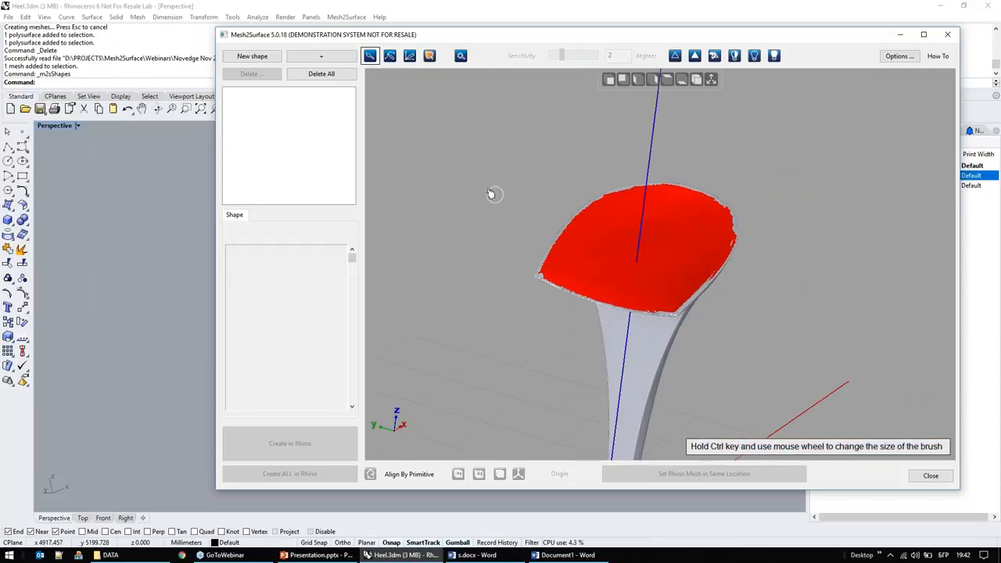
# Step: Fit a patch surface to the selected concave top of the heel and check its deviation from the mesh
pyautogui.click(324, 61)
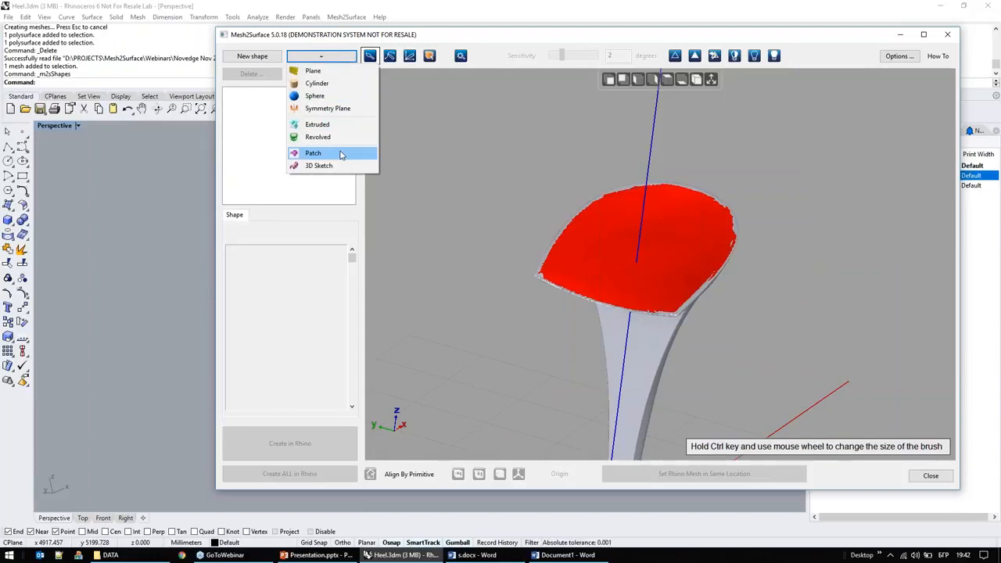
pyautogui.click(340, 155)
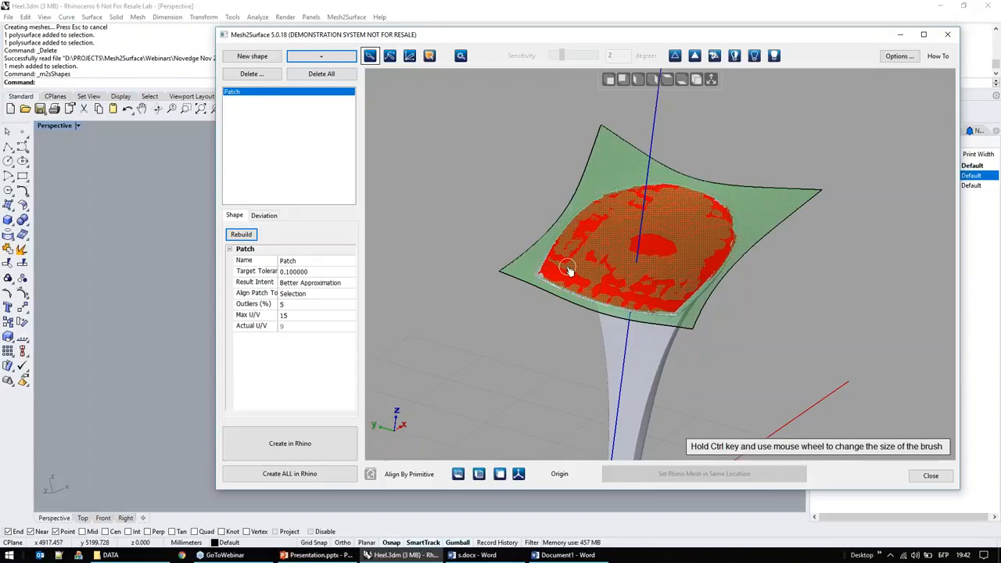
pyautogui.moveTo(278, 261); pyautogui.dragTo(287, 261)
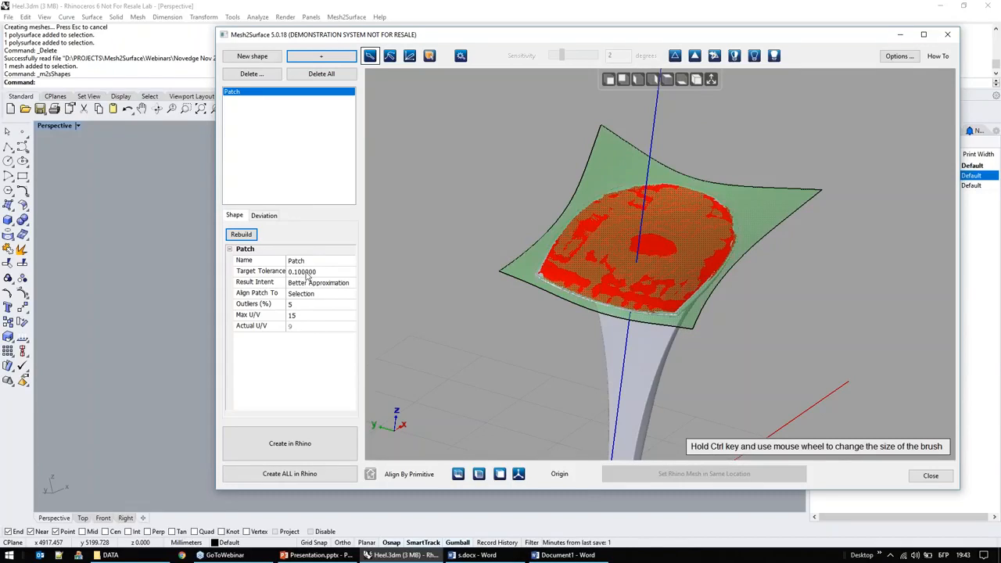
pyautogui.click(267, 218)
pyautogui.moveTo(510, 332); pyautogui.dragTo(634, 309, button='right')
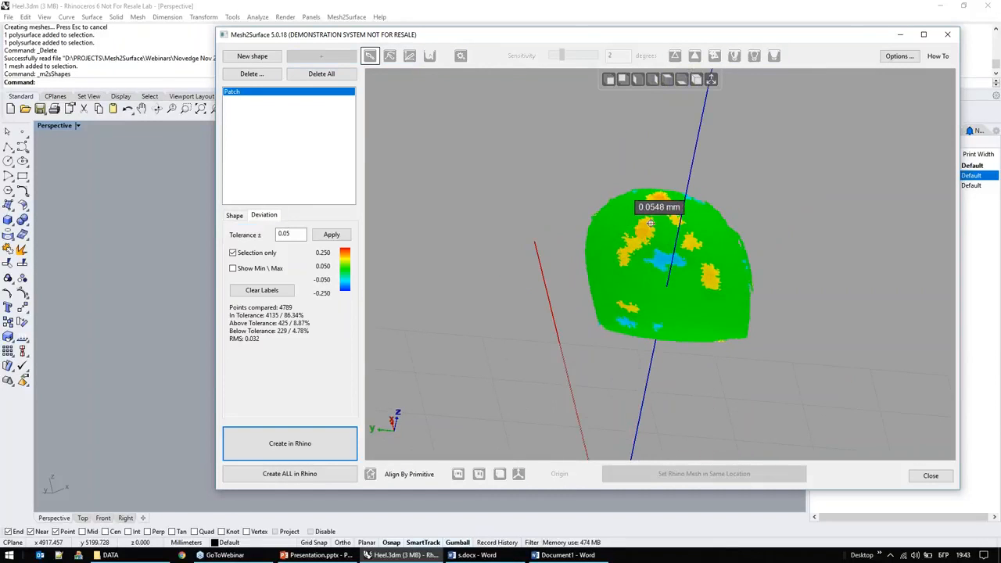
# Step: Rebuild the patch with a target tolerance of 0.05 and check its deviation again
pyautogui.click(235, 215)
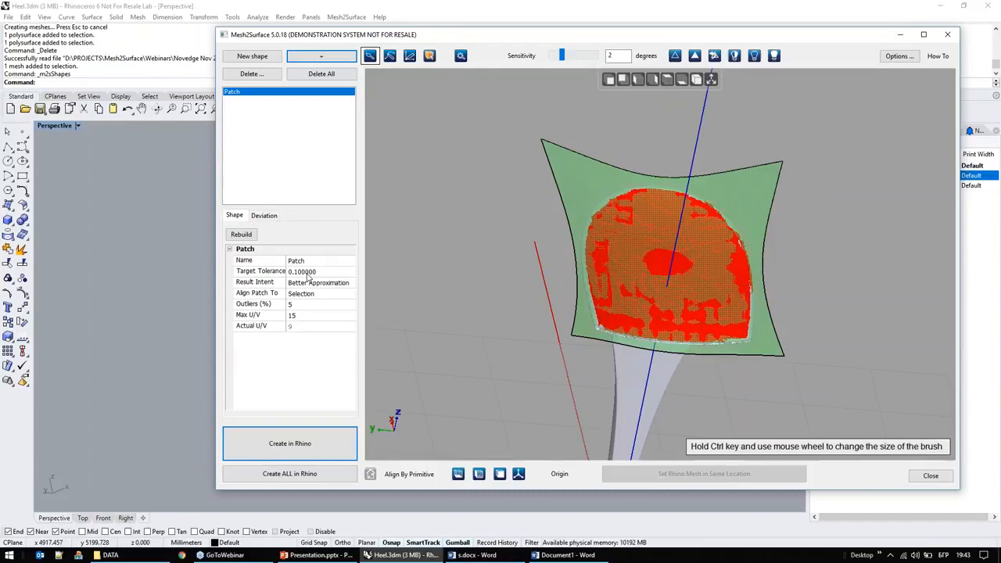
pyautogui.click(306, 272)
pyautogui.moveTo(294, 270); pyautogui.dragTo(341, 270)
pyautogui.write('05')
pyautogui.click(240, 235)
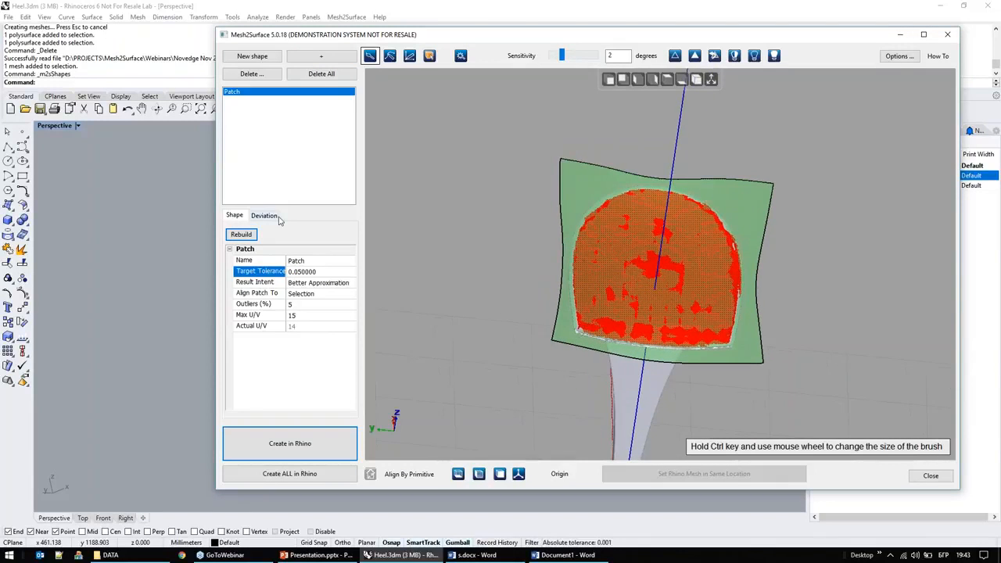
pyautogui.moveTo(611, 302); pyautogui.dragTo(540, 318, button='right')
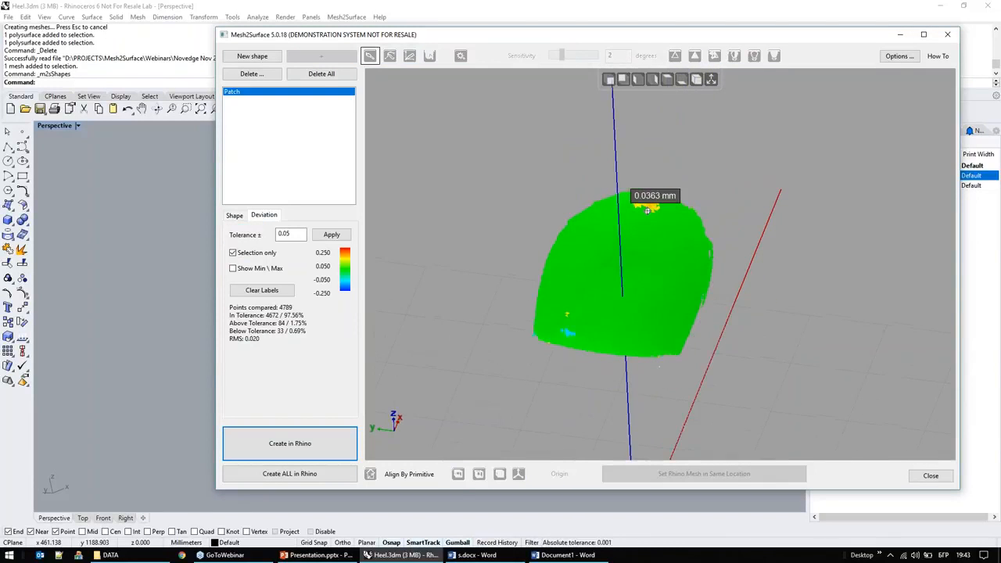
# Step: Examine the rebuilt patch over the heel's top and review the available Result Intent options
pyautogui.click(233, 215)
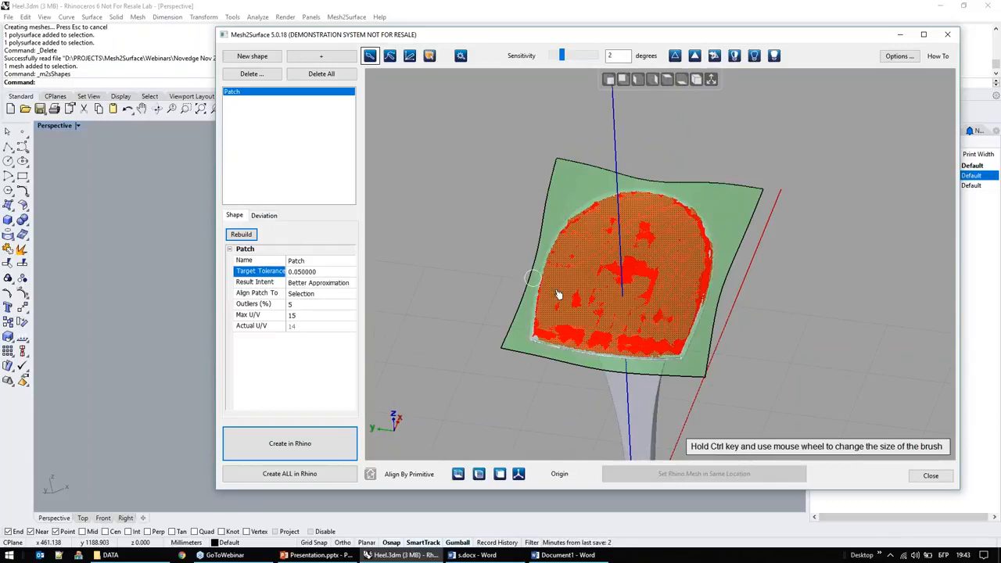
pyautogui.scroll(4, 606, 273)
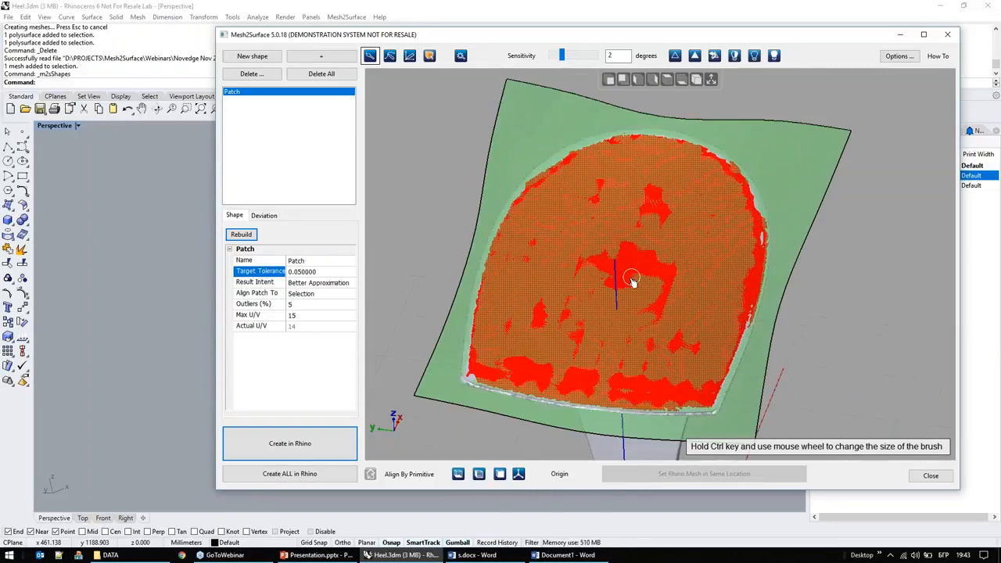
pyautogui.moveTo(617, 275); pyautogui.dragTo(631, 249, button='right')
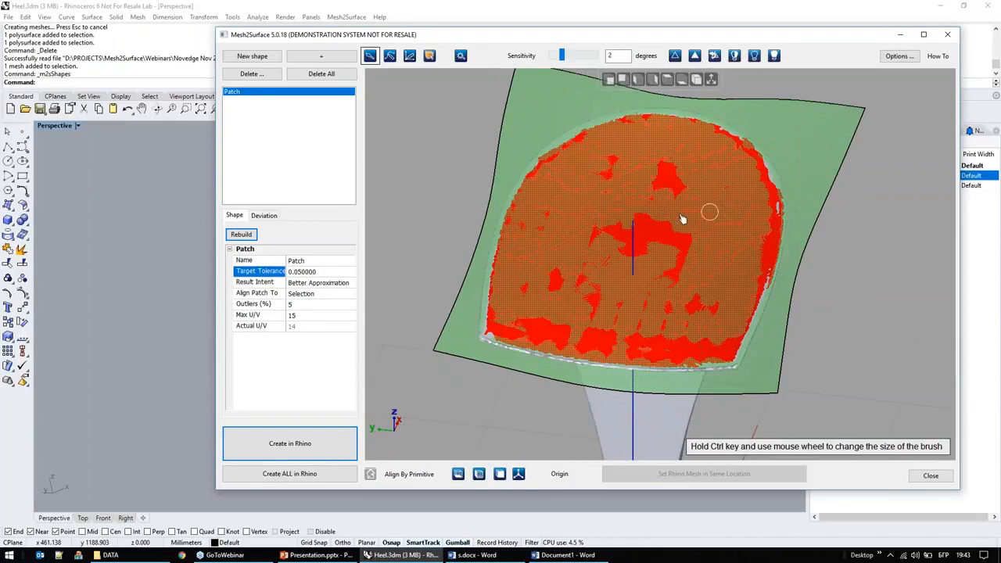
pyautogui.click(336, 282)
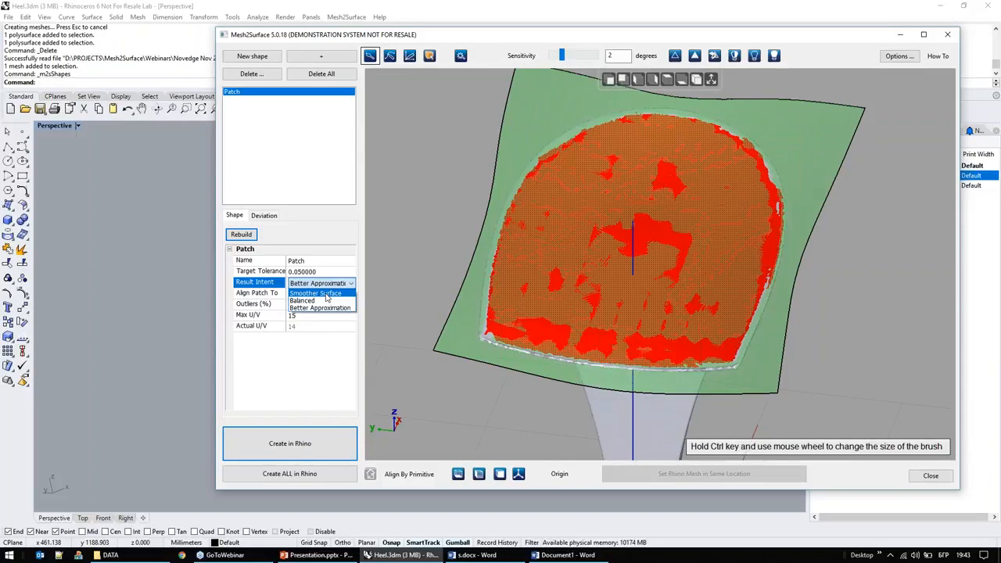
pyautogui.click(327, 244)
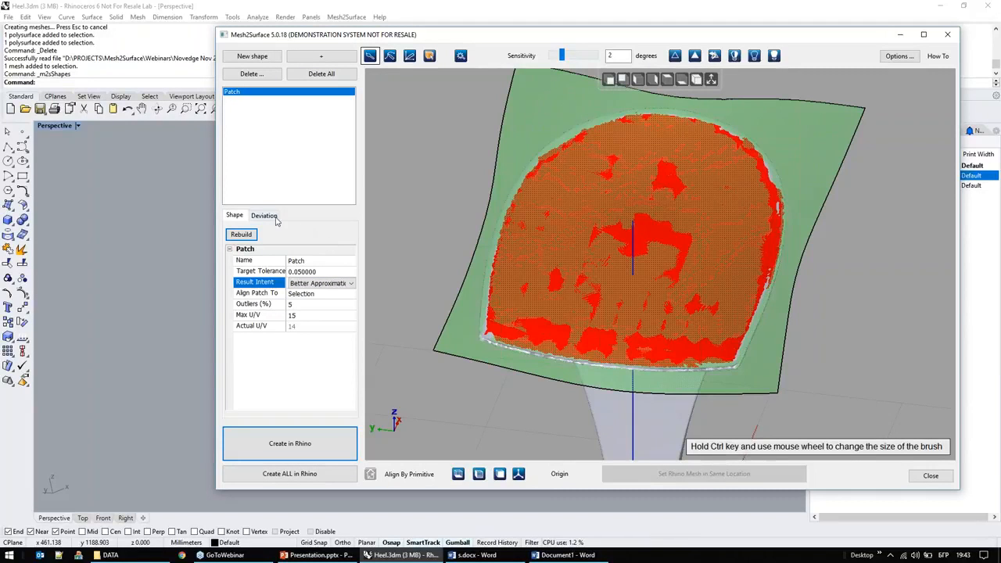
pyautogui.moveTo(529, 306); pyautogui.dragTo(578, 277, button='right')
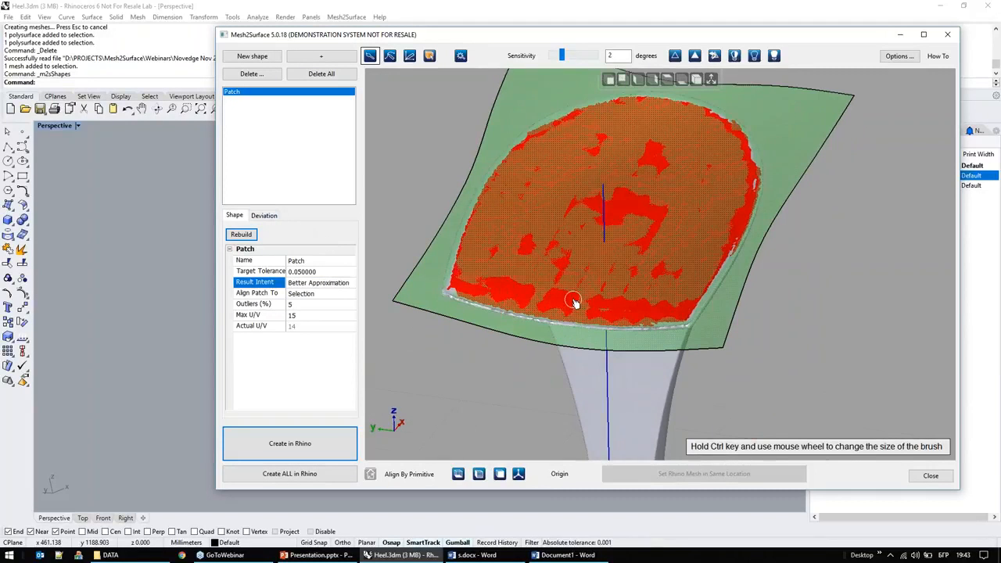
# Step: Begin a new shape with the mesh selection cleared and mark small spots along the first half of the heel's front rim edge
pyautogui.click(262, 59)
pyautogui.scroll(5, 453, 333)
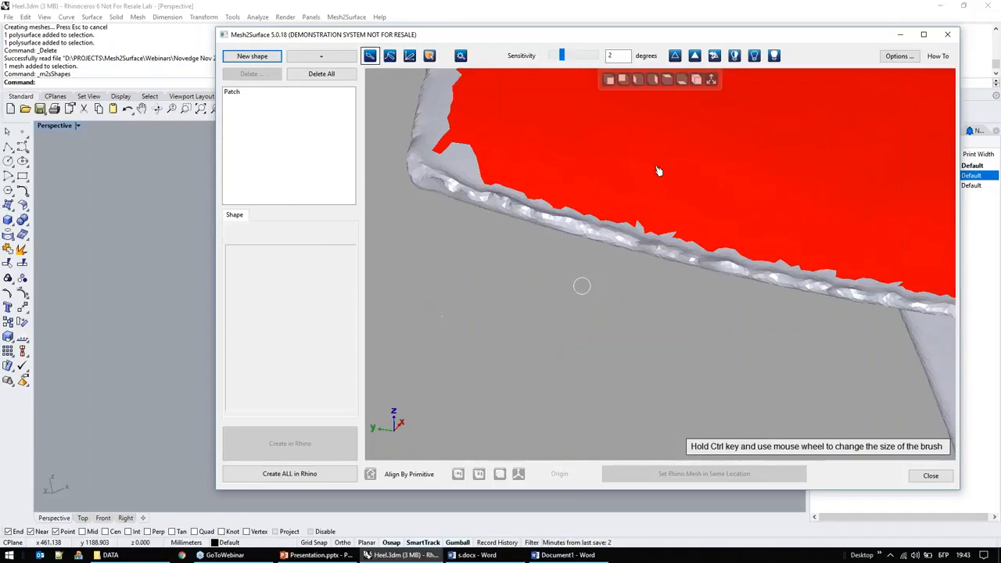
pyautogui.click(677, 59)
pyautogui.scroll(1, 532, 176)
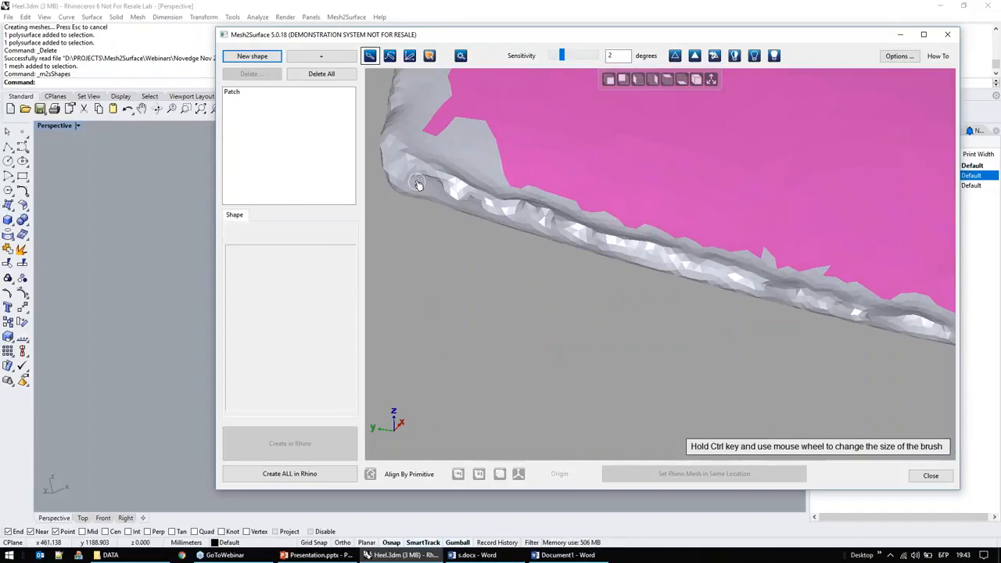
pyautogui.click(703, 275)
pyautogui.scroll(-2, 516, 291)
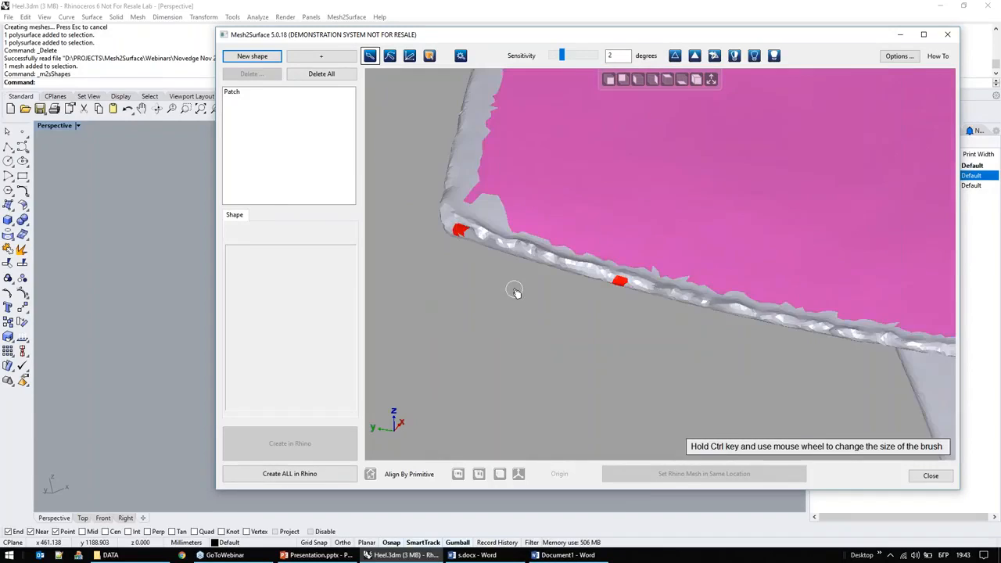
pyautogui.scroll(2, 810, 338)
pyautogui.click(797, 327)
pyautogui.scroll(-4, 612, 315)
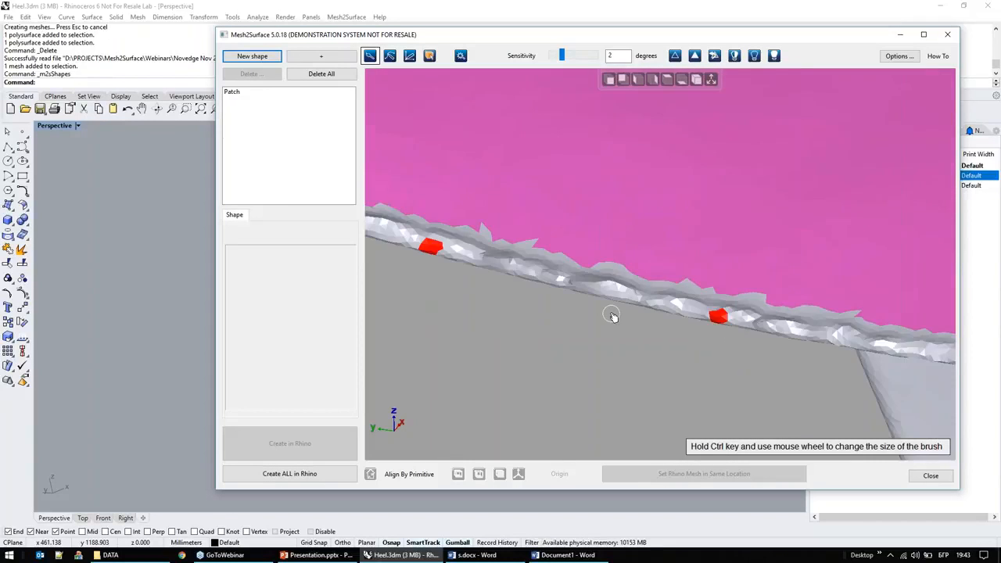
# Step: Mark more small spots along the remaining front rim edge up to the opposite corner
pyautogui.scroll(5, 719, 331)
pyautogui.click(623, 296)
pyautogui.scroll(-5, 571, 273)
pyautogui.scroll(3, 782, 293)
pyautogui.click(823, 272)
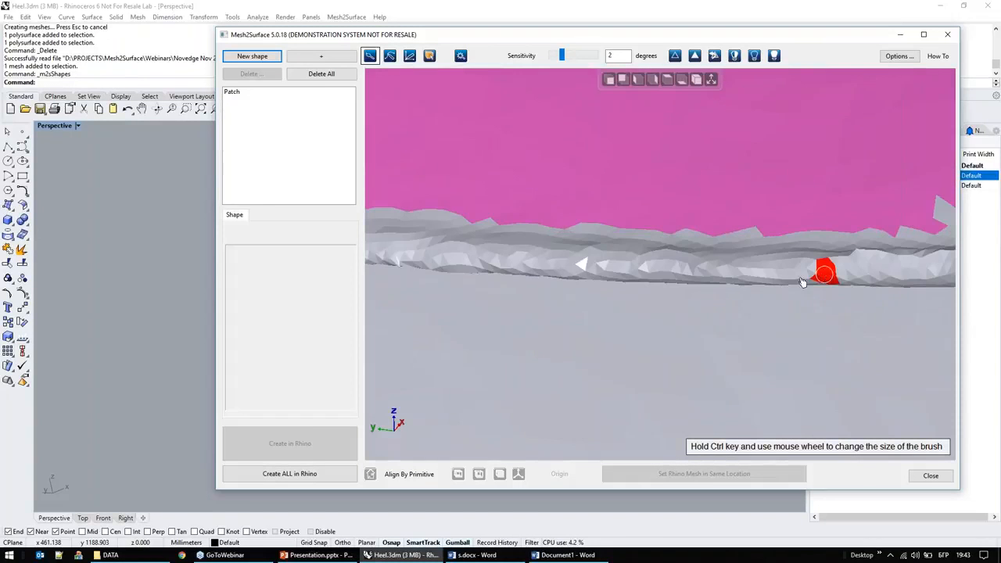
pyautogui.scroll(-5, 713, 266)
pyautogui.scroll(3, 802, 271)
pyautogui.click(877, 243)
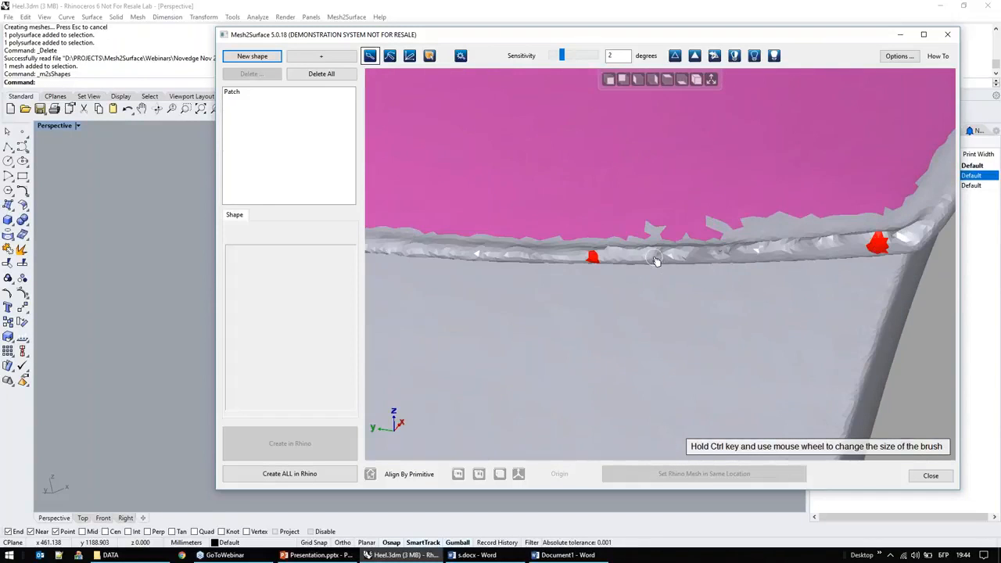
pyautogui.scroll(-5, 656, 260)
# Step: Fit a plane through the marked front rim spots and inspect it from the side of the heel
pyautogui.moveTo(614, 297); pyautogui.dragTo(487, 292, button='right')
pyautogui.rightClick(492, 289)
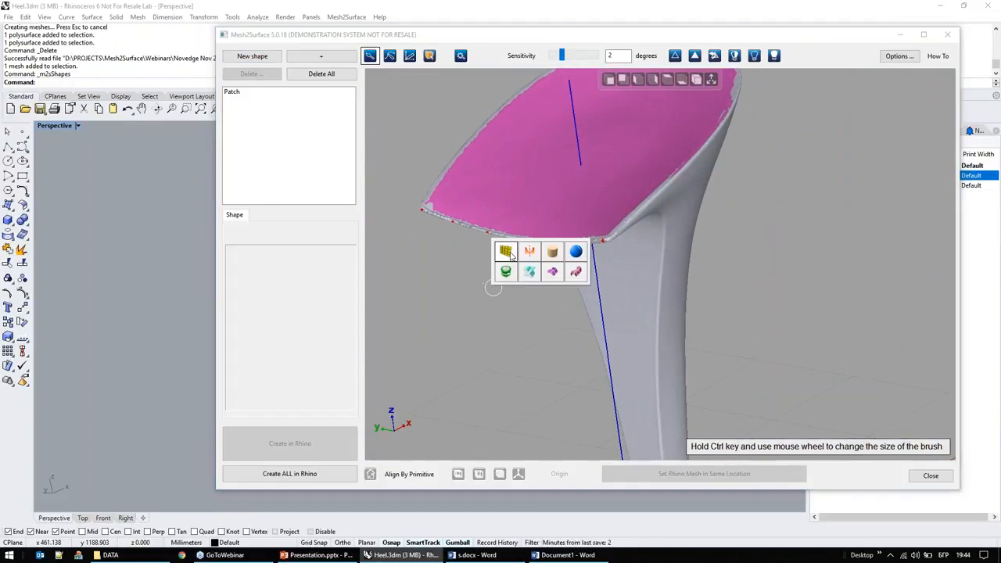
pyautogui.click(505, 250)
pyautogui.moveTo(576, 359); pyautogui.dragTo(422, 306, button='right')
pyautogui.moveTo(486, 316); pyautogui.dragTo(451, 226, button='right')
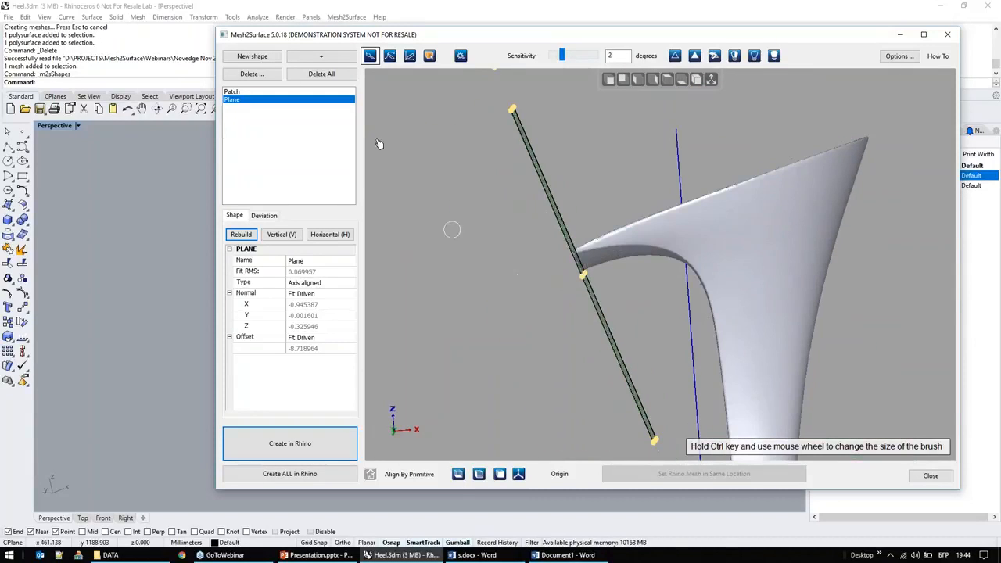
# Step: Begin a new shape and add a 3D sketch to the heel mesh
pyautogui.click(252, 59)
pyautogui.moveTo(580, 262); pyautogui.dragTo(615, 192, button='right')
pyautogui.click(714, 82)
pyautogui.moveTo(625, 329); pyautogui.dragTo(474, 298, button='right')
pyautogui.click(324, 57)
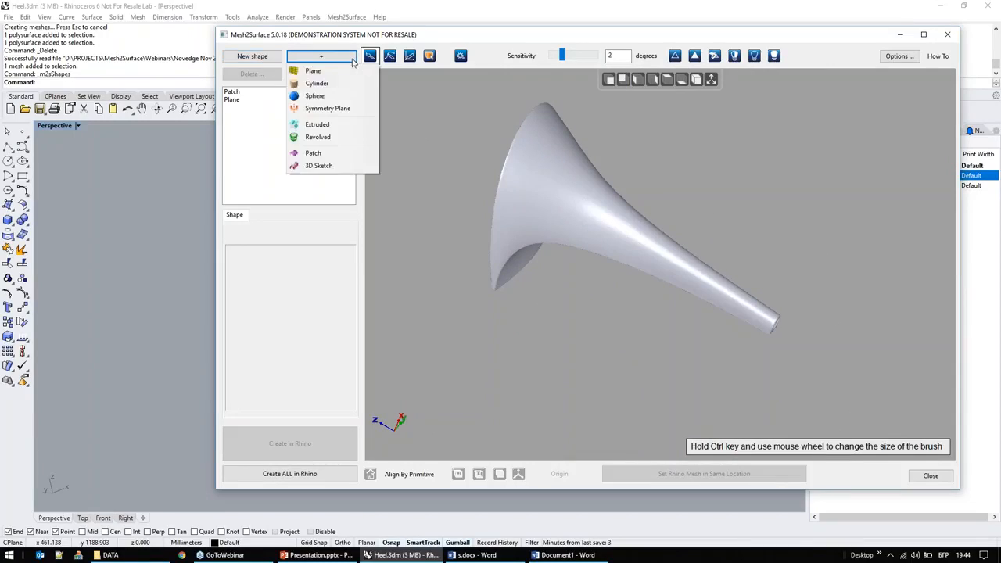
pyautogui.click(341, 167)
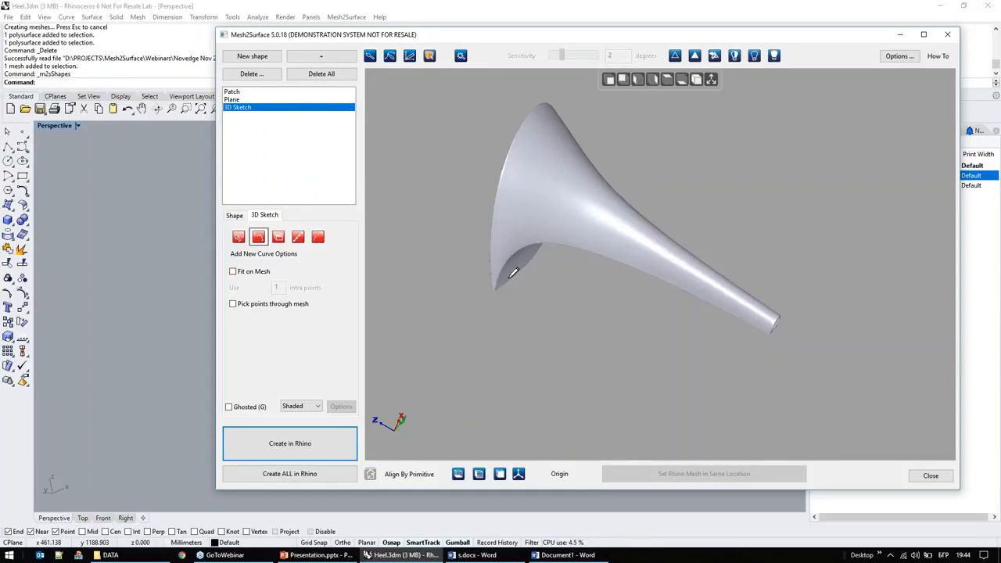
# Step: Sketch a five-point curve from the front rim corner along the side edge of the heel down to its tip
pyautogui.scroll(2, 514, 272)
pyautogui.moveTo(523, 268); pyautogui.dragTo(500, 343, button='middle')
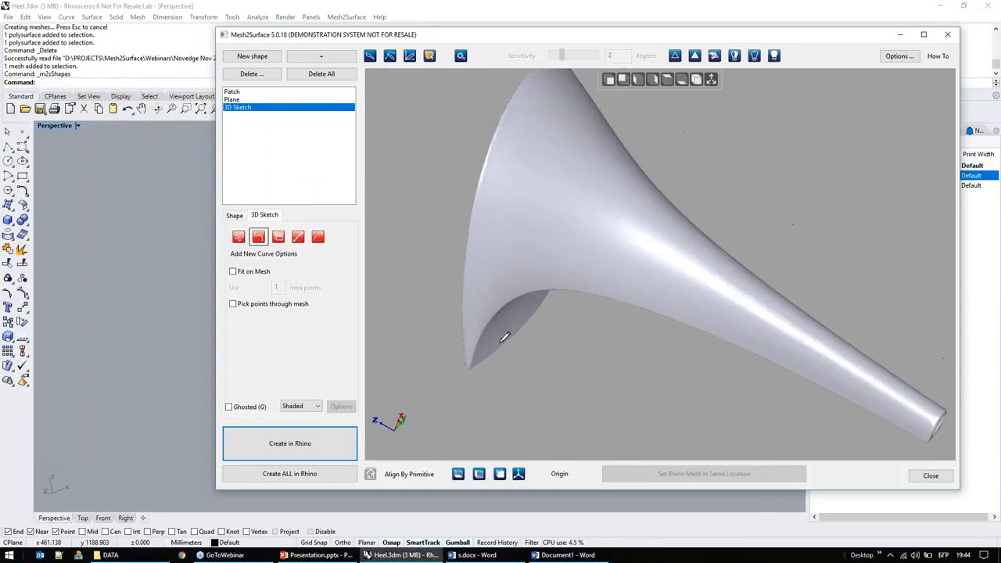
pyautogui.click(258, 237)
pyautogui.click(466, 366)
pyautogui.click(525, 291)
pyautogui.click(686, 322)
pyautogui.click(835, 389)
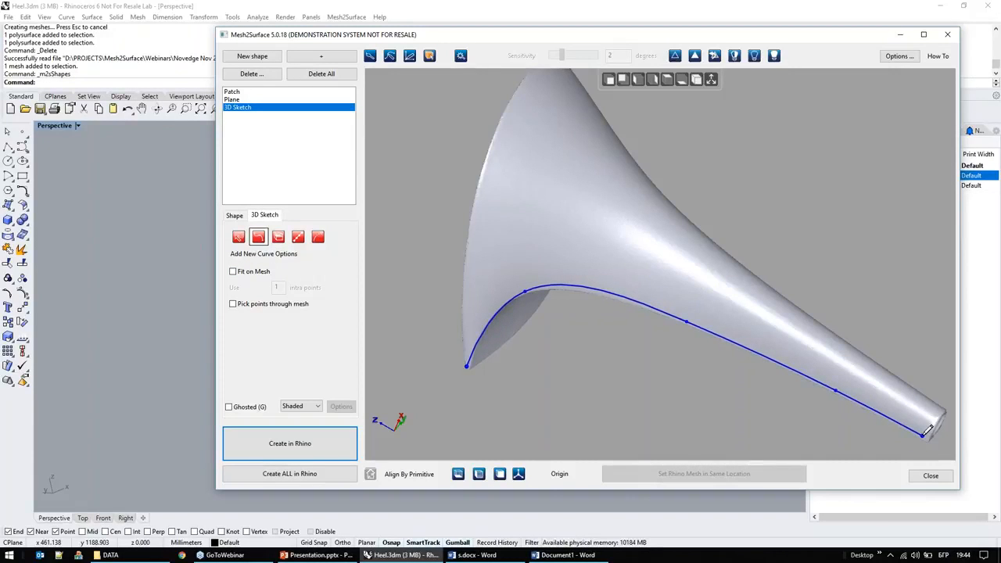
pyautogui.click(927, 433)
# Step: Sketch a second curve from the same corner around the heel's top rim to the opposite front corner
pyautogui.click(466, 364)
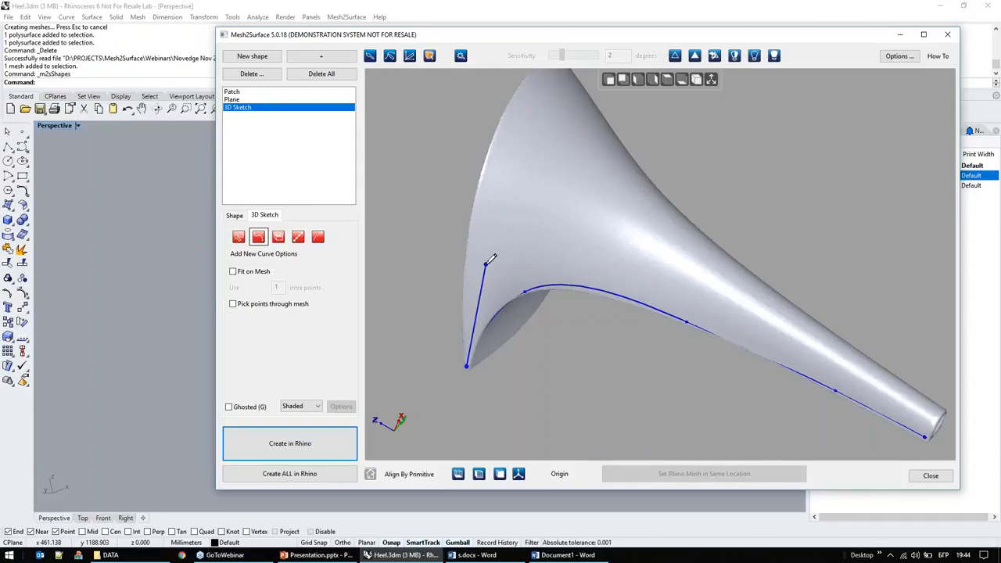
pyautogui.click(480, 191)
pyautogui.click(543, 116)
pyautogui.moveTo(737, 264); pyautogui.dragTo(483, 289, button='right')
pyautogui.click(475, 179)
pyautogui.moveTo(553, 136); pyautogui.dragTo(484, 322, button='right')
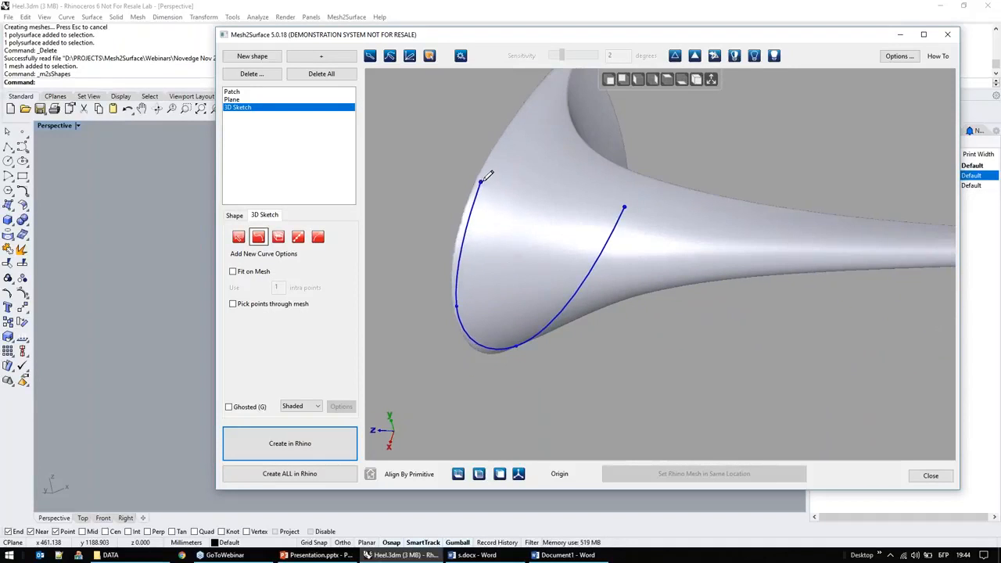
pyautogui.moveTo(568, 181); pyautogui.dragTo(522, 365, button='middle')
pyautogui.scroll(4, 533, 240)
pyautogui.click(547, 215)
pyautogui.moveTo(531, 297); pyautogui.dragTo(538, 228, button='right')
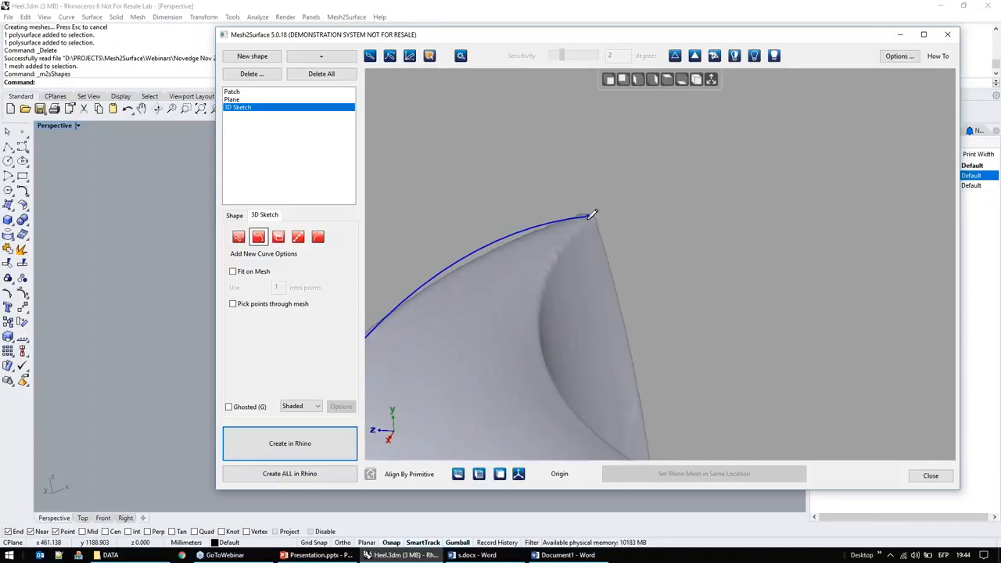
# Step: Sketch a curve from the opposite front corner along the other side edge of the heel to its tip
pyautogui.click(522, 336)
pyautogui.moveTo(756, 415); pyautogui.dragTo(688, 326, button='right')
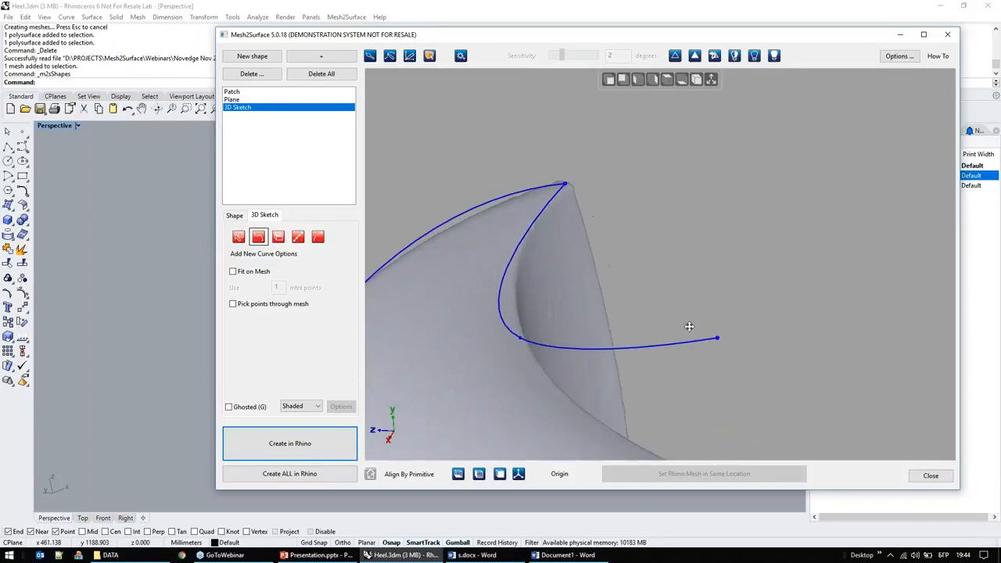
pyautogui.moveTo(689, 326); pyautogui.dragTo(634, 158, button='middle')
pyautogui.click(666, 317)
pyautogui.moveTo(737, 349); pyautogui.dragTo(422, 205, button='middle')
pyautogui.moveTo(664, 343); pyautogui.dragTo(679, 395, button='right')
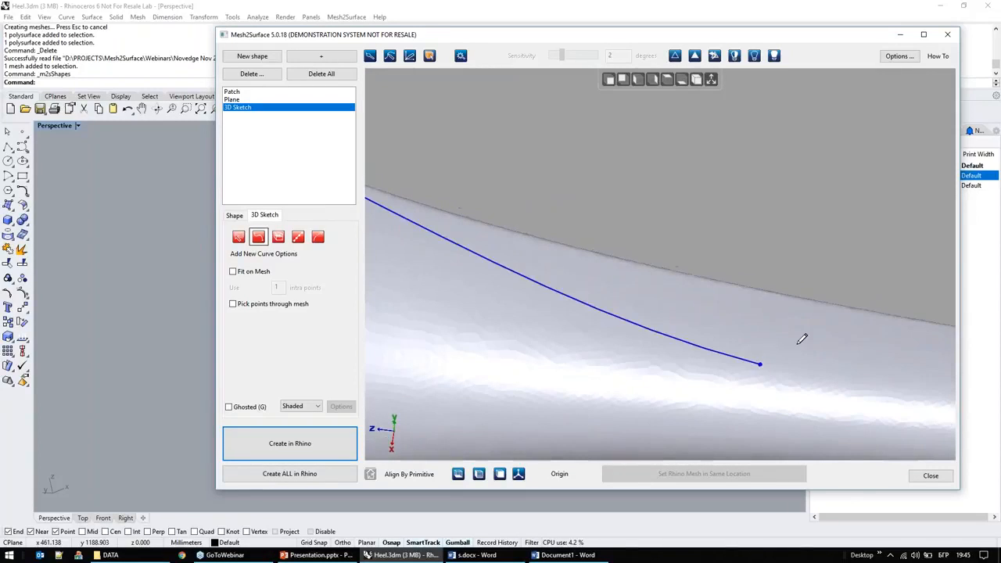
pyautogui.click(831, 308)
pyautogui.moveTo(824, 352); pyautogui.dragTo(424, 257, button='middle')
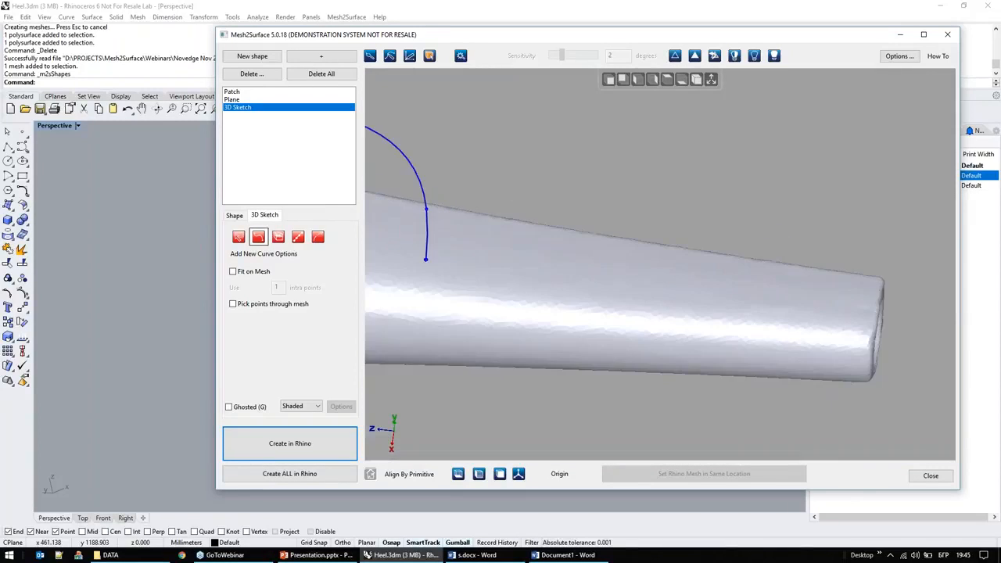
pyautogui.click(884, 286)
# Step: Sketch a three-point curve around the heel's small tip, joining the ends of the two side curves
pyautogui.moveTo(539, 308)
pyautogui.mouseDown(button='right')
pyautogui.moveTo(527, 250)
pyautogui.moveTo(474, 218)
pyautogui.moveTo(842, 227)
pyautogui.mouseUp(button='right')
pyautogui.click(800, 264)
pyautogui.moveTo(723, 304); pyautogui.dragTo(901, 225, button='right')
pyautogui.click(861, 211)
pyautogui.moveTo(727, 263); pyautogui.dragTo(743, 163, button='right')
pyautogui.click(890, 199)
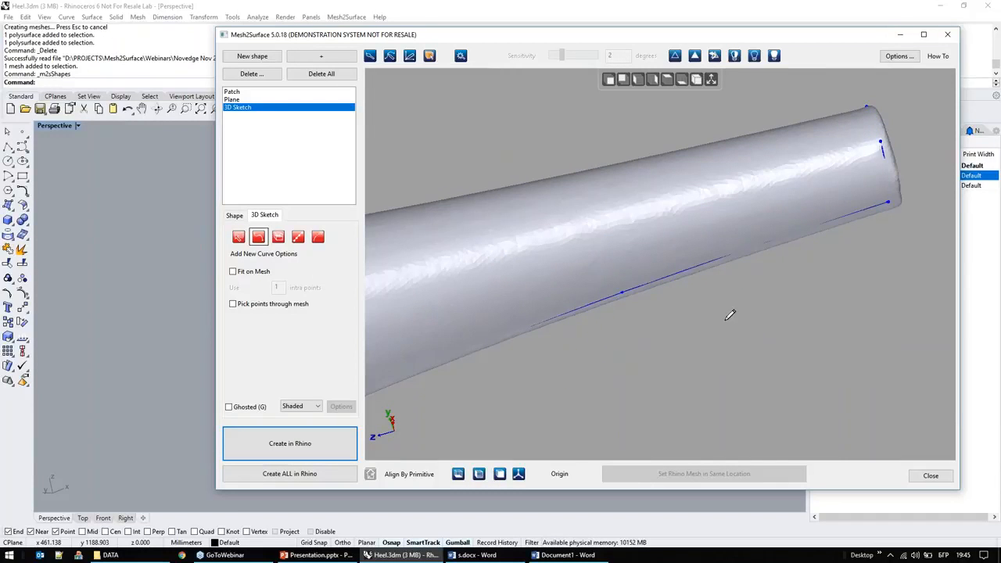
# Step: Turn on ghosted display and examine the sketched curve network around the whole heel
pyautogui.moveTo(899, 223); pyautogui.dragTo(590, 290, button='right')
pyautogui.moveTo(431, 360); pyautogui.dragTo(644, 281, button='right')
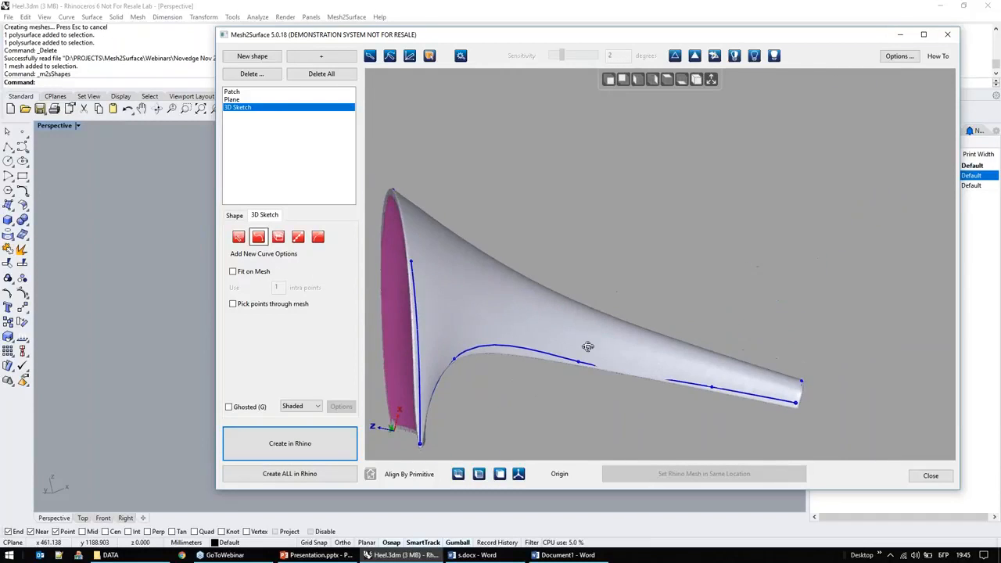
pyautogui.moveTo(582, 351); pyautogui.dragTo(488, 329, button='right')
pyautogui.moveTo(553, 266); pyautogui.dragTo(603, 249, button='middle')
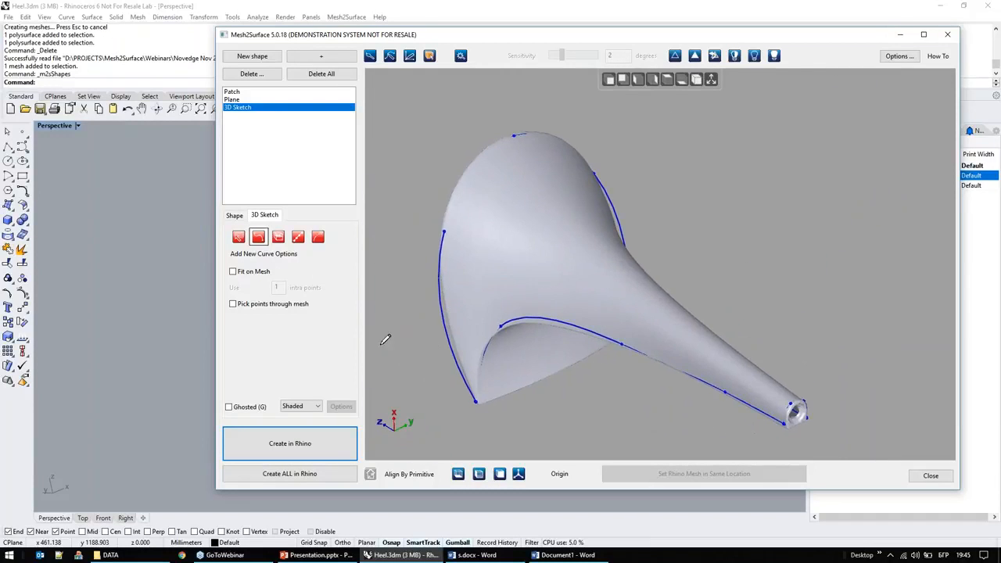
pyautogui.click(246, 412)
pyautogui.moveTo(504, 279); pyautogui.dragTo(578, 271, button='right')
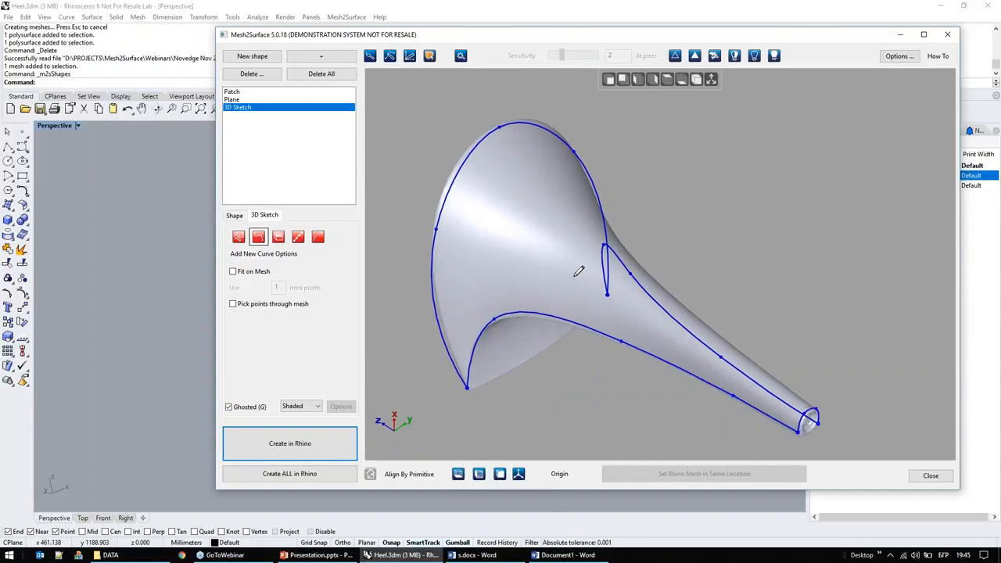
# Step: Move the side curve's inner node at the heel's front arch closer to the mesh edge with Soft Move
pyautogui.click(238, 238)
pyautogui.moveTo(528, 257)
pyautogui.mouseDown(button='right')
pyautogui.moveTo(458, 239)
pyautogui.moveTo(469, 219)
pyautogui.moveTo(558, 182)
pyautogui.moveTo(500, 265)
pyautogui.mouseUp(button='right')
pyautogui.scroll(3, 489, 277)
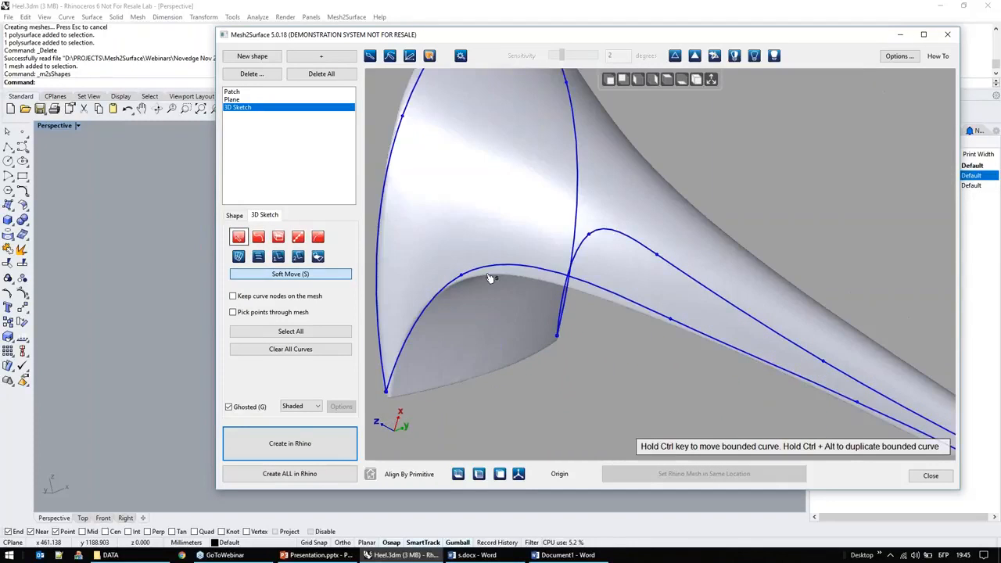
pyautogui.moveTo(460, 282); pyautogui.dragTo(451, 289)
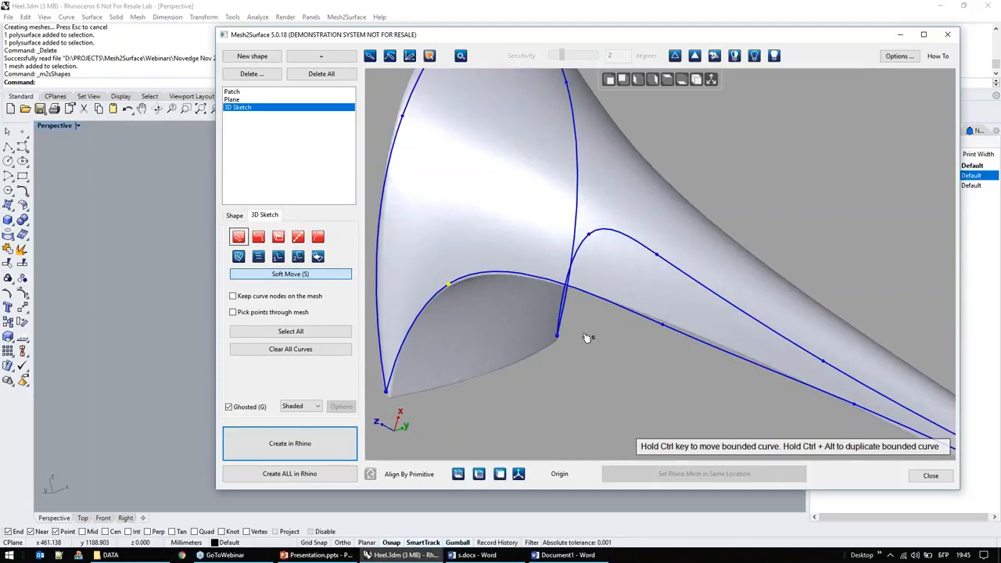
# Step: Turn on keeping curve nodes on the mesh and move the side curve's middle and arch nodes onto the heel's edge
pyautogui.scroll(5, 587, 362)
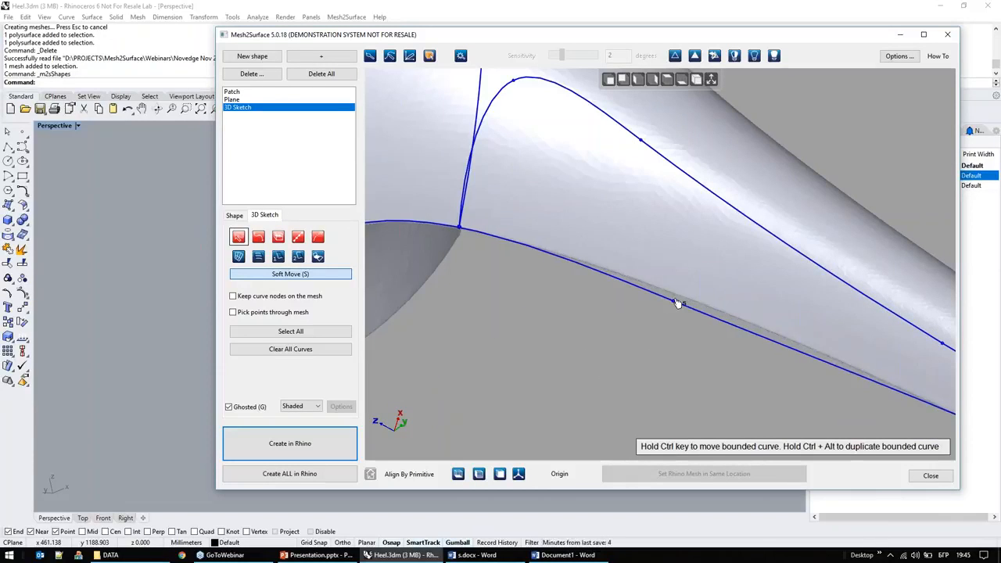
pyautogui.moveTo(677, 303); pyautogui.dragTo(680, 295)
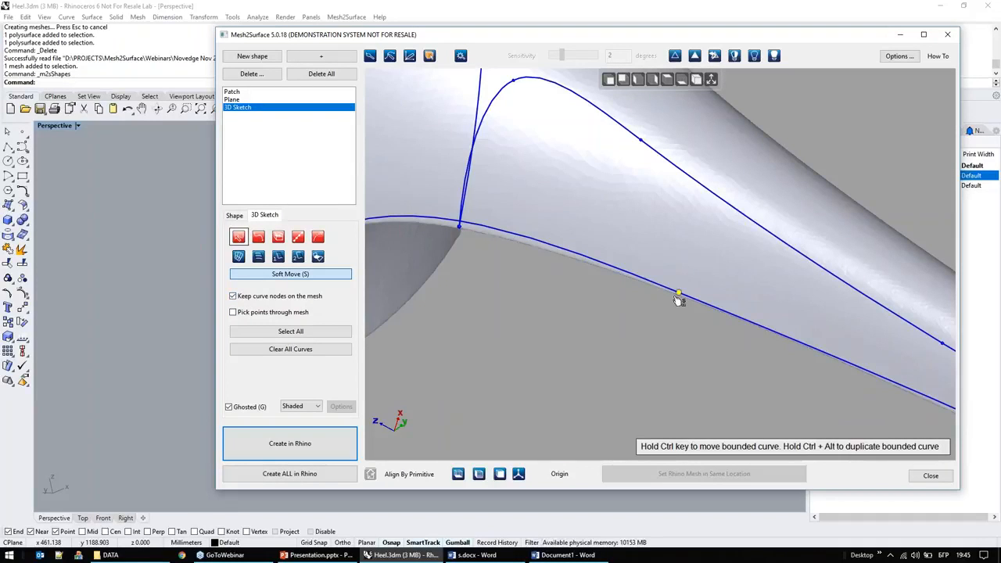
pyautogui.moveTo(684, 299)
pyautogui.mouseDown()
pyautogui.moveTo(680, 286)
pyautogui.moveTo(699, 259)
pyautogui.moveTo(673, 294)
pyautogui.mouseUp()
pyautogui.moveTo(634, 332); pyautogui.dragTo(730, 352, button='right')
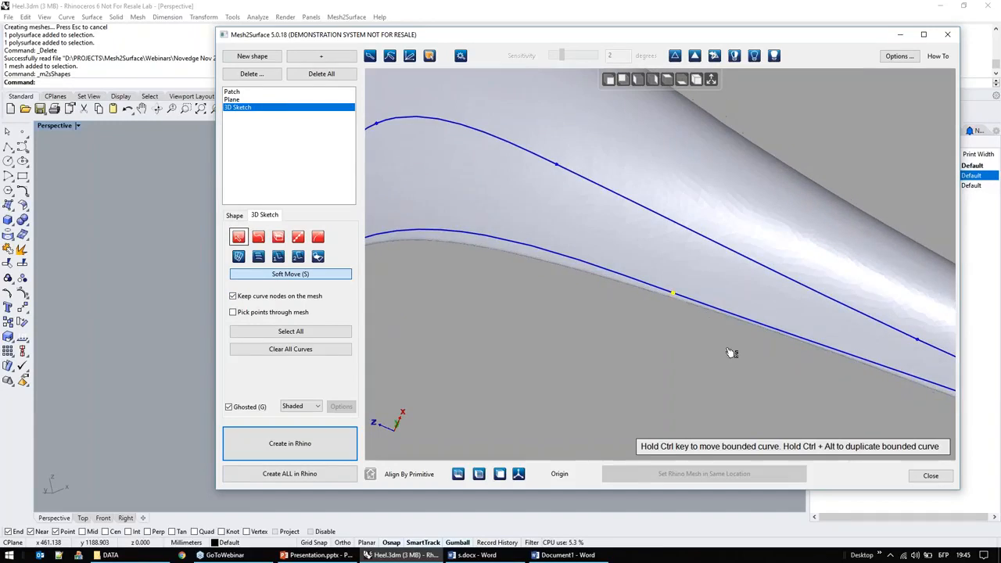
pyautogui.scroll(-3, 727, 352)
pyautogui.scroll(3, 499, 349)
pyautogui.moveTo(498, 266); pyautogui.dragTo(488, 271)
pyautogui.moveTo(568, 323); pyautogui.dragTo(530, 393, button='right')
pyautogui.scroll(-3, 574, 325)
pyautogui.scroll(-3, 565, 359)
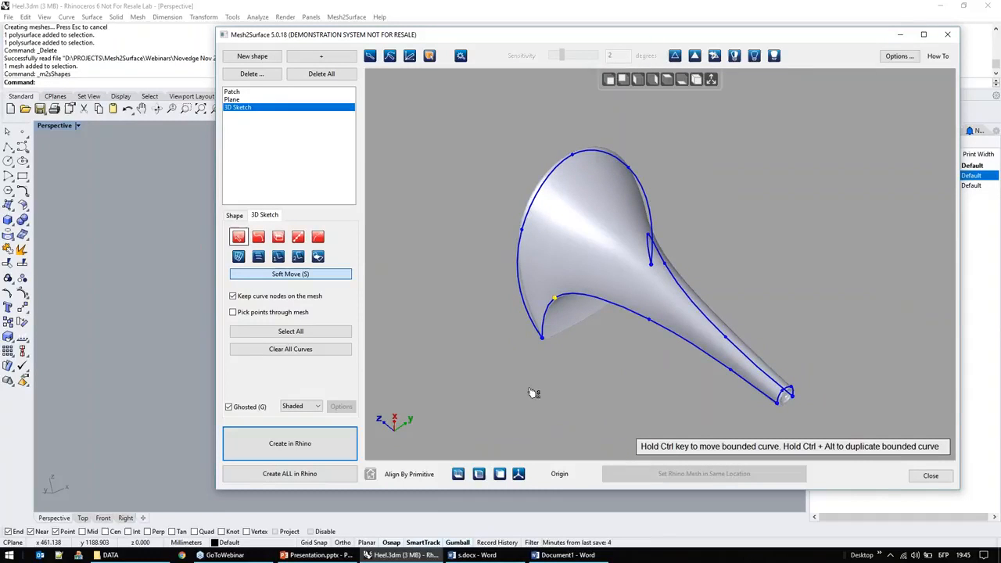
# Step: Show the sketch curves' deviations in the Toleranced display with Gradient colouring
pyautogui.click(312, 406)
pyautogui.click(312, 427)
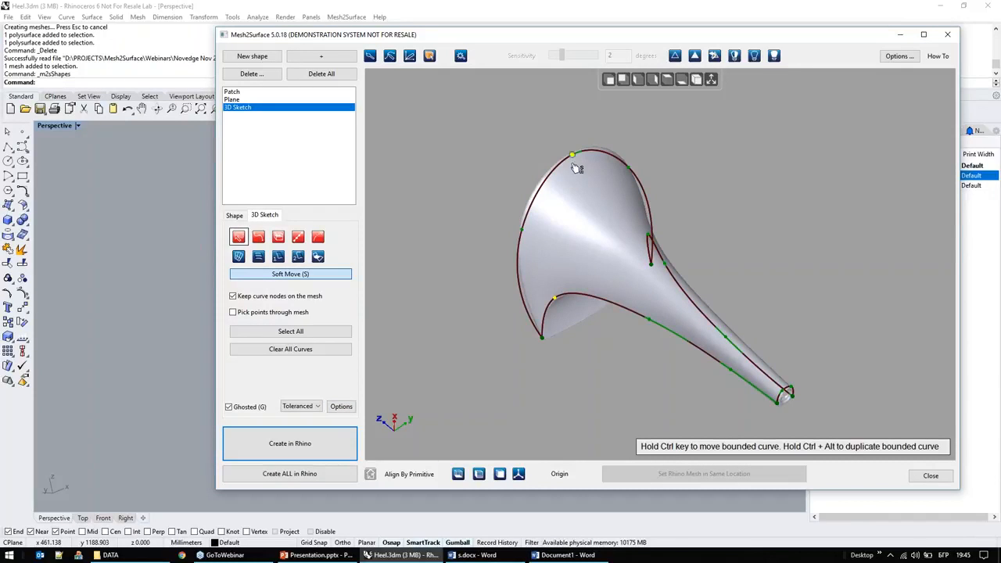
pyautogui.click(341, 406)
pyautogui.click(596, 269)
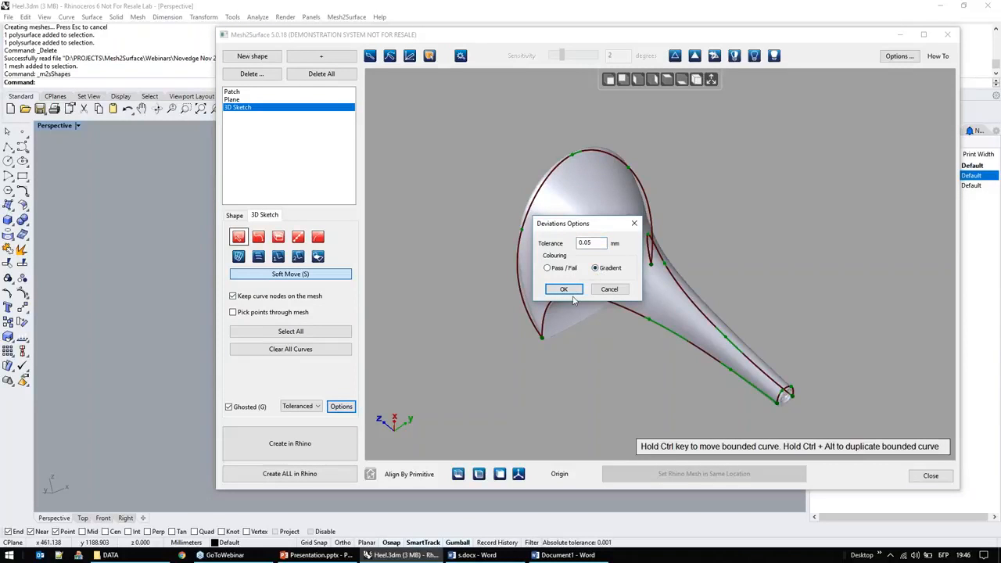
pyautogui.click(573, 294)
# Step: Add a node to the side curve near the front arch and adjust the curve to follow the heel's edge
pyautogui.moveTo(590, 377); pyautogui.dragTo(553, 377, button='right')
pyautogui.scroll(5, 553, 377)
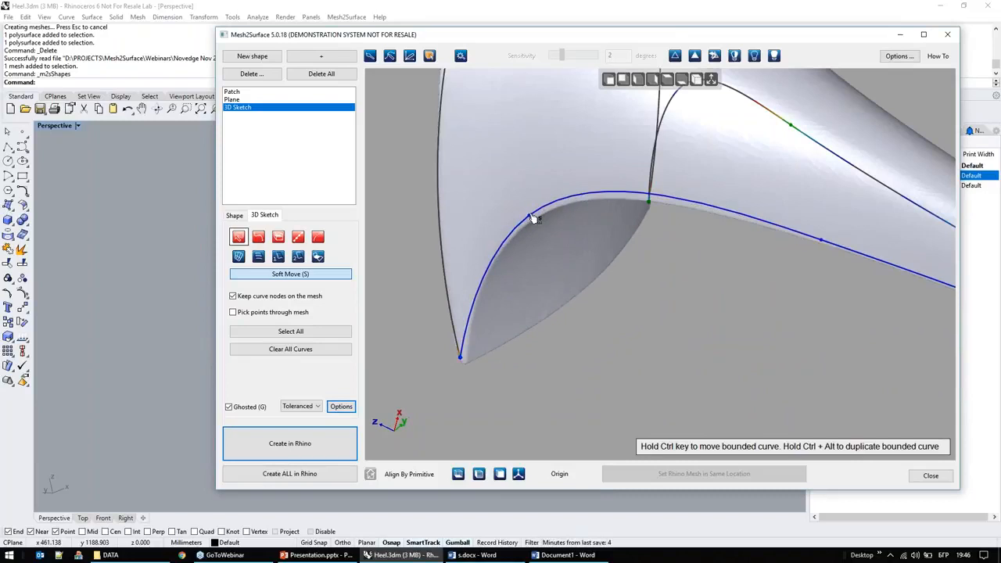
pyautogui.moveTo(608, 248); pyautogui.dragTo(620, 205, button='right')
pyautogui.click(670, 206)
pyautogui.moveTo(599, 290); pyautogui.dragTo(599, 333, button='right')
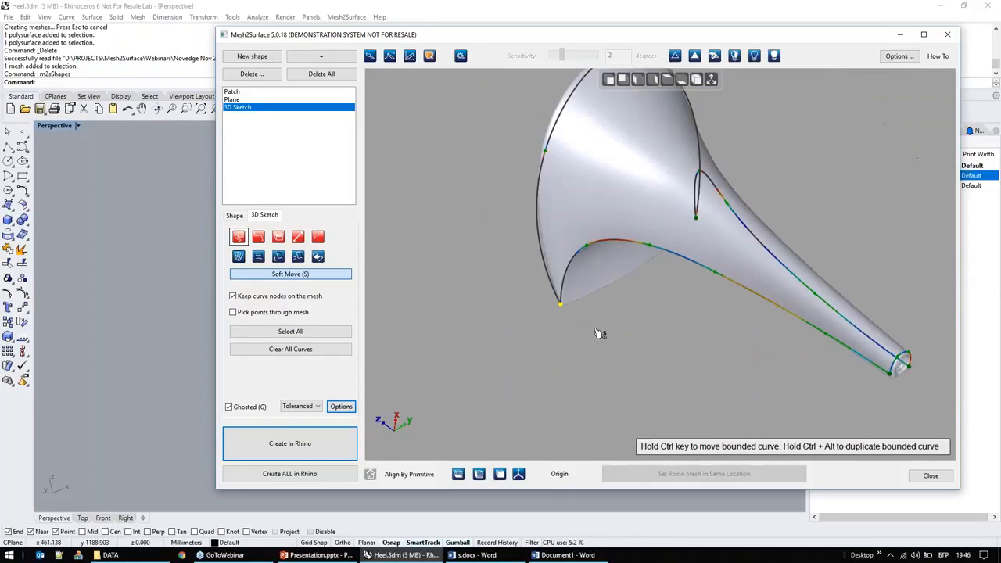
pyautogui.moveTo(735, 360); pyautogui.dragTo(665, 370, button='right')
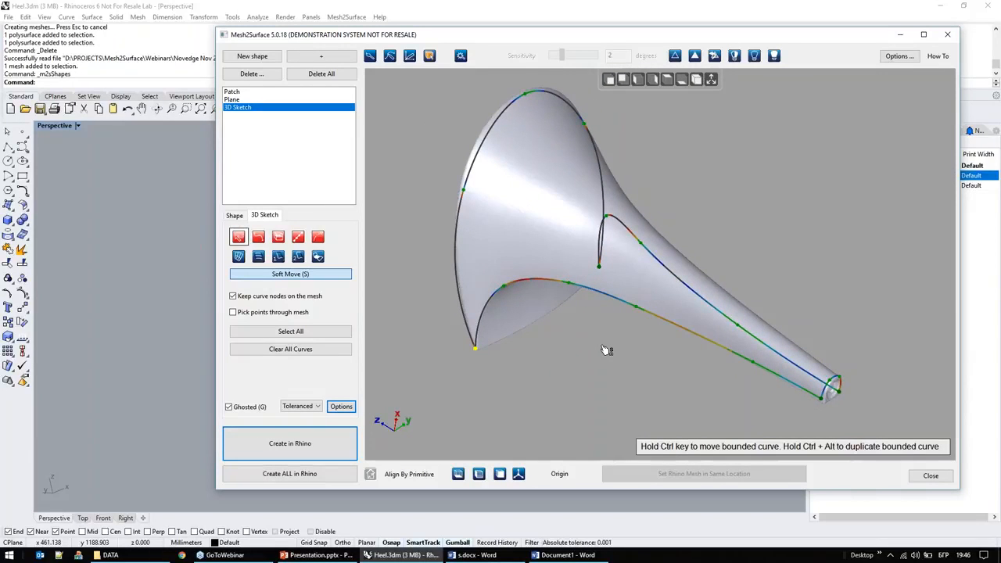
# Step: Select both side curves, the rim curve and the tip curve, and build a Curve Network Surface from them
pyautogui.click(623, 303)
pyautogui.keyDown('shift'); pyautogui.click(505, 154); pyautogui.keyUp('shift')
pyautogui.keyDown('shift'); pyautogui.click(629, 232); pyautogui.keyUp('shift')
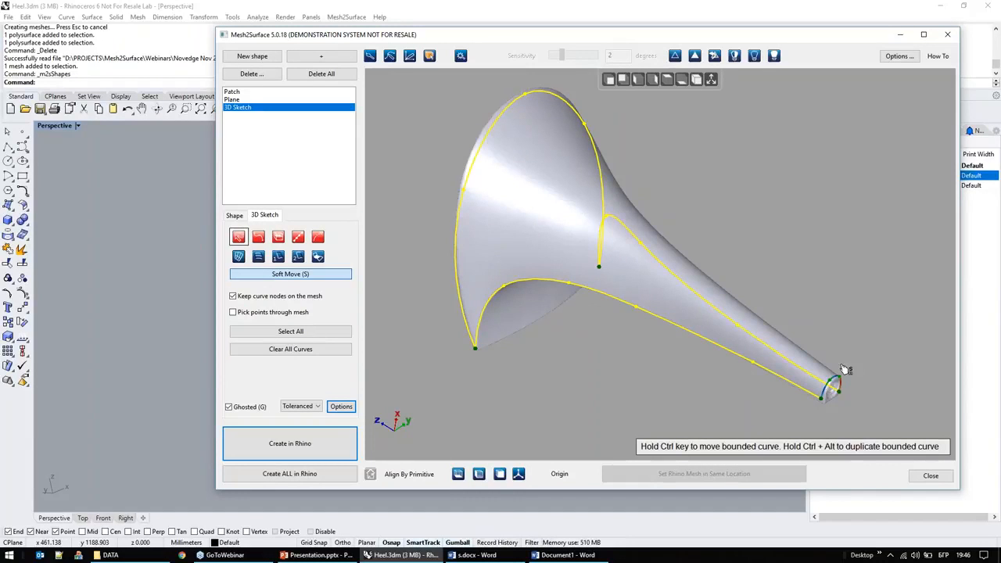
pyautogui.scroll(5, 825, 392)
pyautogui.keyDown('shift'); pyautogui.click(823, 377); pyautogui.keyUp('shift')
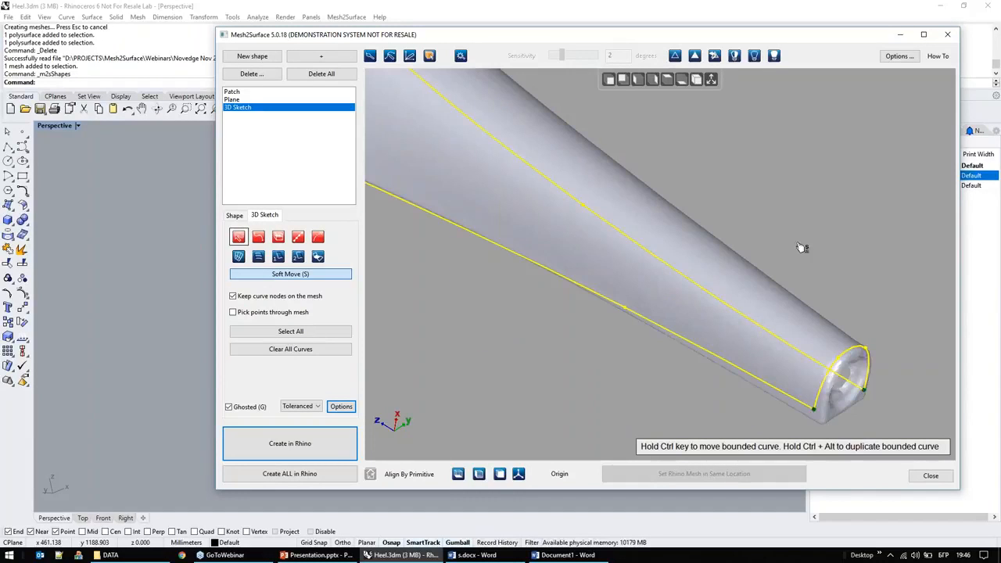
pyautogui.scroll(-5, 801, 248)
pyautogui.click(238, 258)
pyautogui.moveTo(657, 311); pyautogui.dragTo(688, 315, button='right')
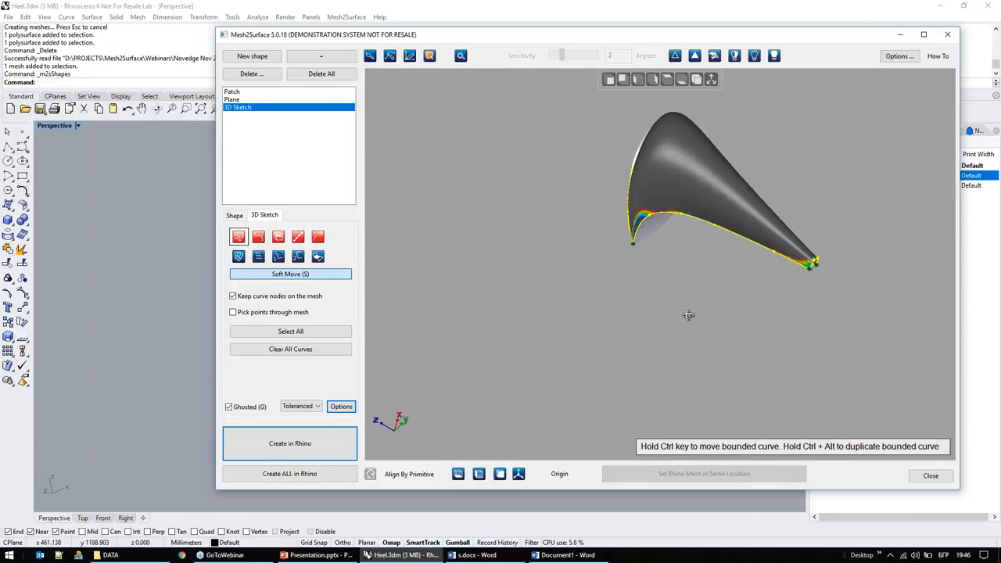
pyautogui.scroll(3, 811, 132)
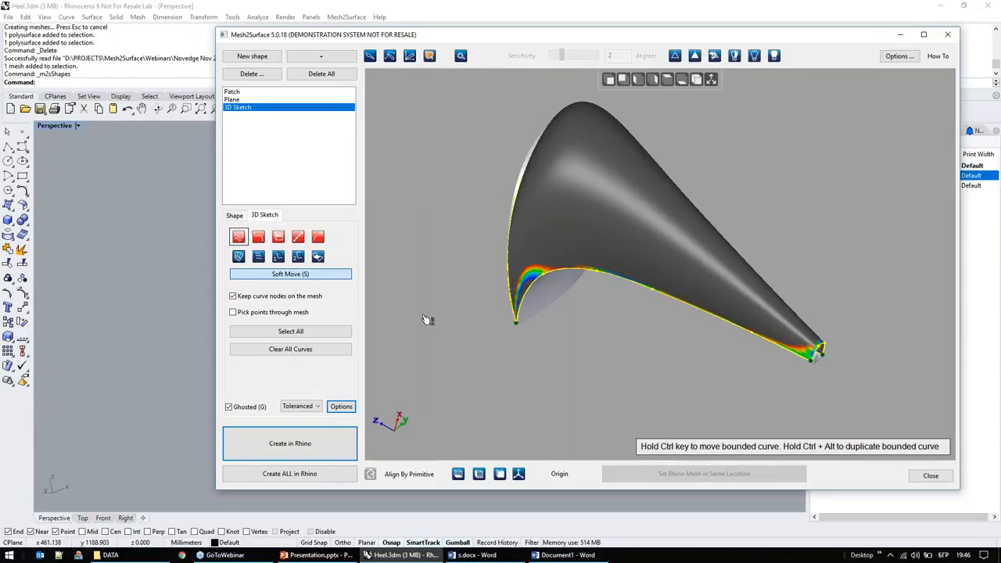
# Step: Switch the display back to Shaded and examine the network surface from several angles
pyautogui.click(308, 408)
pyautogui.click(293, 416)
pyautogui.moveTo(626, 307); pyautogui.dragTo(639, 333, button='right')
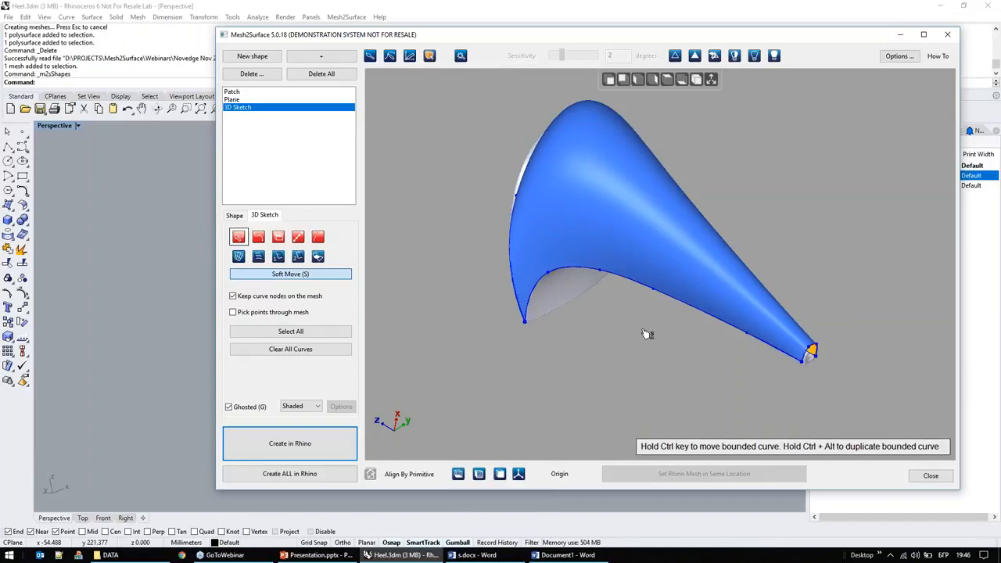
pyautogui.moveTo(516, 252); pyautogui.dragTo(477, 209, button='right')
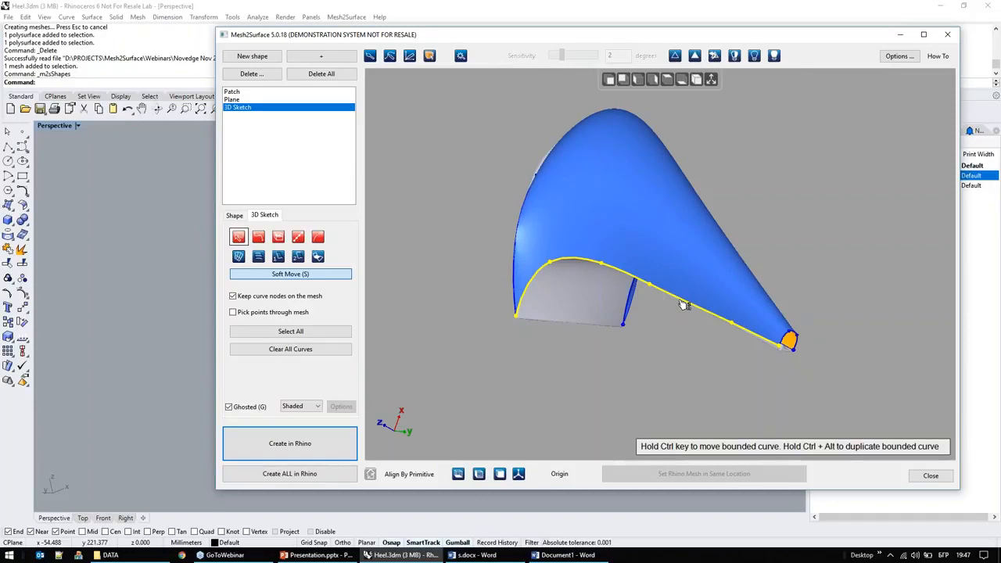
pyautogui.moveTo(607, 371); pyautogui.dragTo(502, 379, button='right')
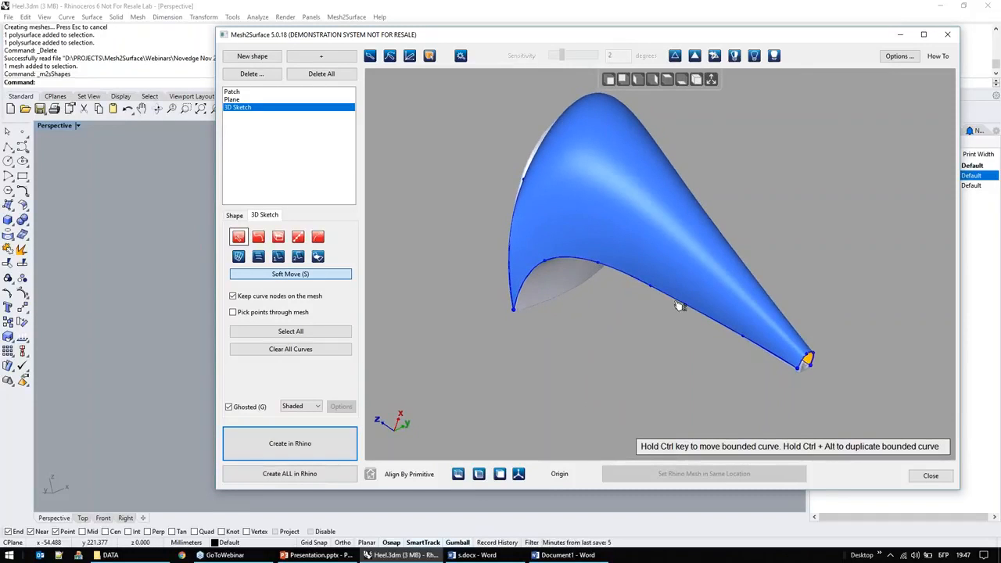
# Step: Try moving the bounded side curve along the rim and tip curves to reshape the surface
pyautogui.keyDown('ctrl'); pyautogui.moveTo(683, 305); pyautogui.dragTo(643, 301); pyautogui.keyUp('ctrl')
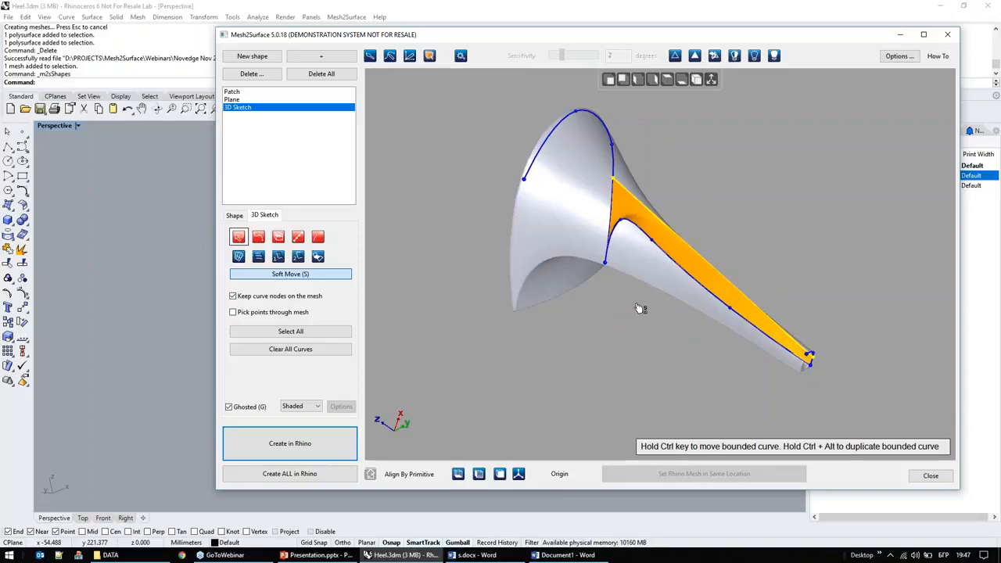
pyautogui.moveTo(572, 343); pyautogui.dragTo(617, 359, button='right')
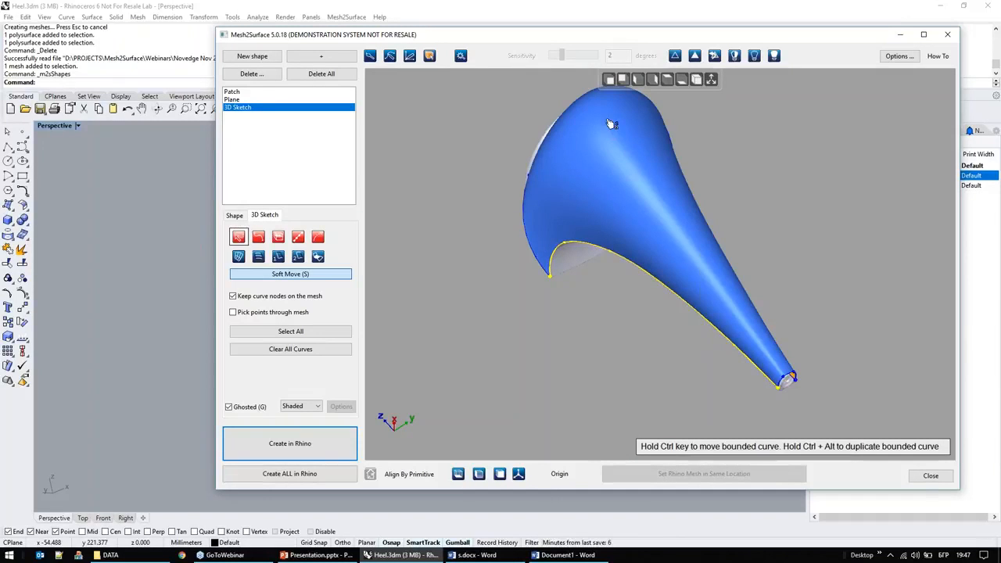
pyautogui.keyDown('ctrl'); pyautogui.keyDown('alt'); pyautogui.moveTo(633, 267); pyautogui.dragTo(711, 187); pyautogui.keyUp('alt'); pyautogui.keyUp('ctrl')
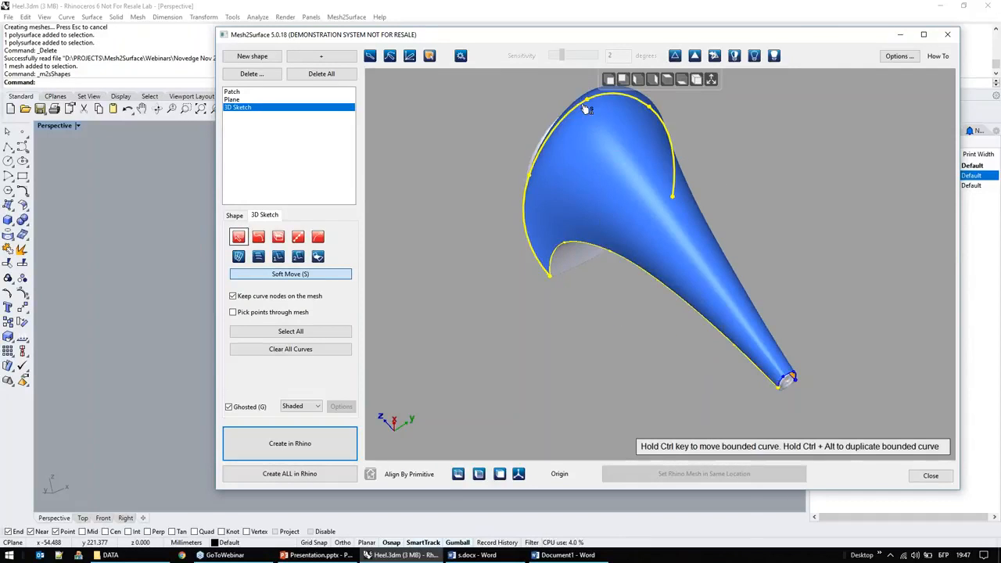
# Step: Try duplicating the rim curve and the tip curve inside the network, undoing each attempt
pyautogui.keyDown('ctrl'); pyautogui.keyDown('alt'); pyautogui.moveTo(587, 107); pyautogui.dragTo(542, 74); pyautogui.keyUp('alt'); pyautogui.keyUp('ctrl')
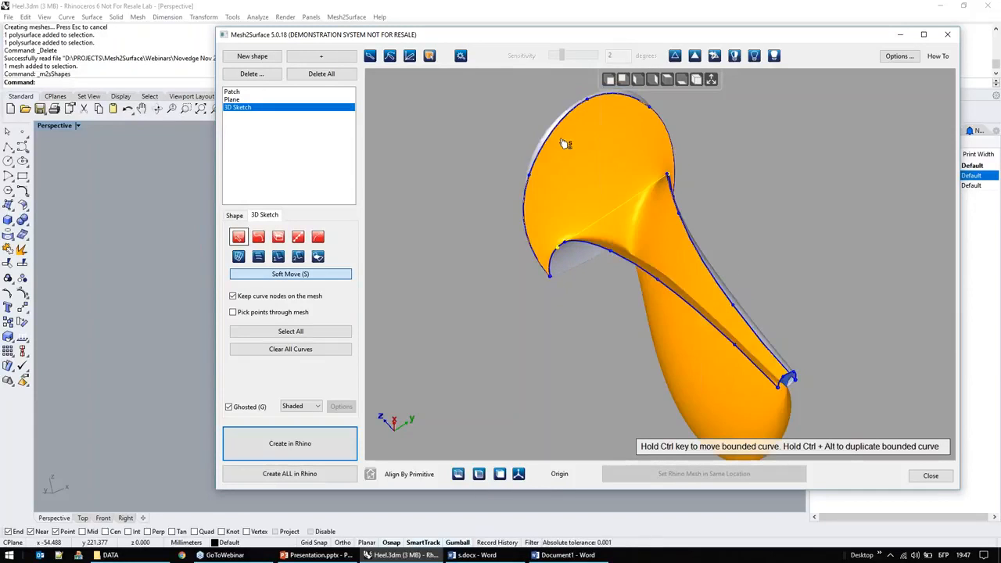
pyautogui.hotkey('ctrl', 'z')
pyautogui.scroll(5, 787, 388)
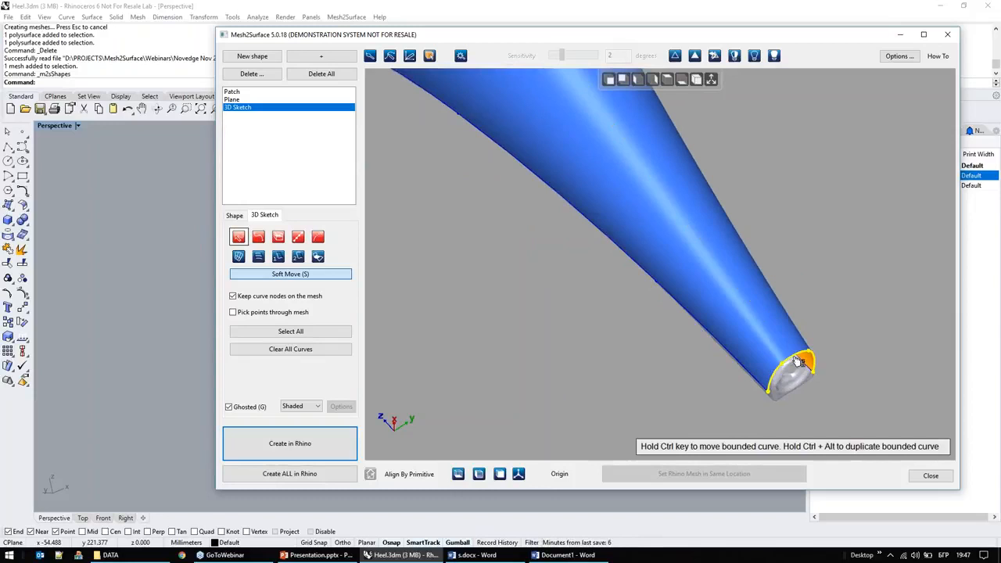
pyautogui.keyDown('ctrl'); pyautogui.keyDown('alt'); pyautogui.moveTo(796, 360); pyautogui.dragTo(809, 333); pyautogui.keyUp('alt'); pyautogui.keyUp('ctrl')
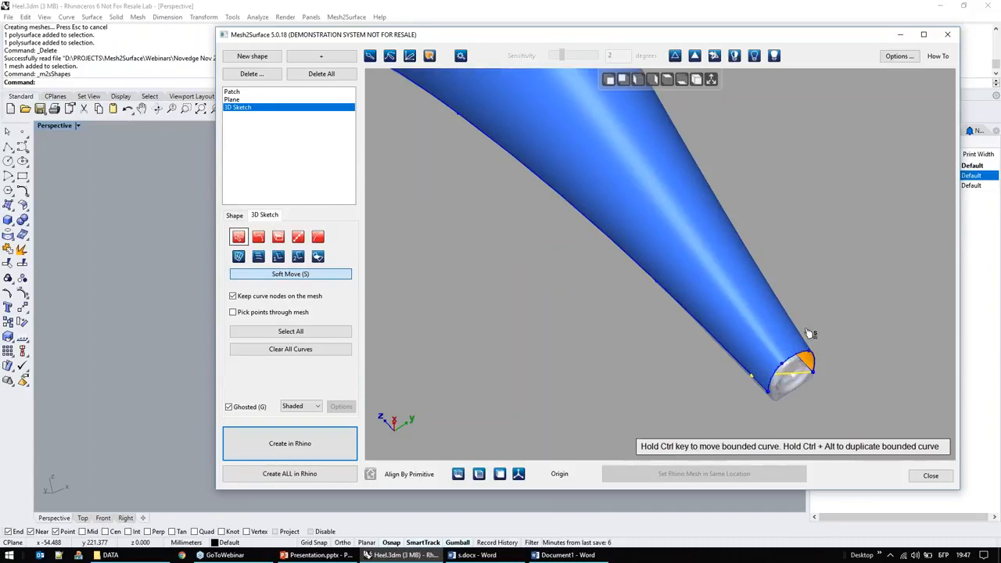
pyautogui.hotkey('ctrl', 'z')
# Step: Remove the network surface and rebuild it as a Curve Network Surface from all the sketch curves
pyautogui.moveTo(467, 308); pyautogui.dragTo(693, 346, button='right')
pyautogui.click(693, 347)
pyautogui.moveTo(573, 251); pyautogui.dragTo(517, 262, button='right')
pyautogui.scroll(-5, 623, 321)
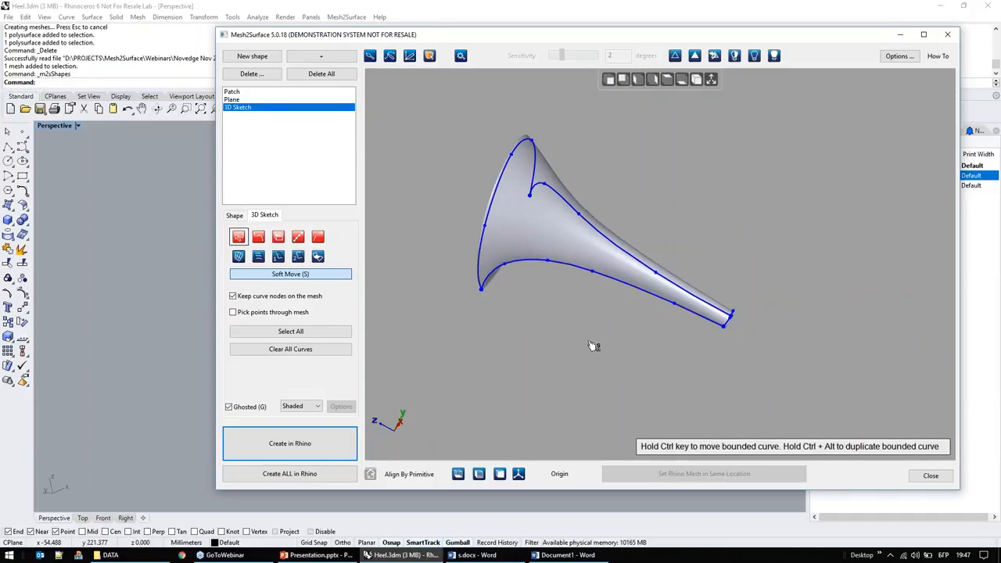
pyautogui.click(304, 332)
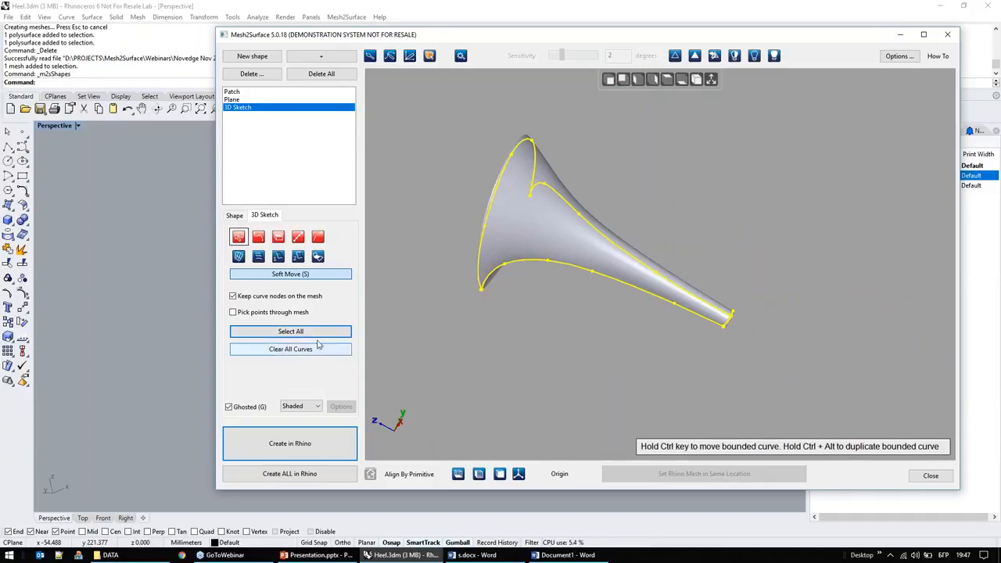
pyautogui.click(240, 258)
# Step: Try duplicating the rim curve partway down the rebuilt surface and undo the change
pyautogui.scroll(3, 529, 316)
pyautogui.moveTo(587, 158); pyautogui.dragTo(465, 107, button='right')
pyautogui.keyDown('ctrl'); pyautogui.moveTo(466, 108); pyautogui.dragTo(409, 89); pyautogui.keyUp('ctrl')
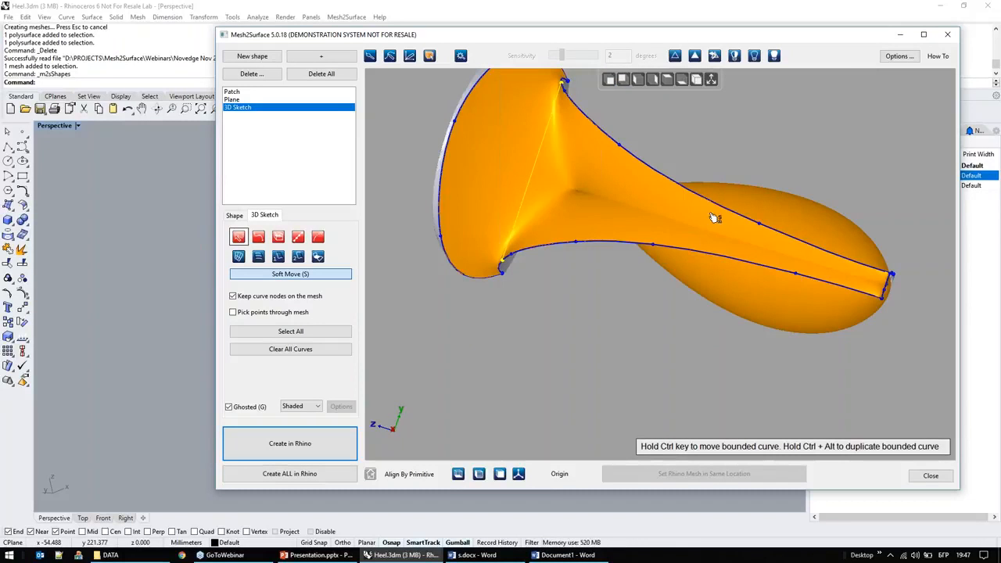
pyautogui.hotkey('ctrl', 'z')
pyautogui.moveTo(612, 254); pyautogui.dragTo(627, 117, button='right')
pyautogui.moveTo(606, 292); pyautogui.dragTo(668, 362, button='right')
pyautogui.rightClick(668, 362)
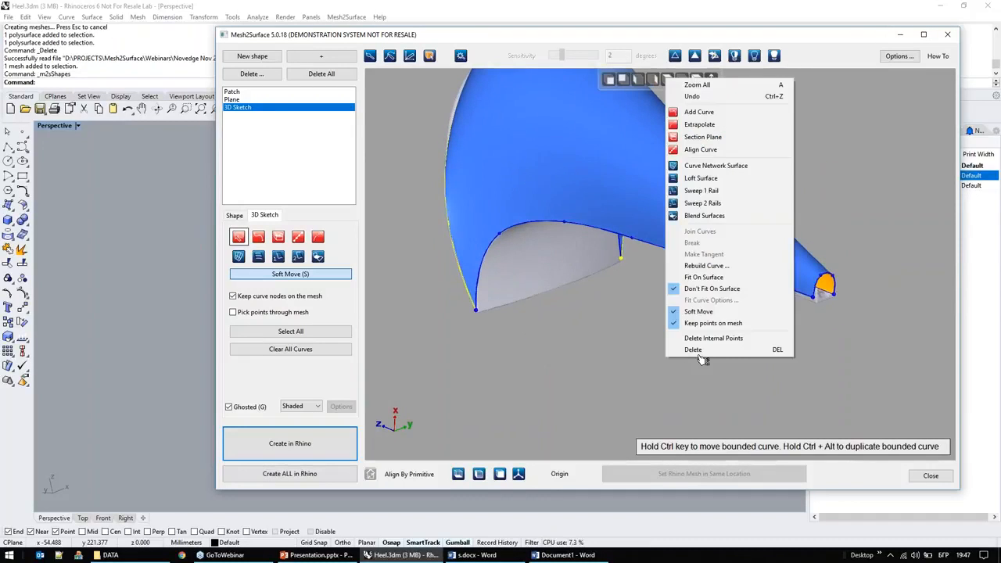
pyautogui.click(717, 151)
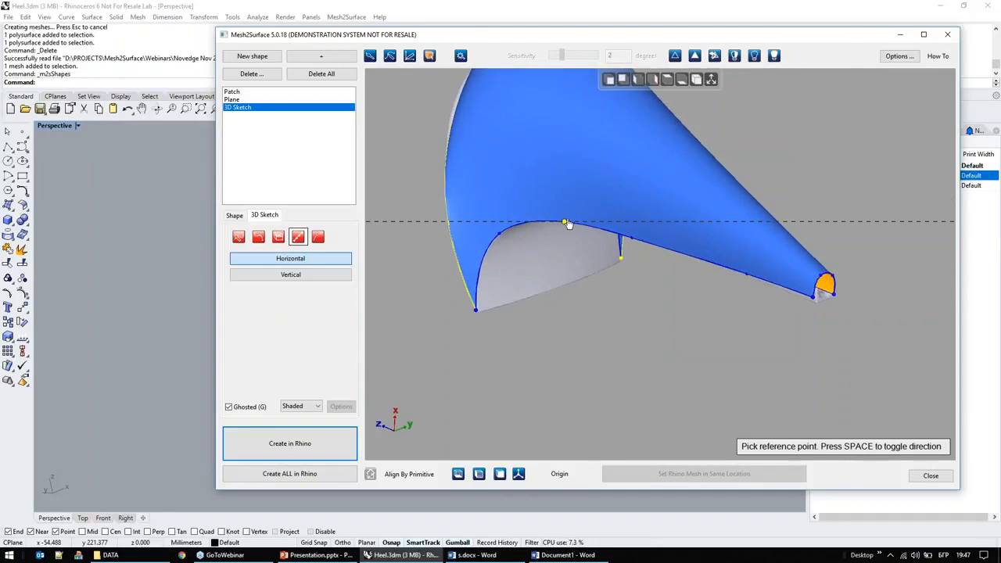
pyautogui.press('Escape')
# Step: Sketch a three-point cross curve over the surface between the two side curves and move it slightly along them
pyautogui.click(263, 238)
pyautogui.click(563, 222)
pyautogui.click(586, 127)
pyautogui.moveTo(577, 207)
pyautogui.mouseDown(button='right')
pyautogui.moveTo(567, 223)
pyautogui.moveTo(540, 222)
pyautogui.mouseUp(button='right')
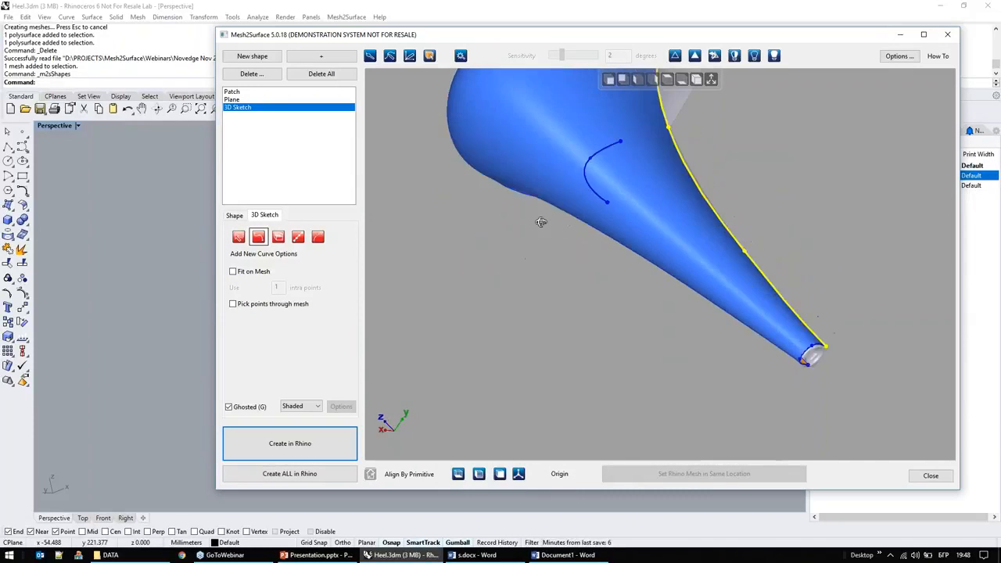
pyautogui.click(669, 123)
pyautogui.moveTo(608, 211); pyautogui.dragTo(697, 114, button='right')
pyautogui.press('Escape')
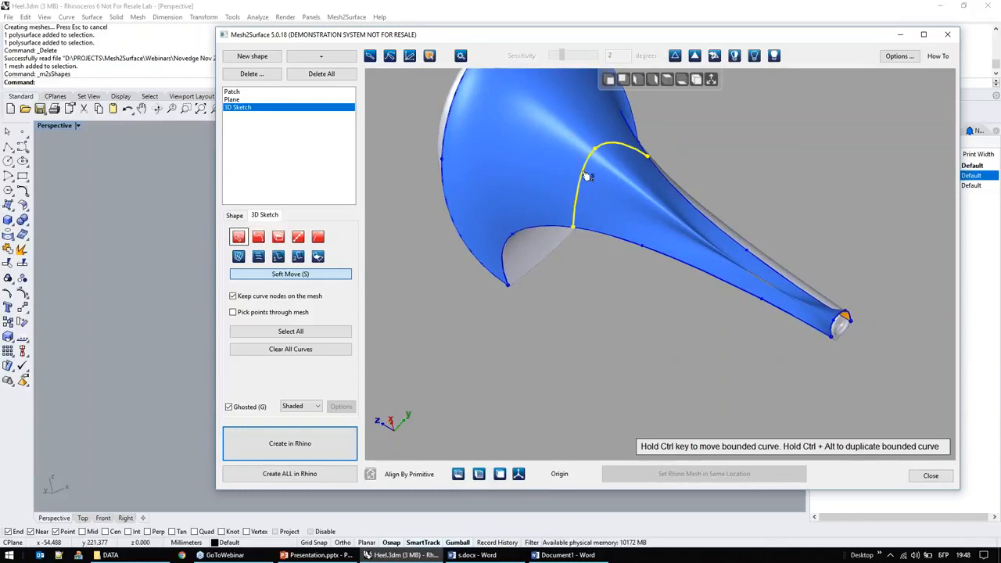
pyautogui.keyDown('ctrl'); pyautogui.moveTo(585, 174); pyautogui.dragTo(549, 172); pyautogui.keyUp('ctrl')
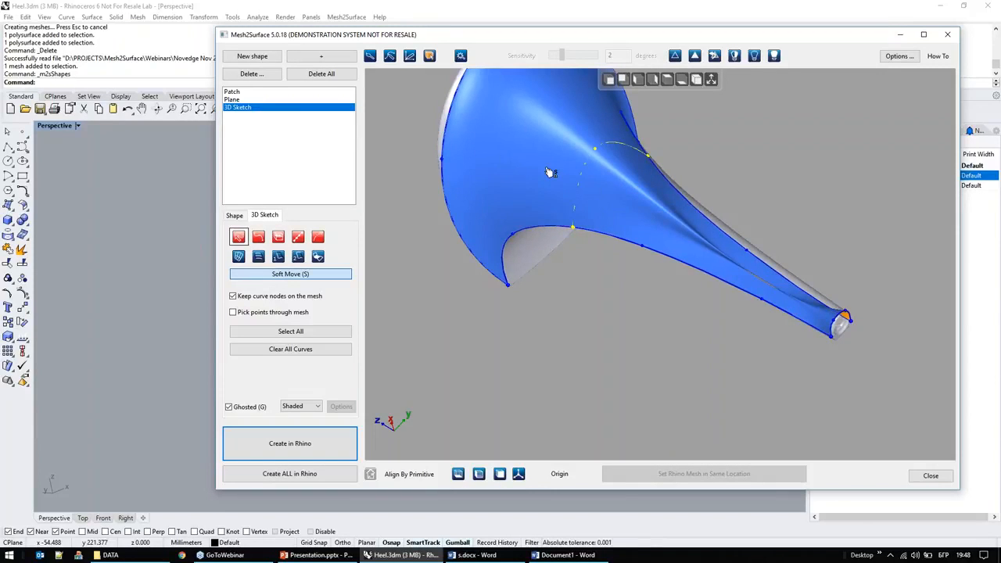
pyautogui.moveTo(587, 165)
pyautogui.keyDown('ctrl'); pyautogui.mouseDown()
pyautogui.moveTo(565, 161)
pyautogui.moveTo(589, 182)
pyautogui.mouseUp(); pyautogui.keyUp('ctrl')
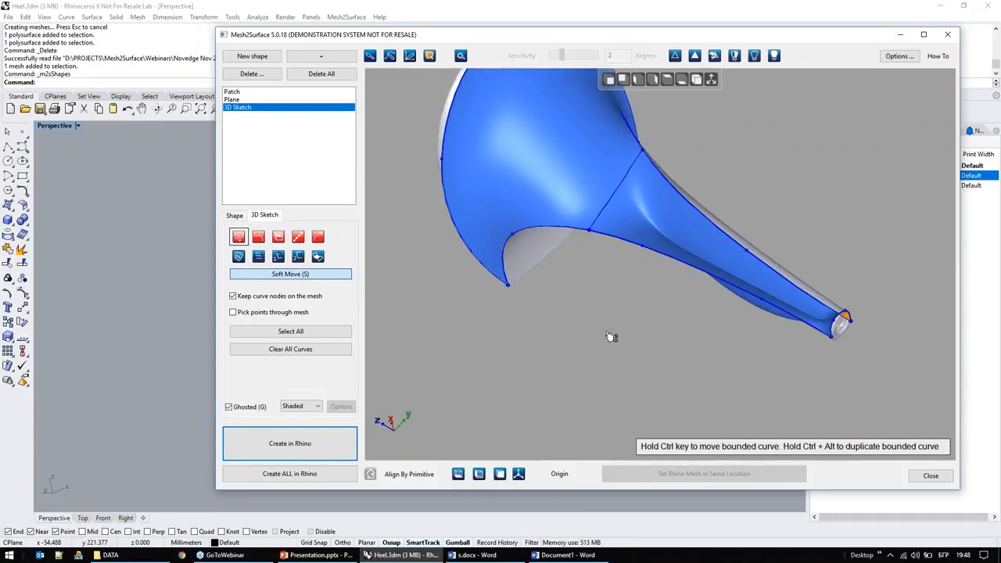
# Step: Clear all curves from the 3D sketch
pyautogui.click(317, 350)
pyautogui.click(521, 318)
# Step: Sketch a new side curve on the mesh from the wide end's pointed corner along the heel edge to the narrow tip
pyautogui.moveTo(585, 309); pyautogui.dragTo(605, 306, button='right')
pyautogui.click(641, 338)
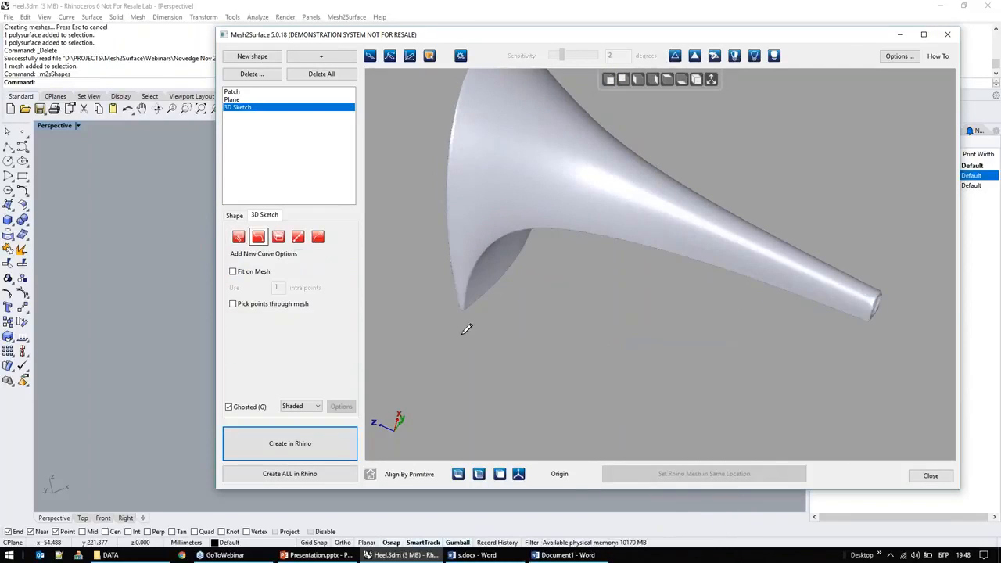
pyautogui.click(506, 233)
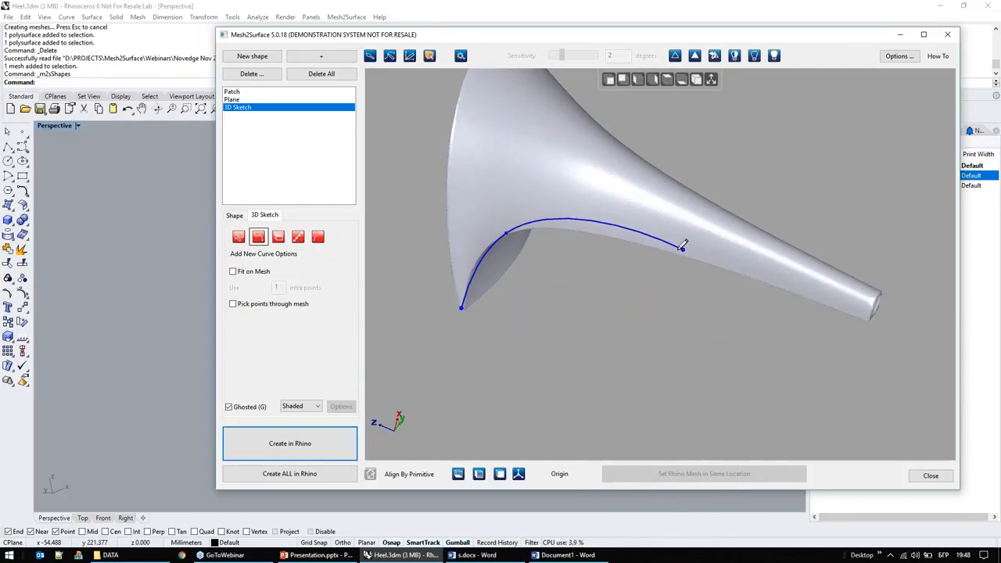
pyautogui.click(633, 239)
pyautogui.click(775, 285)
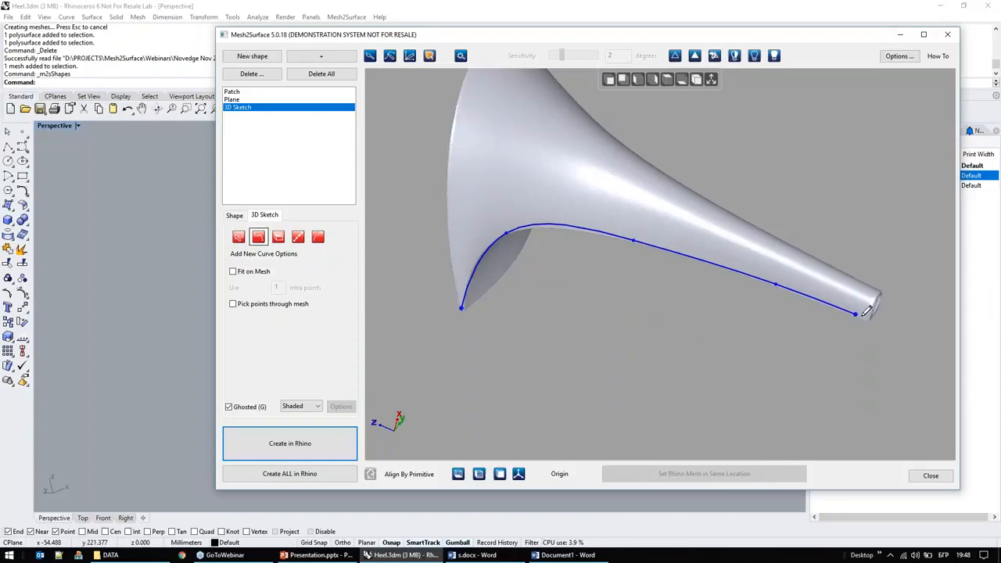
# Step: Sketch the rim curve around the wide end to its opposite corner and the second side curve from there to the tip
pyautogui.click(461, 308)
pyautogui.click(454, 141)
pyautogui.moveTo(516, 118); pyautogui.dragTo(439, 297, button='right')
pyautogui.click(430, 204)
pyautogui.moveTo(543, 87); pyautogui.dragTo(505, 203, button='right')
pyautogui.click(475, 126)
pyautogui.moveTo(504, 126); pyautogui.dragTo(502, 265, button='middle')
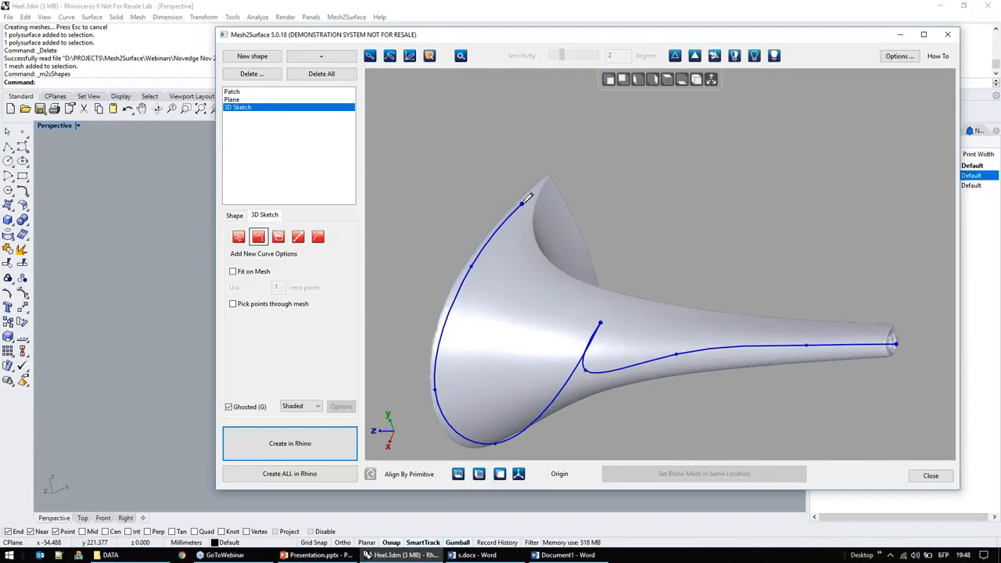
pyautogui.click(577, 282)
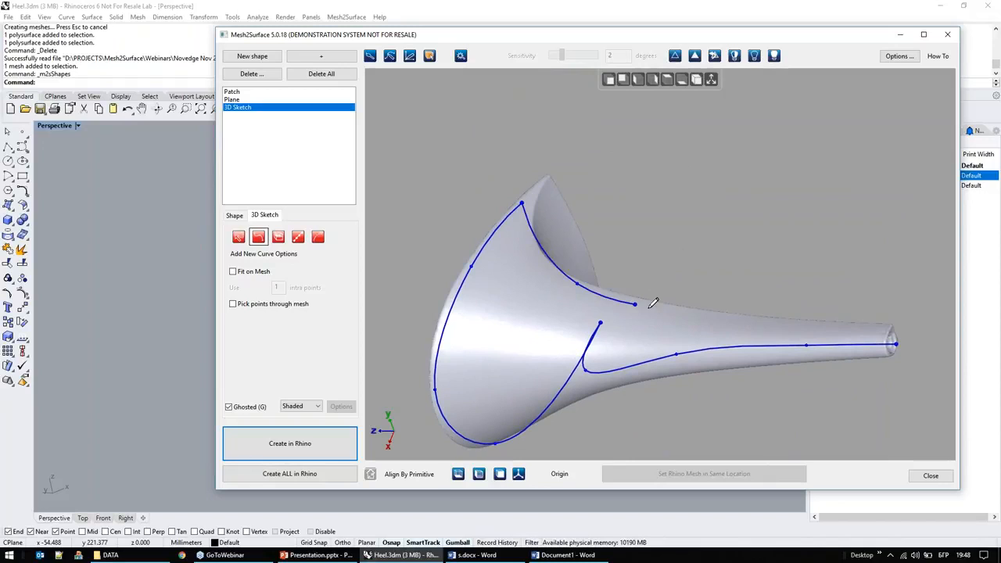
pyautogui.click(674, 309)
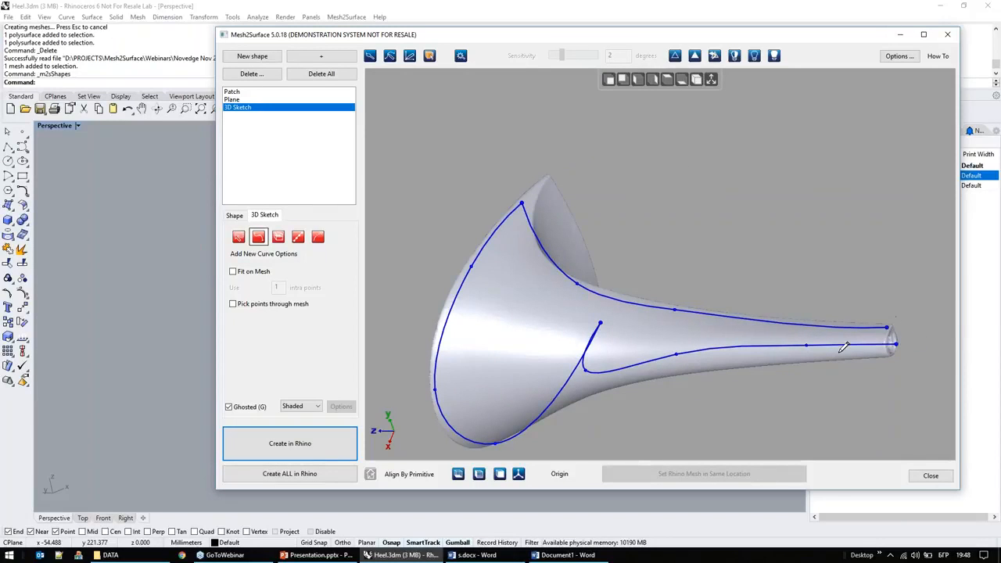
# Step: Sketch a curve around the narrow tip connecting the ends of the two side curves and return to selection mode
pyautogui.moveTo(451, 336); pyautogui.dragTo(500, 117, button='right')
pyautogui.scroll(-4, 808, 360)
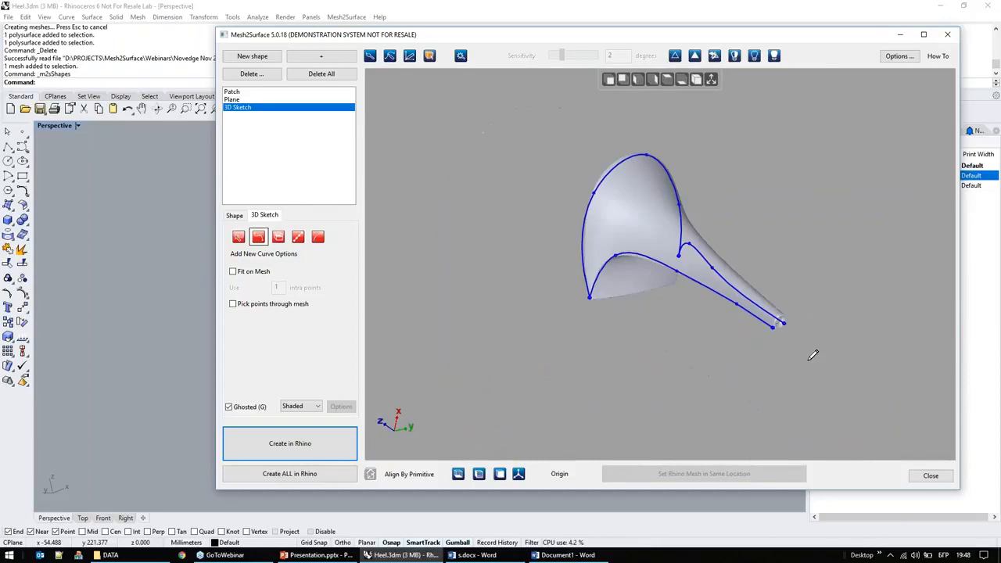
pyautogui.scroll(4, 771, 277)
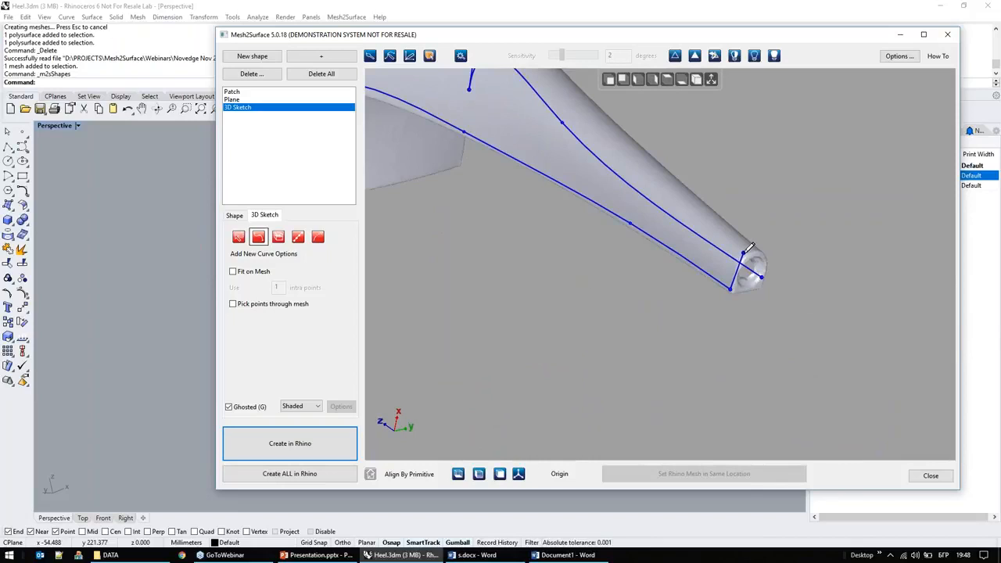
pyautogui.moveTo(772, 239); pyautogui.dragTo(576, 321, button='right')
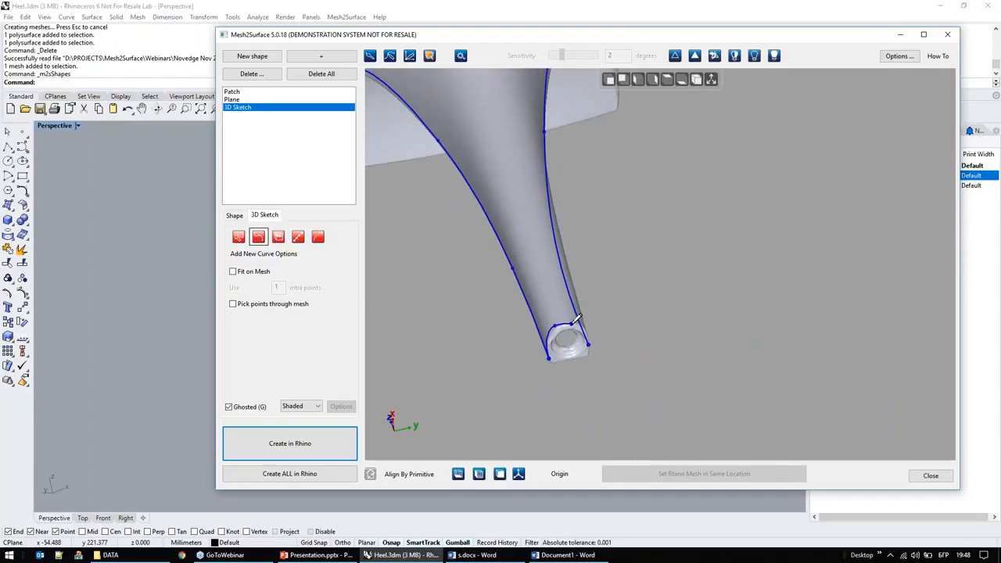
pyautogui.moveTo(464, 373); pyautogui.dragTo(605, 375, button='right')
pyautogui.rightClick(718, 342)
pyautogui.click(743, 137)
# Step: Turn off Soft Move for editing the sketch curves
pyautogui.scroll(3, 819, 344)
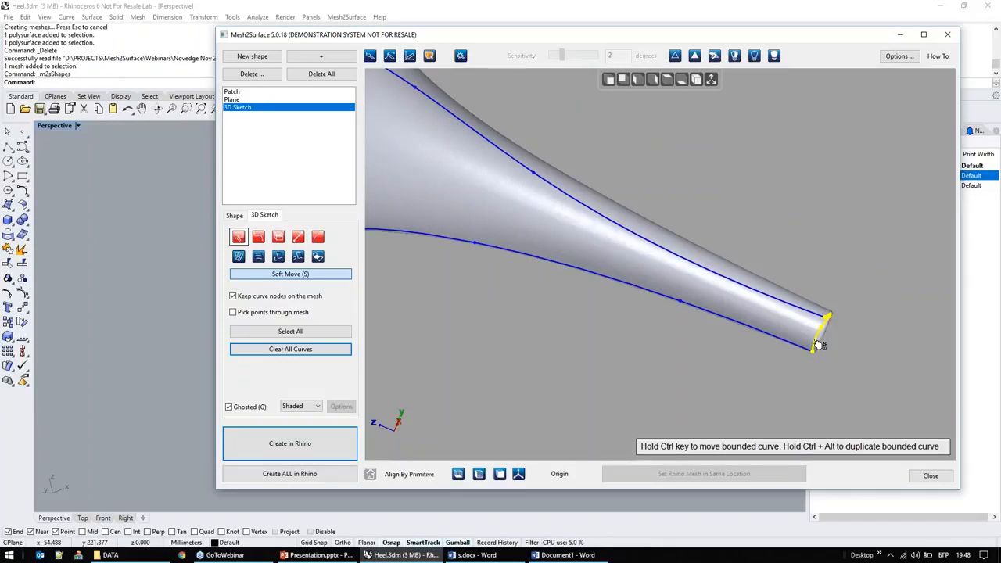
pyautogui.moveTo(608, 330); pyautogui.dragTo(613, 356, button='right')
pyautogui.click(341, 278)
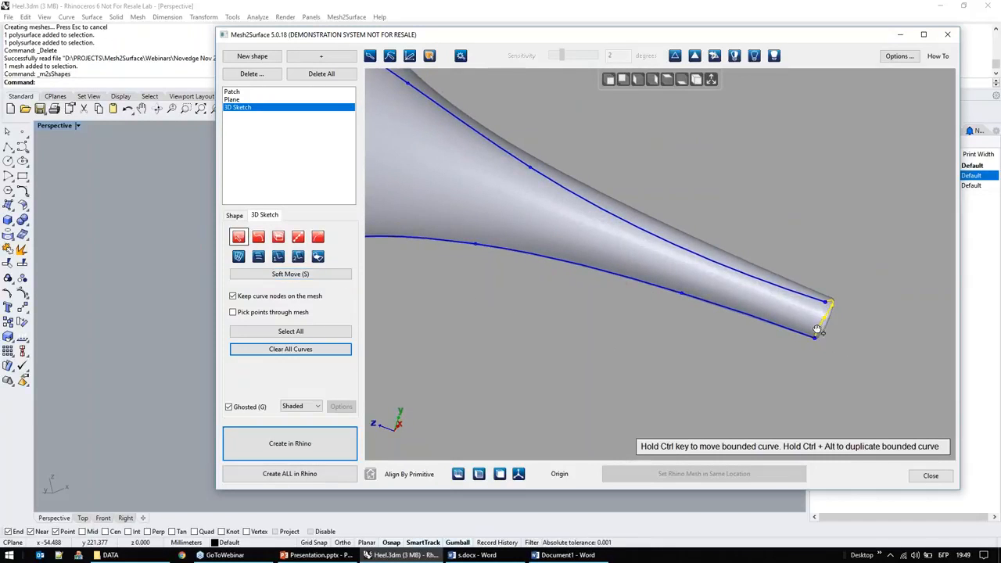
# Step: Try duplicating the tip curve along the side curves and undo the change
pyautogui.moveTo(810, 336); pyautogui.dragTo(822, 341)
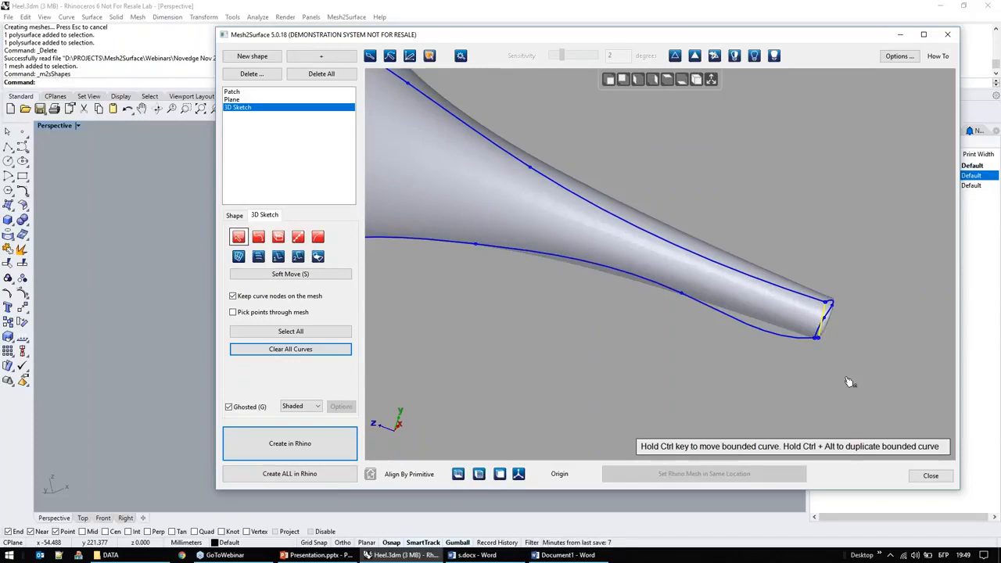
pyautogui.moveTo(534, 275); pyautogui.dragTo(505, 302, button='right')
pyautogui.rightClick(506, 309)
pyautogui.click(541, 103)
pyautogui.press('Escape')
# Step: Sketch a cross curve over the upper shaft from one side curve to the other
pyautogui.rightClick(611, 130)
pyautogui.click(639, 161)
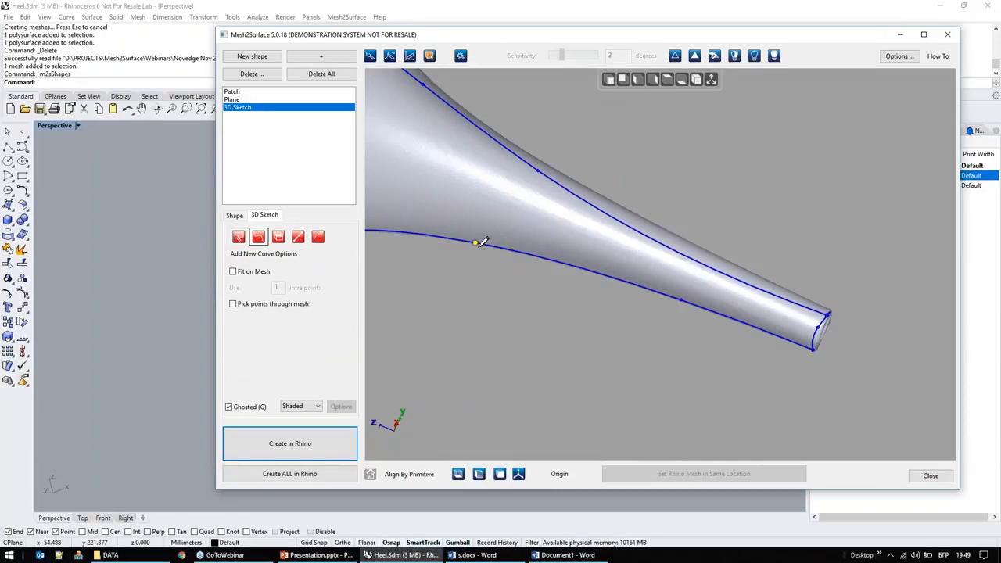
pyautogui.click(498, 175)
pyautogui.moveTo(469, 149); pyautogui.dragTo(485, 286, button='right')
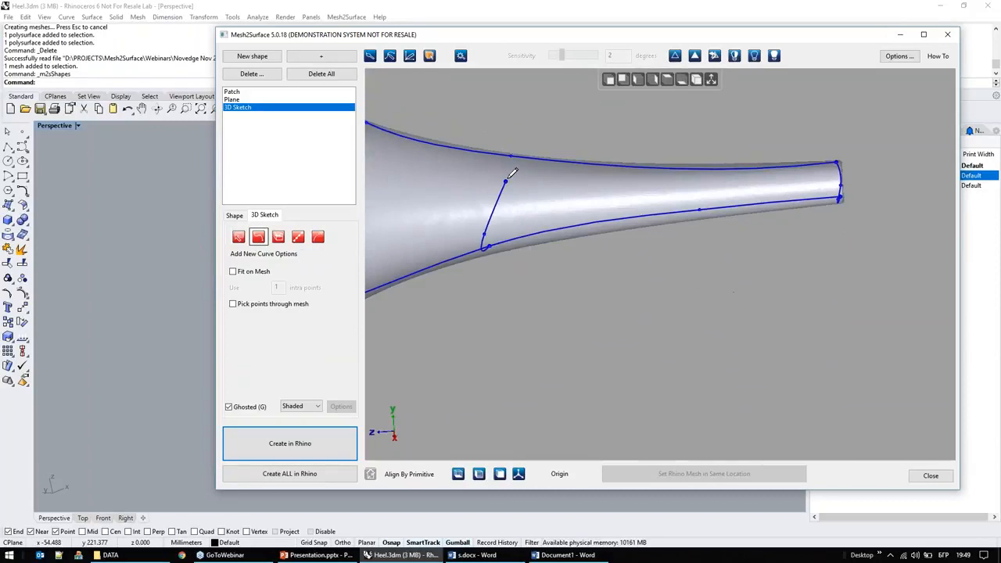
pyautogui.moveTo(443, 228); pyautogui.dragTo(850, 313, button='right')
# Step: Sketch a lengthwise middle curve from the tip curve through the cross curve up to the rim curve
pyautogui.click(814, 315)
pyautogui.click(488, 176)
pyautogui.moveTo(441, 176); pyautogui.dragTo(870, 373, button='middle')
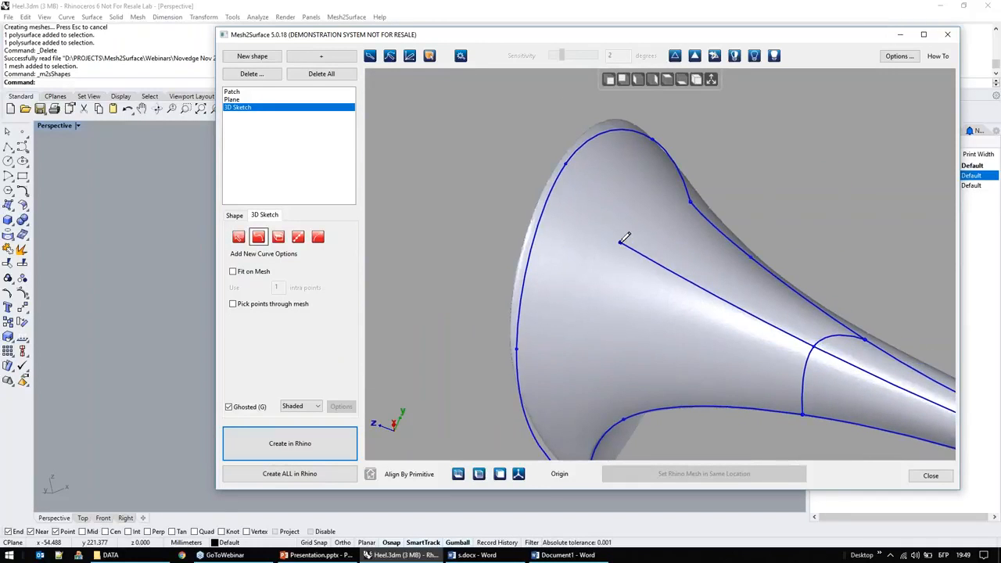
pyautogui.click(551, 194)
pyautogui.moveTo(496, 306); pyautogui.dragTo(456, 159, button='right')
pyautogui.scroll(-4, 455, 158)
pyautogui.moveTo(534, 347); pyautogui.dragTo(580, 356, button='right')
# Step: Create a Curve Network Surface from all the sketch curves and shift a rim curve node slightly along the edge
pyautogui.click(238, 236)
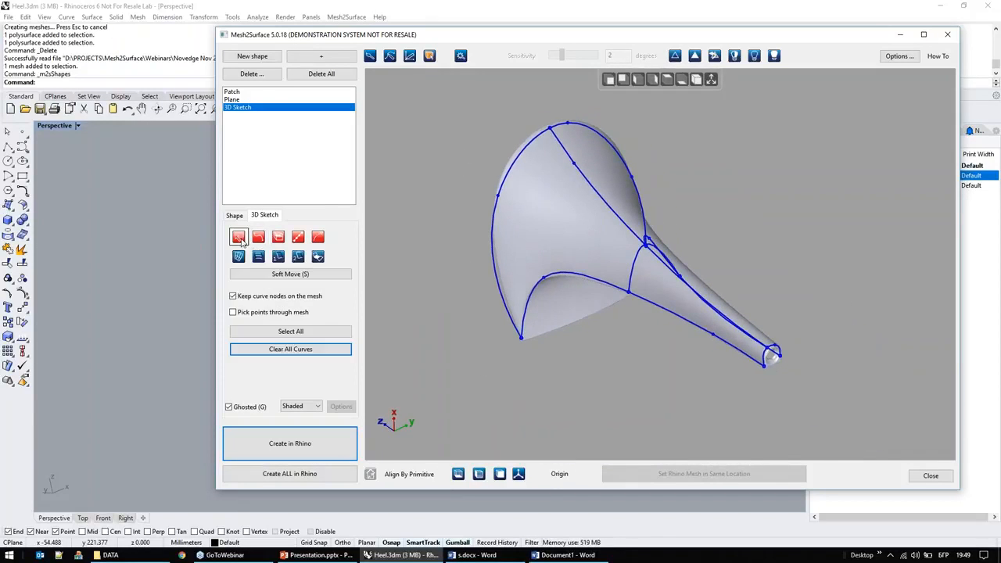
pyautogui.click(290, 330)
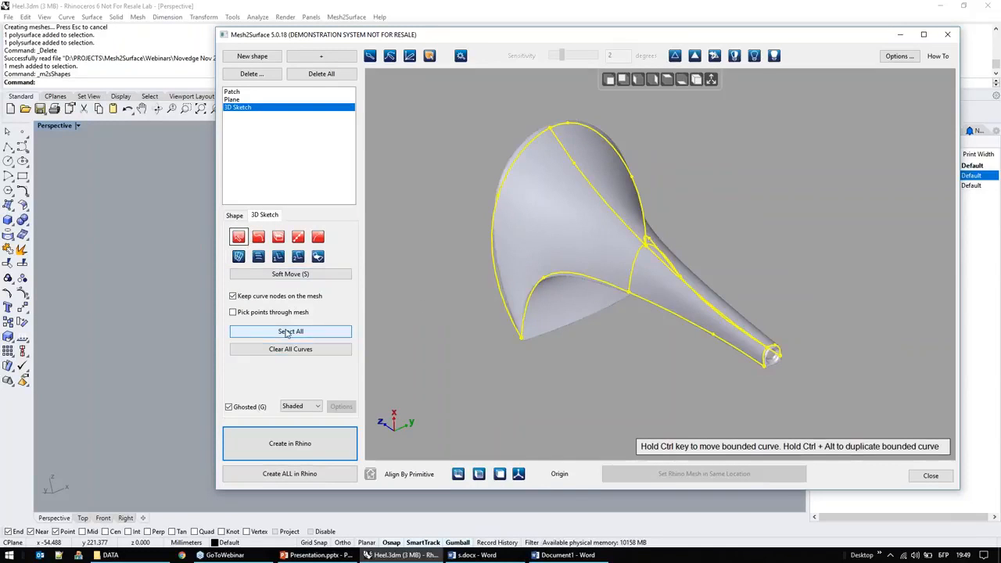
pyautogui.click(239, 257)
pyautogui.moveTo(553, 357); pyautogui.dragTo(578, 348, button='right')
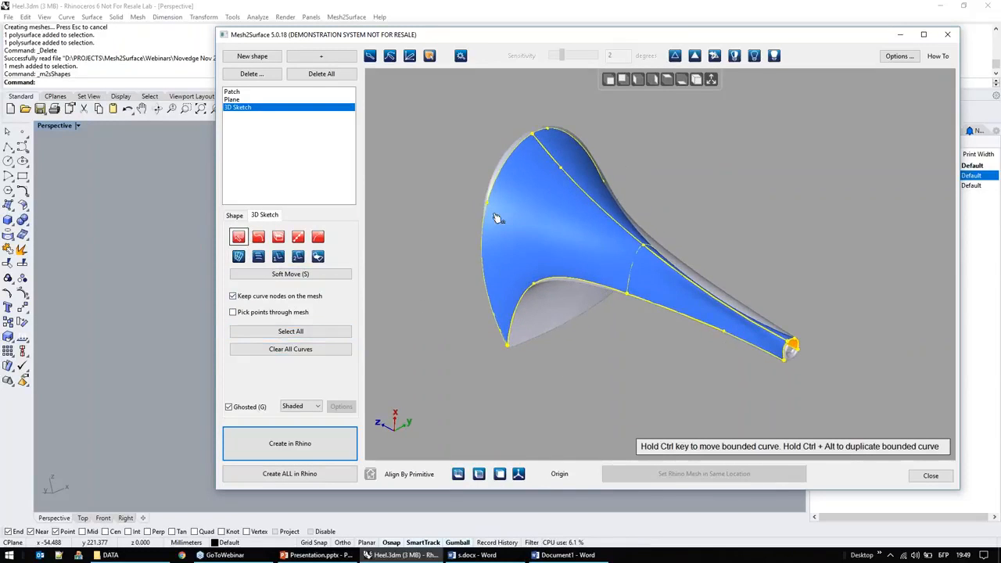
pyautogui.moveTo(487, 201); pyautogui.dragTo(491, 184)
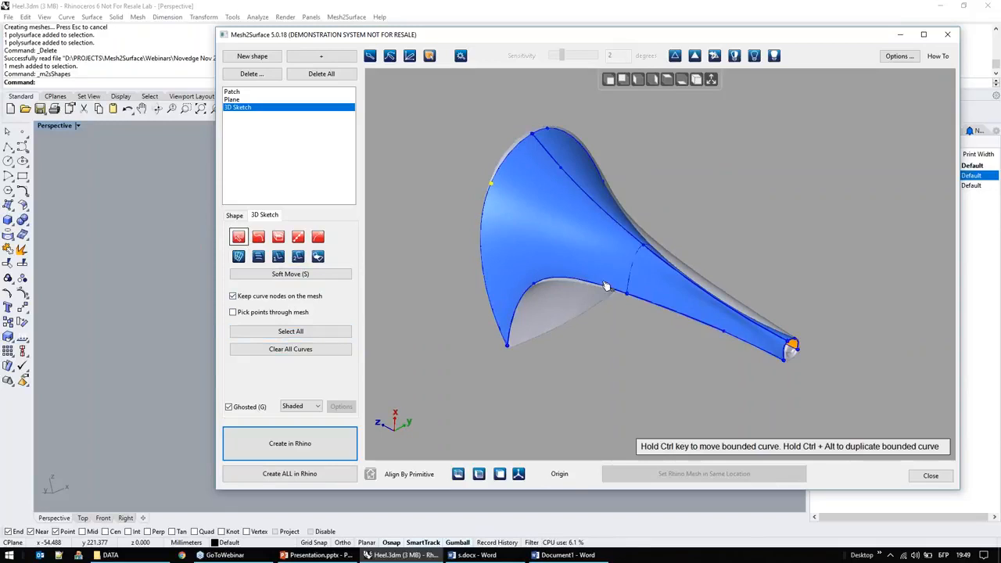
# Step: Duplicate the cross curve towards the narrow tip, keeping it bounded by the two side curves
pyautogui.moveTo(633, 275); pyautogui.dragTo(640, 280)
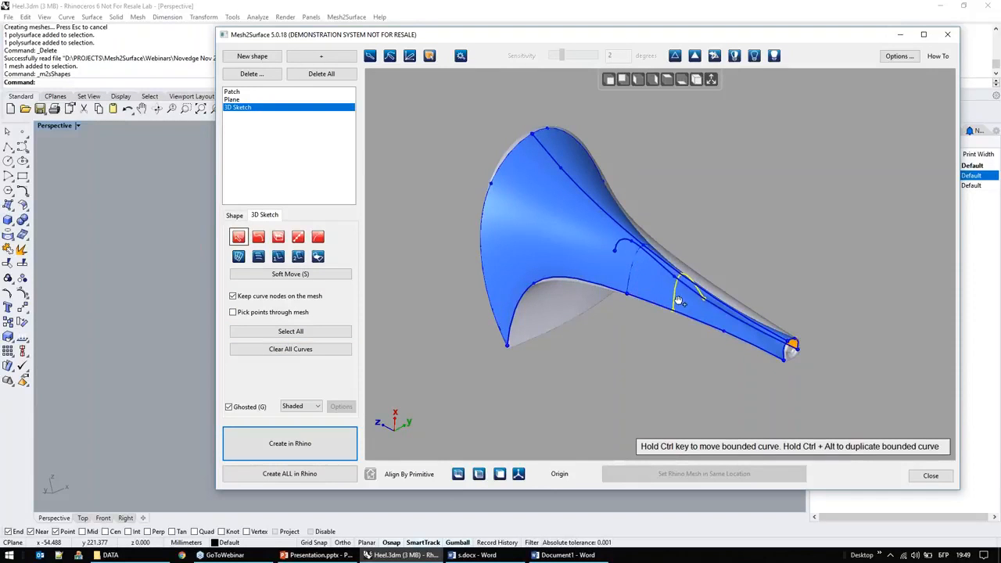
pyautogui.scroll(3, 702, 332)
pyautogui.moveTo(699, 329); pyautogui.dragTo(587, 254, button='right')
pyautogui.moveTo(560, 344); pyautogui.dragTo(582, 368, button='right')
pyautogui.scroll(-3, 614, 356)
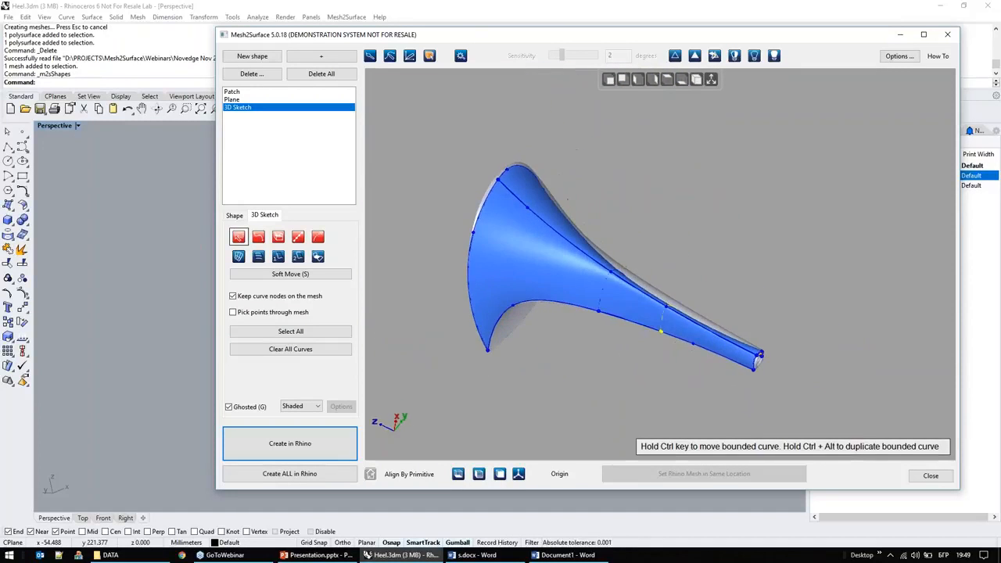
# Step: Duplicate the original cross curve towards the wide end of the heel, bounded by the side curves
pyautogui.scroll(2, 444, 351)
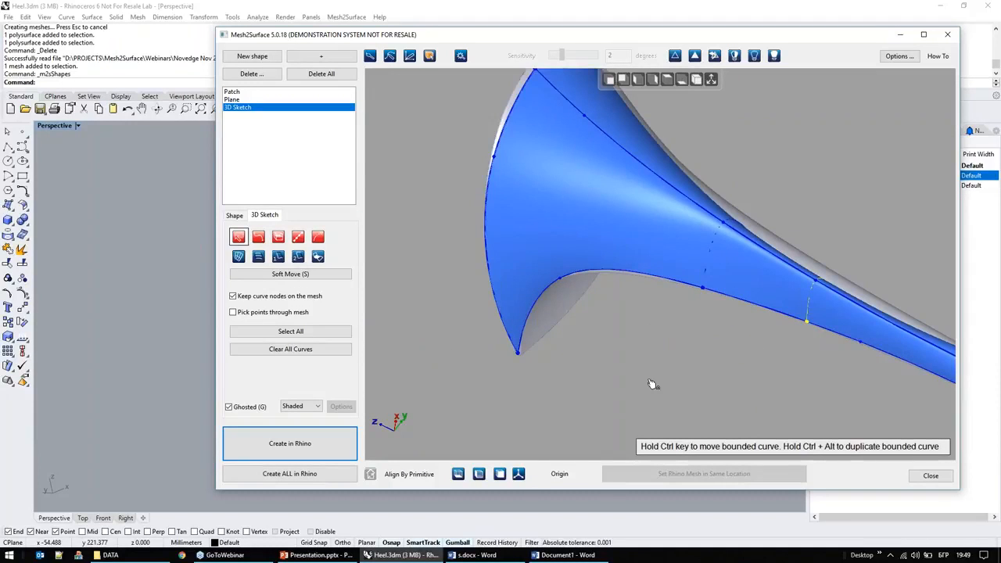
pyautogui.moveTo(650, 368); pyautogui.dragTo(624, 403, button='middle')
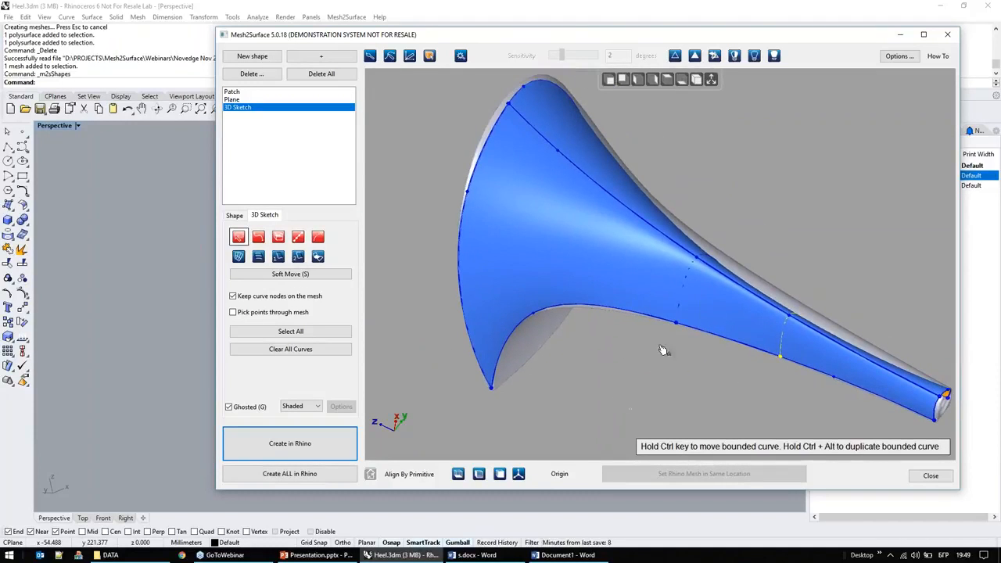
pyautogui.keyDown('ctrl'); pyautogui.moveTo(681, 305); pyautogui.dragTo(576, 283); pyautogui.keyUp('ctrl')
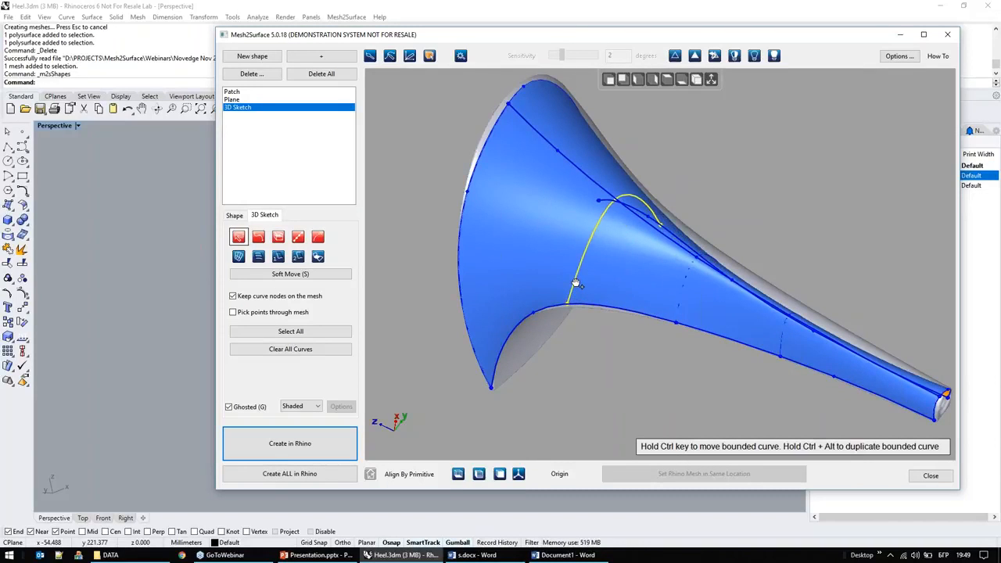
pyautogui.moveTo(549, 397); pyautogui.dragTo(609, 350, button='right')
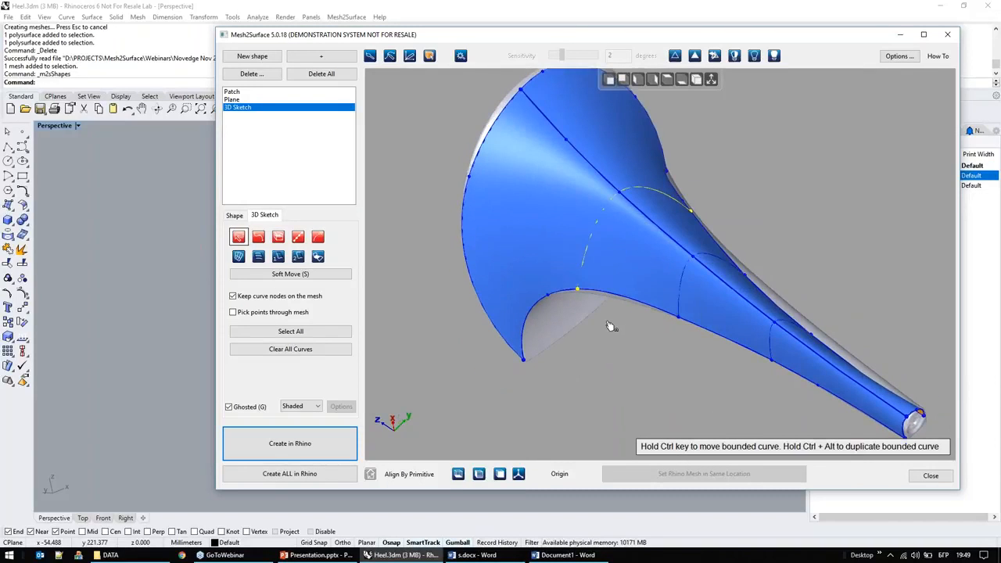
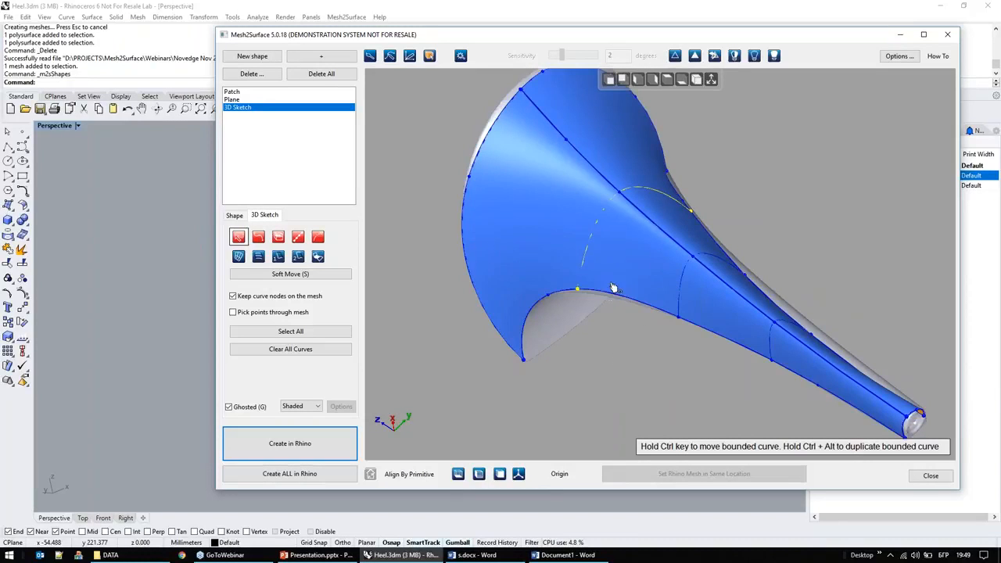
# Step: Duplicate the lengthwise middle curve towards one side edge, keeping it bounded by the tip and rim curves
pyautogui.click(651, 227)
pyautogui.click(653, 230)
pyautogui.keyDown('ctrl'); pyautogui.keyDown('alt'); pyautogui.moveTo(626, 268); pyautogui.dragTo(622, 279); pyautogui.keyUp('alt'); pyautogui.keyUp('ctrl')
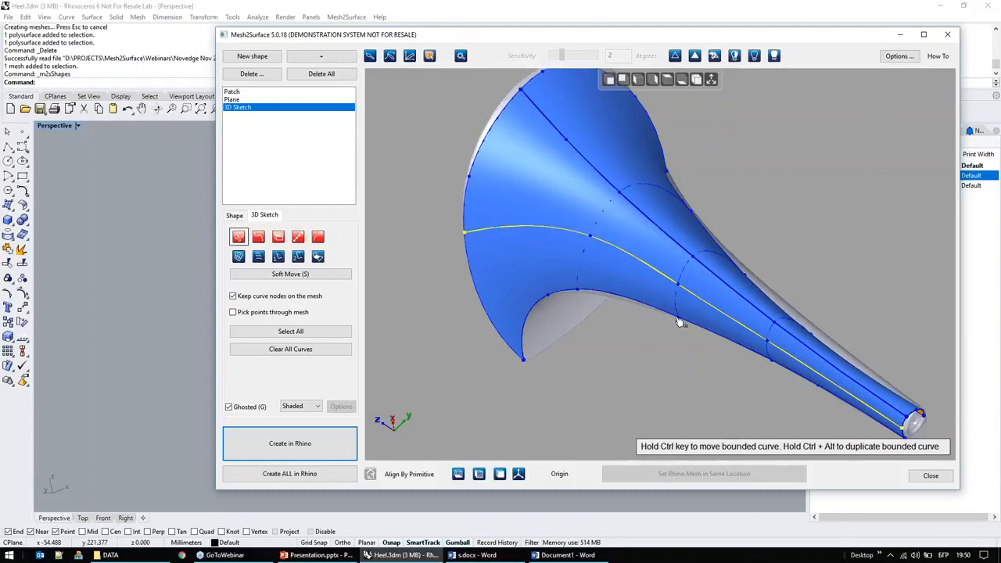
# Step: Switch the surface display from Shaded to Toleranced to show its deviation from the scan
pyautogui.moveTo(684, 393); pyautogui.dragTo(716, 235, button='right')
pyautogui.keyDown('ctrl'); pyautogui.keyDown('alt'); pyautogui.moveTo(715, 234); pyautogui.dragTo(730, 235); pyautogui.keyUp('alt'); pyautogui.keyUp('ctrl')
pyautogui.moveTo(574, 358); pyautogui.dragTo(657, 362, button='right')
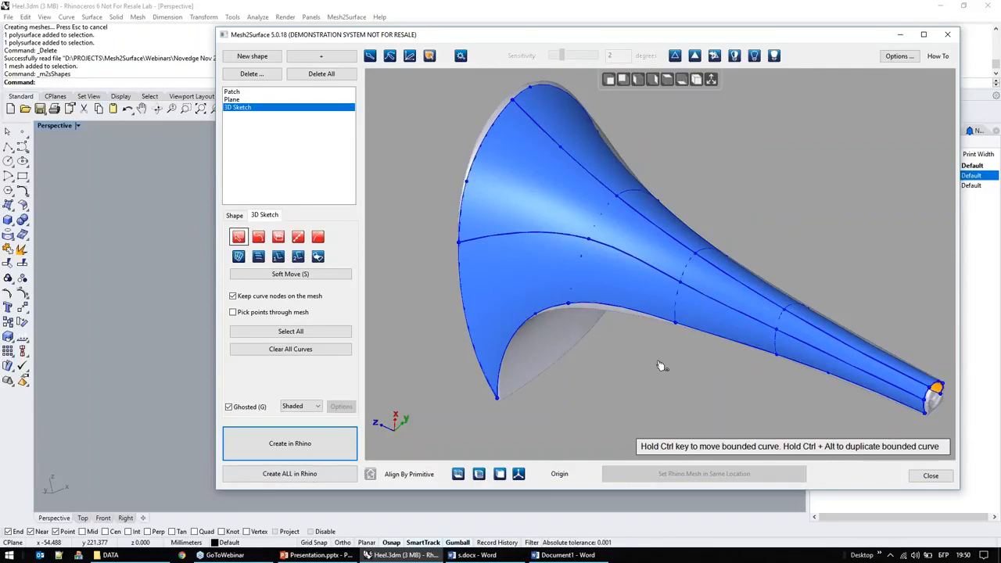
pyautogui.click(318, 407)
pyautogui.click(299, 436)
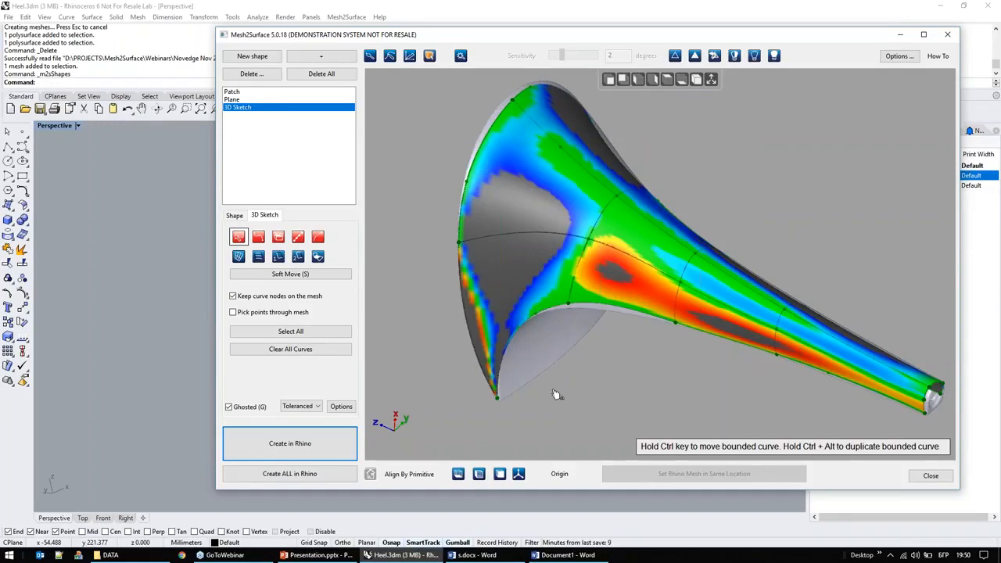
pyautogui.moveTo(555, 395); pyautogui.dragTo(561, 363, button='right')
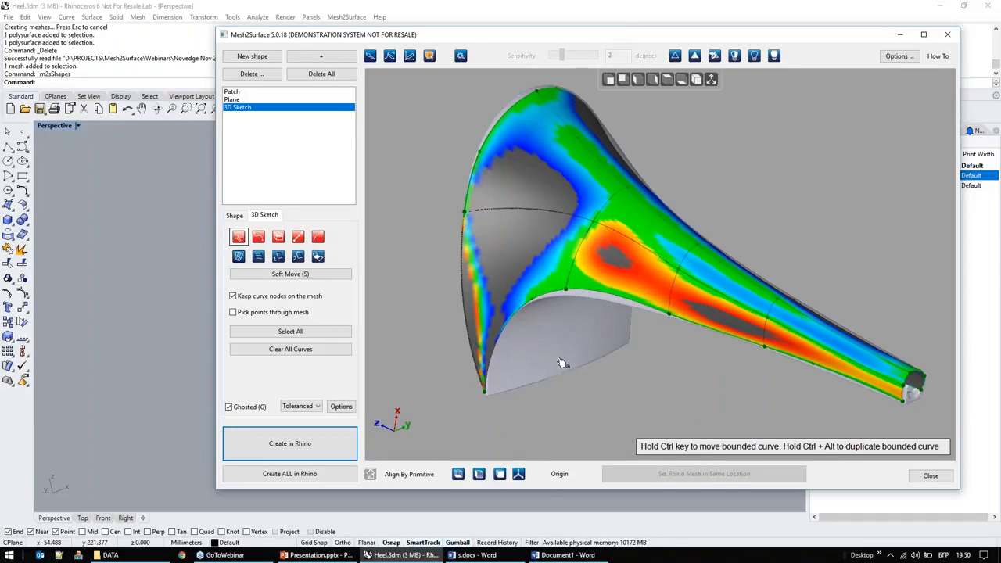
# Step: Shift the side curve node at the end of the wide-end cross curve slightly along the heel's edge
pyautogui.click(566, 294)
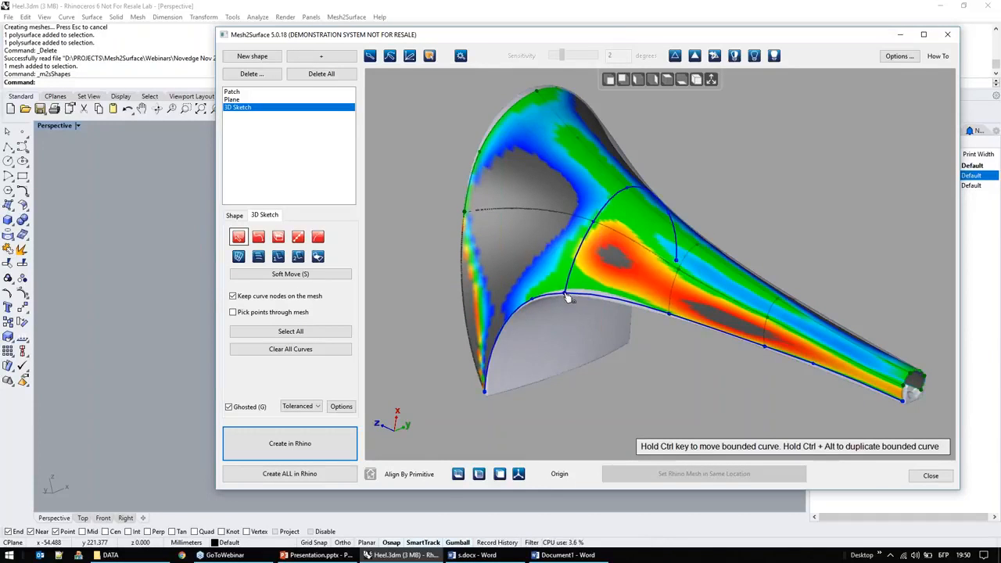
pyautogui.scroll(4, 655, 327)
pyautogui.moveTo(680, 304); pyautogui.dragTo(674, 306)
pyautogui.moveTo(596, 369); pyautogui.dragTo(641, 351, button='right')
pyautogui.scroll(-4, 637, 354)
# Step: Duplicate the widest cross curve further towards the rim, keeping it bounded by the side curves
pyautogui.moveTo(556, 391); pyautogui.dragTo(528, 202, button='right')
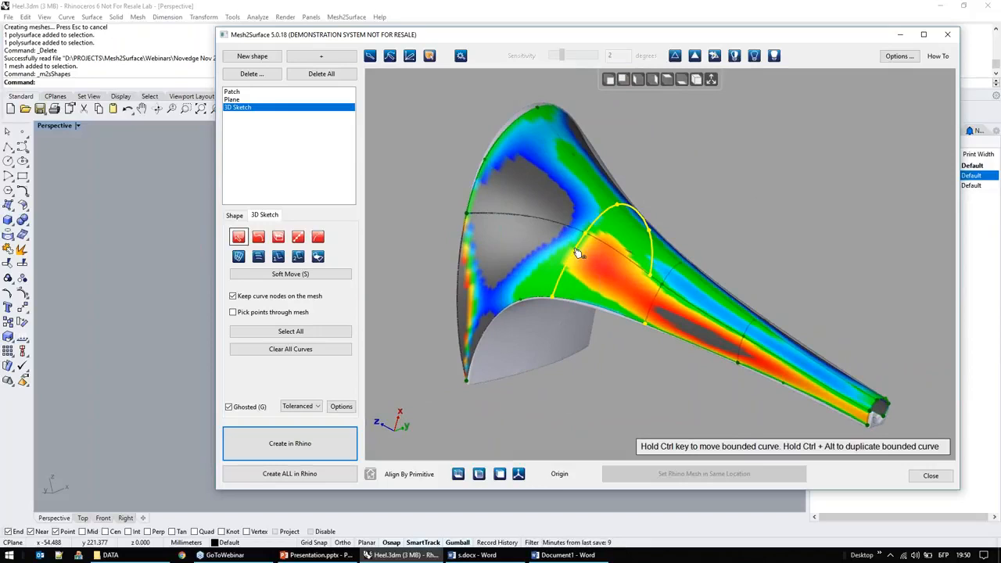
pyautogui.keyDown('ctrl'); pyautogui.moveTo(576, 252); pyautogui.dragTo(524, 327); pyautogui.keyUp('ctrl')
pyautogui.moveTo(523, 327); pyautogui.dragTo(588, 304, button='right')
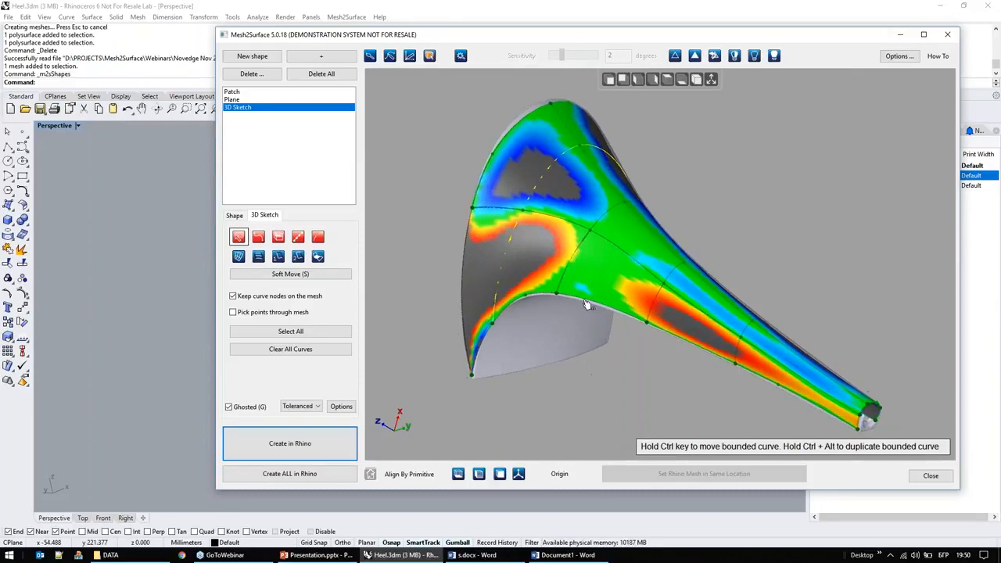
# Step: Duplicate the off-centre lengthwise curve closer to its side edge and reposition the neighbouring lengthwise curve
pyautogui.keyDown('ctrl'); pyautogui.moveTo(623, 256); pyautogui.dragTo(615, 342); pyautogui.keyUp('ctrl')
pyautogui.moveTo(597, 368); pyautogui.dragTo(631, 258, button='right')
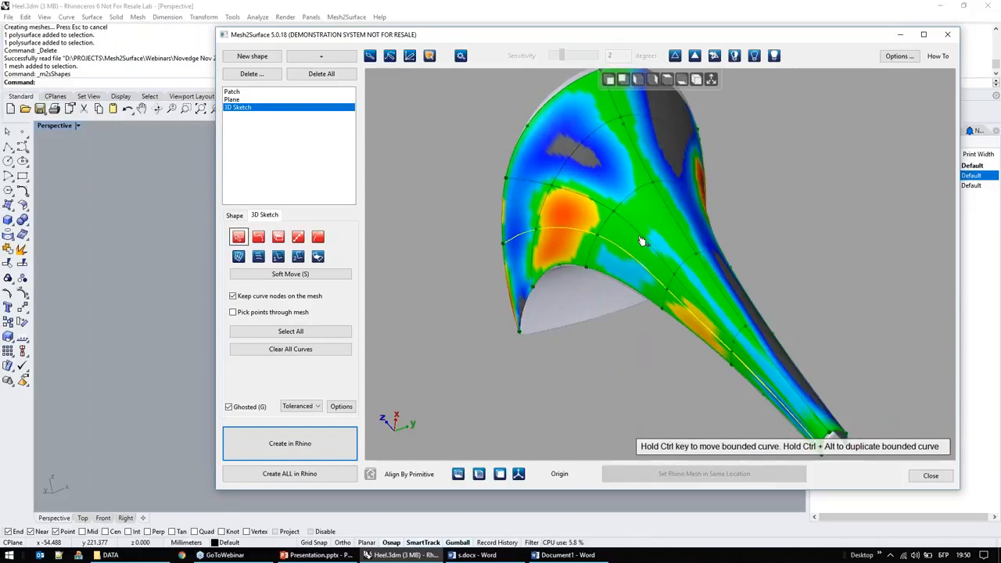
pyautogui.keyDown('ctrl'); pyautogui.moveTo(640, 239); pyautogui.dragTo(631, 289); pyautogui.keyUp('ctrl')
pyautogui.moveTo(602, 347); pyautogui.dragTo(454, 279, button='right')
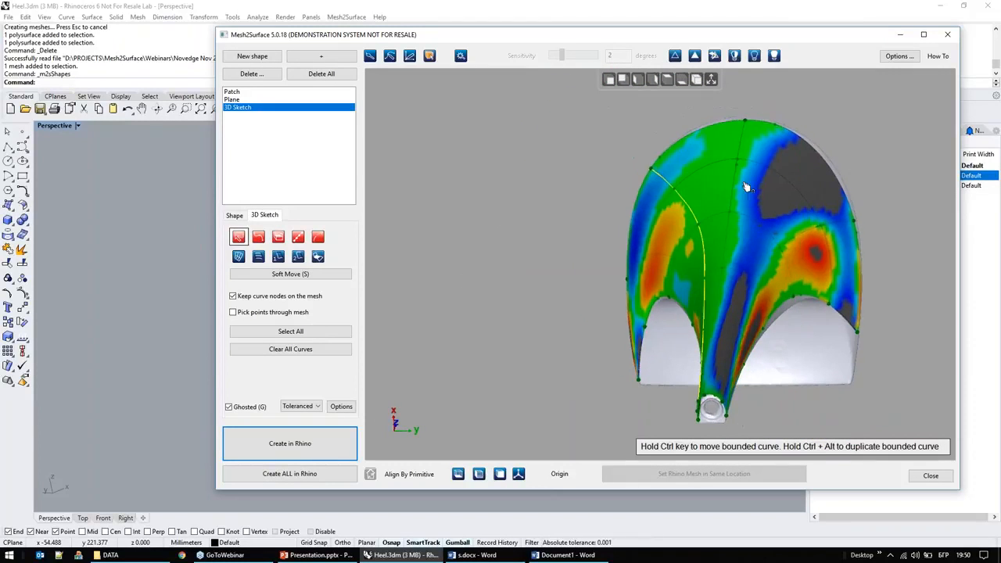
# Step: Duplicate the middle lengthwise curve twice towards the opposite side edge of the heel
pyautogui.keyDown('ctrl'); pyautogui.moveTo(733, 188); pyautogui.dragTo(791, 221); pyautogui.keyUp('ctrl')
pyautogui.moveTo(702, 325); pyautogui.dragTo(946, 288, button='right')
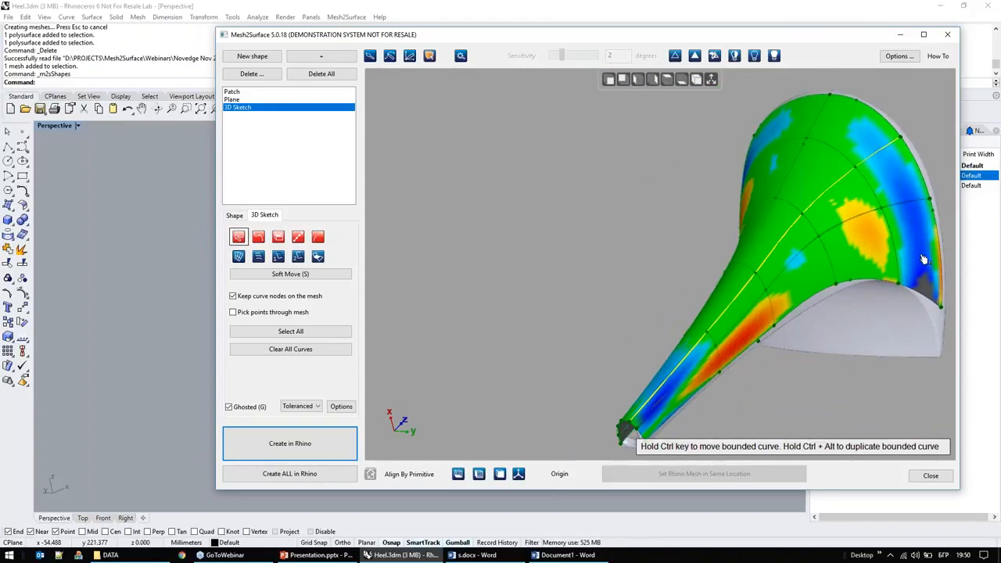
pyautogui.keyDown('ctrl'); pyautogui.keyDown('alt'); pyautogui.moveTo(899, 255); pyautogui.dragTo(921, 256); pyautogui.keyUp('alt'); pyautogui.keyUp('ctrl')
pyautogui.moveTo(835, 299); pyautogui.dragTo(784, 286, button='right')
# Step: Shift the side curve nodes near the wide end and the corner node to follow the edge of the scan
pyautogui.scroll(-4, 784, 286)
pyautogui.moveTo(635, 294); pyautogui.dragTo(735, 320, button='right')
pyautogui.scroll(6, 634, 273)
pyautogui.moveTo(549, 239)
pyautogui.mouseDown()
pyautogui.moveTo(560, 216)
pyautogui.moveTo(570, 221)
pyautogui.mouseUp()
pyautogui.moveTo(615, 191); pyautogui.dragTo(669, 166)
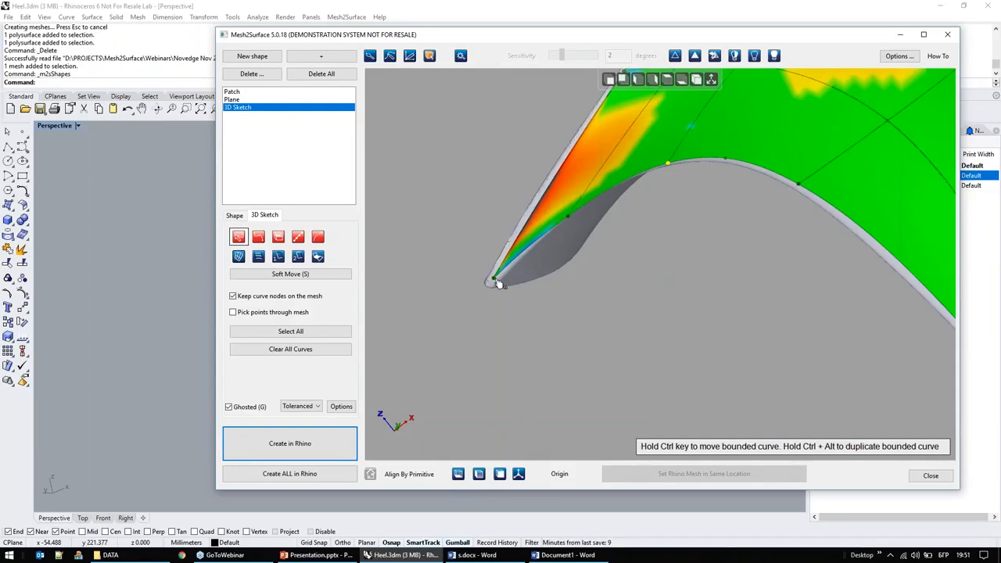
pyautogui.moveTo(496, 283); pyautogui.dragTo(580, 292, button='right')
pyautogui.scroll(-4, 570, 310)
pyautogui.moveTo(563, 326)
pyautogui.mouseDown(button='right')
pyautogui.moveTo(630, 329)
pyautogui.moveTo(662, 354)
pyautogui.moveTo(568, 323)
pyautogui.mouseUp(button='right')
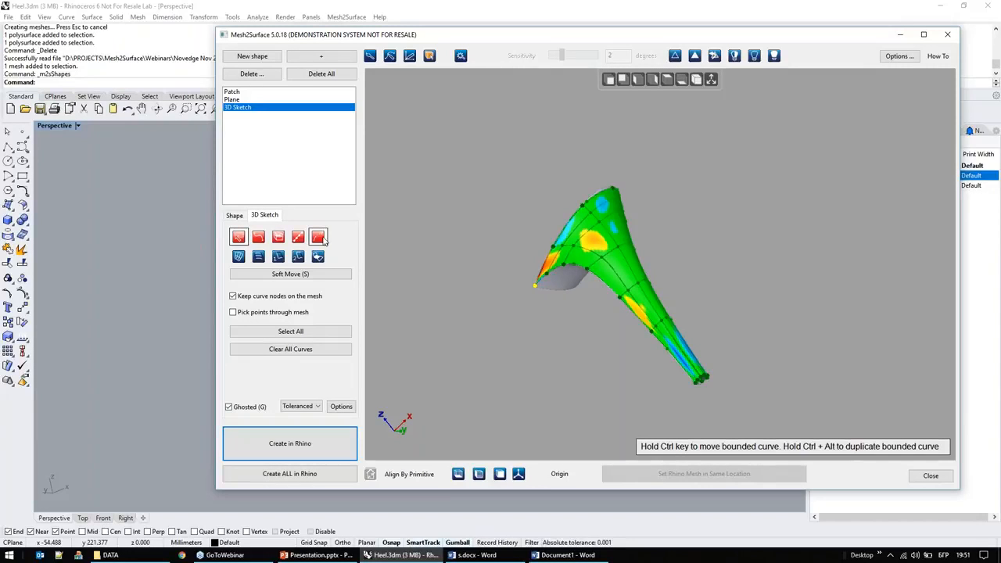
# Step: Extend the surface at the tip curve past the narrow end of the scan
pyautogui.click(320, 238)
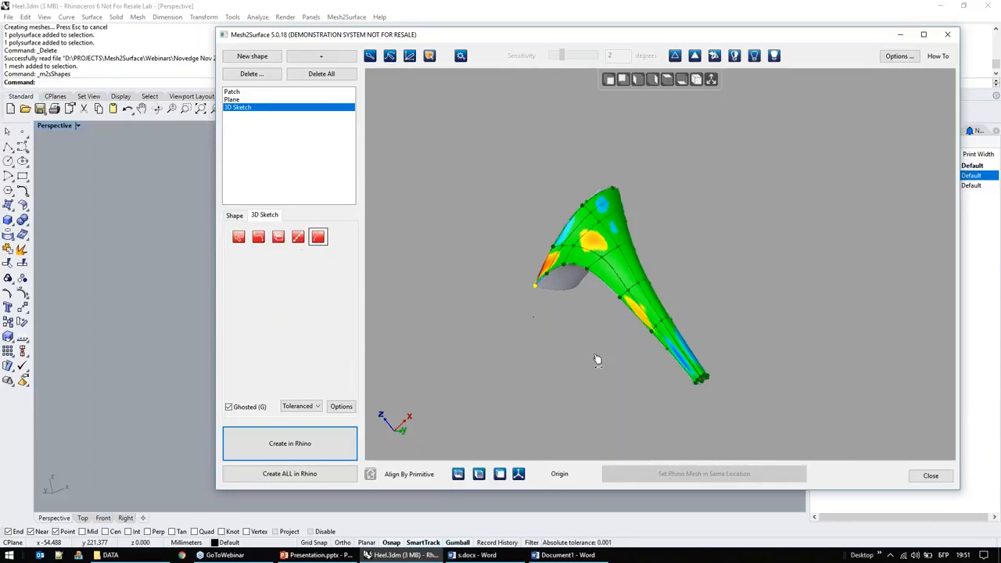
pyautogui.scroll(5, 711, 398)
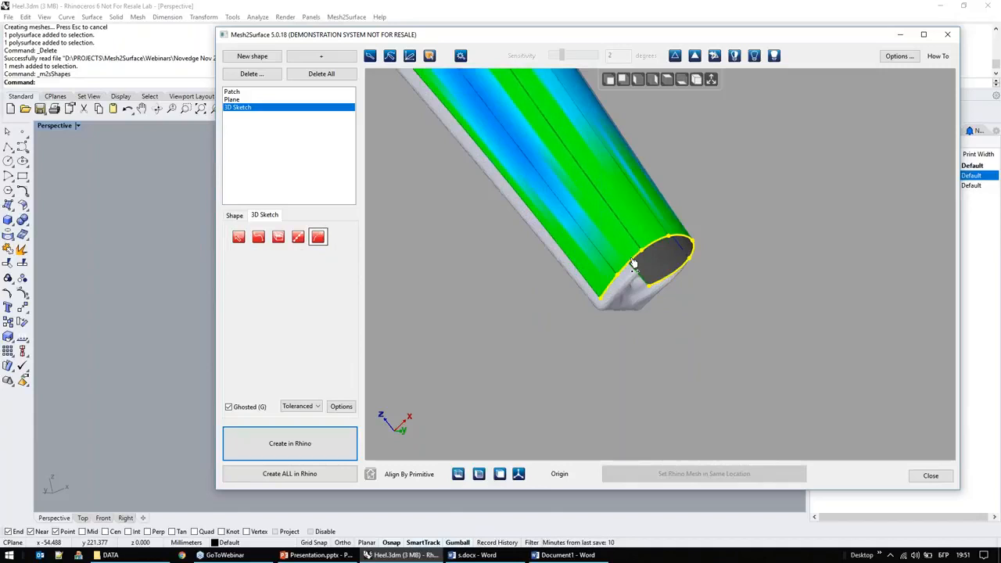
pyautogui.moveTo(633, 264); pyautogui.dragTo(708, 352)
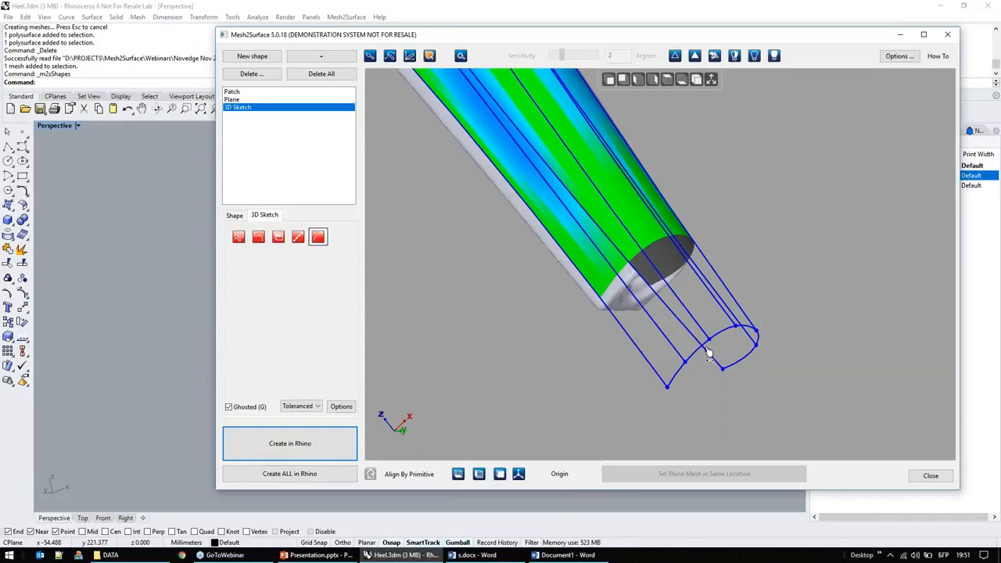
pyautogui.scroll(-5, 869, 360)
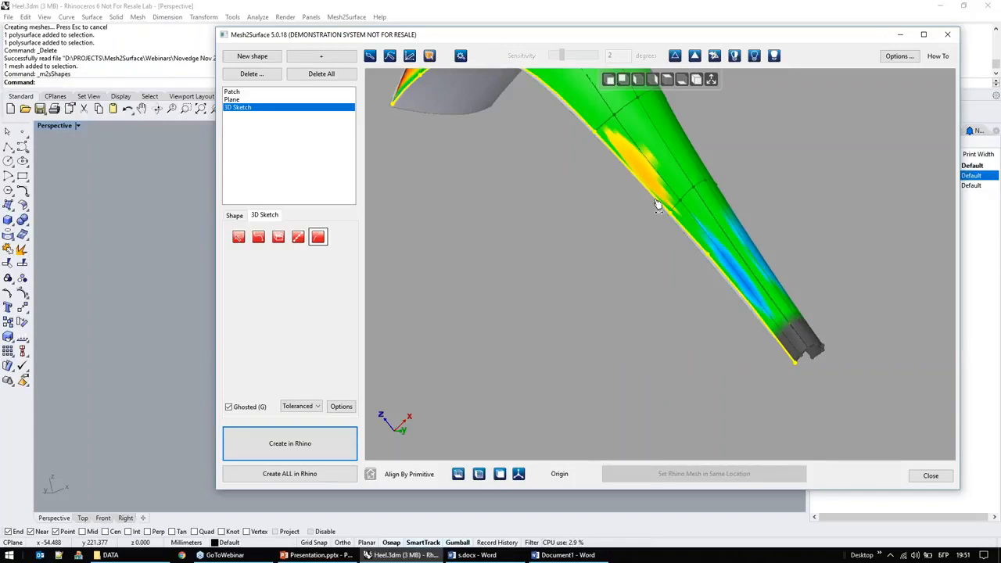
# Step: Extend the surface's remaining boundary edges beyond the scan, along the side curves and the wide rim
pyautogui.moveTo(657, 205)
pyautogui.mouseDown(button='right')
pyautogui.moveTo(612, 276)
pyautogui.moveTo(521, 300)
pyautogui.moveTo(406, 246)
pyautogui.moveTo(670, 252)
pyautogui.moveTo(580, 245)
pyautogui.moveTo(687, 129)
pyautogui.mouseUp(button='right')
pyautogui.moveTo(703, 114); pyautogui.dragTo(712, 166)
pyautogui.moveTo(712, 170)
pyautogui.mouseDown(button='right')
pyautogui.moveTo(699, 248)
pyautogui.moveTo(636, 299)
pyautogui.mouseUp(button='right')
pyautogui.moveTo(789, 152)
pyautogui.mouseDown()
pyautogui.moveTo(779, 157)
pyautogui.moveTo(834, 153)
pyautogui.mouseUp()
pyautogui.moveTo(761, 317); pyautogui.dragTo(697, 270, button='right')
pyautogui.scroll(-5, 695, 325)
pyautogui.moveTo(694, 330); pyautogui.dragTo(727, 312, button='right')
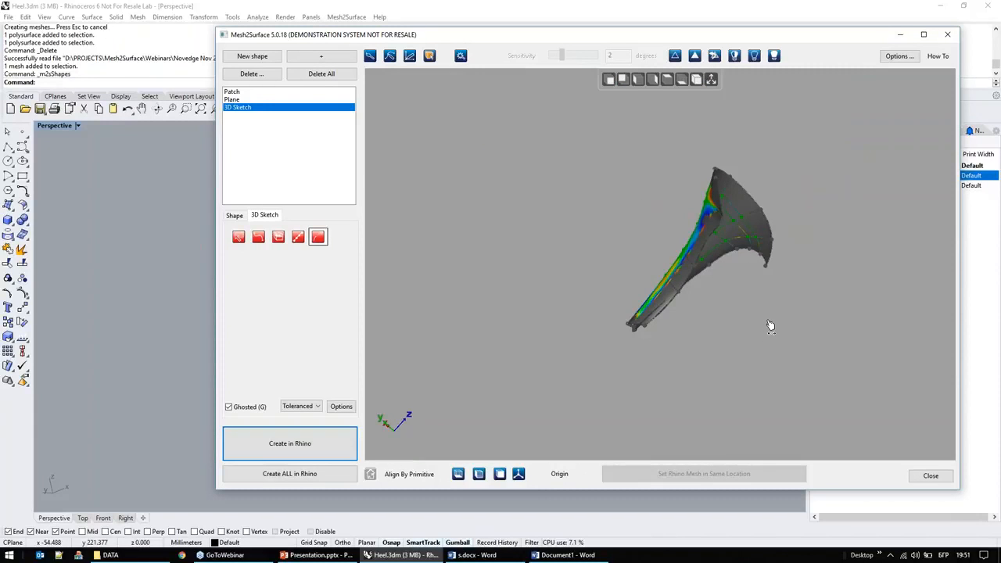
# Step: Start a new shape and add a second 3D Sketch for the heel's concave face
pyautogui.moveTo(414, 204); pyautogui.dragTo(653, 278, button='right')
pyautogui.click(260, 59)
pyautogui.moveTo(842, 308); pyautogui.dragTo(721, 250, button='right')
pyautogui.scroll(3, 687, 294)
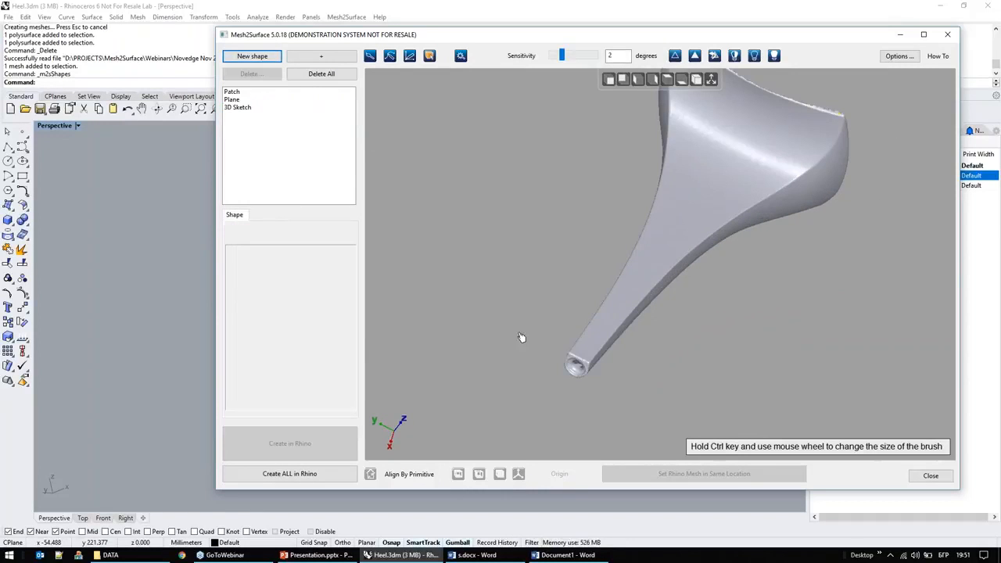
pyautogui.moveTo(515, 402); pyautogui.dragTo(442, 146, button='right')
pyautogui.click(320, 55)
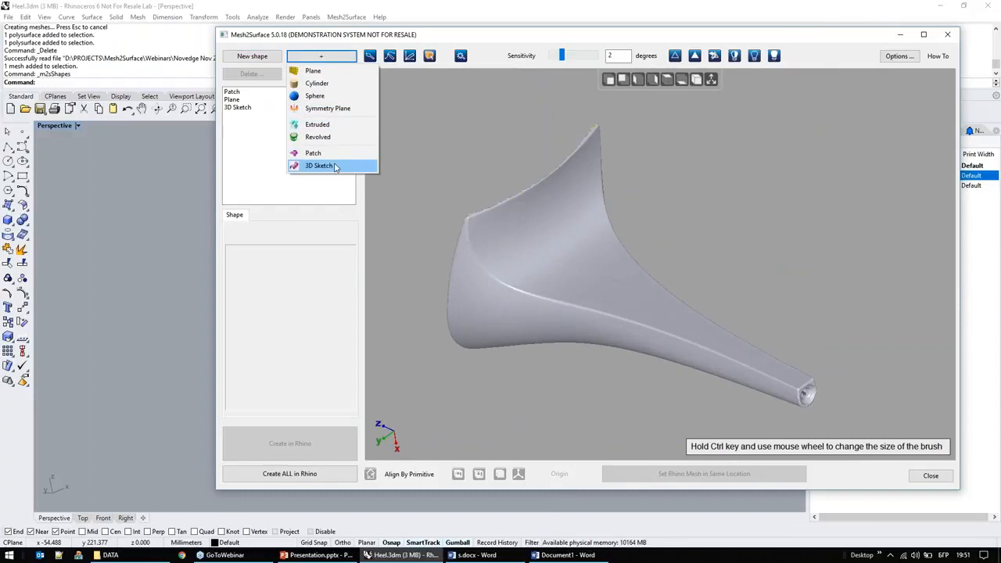
pyautogui.click(334, 165)
# Step: Sketch connected boundary curves around the concave face along both side edges, the narrow tip and the wide rim
pyautogui.click(508, 283)
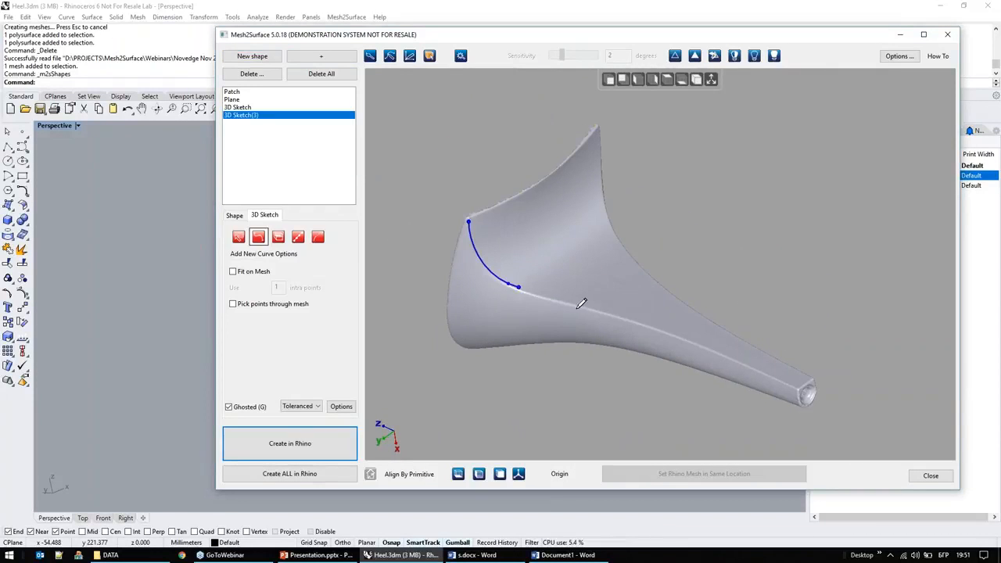
pyautogui.click(603, 311)
pyautogui.click(721, 350)
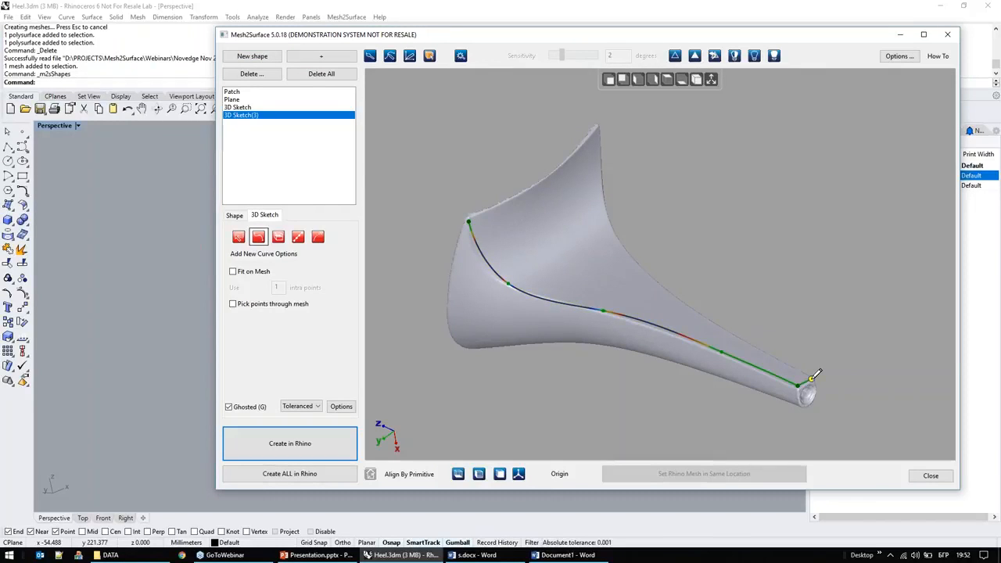
pyautogui.click(700, 313)
pyautogui.click(615, 240)
pyautogui.rightClick(600, 129)
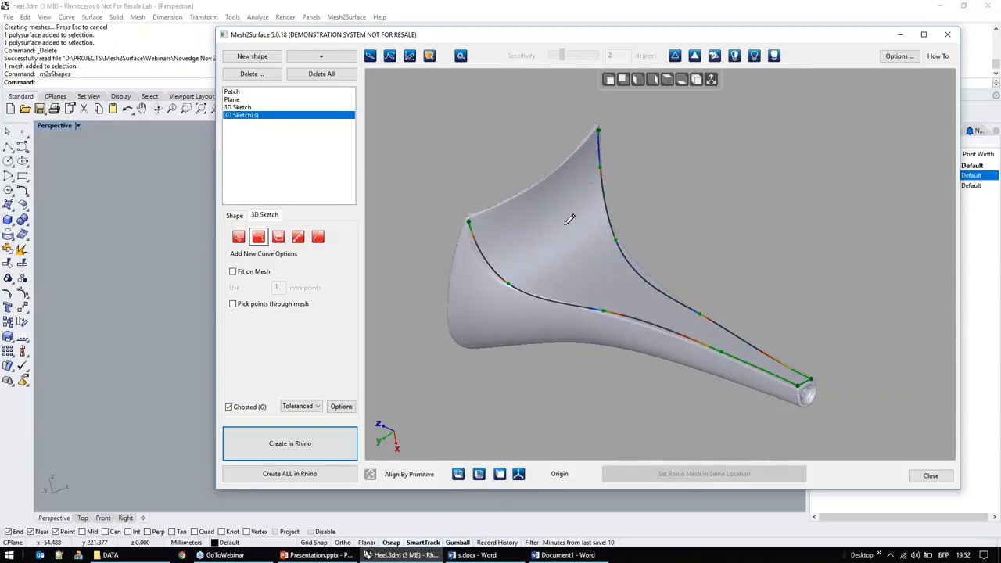
pyautogui.moveTo(568, 222); pyautogui.dragTo(494, 224, button='right')
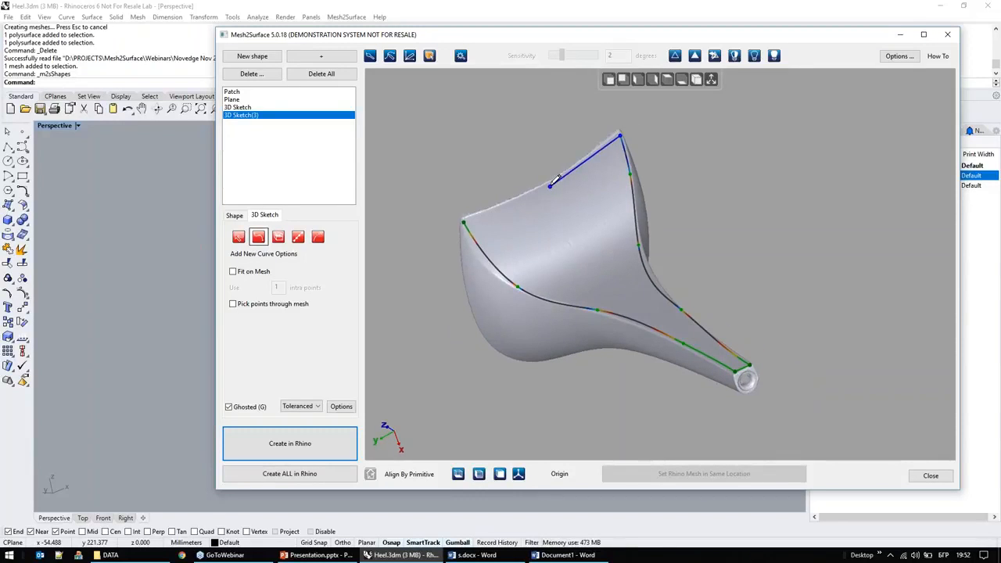
pyautogui.click(463, 222)
pyautogui.rightClick(463, 222)
# Step: Create a Curve Network Surface from all boundary curves of the concave face
pyautogui.moveTo(600, 239); pyautogui.dragTo(662, 296, button='right')
pyautogui.click(237, 239)
pyautogui.click(281, 332)
pyautogui.click(238, 258)
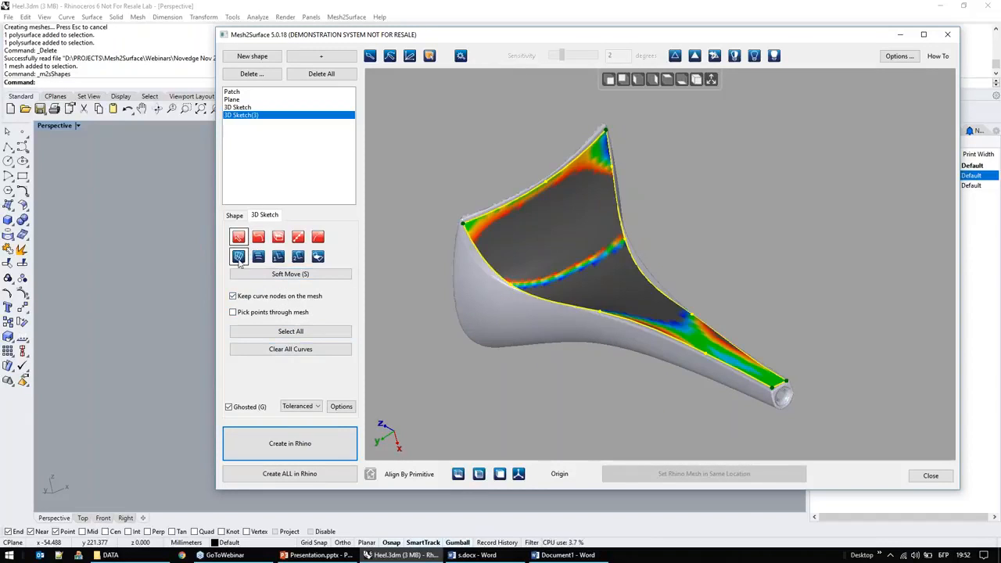
# Step: Add a lengthwise middle curve and several cross curves between the boundary curves of the concave face
pyautogui.moveTo(587, 389); pyautogui.dragTo(588, 399, button='right')
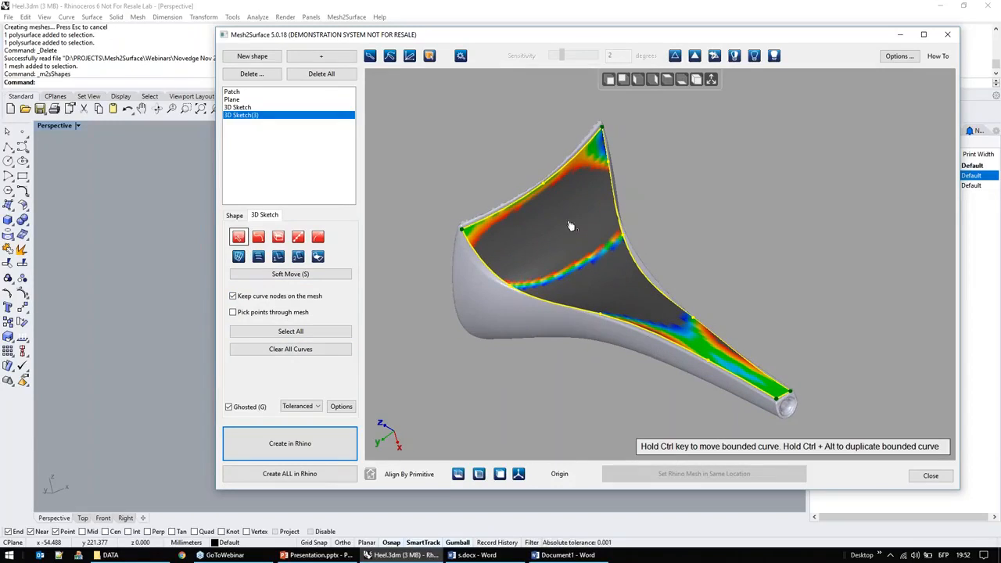
pyautogui.keyDown('ctrl'); pyautogui.keyDown('alt'); pyautogui.moveTo(562, 173); pyautogui.dragTo(629, 294); pyautogui.keyUp('alt'); pyautogui.keyUp('ctrl')
pyautogui.keyDown('ctrl'); pyautogui.keyDown('alt'); pyautogui.moveTo(603, 250); pyautogui.dragTo(570, 208); pyautogui.keyUp('alt'); pyautogui.keyUp('ctrl')
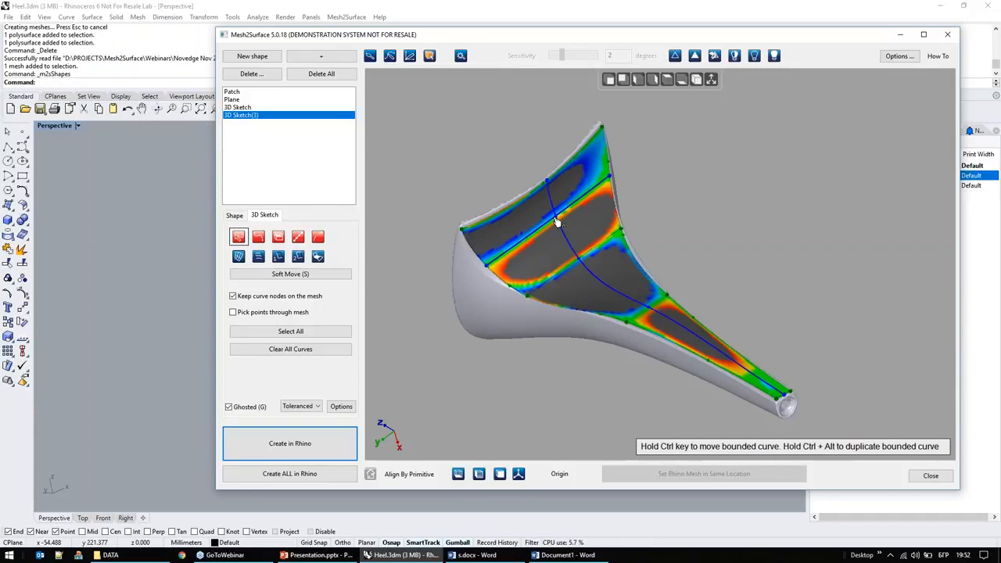
# Step: Duplicate cross curves into the gaps around the middle of the concave face, bounded by the side curves
pyautogui.scroll(5, 571, 227)
pyautogui.keyDown('ctrl'); pyautogui.moveTo(570, 174); pyautogui.dragTo(618, 258); pyautogui.keyUp('ctrl')
pyautogui.scroll(-5, 659, 327)
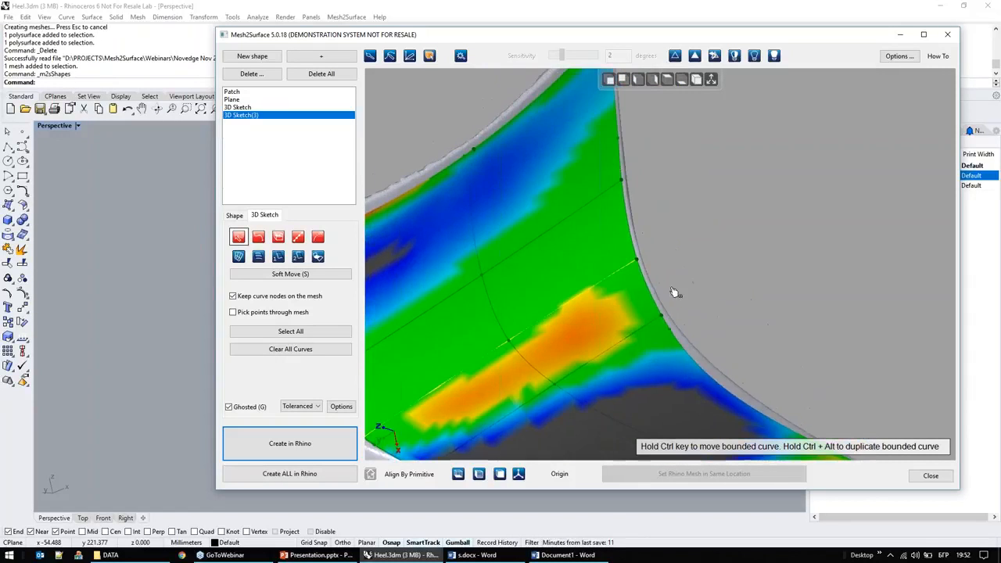
pyautogui.keyDown('ctrl'); pyautogui.keyDown('alt'); pyautogui.moveTo(614, 297); pyautogui.dragTo(665, 329); pyautogui.keyUp('alt'); pyautogui.keyUp('ctrl')
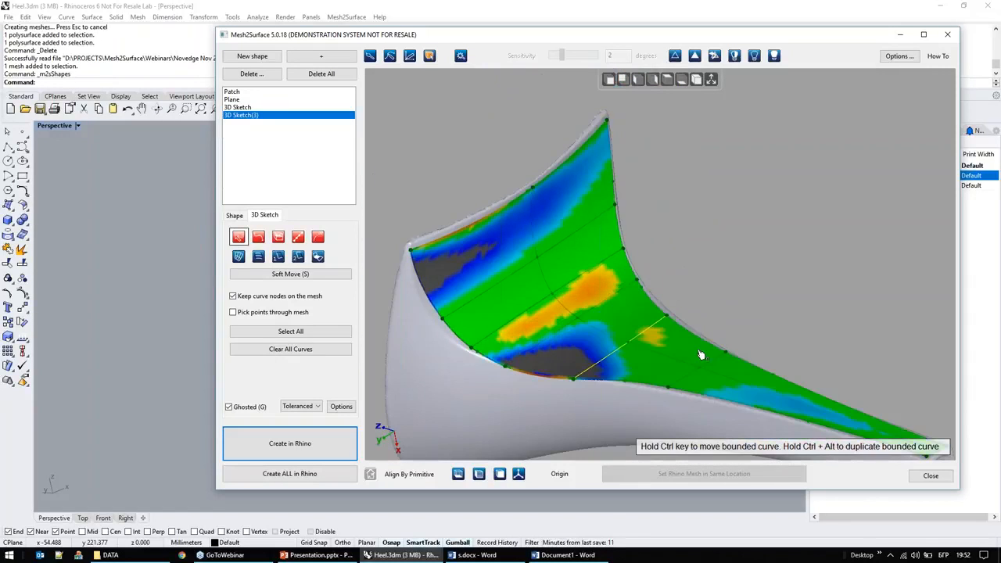
# Step: Shift the cross curve end and side curve node near the concave face's waist along the mesh edge
pyautogui.scroll(5, 581, 383)
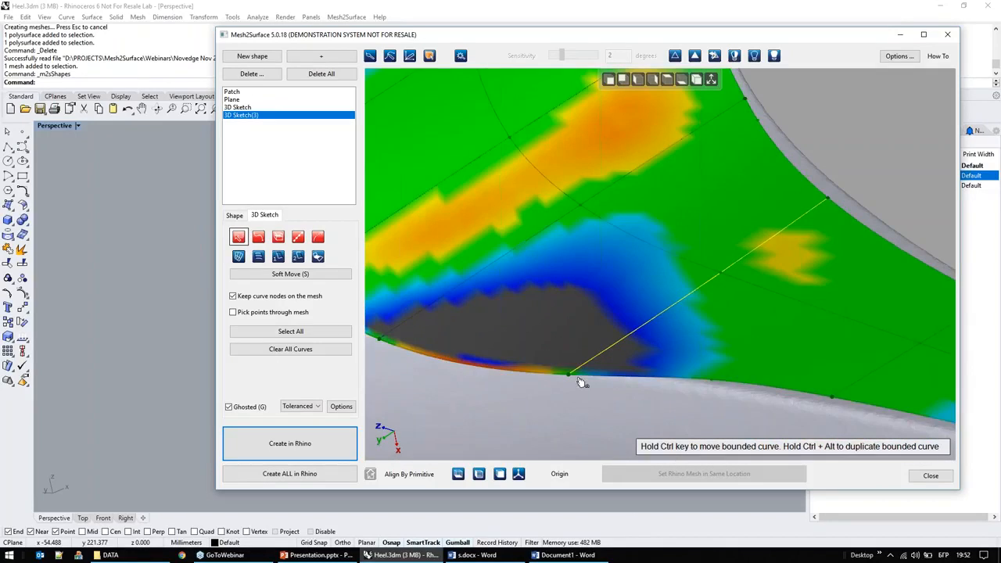
pyautogui.moveTo(571, 359); pyautogui.dragTo(572, 367)
pyautogui.moveTo(569, 390); pyautogui.dragTo(733, 381, button='middle')
pyautogui.moveTo(545, 335); pyautogui.dragTo(572, 329)
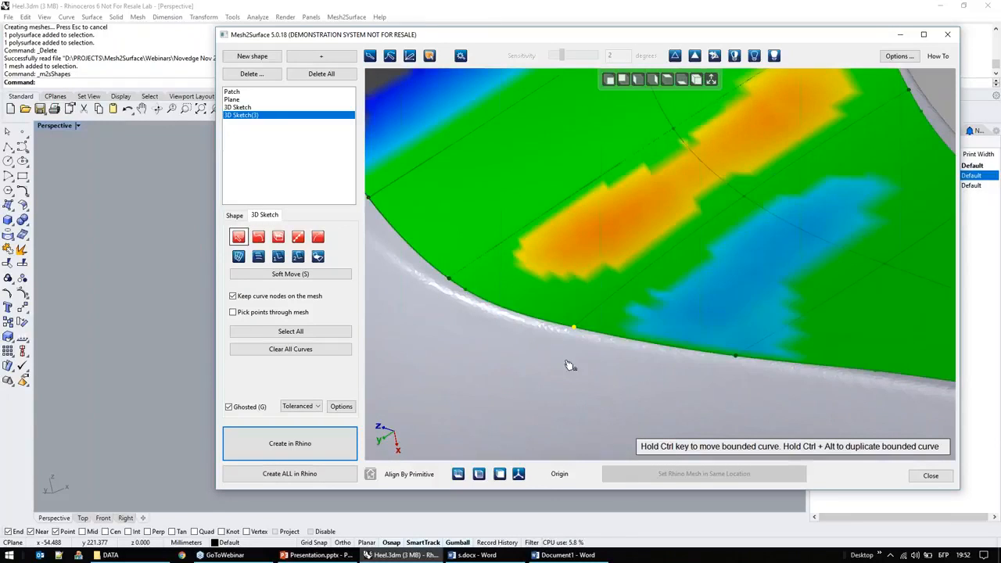
pyautogui.scroll(-3, 493, 306)
# Step: Adjust the two side curve nodes at the cross curve ends nearer the wide rim to follow the mesh edge
pyautogui.moveTo(476, 332)
pyautogui.mouseDown(button='right')
pyautogui.moveTo(451, 331)
pyautogui.moveTo(450, 246)
pyautogui.mouseUp(button='right')
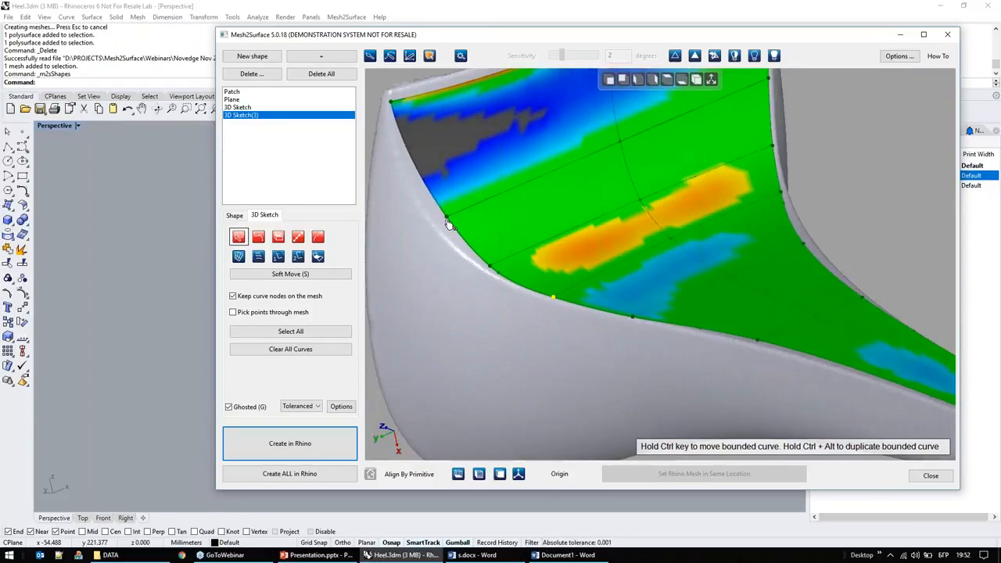
pyautogui.scroll(-1, 448, 223)
pyautogui.moveTo(448, 219); pyautogui.dragTo(434, 219)
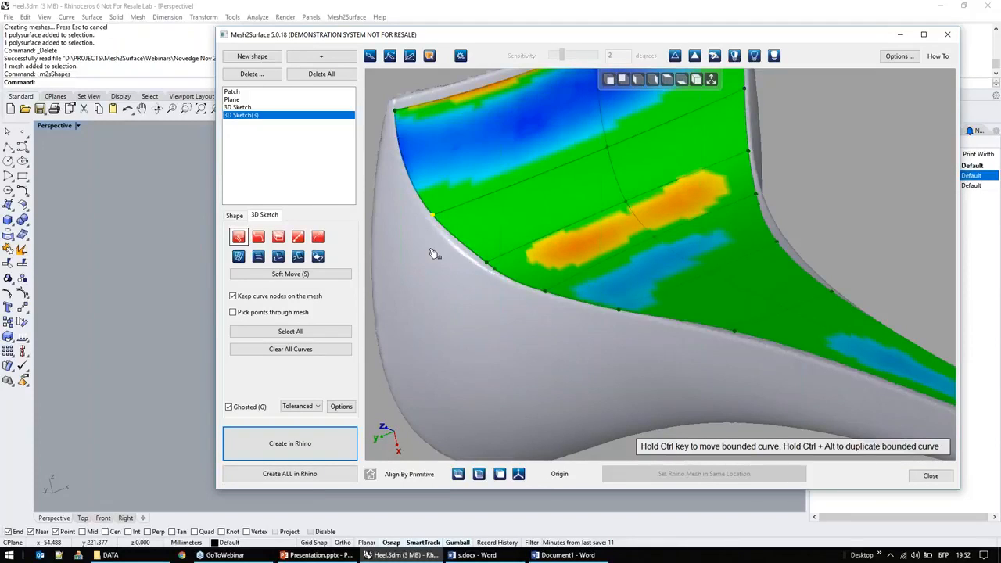
pyautogui.scroll(2, 438, 254)
pyautogui.moveTo(524, 273); pyautogui.dragTo(515, 268)
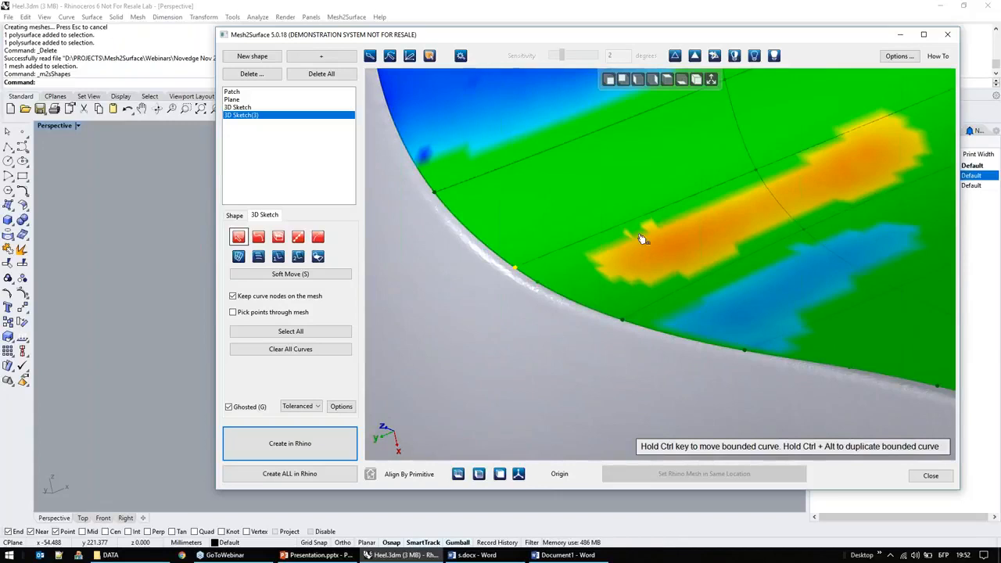
# Step: Duplicate the cross curve nearest the wide rim into the gap before the rim curve
pyautogui.moveTo(601, 212); pyautogui.dragTo(620, 318, button='middle')
pyautogui.scroll(-3, 621, 318)
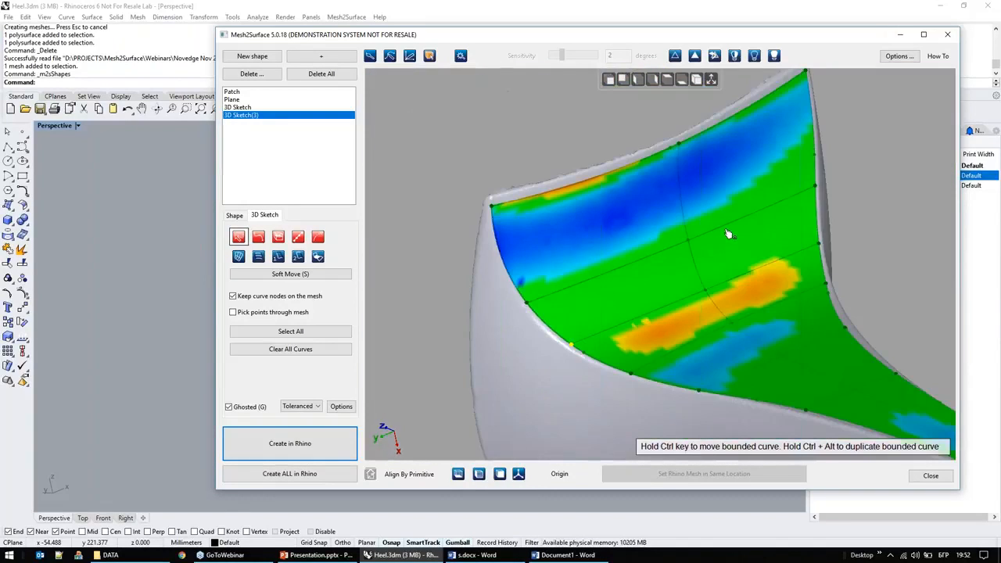
pyautogui.keyDown('ctrl'); pyautogui.moveTo(727, 229); pyautogui.dragTo(700, 172); pyautogui.keyUp('ctrl')
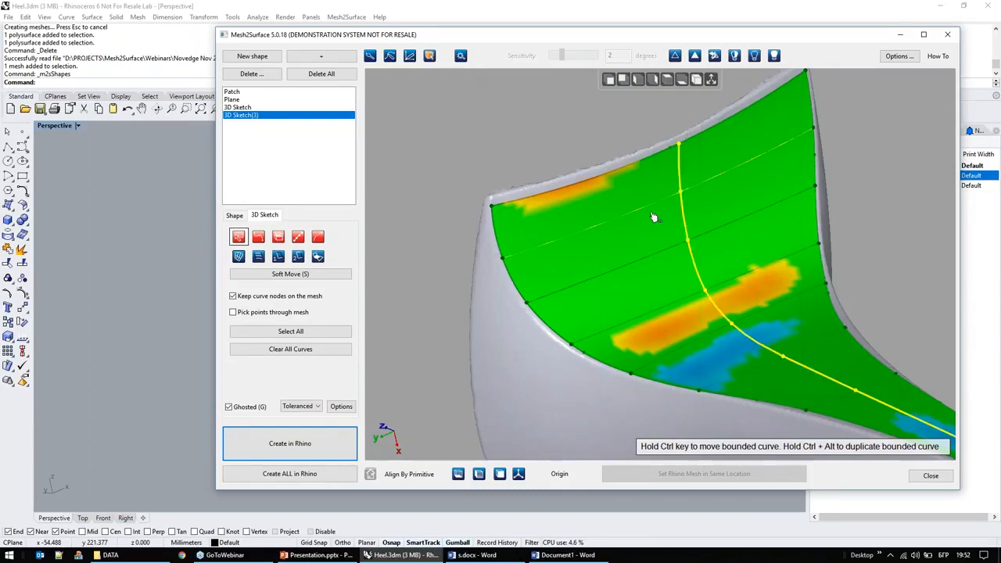
# Step: Extend the outer edges of the concave face's curve network surface beyond the heel mesh on all sides
pyautogui.scroll(-3, 514, 209)
pyautogui.moveTo(514, 337); pyautogui.dragTo(568, 389, button='right')
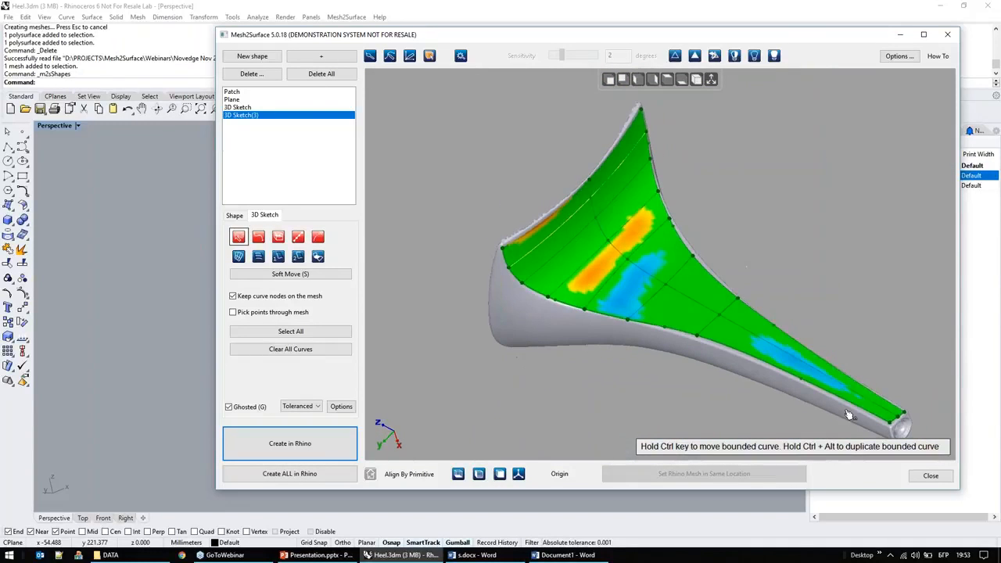
pyautogui.scroll(5, 844, 412)
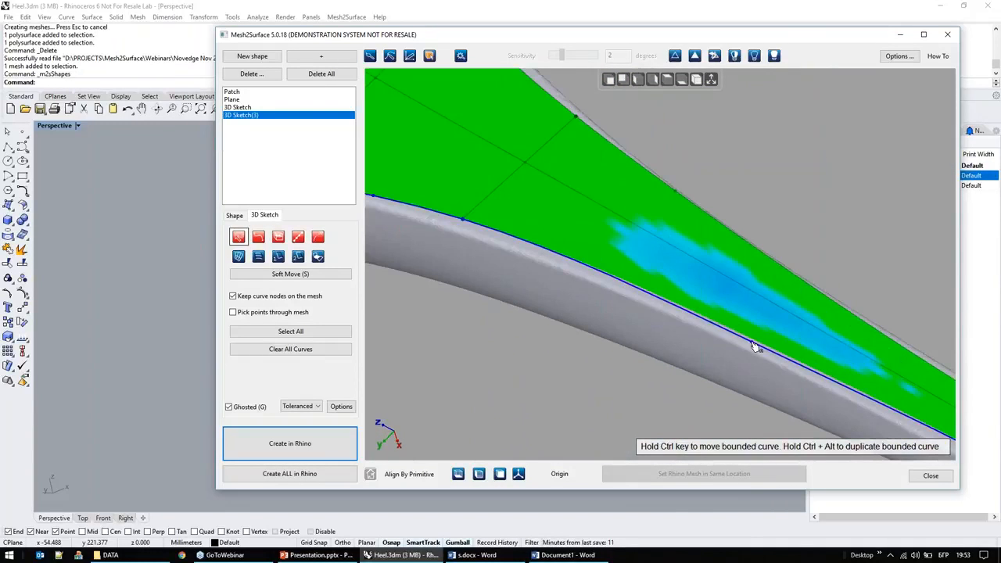
pyautogui.scroll(-2, 641, 338)
pyautogui.scroll(-3, 547, 360)
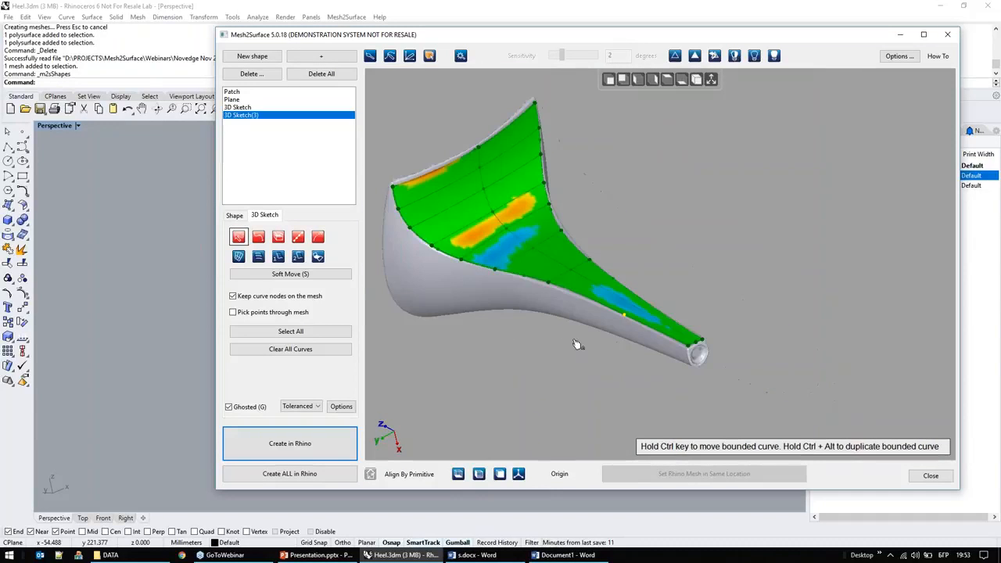
pyautogui.click(318, 237)
pyautogui.moveTo(536, 279); pyautogui.dragTo(527, 296)
pyautogui.scroll(3, 674, 300)
pyautogui.moveTo(633, 309); pyautogui.dragTo(773, 384)
pyautogui.moveTo(668, 235); pyautogui.dragTo(835, 378, button='middle')
pyautogui.scroll(-4, 836, 377)
pyautogui.moveTo(684, 249); pyautogui.dragTo(674, 222)
pyautogui.moveTo(481, 312); pyautogui.dragTo(542, 192, button='right')
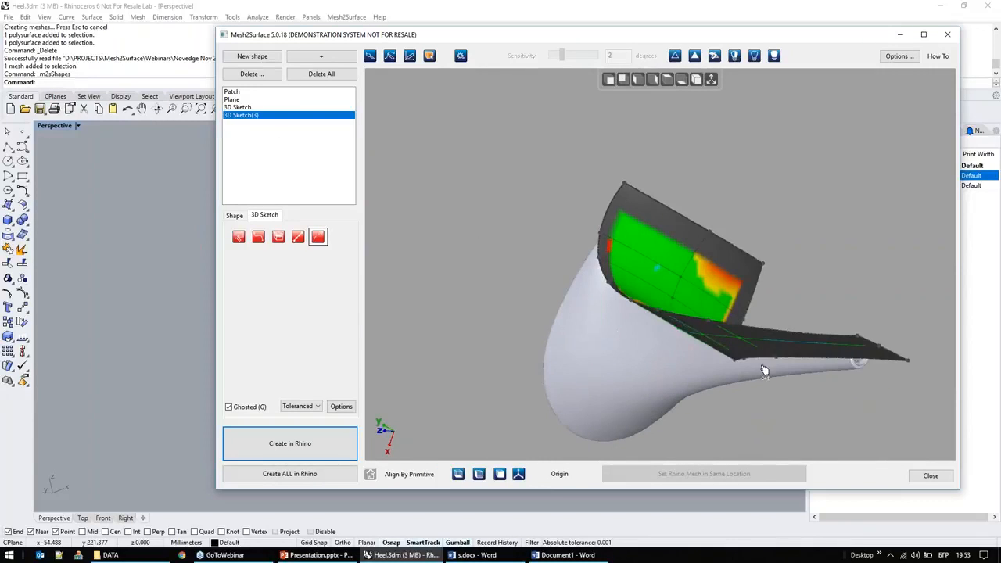
pyautogui.scroll(3, 879, 385)
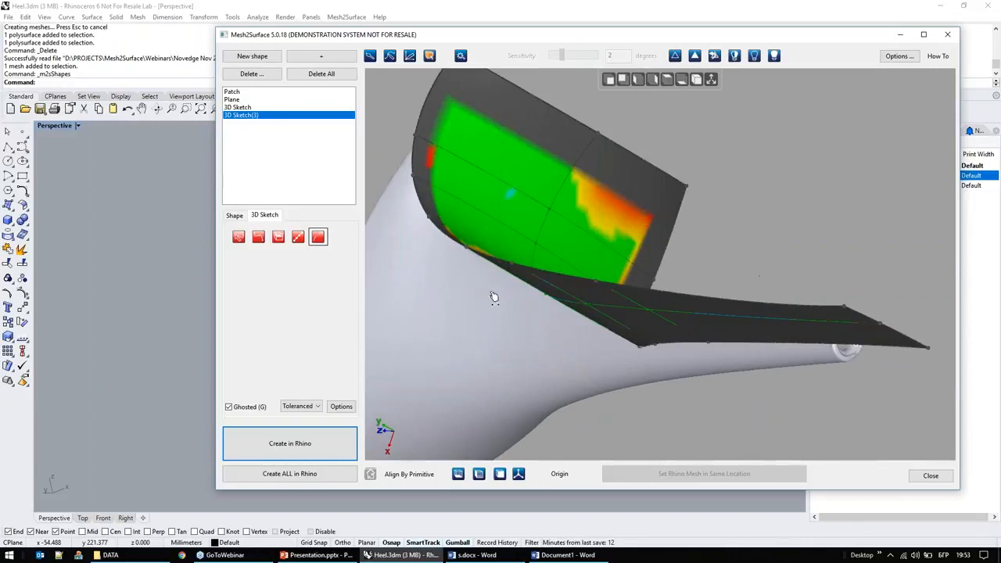
# Step: Create all the shapes in Rhino, minimize the Mesh2Surface window and hide the M2S Mesh layer
pyautogui.click(301, 475)
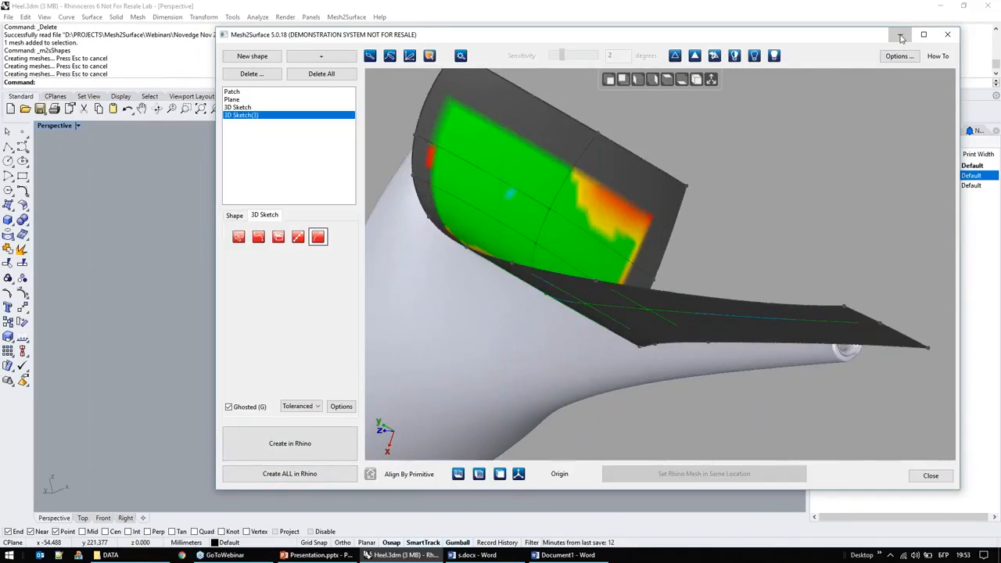
pyautogui.click(901, 37)
pyautogui.click(864, 176)
pyautogui.moveTo(605, 295); pyautogui.dragTo(501, 287, button='right')
# Step: Trim the parts of the heel surfaces that protrude through the plane, using the plane as the cutting object
pyautogui.click(501, 286)
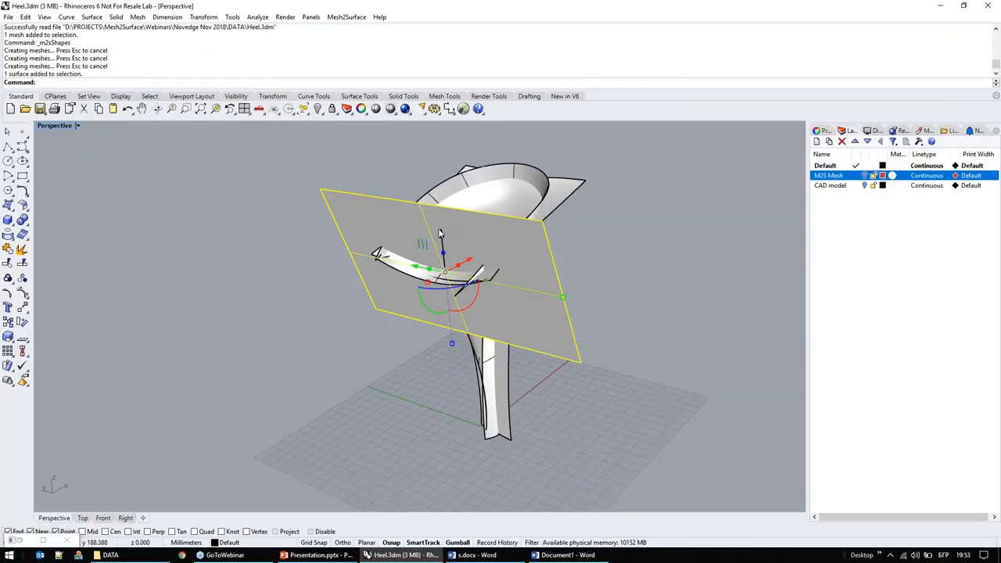
pyautogui.hotkey('ctrl', 't')
pyautogui.scroll(5, 384, 261)
pyautogui.click(384, 261)
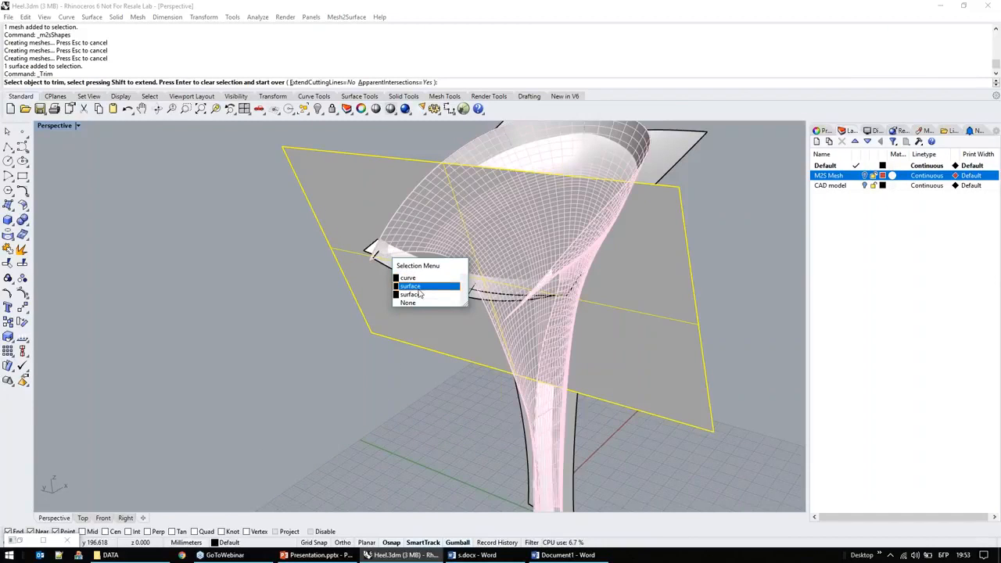
pyautogui.click(418, 289)
pyautogui.click(418, 287)
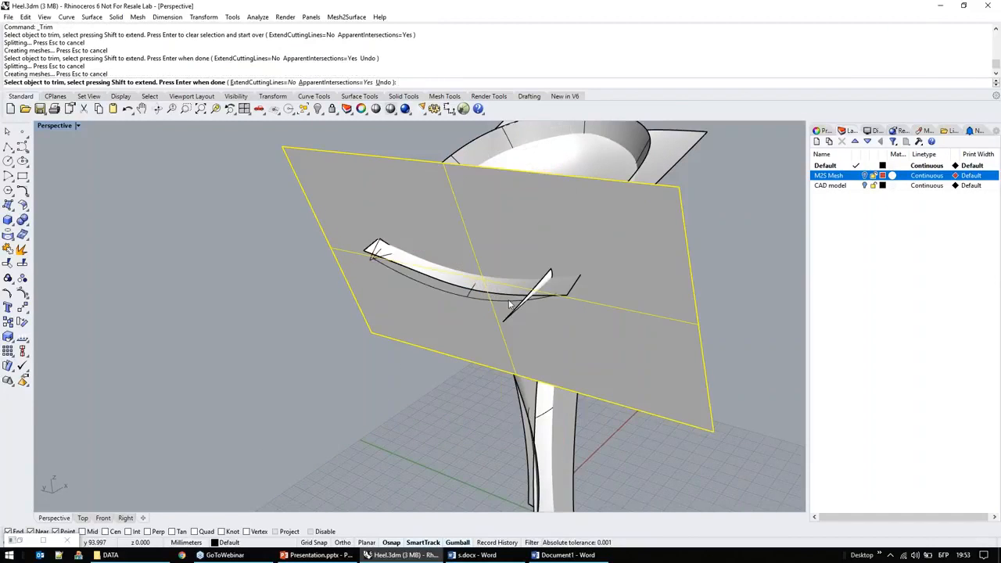
pyautogui.scroll(3, 509, 303)
pyautogui.click(578, 267)
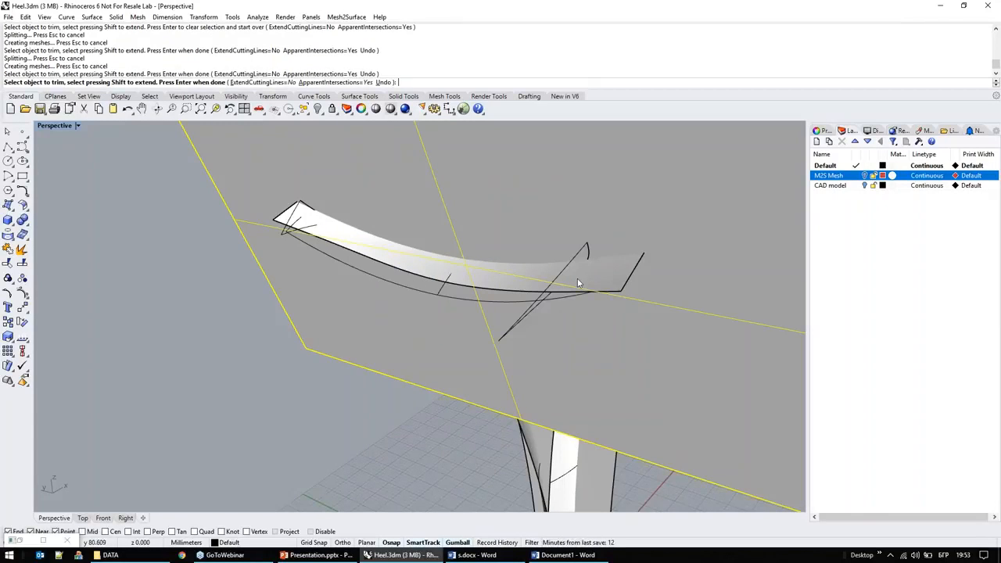
pyautogui.press('Return')
pyautogui.press('Escape')
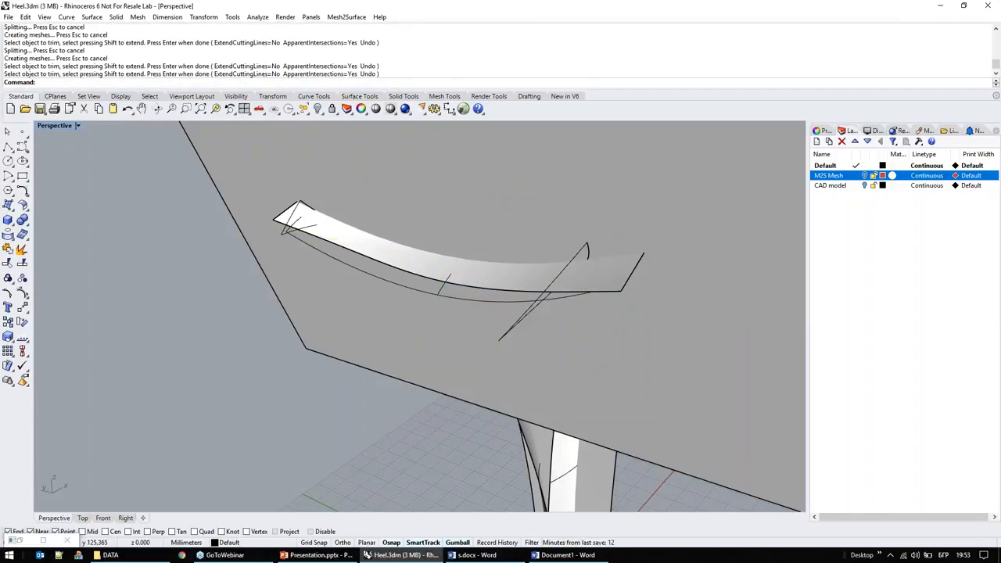
pyautogui.scroll(-8, 365, 275)
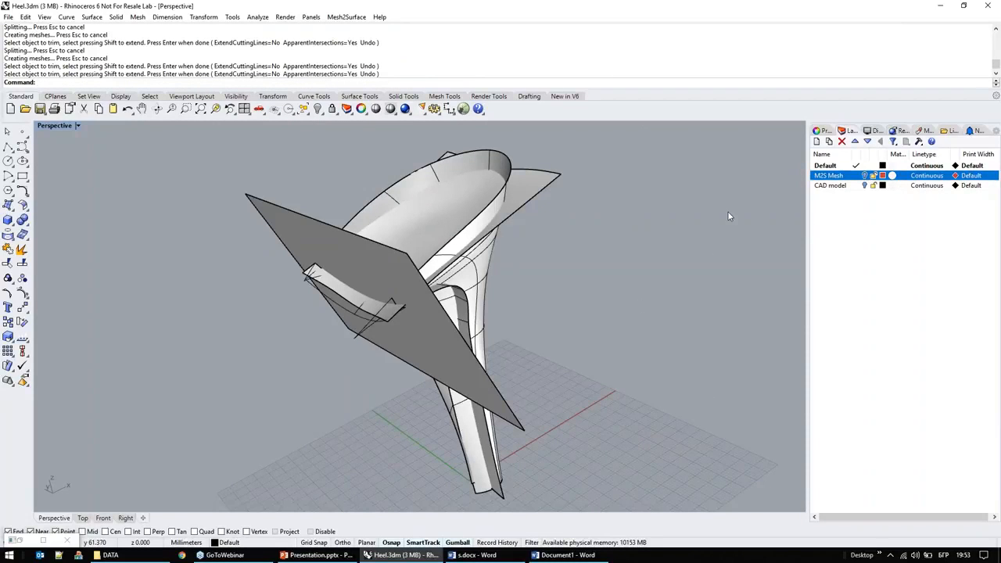
# Step: Delete all the created curves and surfaces and show the CAD model and M2S Mesh layers
pyautogui.hotkey('ctrl', 'a')
pyautogui.press('Delete')
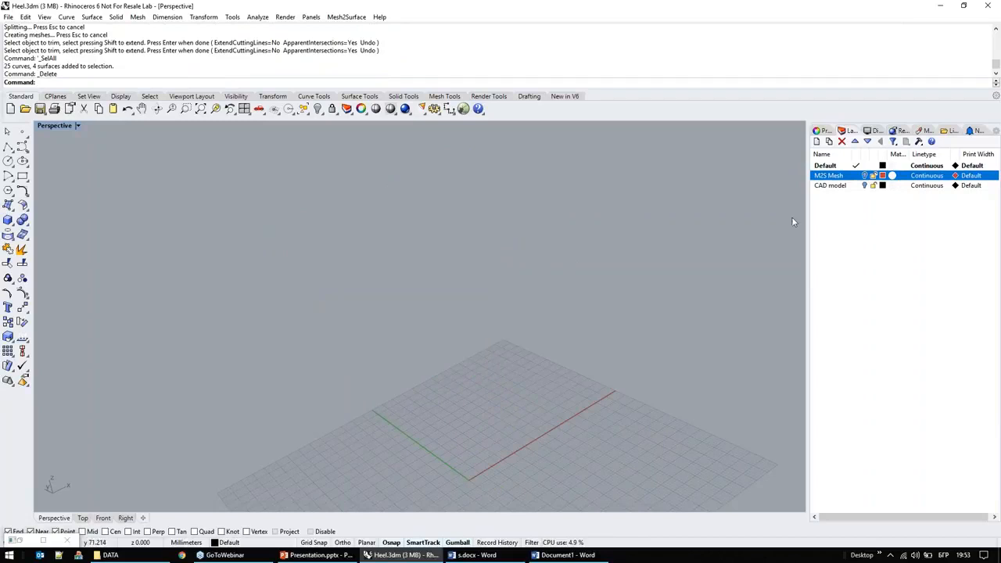
pyautogui.click(864, 186)
pyautogui.click(864, 176)
pyautogui.moveTo(634, 268); pyautogui.dragTo(625, 399, button='right')
# Step: Run the Deviation Analyzer on the heel and examine the deviation colours along the upper rim
pyautogui.click(346, 16)
pyautogui.click(380, 49)
pyautogui.moveTo(394, 304); pyautogui.dragTo(331, 309, button='right')
pyautogui.scroll(2, 406, 192)
pyautogui.scroll(2, 406, 191)
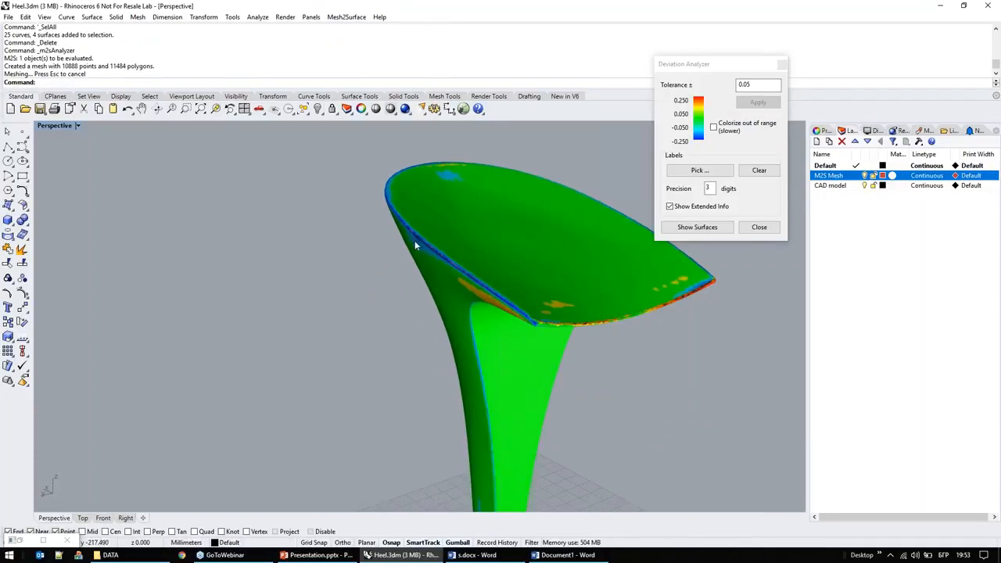
pyautogui.scroll(4, 426, 212)
pyautogui.moveTo(437, 219); pyautogui.dragTo(411, 194, button='right')
pyautogui.scroll(1, 410, 192)
# Step: Overlay the CAD surfaces on the deviation map to examine the rim corner, and close the Deviation Analyzer
pyautogui.click(697, 226)
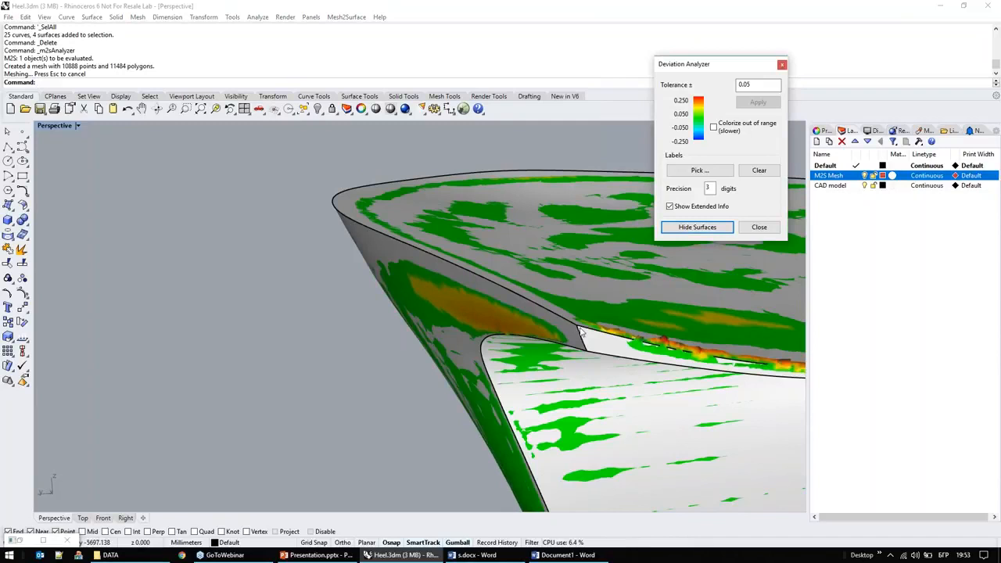
pyautogui.scroll(-6, 352, 217)
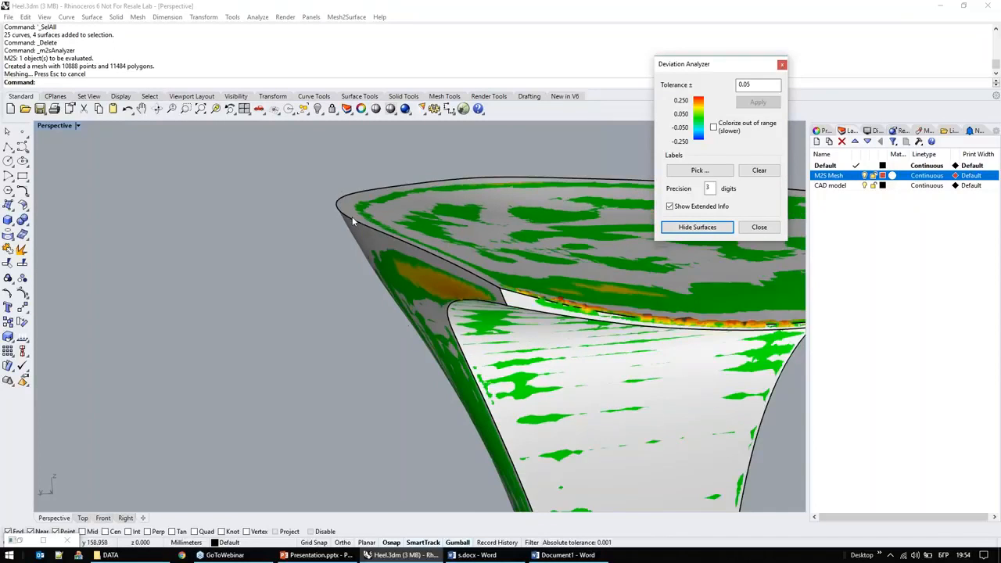
pyautogui.click(758, 228)
pyautogui.moveTo(321, 223); pyautogui.dragTo(454, 277, button='right')
pyautogui.scroll(-9, 453, 277)
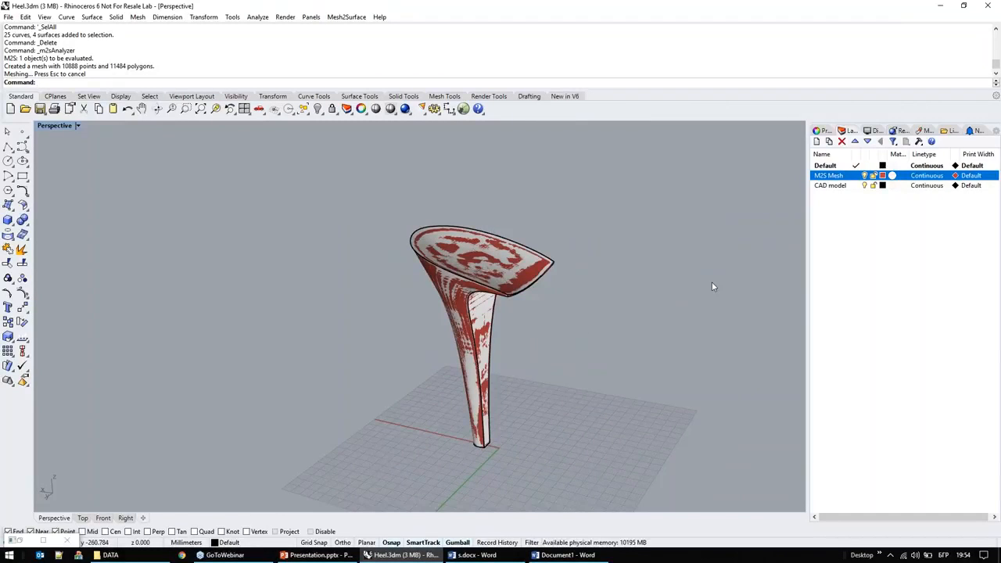
pyautogui.moveTo(256, 344); pyautogui.dragTo(286, 289, button='right')
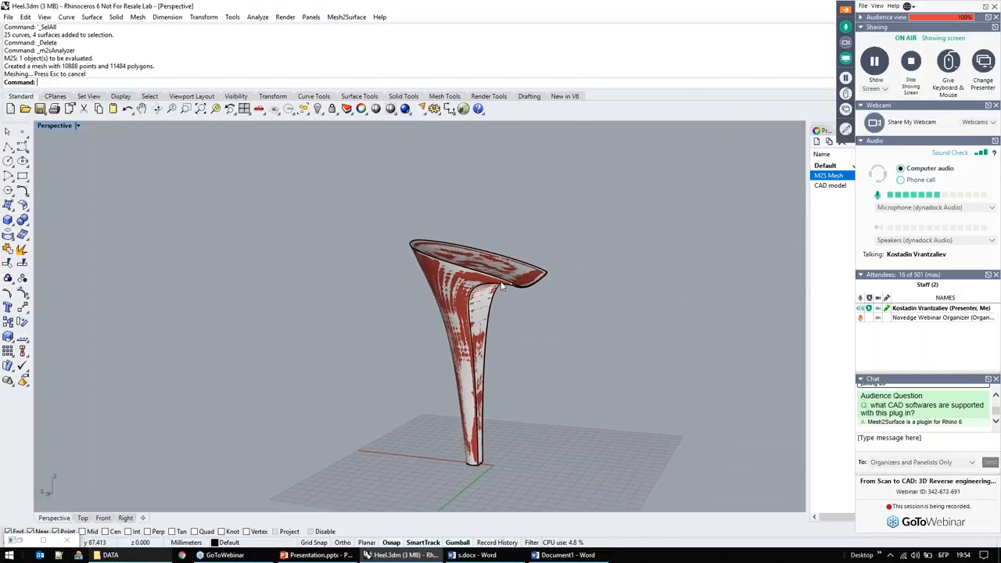
# Step: Open Chair_v6.3dm from the DATA folder without saving the changes to Heel.3dm
pyautogui.click(111, 554)
pyautogui.click(394, 115)
pyautogui.moveTo(396, 117); pyautogui.dragTo(117, 180)
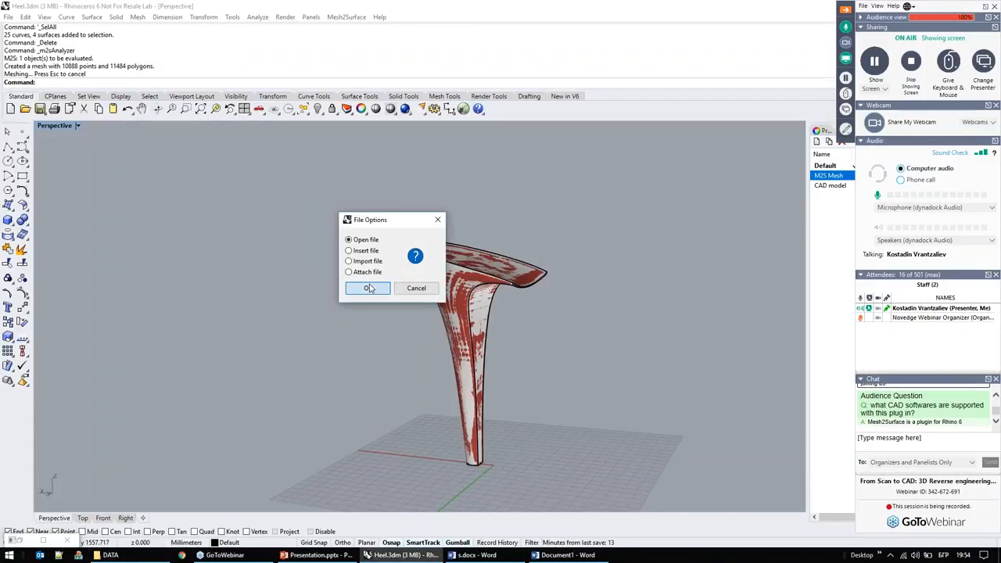
pyautogui.click(373, 288)
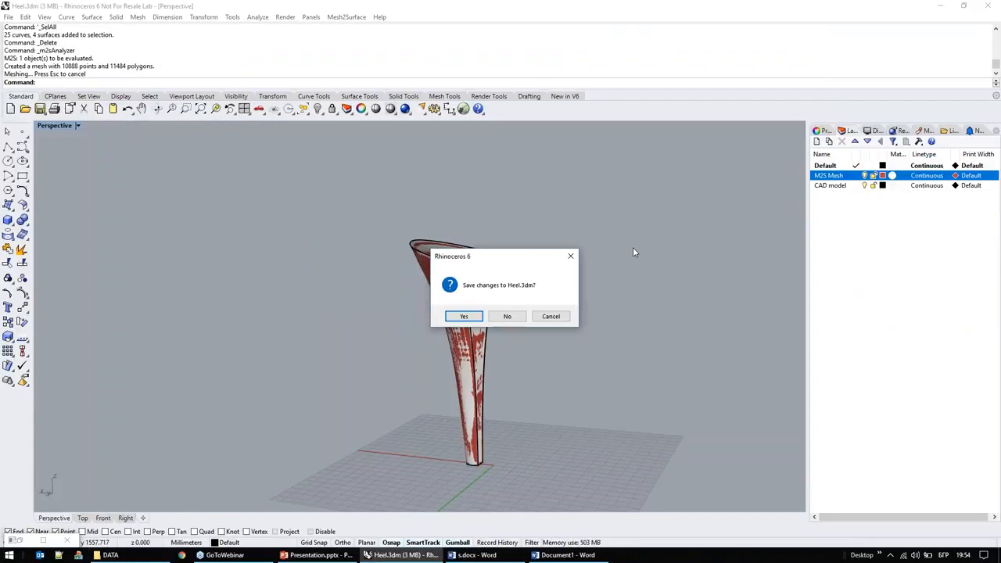
pyautogui.click(506, 316)
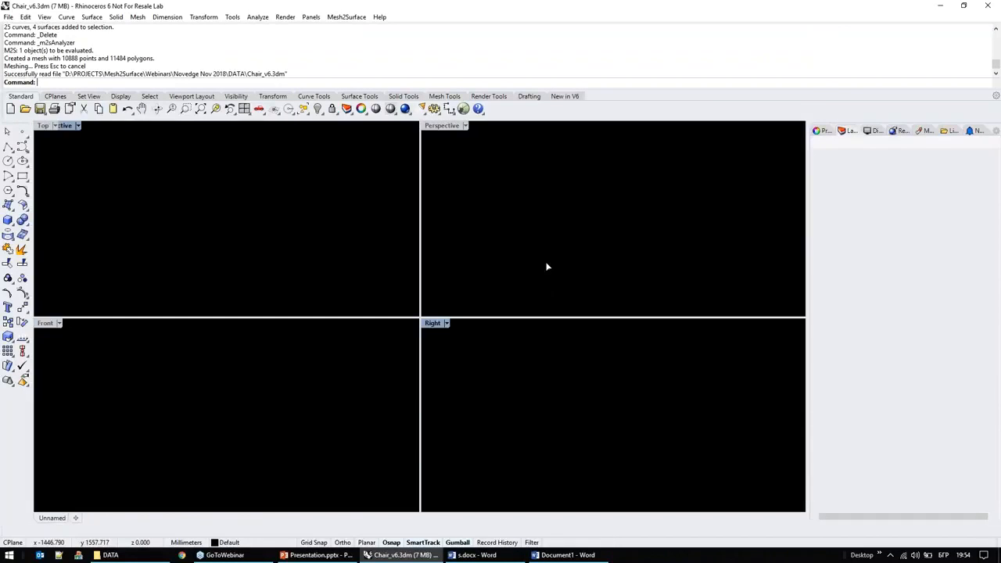
# Step: Select the chair mesh, load it into the Mesh2Surface shapes window and maximize that window
pyautogui.click(514, 190)
pyautogui.click(346, 16)
pyautogui.click(357, 28)
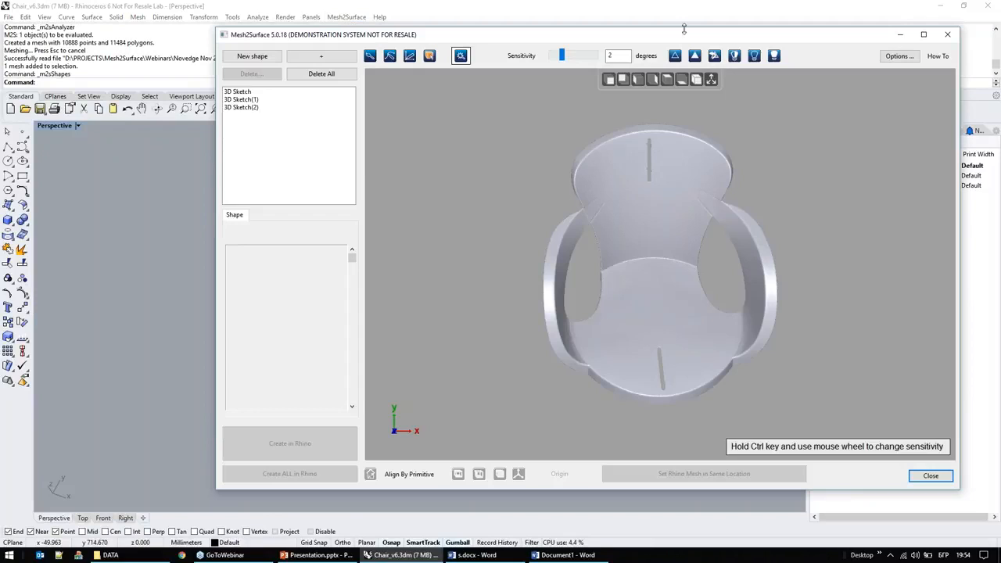
pyautogui.click(841, 14)
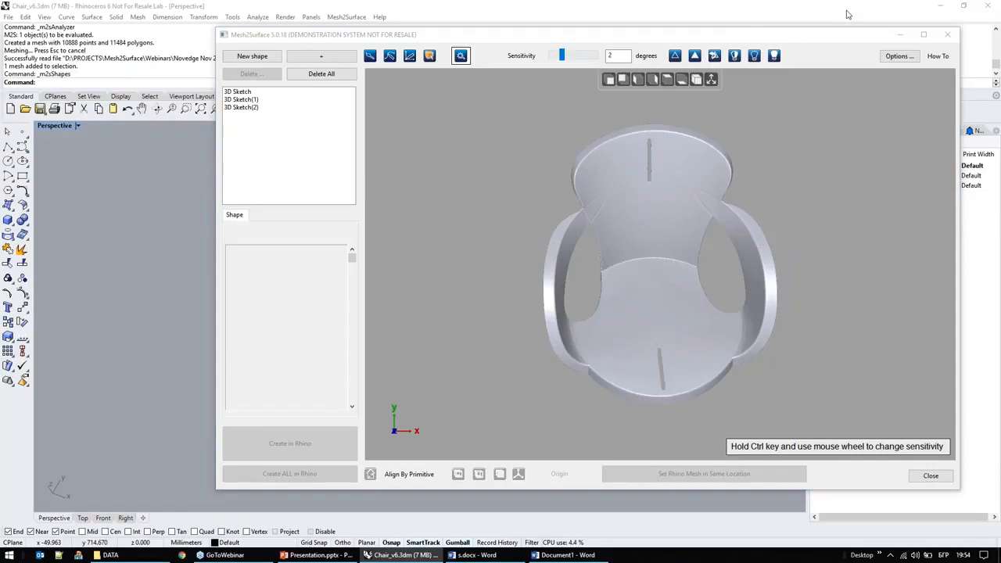
pyautogui.doubleClick(749, 35)
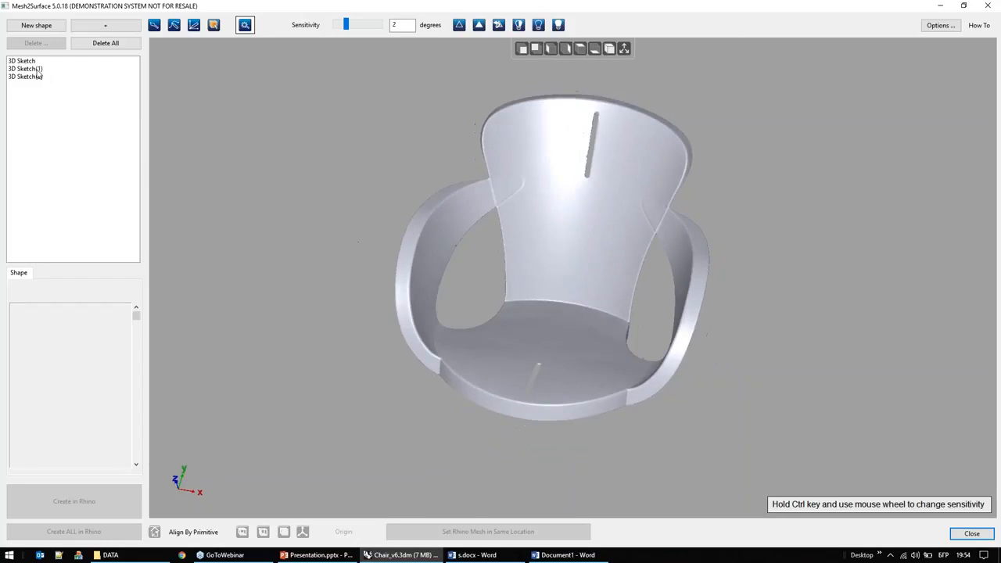
# Step: Select the first 3D Sketch of the chair and turn on Ghosted display
pyautogui.click(24, 61)
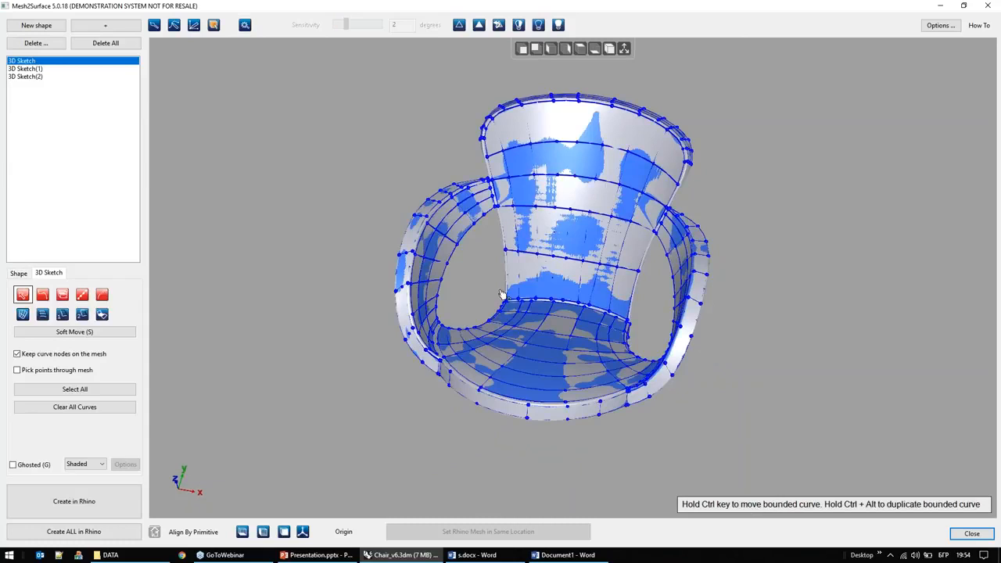
pyautogui.press('g')
pyautogui.moveTo(480, 302)
pyautogui.mouseDown(button='right')
pyautogui.moveTo(458, 284)
pyautogui.moveTo(487, 281)
pyautogui.moveTo(478, 283)
pyautogui.mouseUp(button='right')
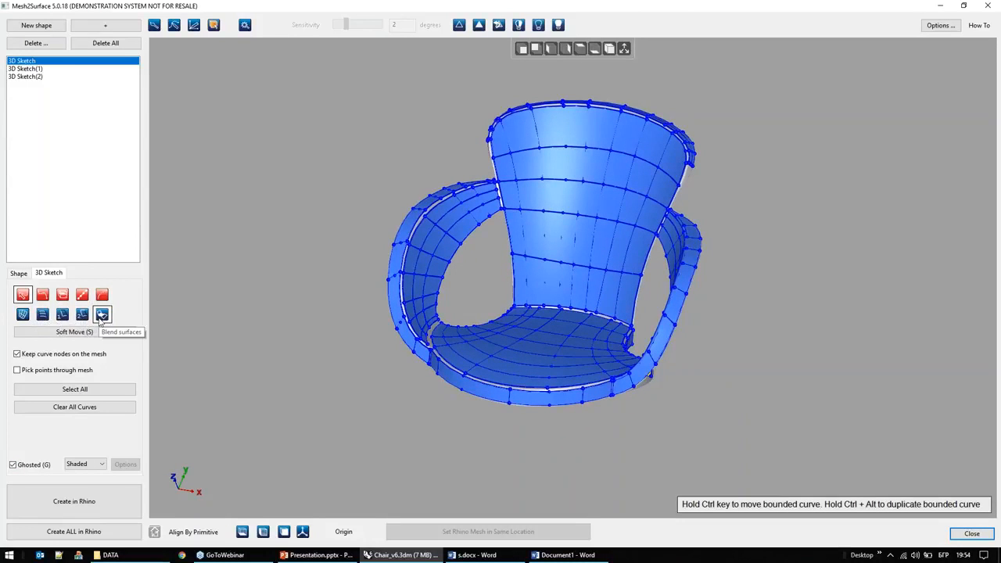
# Step: Create a blend surface between the facing edge curves of the armrest's outer strip and its inner face
pyautogui.scroll(8, 407, 221)
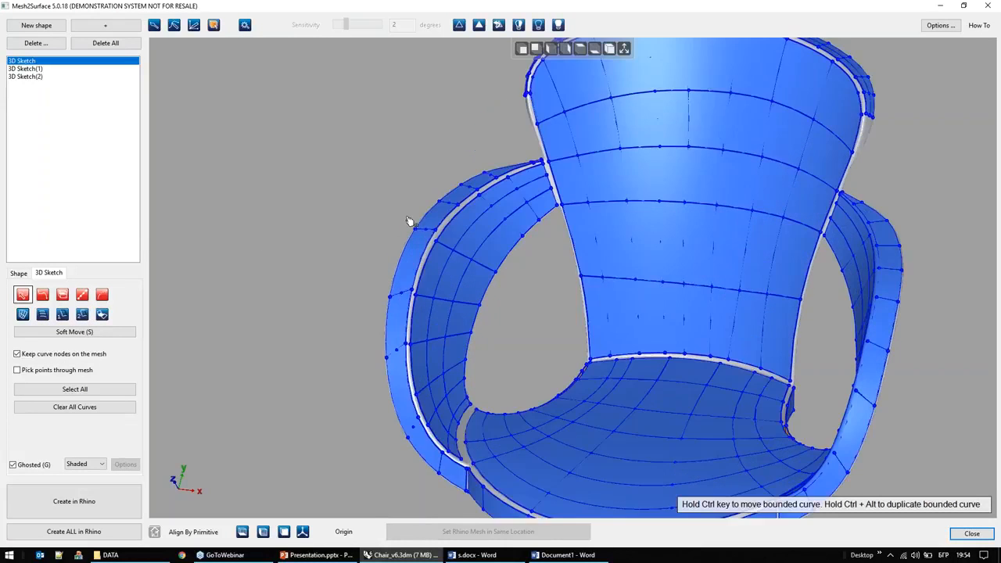
pyautogui.click(514, 204)
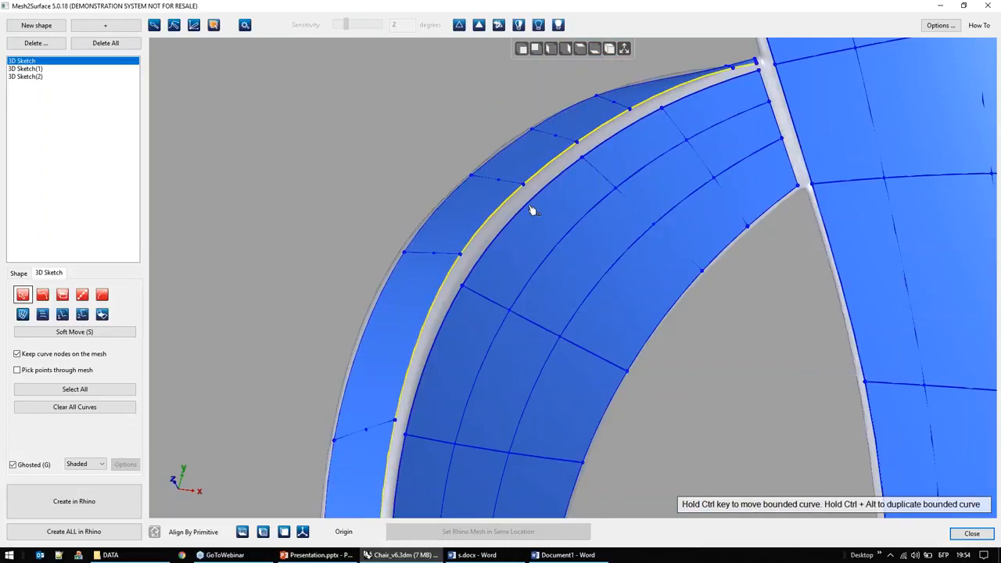
pyautogui.rightClick(529, 207)
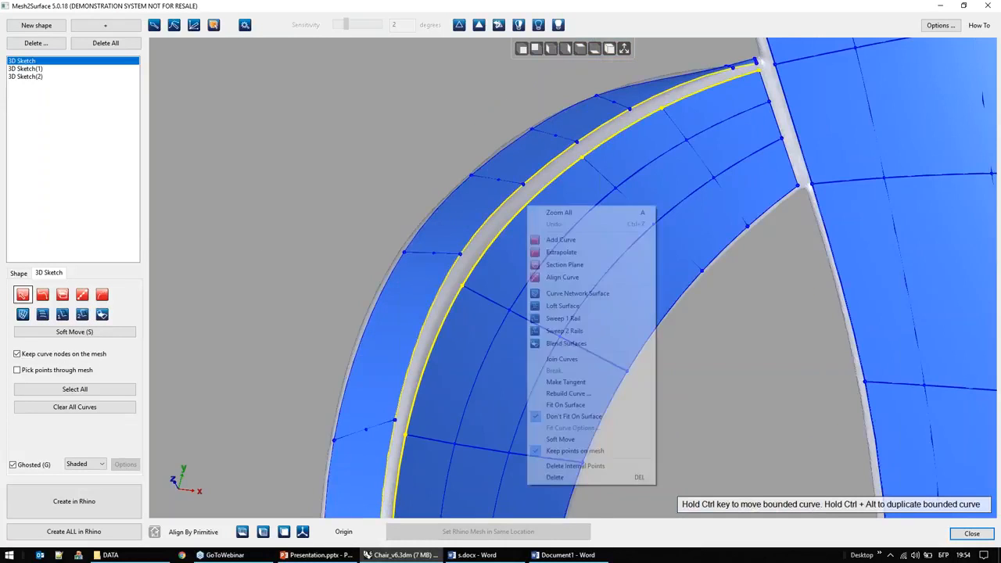
pyautogui.click(567, 343)
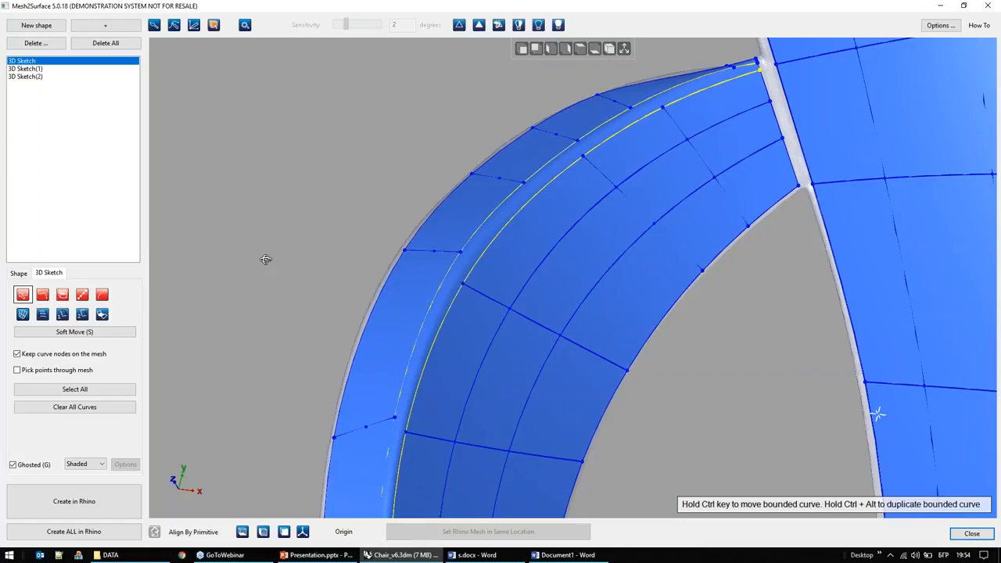
# Step: Set the display to Toleranced and add and reposition nodes along the armrest blend's outer edge curve
pyautogui.click(85, 464)
pyautogui.click(86, 482)
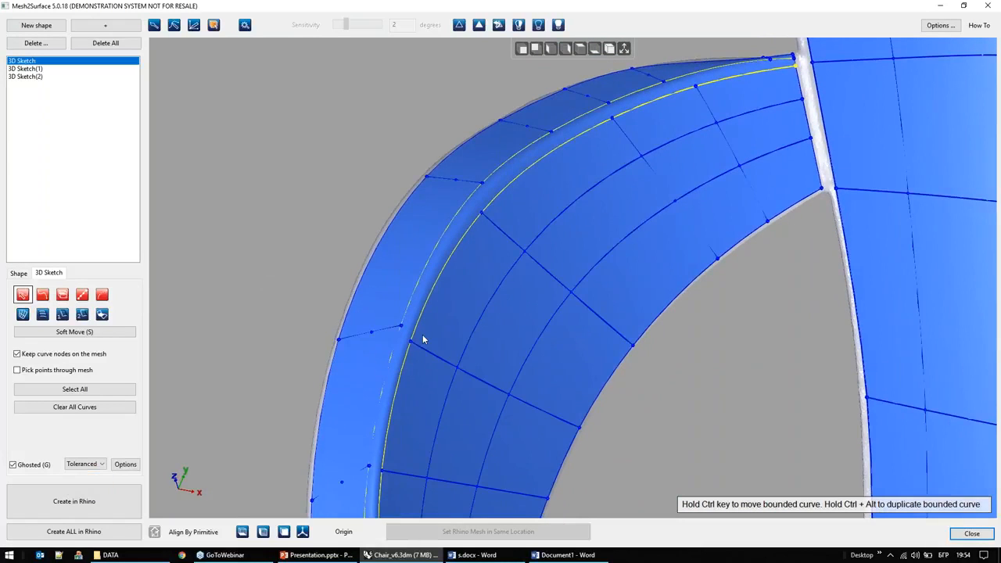
pyautogui.click(480, 195)
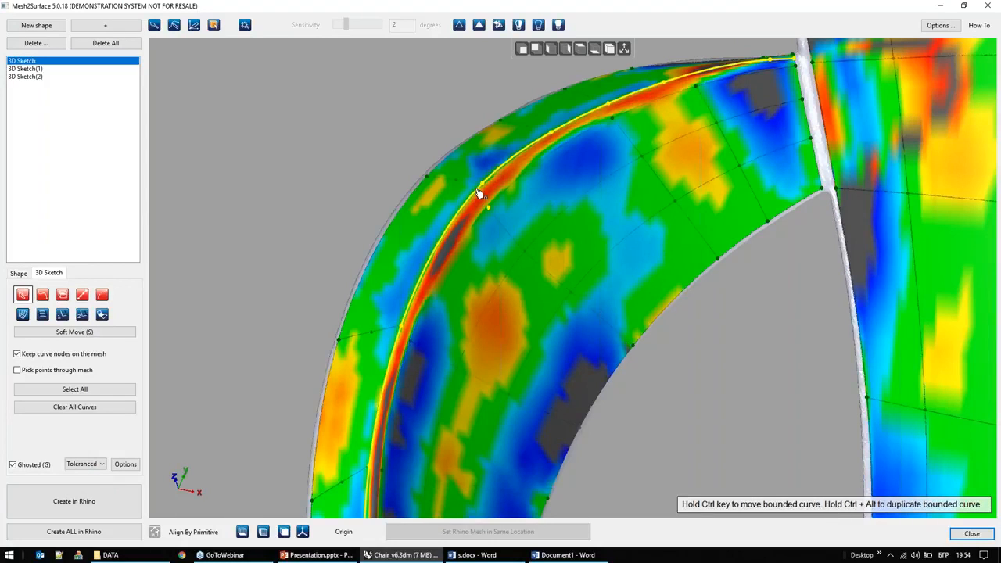
pyautogui.click(476, 192)
pyautogui.moveTo(475, 191); pyautogui.dragTo(460, 217)
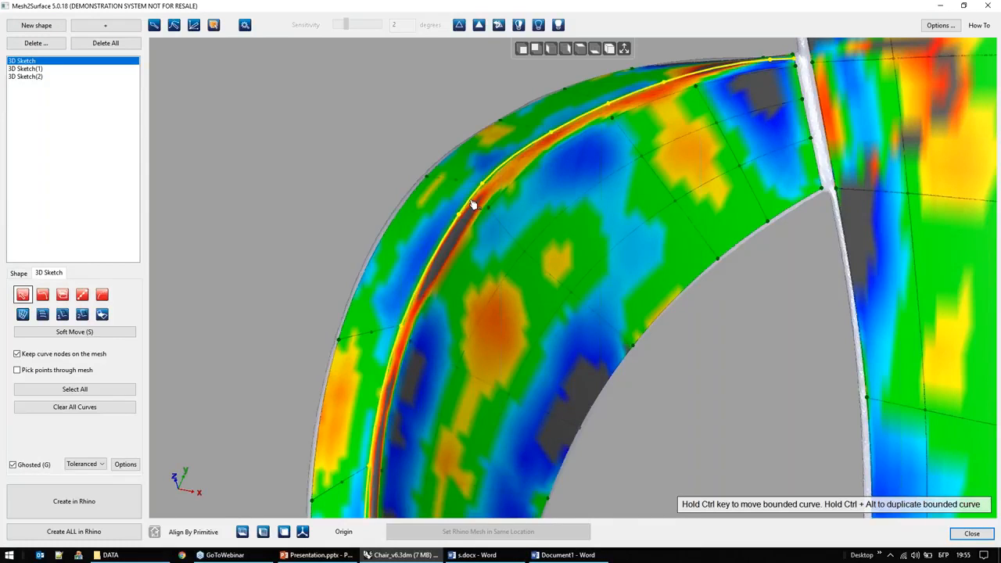
pyautogui.scroll(2, 478, 188)
pyautogui.click(491, 172)
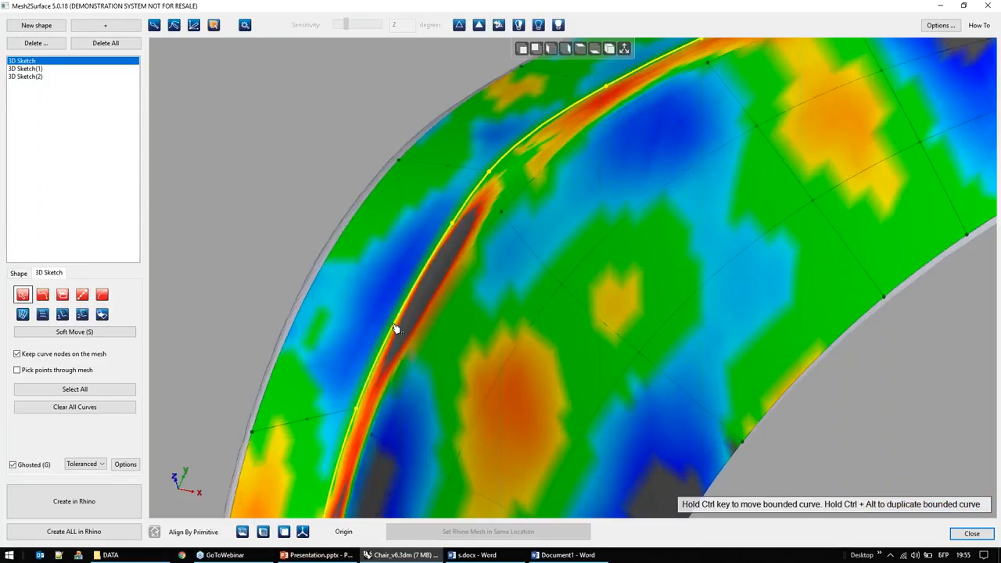
pyautogui.keyDown('ctrl'); pyautogui.moveTo(401, 319); pyautogui.dragTo(396, 319); pyautogui.keyUp('ctrl')
pyautogui.moveTo(339, 290)
pyautogui.mouseDown(button='right')
pyautogui.moveTo(356, 273)
pyautogui.moveTo(334, 297)
pyautogui.mouseUp(button='right')
# Step: Set the sketch display to Shaded and bring the gap between the armrest and the backrest into close view
pyautogui.scroll(-10, 356, 273)
pyautogui.click(87, 464)
pyautogui.click(88, 474)
pyautogui.moveTo(453, 307)
pyautogui.mouseDown(button='right')
pyautogui.moveTo(576, 351)
pyautogui.moveTo(490, 281)
pyautogui.mouseUp(button='right')
pyautogui.scroll(10, 491, 281)
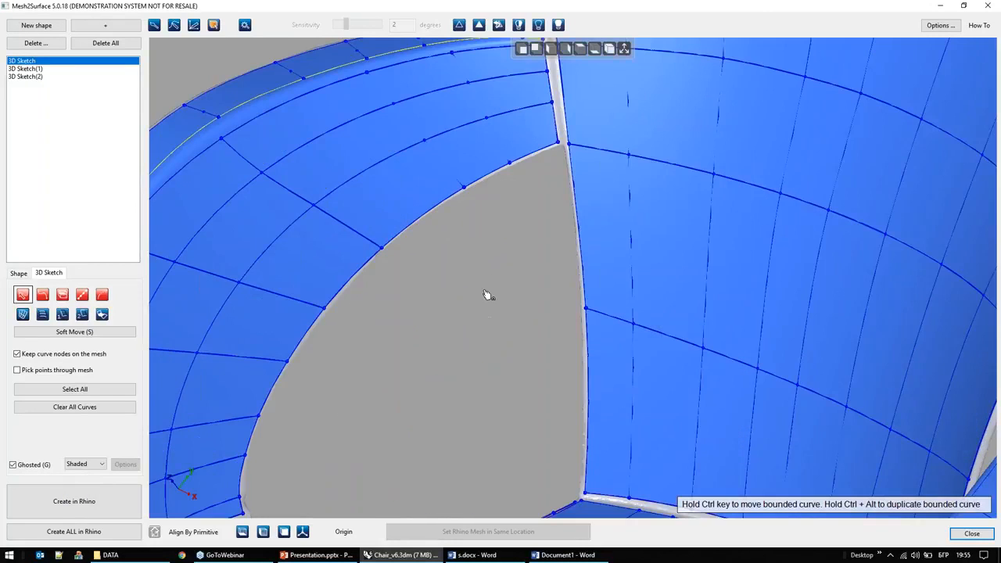
# Step: Adjust the lower corner node of the armrest's inner face beside the backrest gap with Soft Move
pyautogui.moveTo(485, 291); pyautogui.dragTo(580, 411, button='middle')
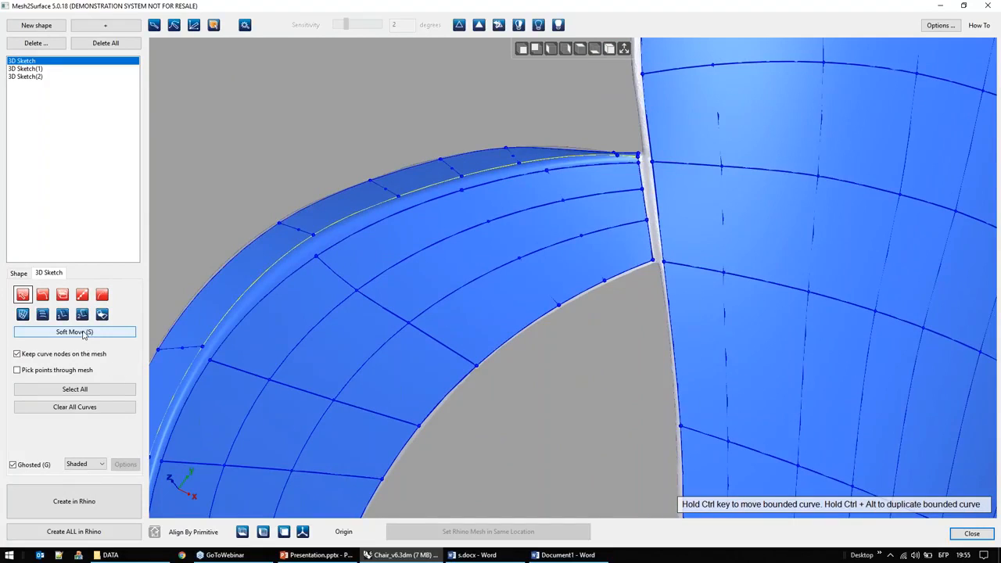
pyautogui.click(74, 332)
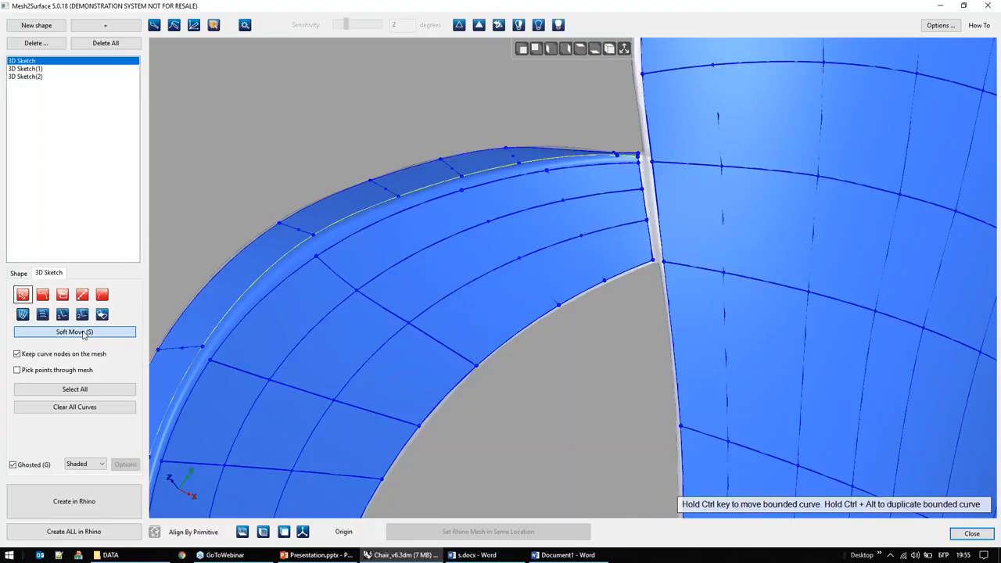
pyautogui.moveTo(648, 266)
pyautogui.mouseDown()
pyautogui.moveTo(622, 275)
pyautogui.moveTo(653, 261)
pyautogui.mouseUp()
pyautogui.moveTo(735, 414); pyautogui.dragTo(778, 417, button='right')
pyautogui.moveTo(688, 275); pyautogui.dragTo(681, 274)
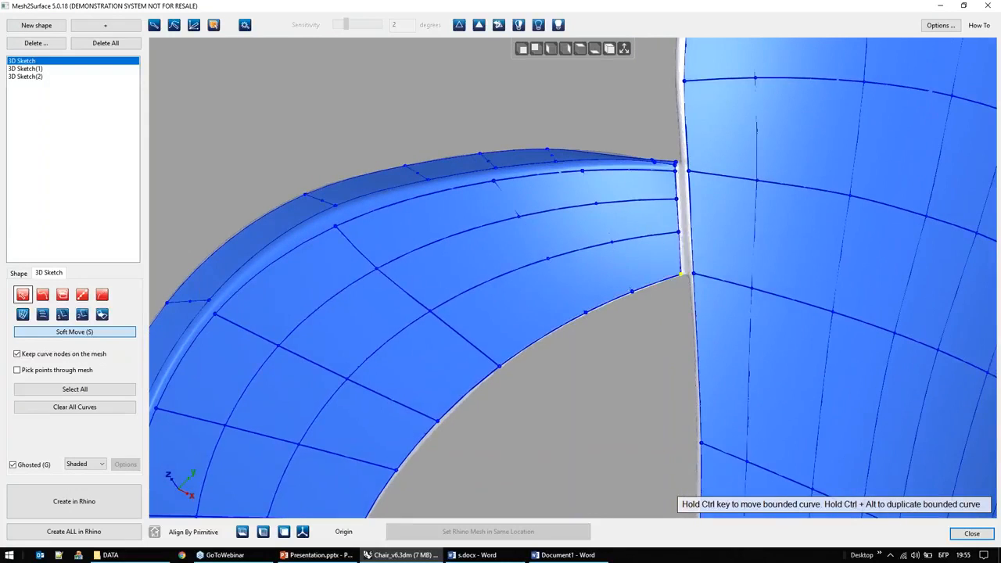
pyautogui.rightClick(676, 114)
pyautogui.click(707, 300)
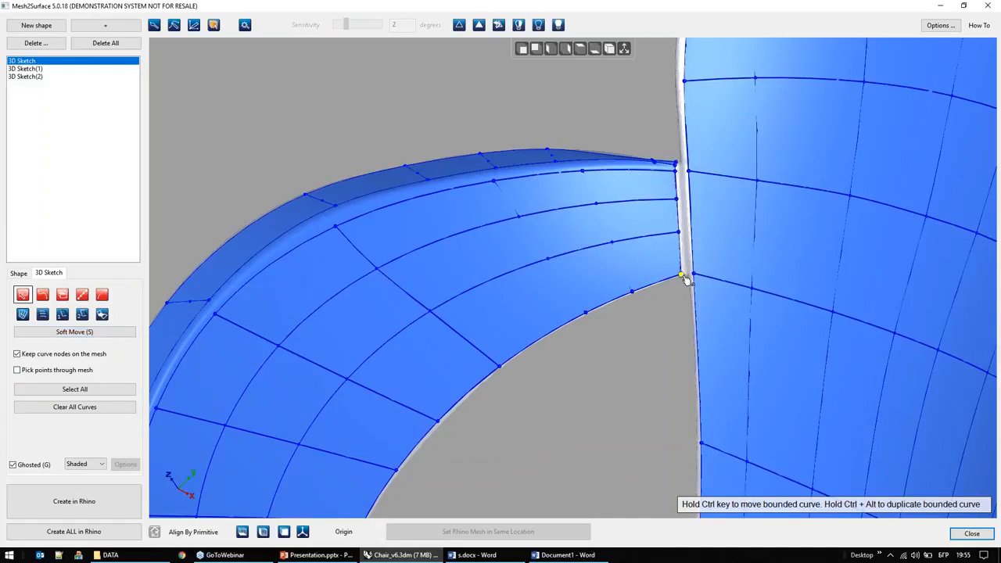
pyautogui.moveTo(681, 279); pyautogui.dragTo(680, 274)
# Step: Bring the whole chair sketch into view and close the Mesh2Surface window
pyautogui.scroll(-6, 607, 334)
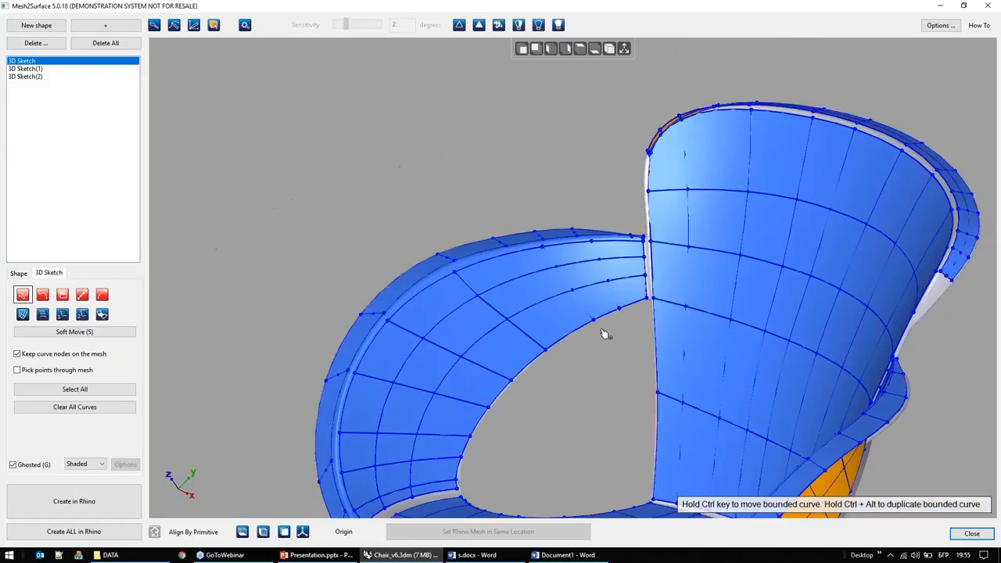
pyautogui.moveTo(625, 393); pyautogui.dragTo(558, 399, button='right')
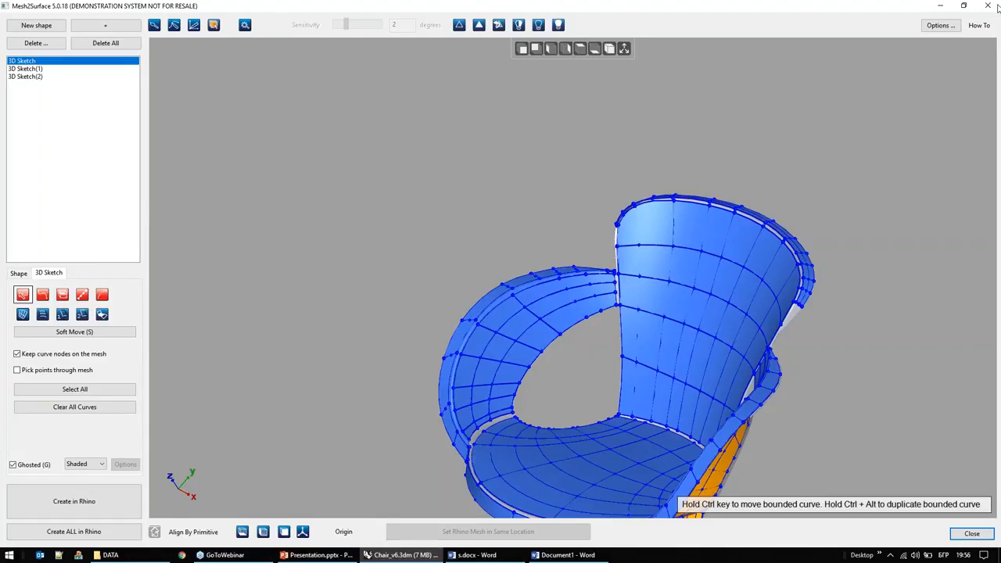
pyautogui.click(989, 7)
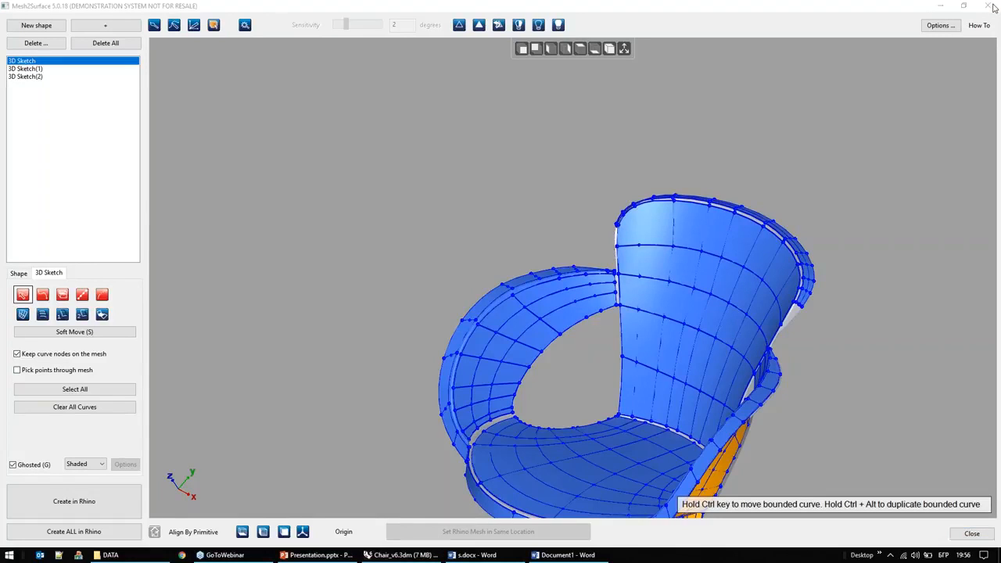